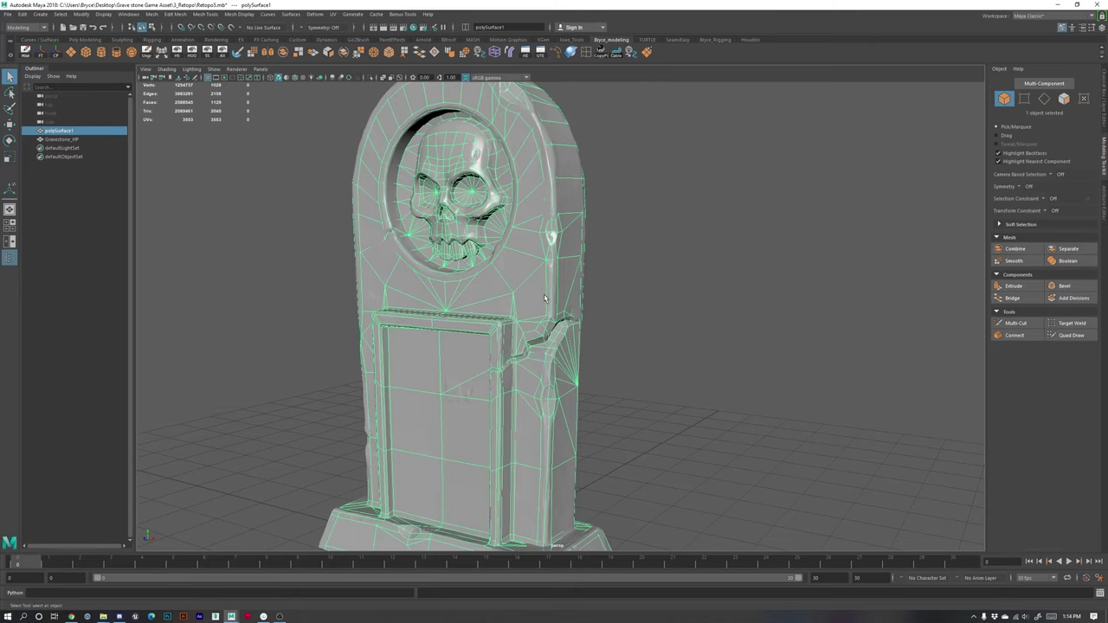
# Step: Isolate the polySurface1 low-poly gravestone to examine its topology from several angles, then bring the high-poly mesh back into view
pyautogui.hotkey('ctrl', '1')
pyautogui.keyDown('alt'); pyautogui.moveTo(640, 406); pyautogui.dragTo(618, 394, button='right'); pyautogui.keyUp('alt')
pyautogui.keyDown('alt'); pyautogui.moveTo(618, 394); pyautogui.dragTo(623, 391); pyautogui.keyUp('alt')
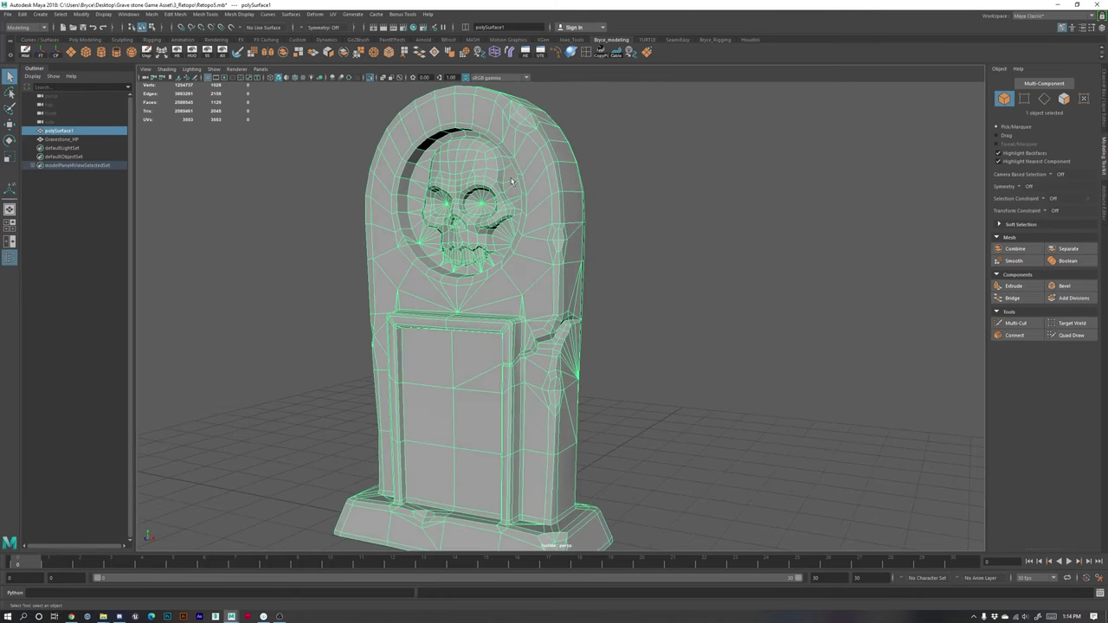
pyautogui.keyDown('alt'); pyautogui.moveTo(530, 393); pyautogui.dragTo(571, 376); pyautogui.keyUp('alt')
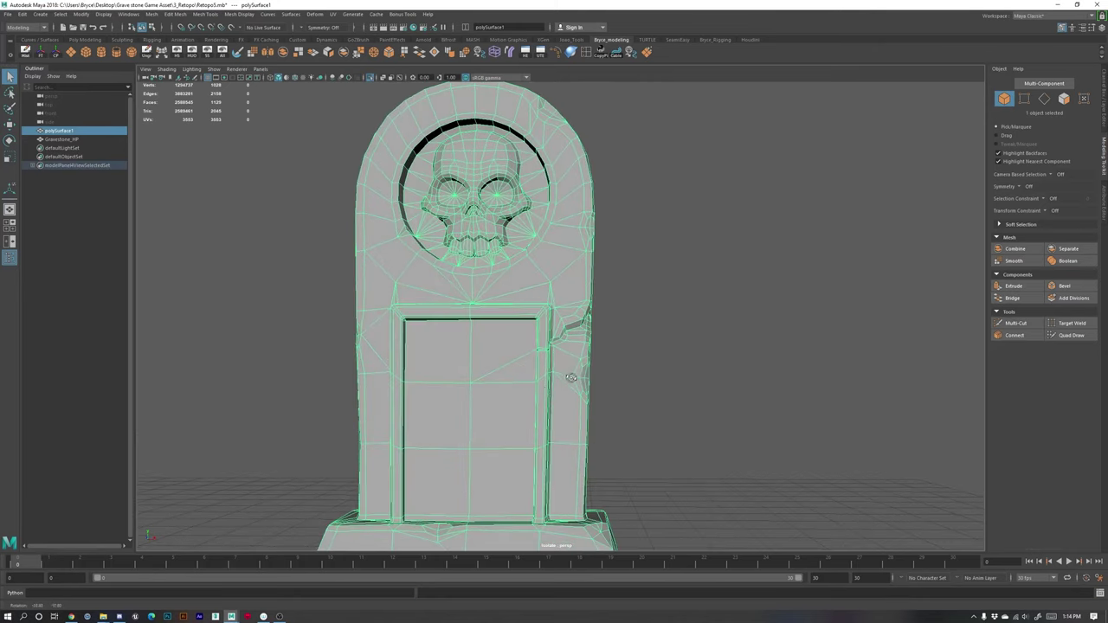
pyautogui.keyDown('alt'); pyautogui.moveTo(434, 400); pyautogui.dragTo(472, 300, button='middle'); pyautogui.keyUp('alt')
pyautogui.keyDown('alt'); pyautogui.moveTo(410, 355); pyautogui.dragTo(432, 373); pyautogui.keyUp('alt')
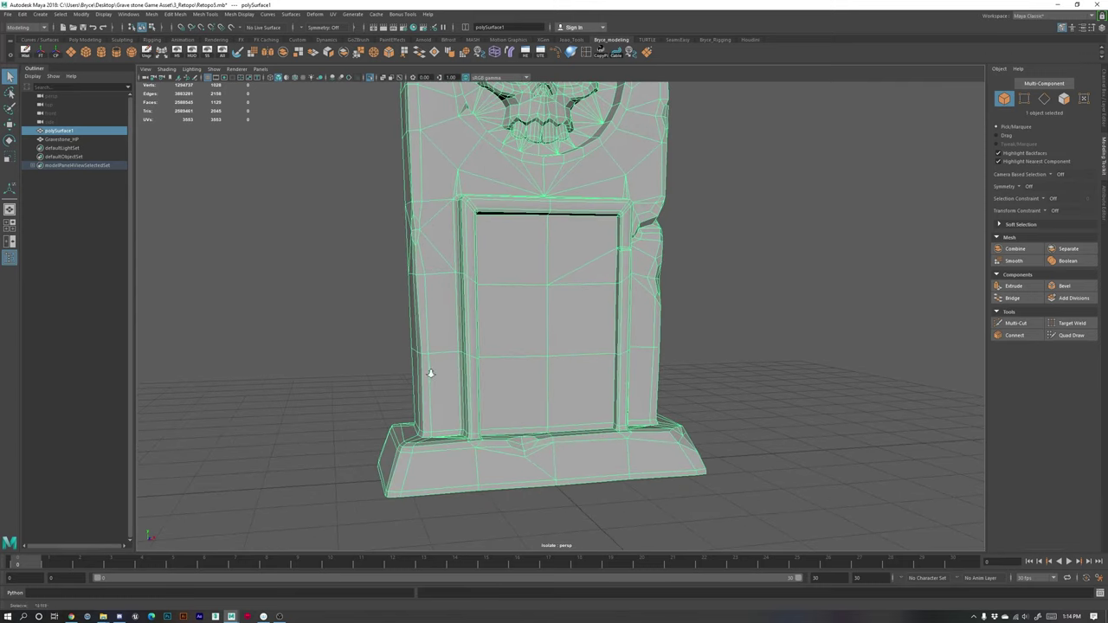
pyautogui.hotkey('ctrl', '1')
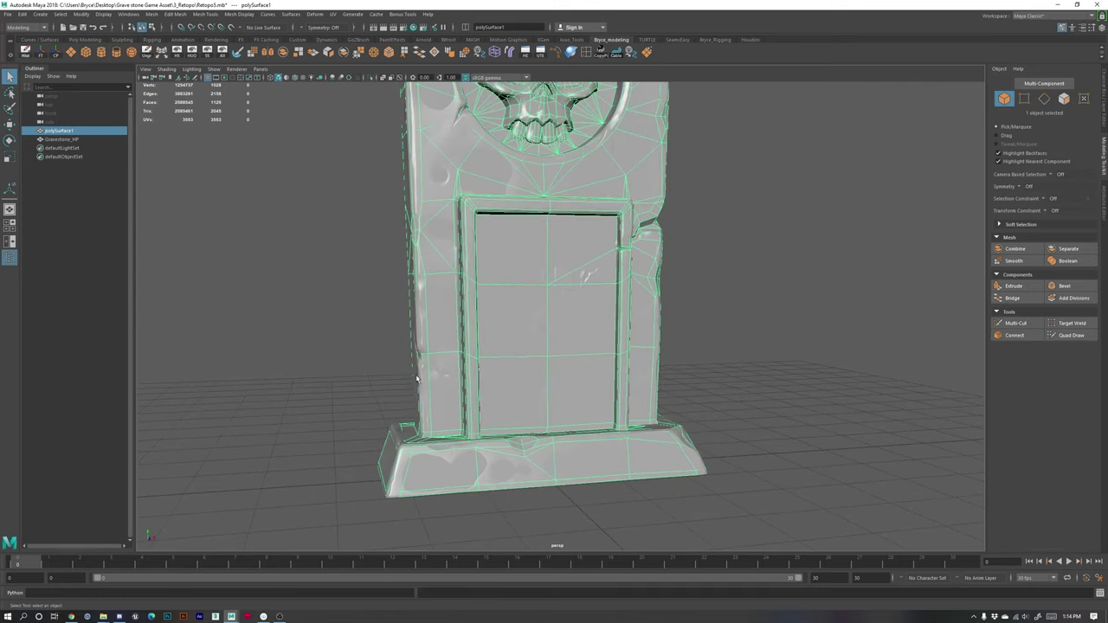
# Step: Examine how the low-poly wireframe follows the high-poly gravestone around the chipped side edges, panel frame and base
pyautogui.keyDown('alt'); pyautogui.moveTo(509, 430); pyautogui.dragTo(525, 525, button='right'); pyautogui.keyUp('alt')
pyautogui.keyDown('alt'); pyautogui.moveTo(416, 465); pyautogui.dragTo(559, 406, button='middle'); pyautogui.keyUp('alt')
pyautogui.scroll(-3, 559, 406)
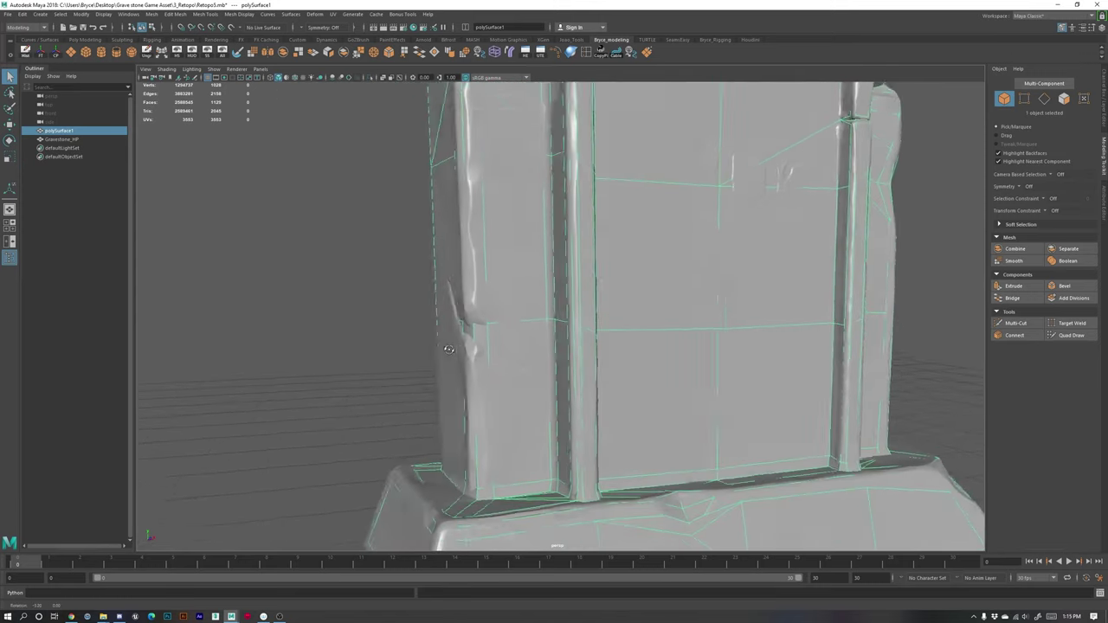
pyautogui.keyDown('alt'); pyautogui.moveTo(559, 406); pyautogui.dragTo(461, 352); pyautogui.keyUp('alt')
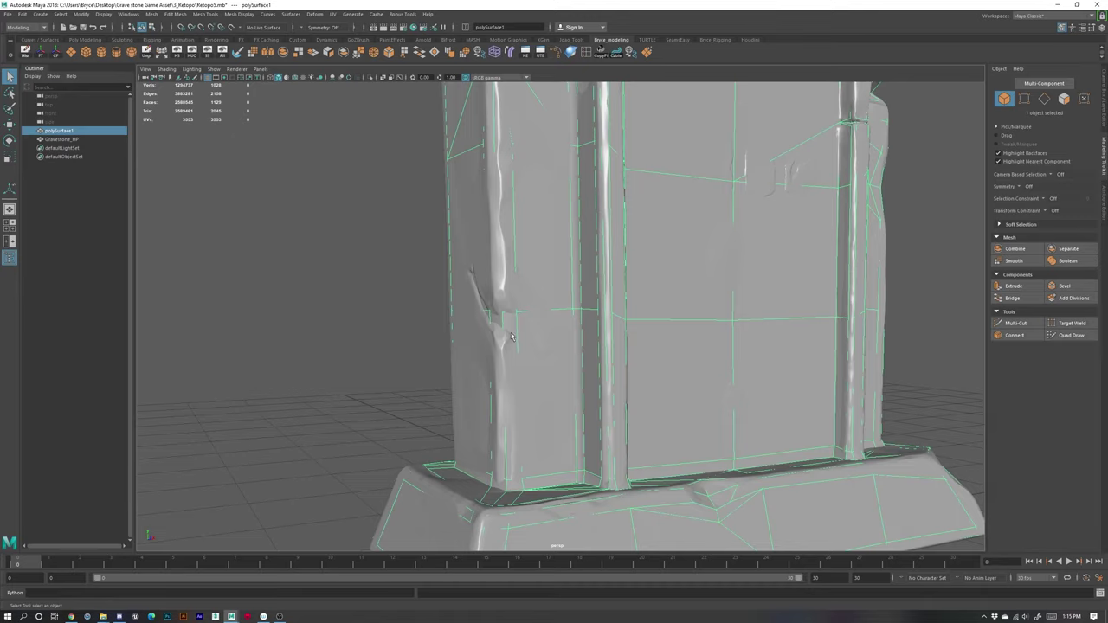
pyautogui.moveTo(532, 389)
pyautogui.keyDown('alt'); pyautogui.mouseDown()
pyautogui.moveTo(507, 344)
pyautogui.moveTo(542, 401)
pyautogui.mouseUp(); pyautogui.keyUp('alt')
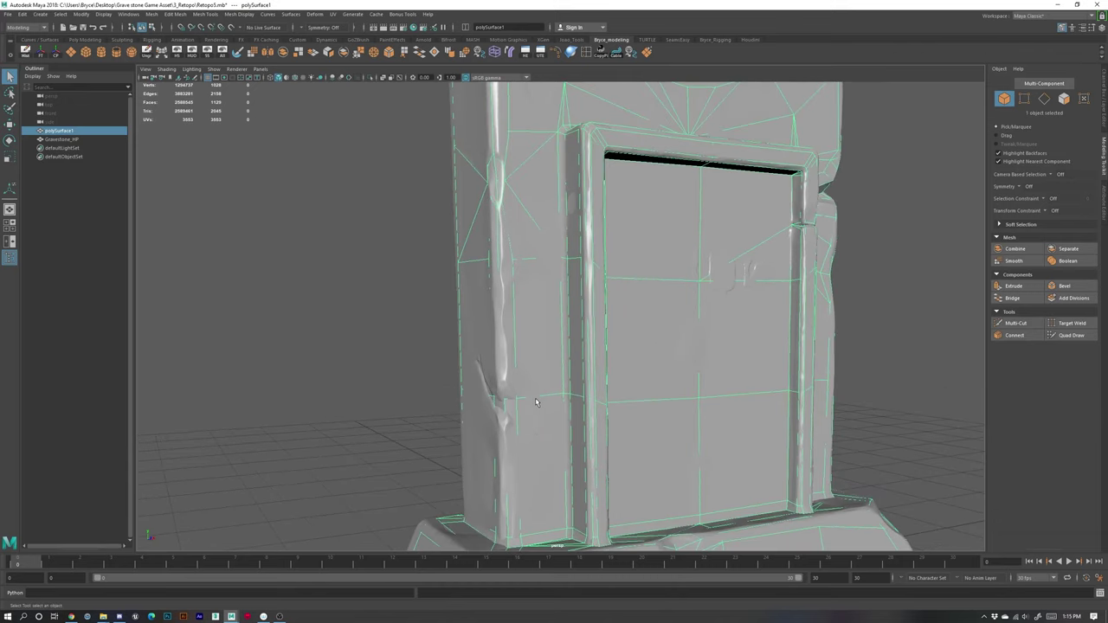
pyautogui.keyDown('alt'); pyautogui.moveTo(563, 448); pyautogui.dragTo(472, 408, button='right'); pyautogui.keyUp('alt')
pyautogui.keyDown('alt'); pyautogui.moveTo(657, 404); pyautogui.dragTo(622, 403); pyautogui.keyUp('alt')
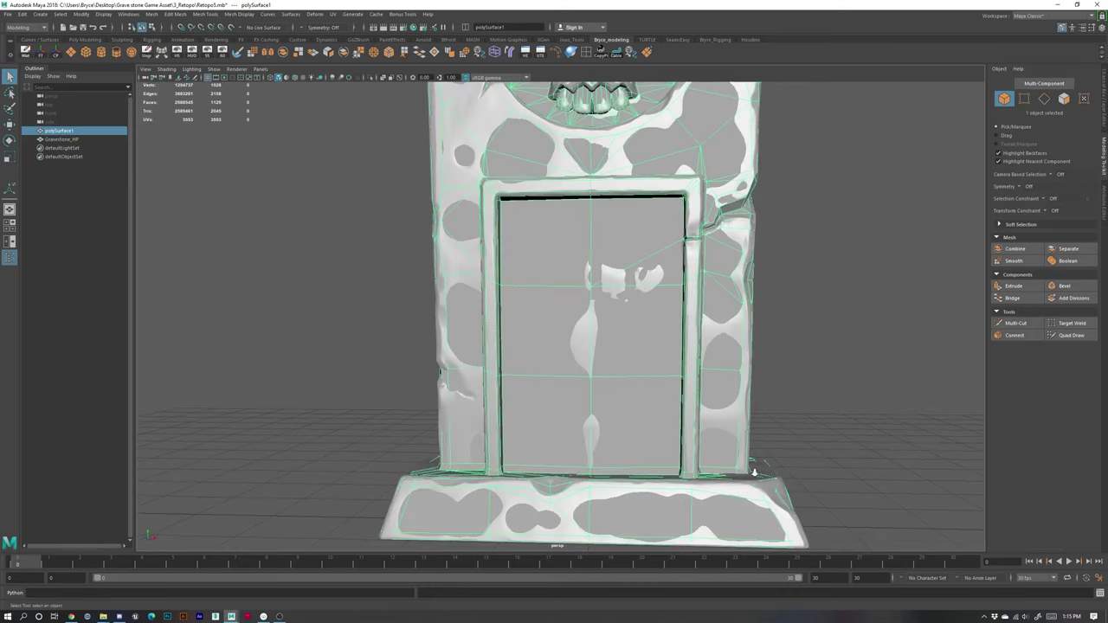
pyautogui.keyDown('alt'); pyautogui.moveTo(754, 473); pyautogui.dragTo(679, 445, button='right'); pyautogui.keyUp('alt')
pyautogui.keyDown('alt'); pyautogui.moveTo(679, 445); pyautogui.dragTo(667, 517, button='middle'); pyautogui.keyUp('alt')
pyautogui.keyDown('alt'); pyautogui.moveTo(712, 447); pyautogui.dragTo(628, 433); pyautogui.keyUp('alt')
pyautogui.keyDown('alt'); pyautogui.moveTo(611, 324); pyautogui.dragTo(667, 341, button='right'); pyautogui.keyUp('alt')
pyautogui.keyDown('alt'); pyautogui.moveTo(610, 385); pyautogui.dragTo(555, 399, button='middle'); pyautogui.keyUp('alt')
pyautogui.keyDown('alt'); pyautogui.moveTo(539, 407); pyautogui.dragTo(612, 396); pyautogui.keyUp('alt')
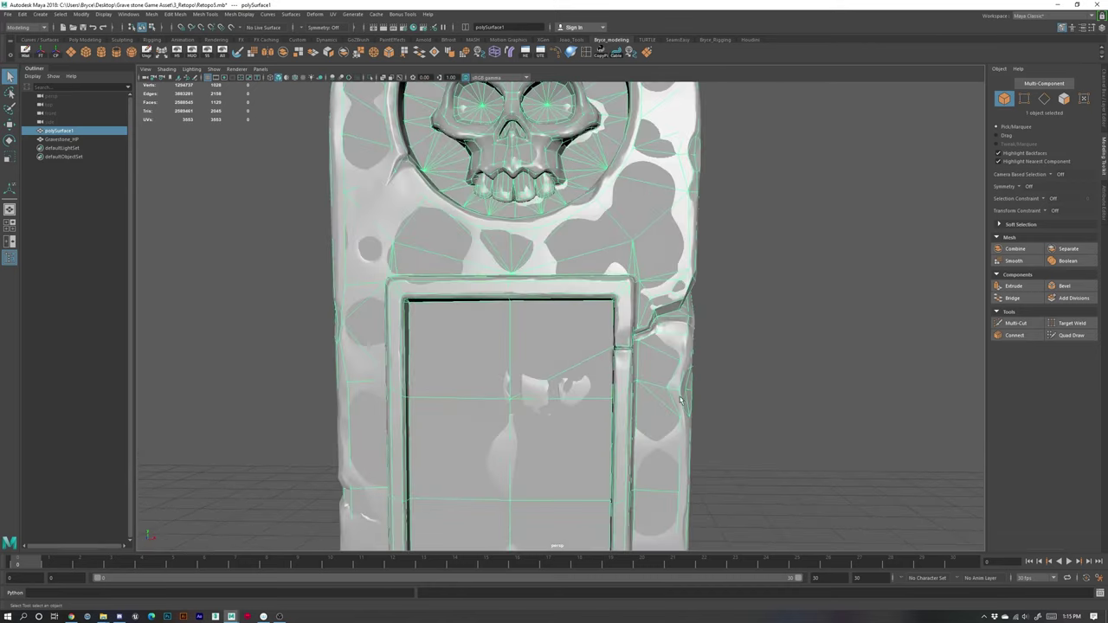
# Step: Examine the low-poly wireframe against the high-poly sculpt around the skull, the arched top and the side crack
pyautogui.keyDown('alt'); pyautogui.moveTo(694, 289); pyautogui.dragTo(659, 426, button='middle'); pyautogui.keyUp('alt')
pyautogui.keyDown('alt'); pyautogui.moveTo(659, 426); pyautogui.dragTo(676, 437); pyautogui.keyUp('alt')
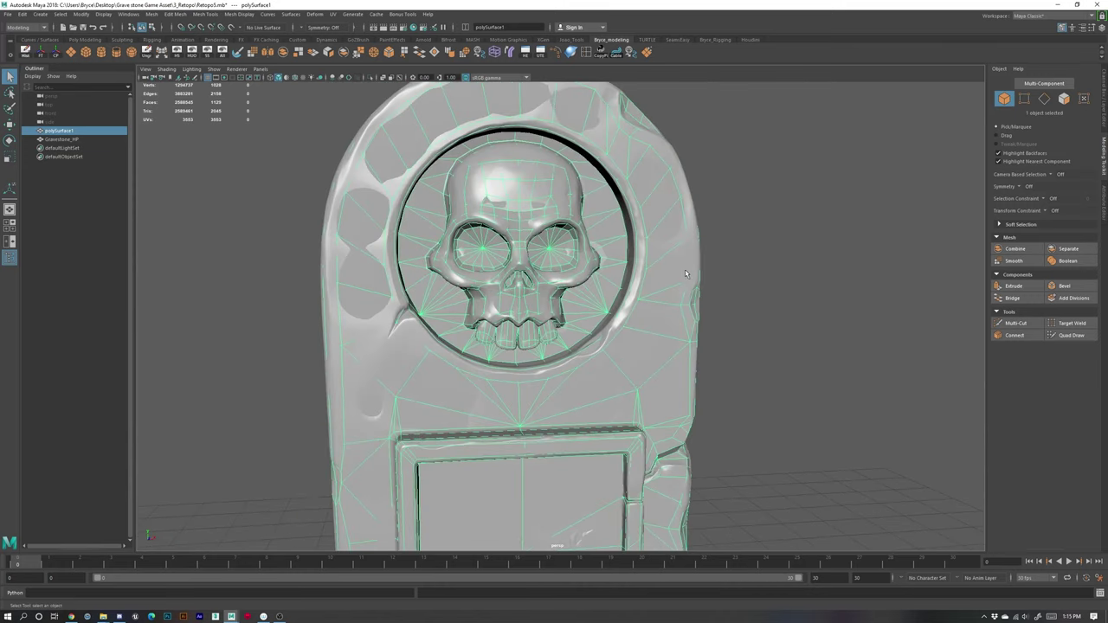
pyautogui.keyDown('alt'); pyautogui.moveTo(684, 262); pyautogui.dragTo(682, 320, button='middle'); pyautogui.keyUp('alt')
pyautogui.keyDown('alt'); pyautogui.moveTo(628, 192); pyautogui.dragTo(644, 175); pyautogui.keyUp('alt')
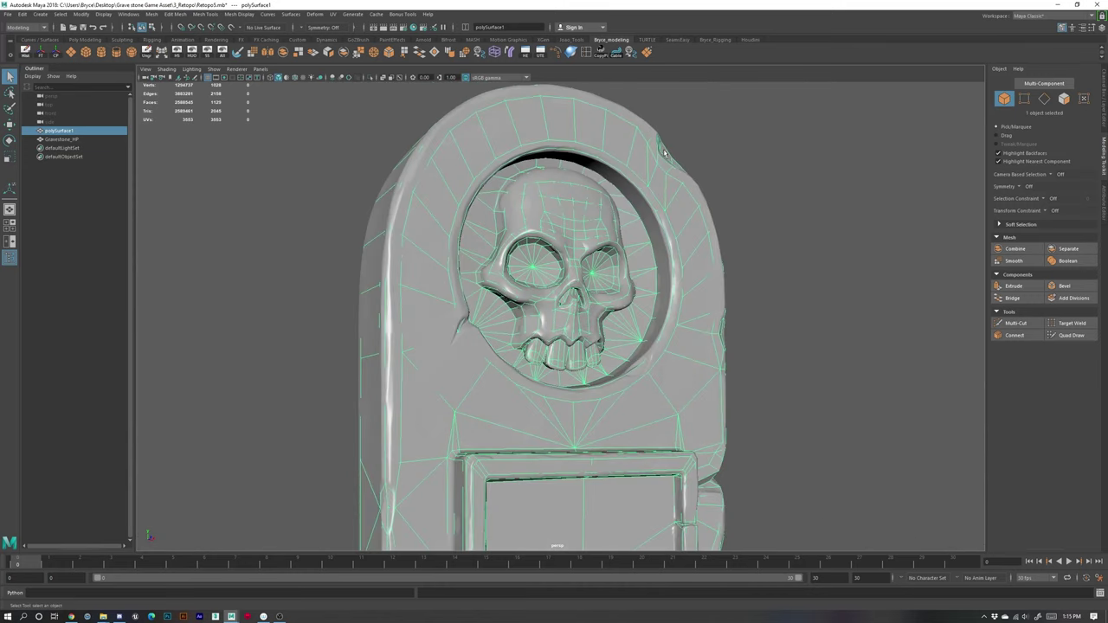
pyautogui.keyDown('alt'); pyautogui.moveTo(465, 397); pyautogui.dragTo(425, 413); pyautogui.keyUp('alt')
pyautogui.keyDown('alt'); pyautogui.moveTo(544, 436); pyautogui.dragTo(567, 339, button='middle'); pyautogui.keyUp('alt')
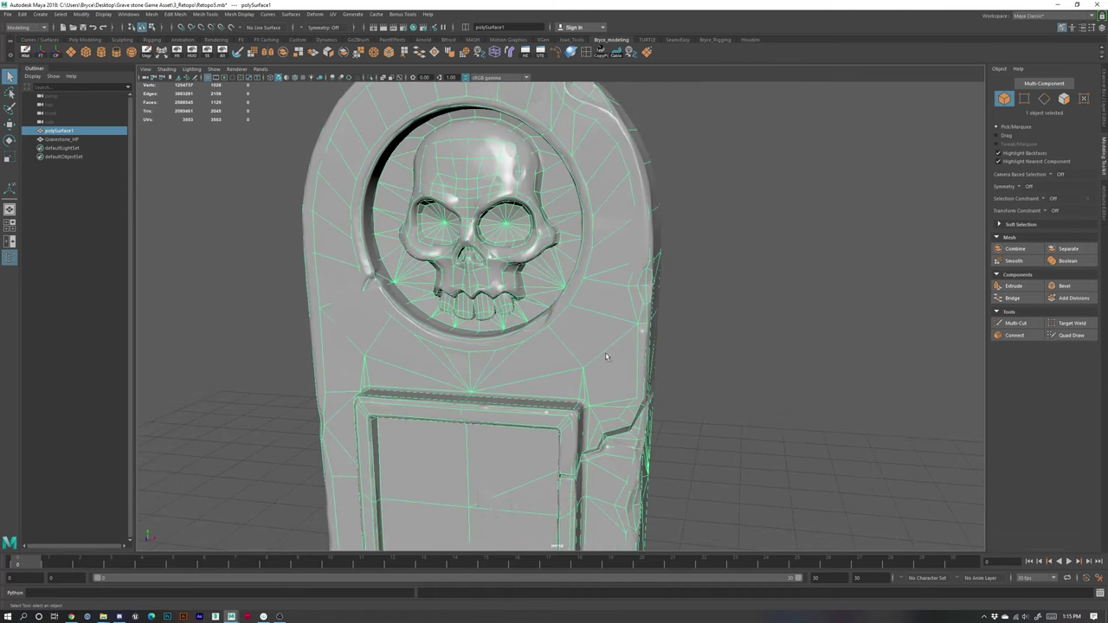
pyautogui.scroll(-2, 634, 381)
pyautogui.keyDown('alt'); pyautogui.moveTo(630, 401); pyautogui.dragTo(644, 347, button='middle'); pyautogui.keyUp('alt')
pyautogui.keyDown('alt'); pyautogui.moveTo(644, 346); pyautogui.dragTo(571, 371, button='right'); pyautogui.keyUp('alt')
pyautogui.keyDown('alt'); pyautogui.moveTo(572, 371); pyautogui.dragTo(602, 361); pyautogui.keyUp('alt')
pyautogui.keyDown('alt'); pyautogui.moveTo(704, 471); pyautogui.dragTo(613, 456); pyautogui.keyUp('alt')
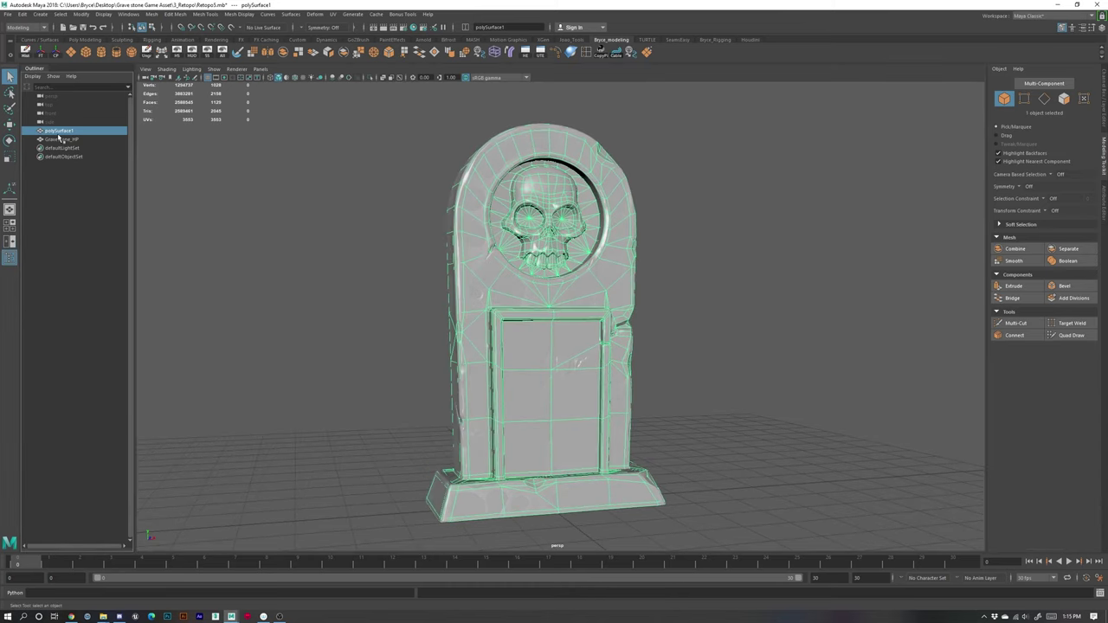
# Step: Rename the polySurface1 mesh as Gravestone_LP
pyautogui.doubleClick(59, 131)
pyautogui.write('c')
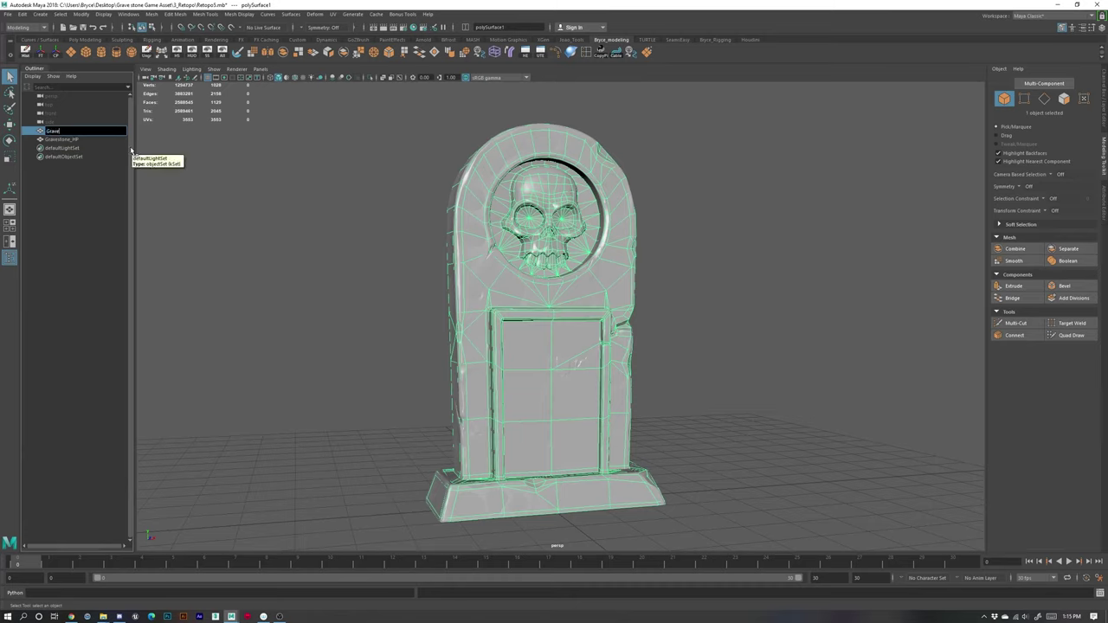
pyautogui.write('ravestone')
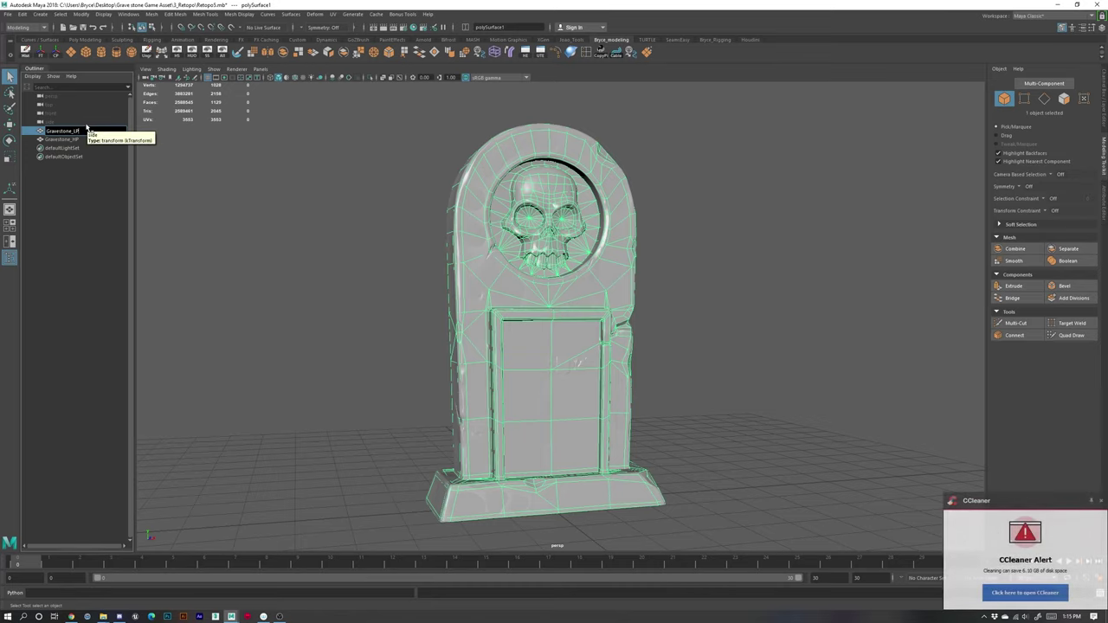
pyautogui.write('_')
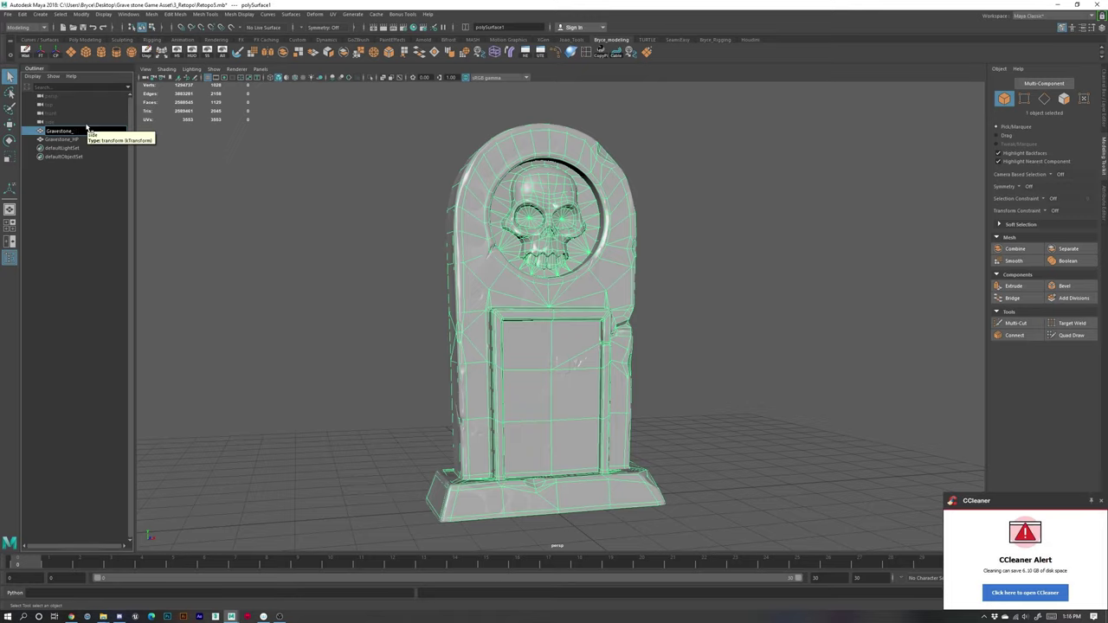
pyautogui.write('low')
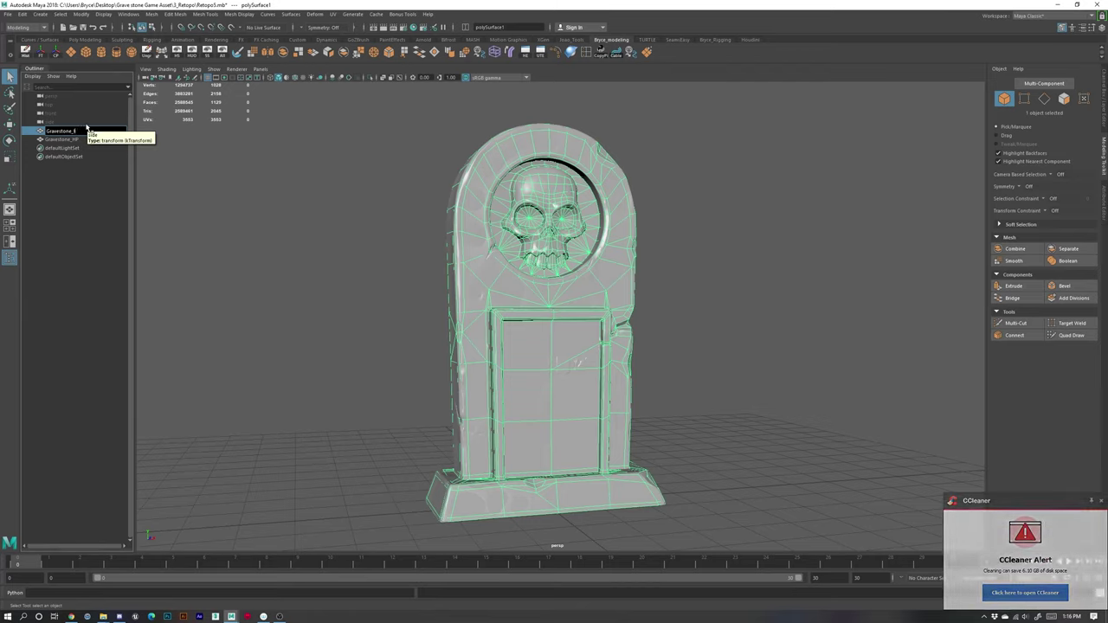
pyautogui.press('BackSpace')
pyautogui.press('BackSpace')
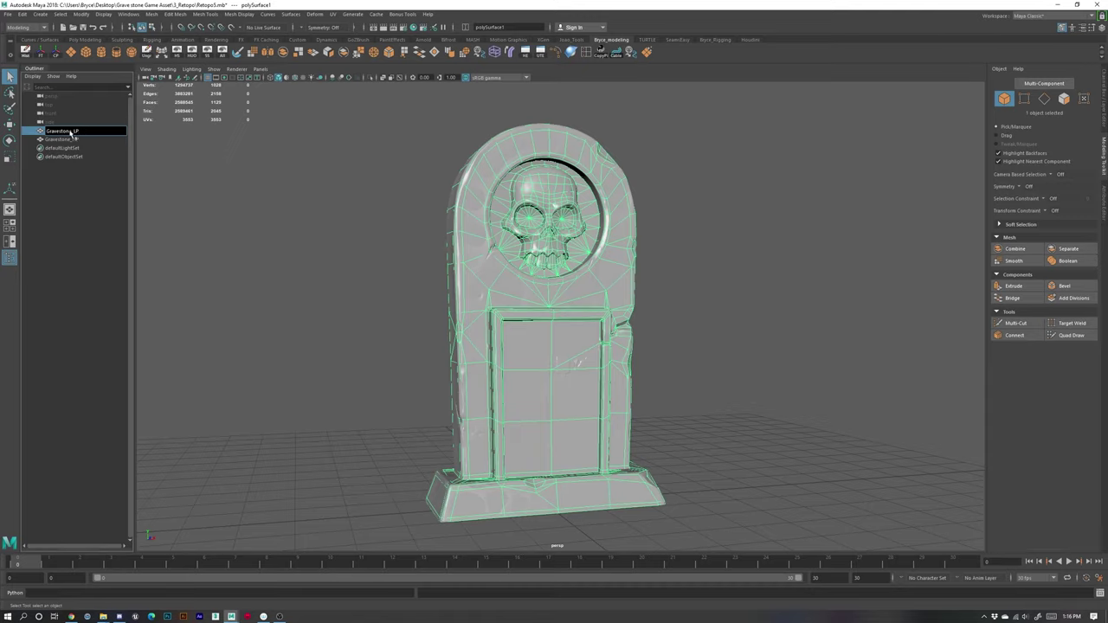
pyautogui.click(75, 139)
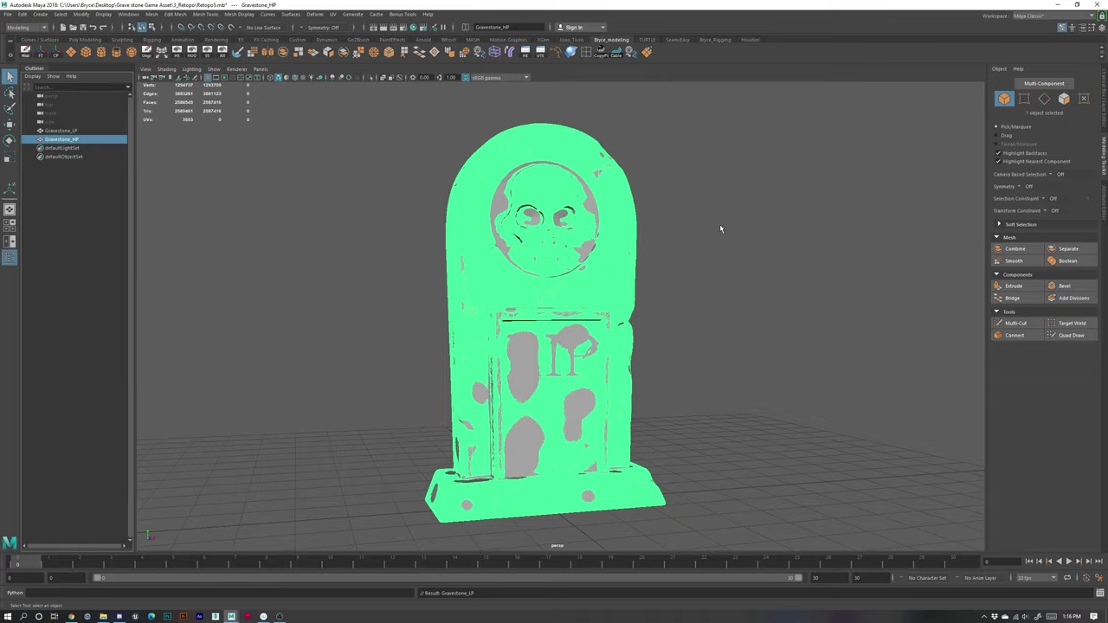
pyautogui.click(729, 302)
pyautogui.click(654, 371)
pyautogui.keyDown('alt'); pyautogui.moveTo(653, 370); pyautogui.dragTo(663, 376, button='right'); pyautogui.keyUp('alt')
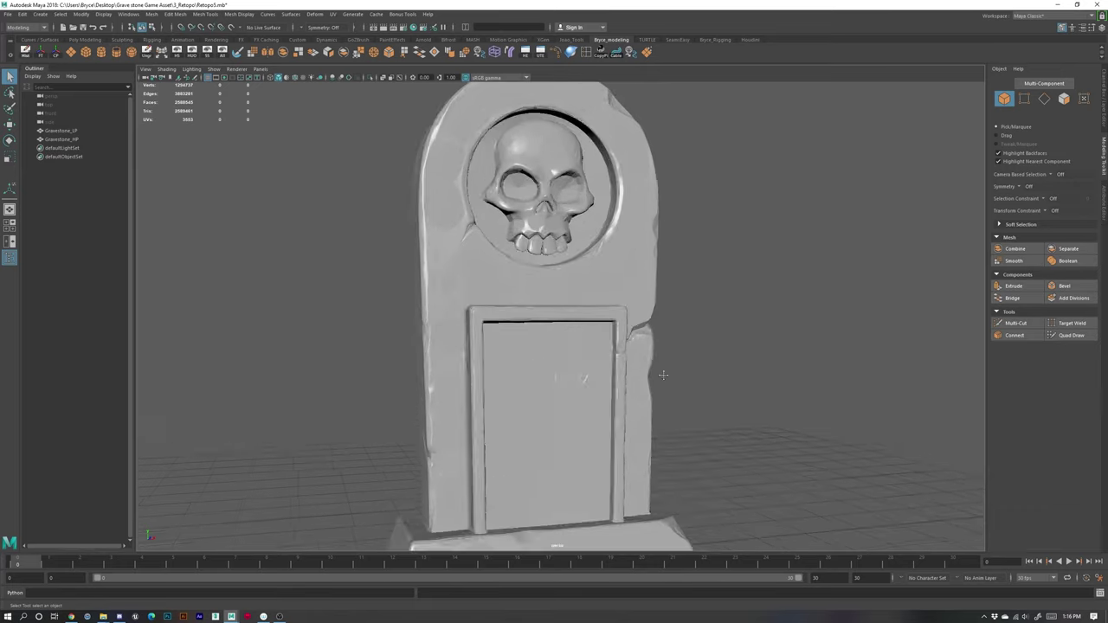
pyautogui.keyDown('alt'); pyautogui.moveTo(718, 455); pyautogui.dragTo(695, 407, button='middle'); pyautogui.keyUp('alt')
pyautogui.keyDown('alt'); pyautogui.moveTo(695, 408); pyautogui.dragTo(638, 468); pyautogui.keyUp('alt')
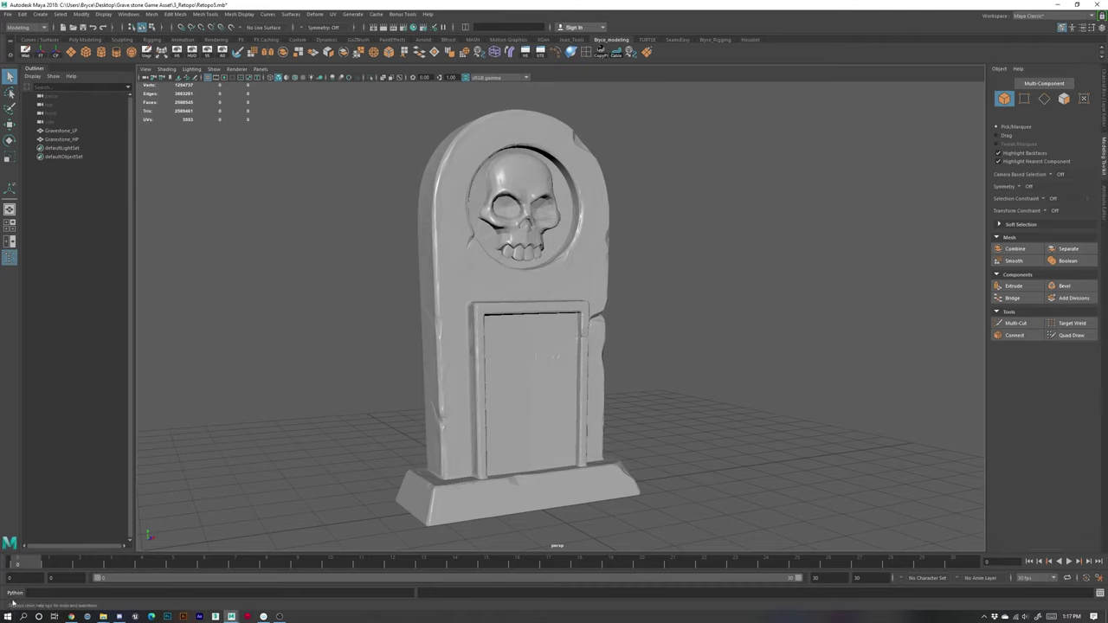
pyautogui.click(279, 616)
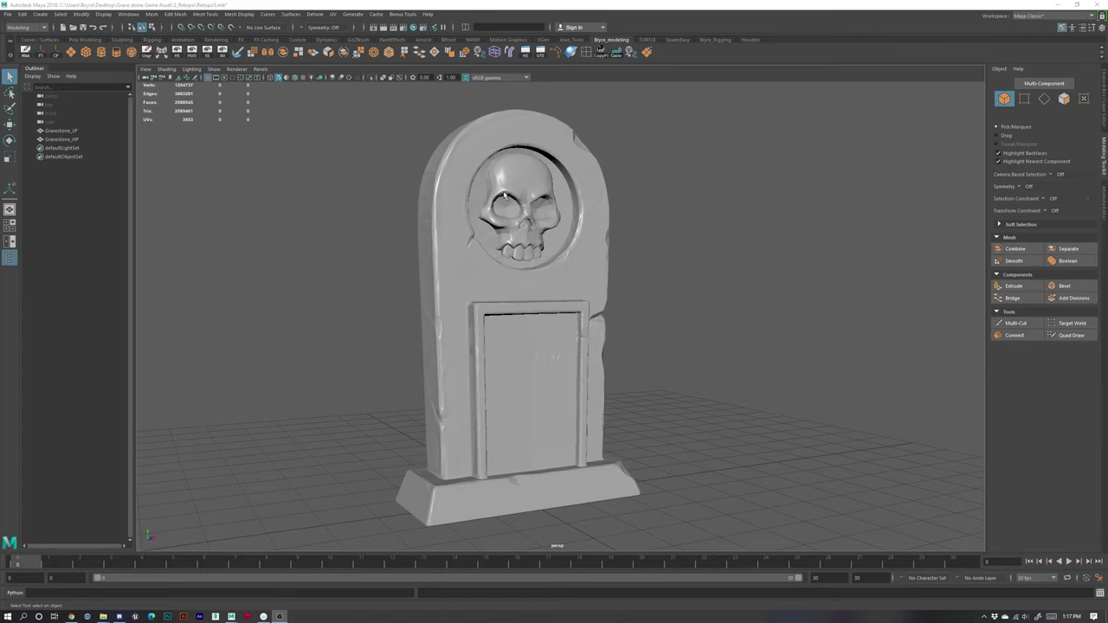
# Step: Hide the Gravestone_HP mesh and select the Gravestone_LP mesh
pyautogui.click(507, 210)
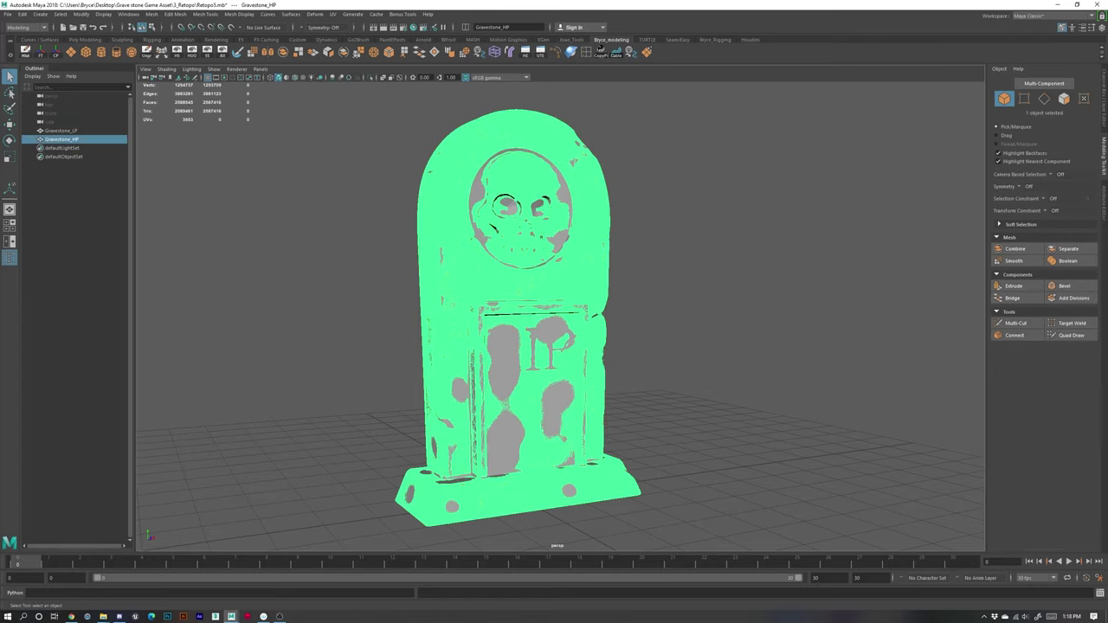
pyautogui.hotkey('ctrl', 'h')
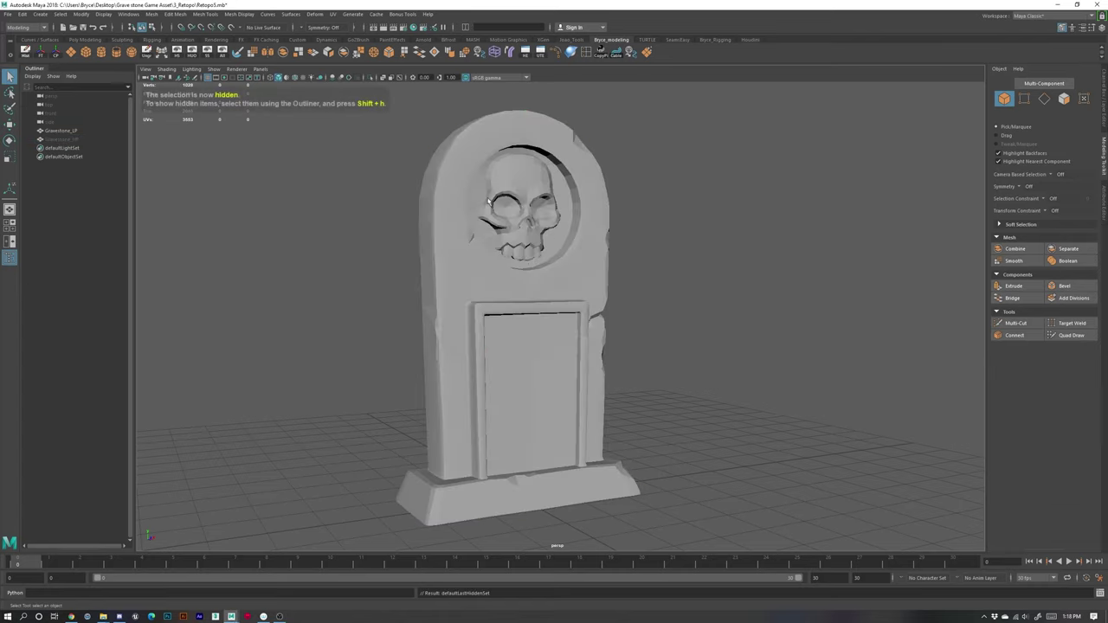
pyautogui.click(489, 201)
pyautogui.scroll(-3, 703, 431)
pyautogui.keyDown('alt'); pyautogui.moveTo(703, 432); pyautogui.dragTo(654, 435); pyautogui.keyUp('alt')
pyautogui.scroll(1, 664, 418)
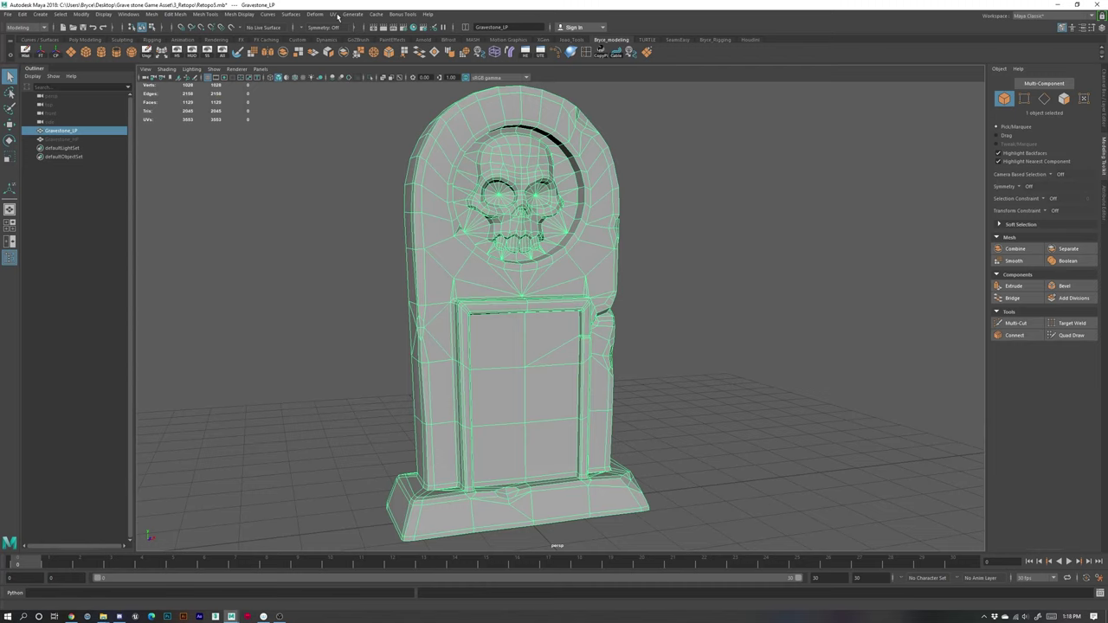
# Step: Open the UV Editor for Gravestone_LP and arrange it so the model and UV layout are visible side by side
pyautogui.click(333, 13)
pyautogui.click(353, 29)
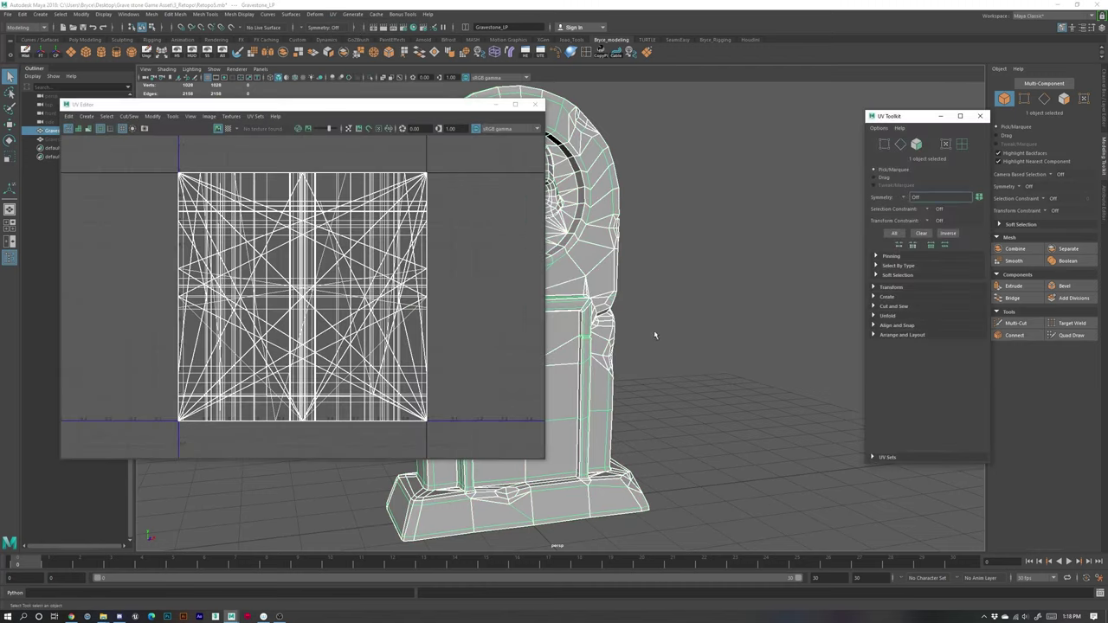
pyautogui.moveTo(441, 109); pyautogui.dragTo(757, 120)
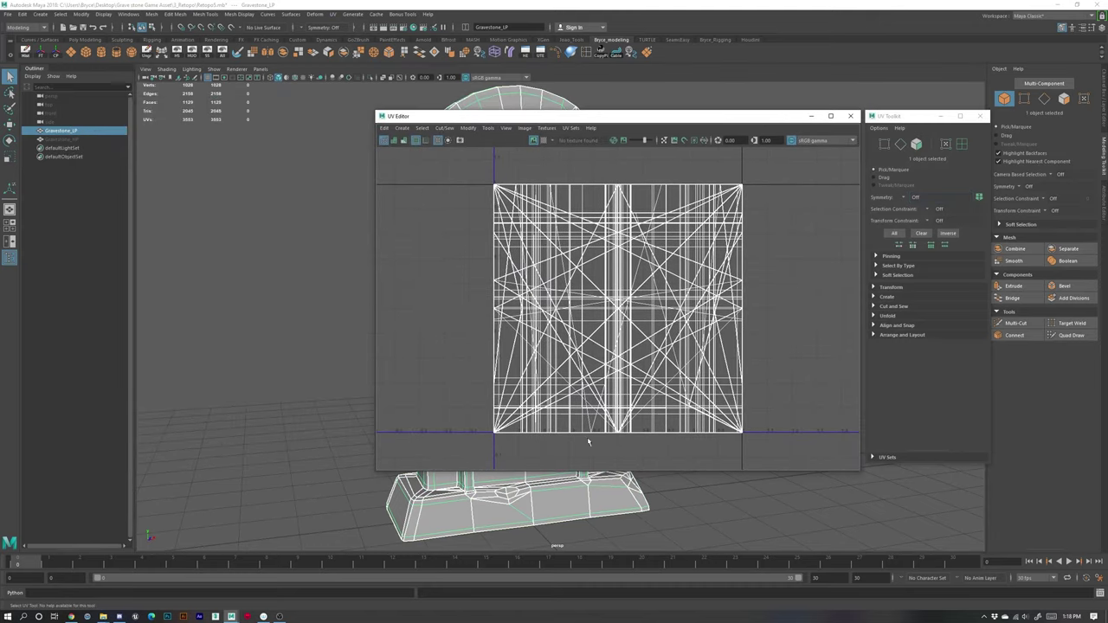
pyautogui.keyDown('alt'); pyautogui.moveTo(550, 517); pyautogui.dragTo(548, 518, button='middle'); pyautogui.keyUp('alt')
pyautogui.keyDown('alt'); pyautogui.moveTo(358, 511); pyautogui.dragTo(313, 435); pyautogui.keyUp('alt')
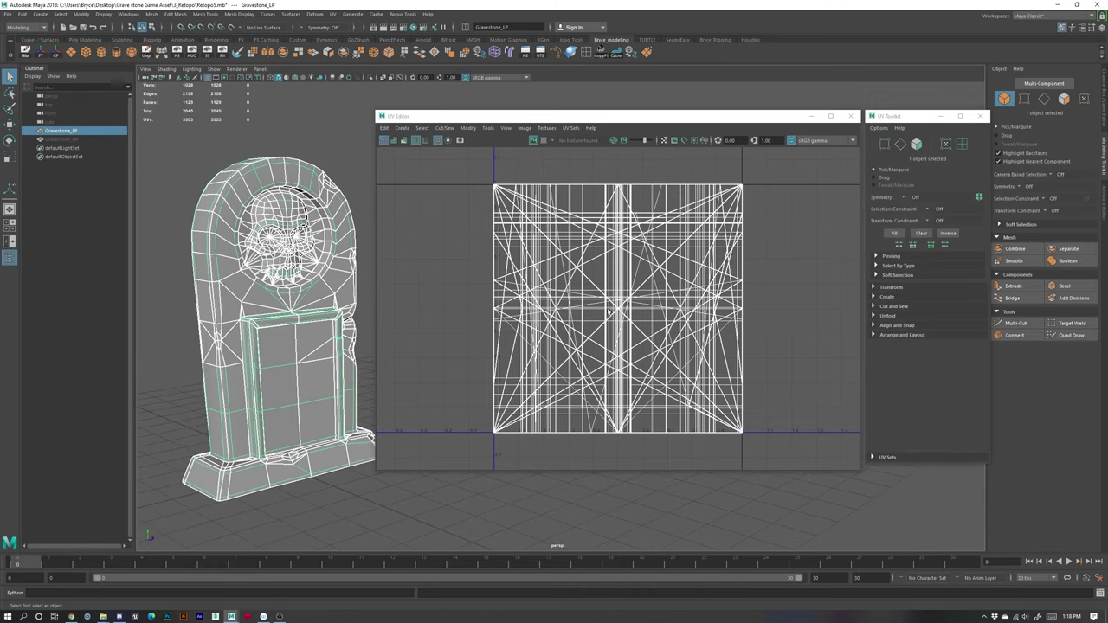
# Step: Select all faces of Gravestone_LP in UV space and apply a Planar projection to them
pyautogui.rightClick(595, 278)
pyautogui.click(593, 299)
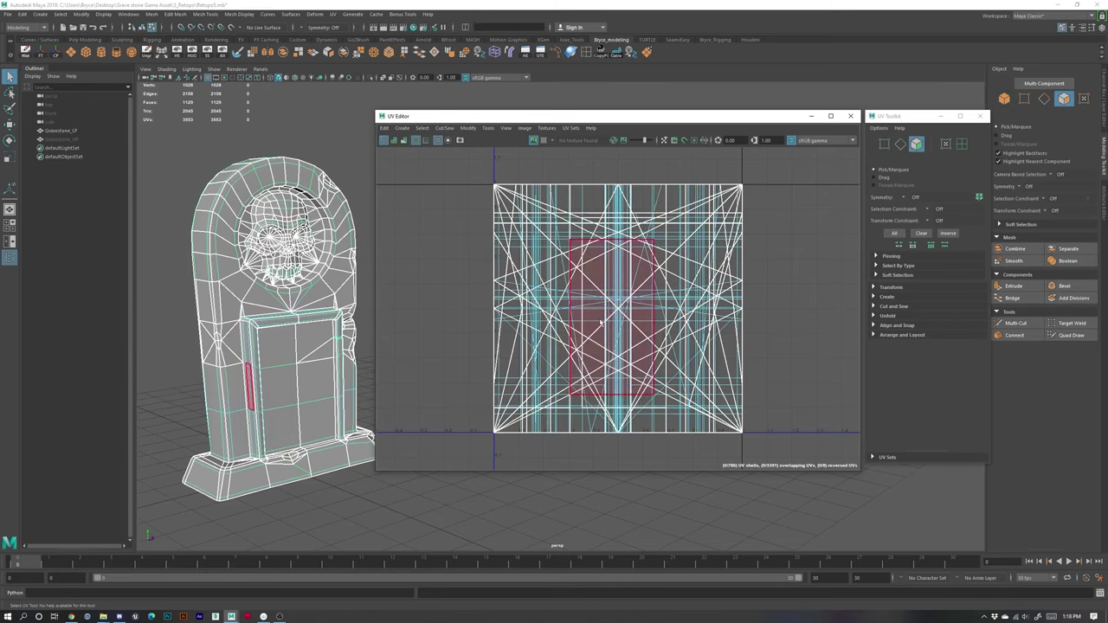
pyautogui.moveTo(474, 170); pyautogui.dragTo(758, 451)
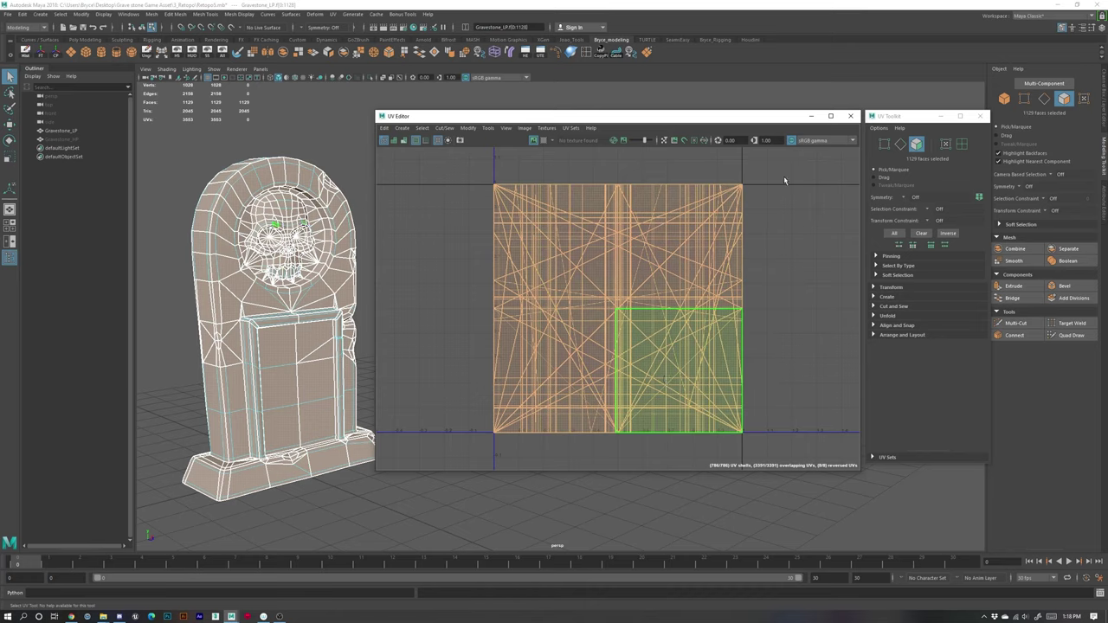
pyautogui.click(877, 298)
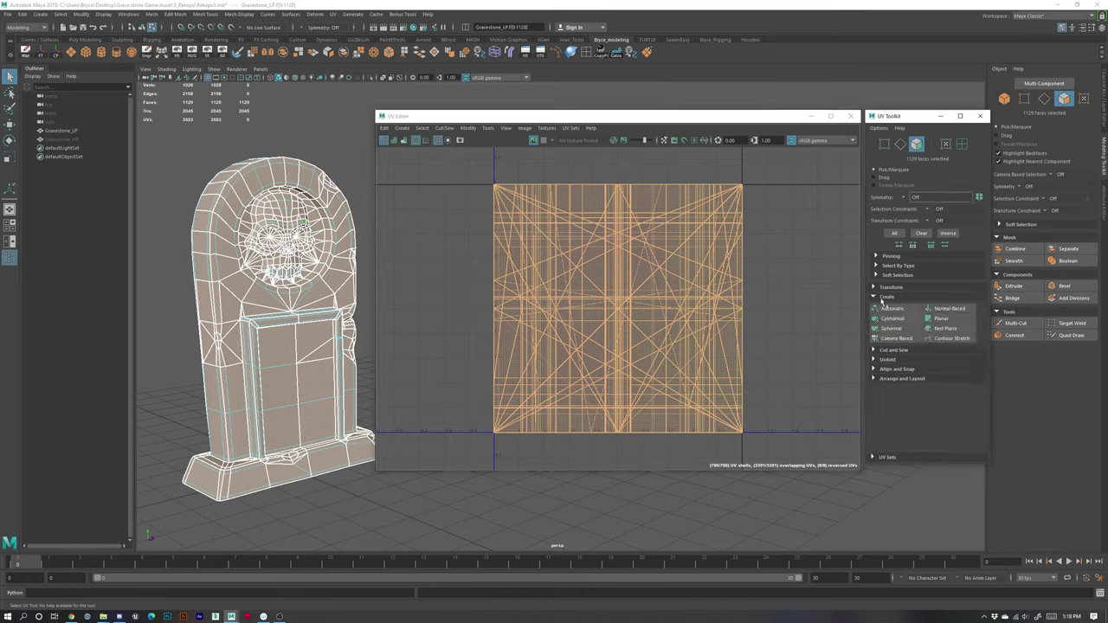
pyautogui.click(941, 320)
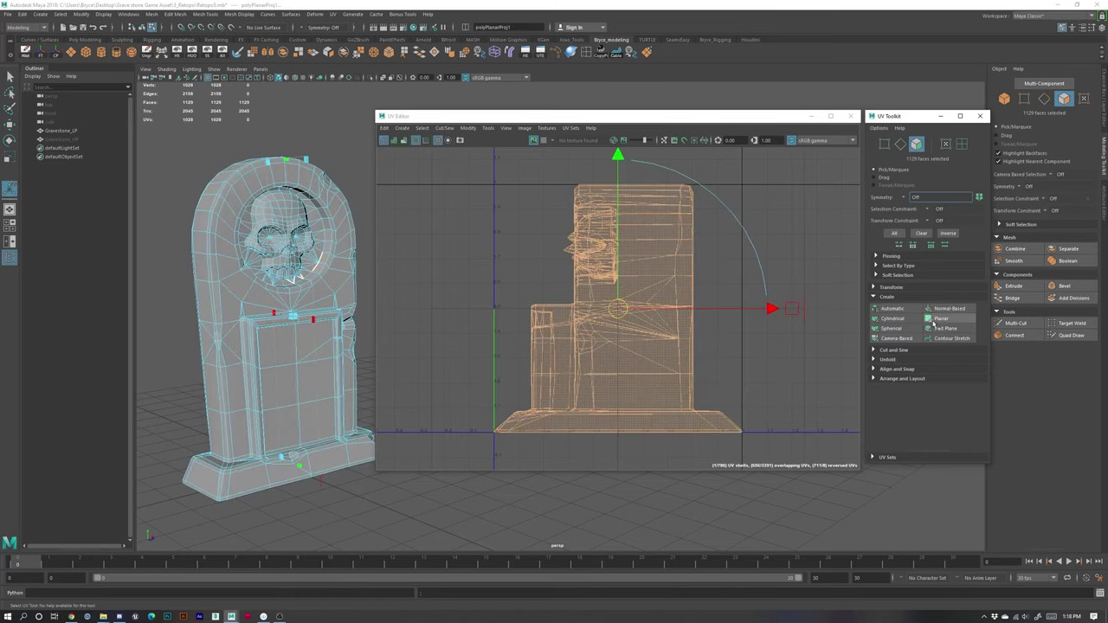
# Step: Select the whole projected UV shell, shift it slightly up and to the right in UV space, and deselect it
pyautogui.click(535, 176)
pyautogui.doubleClick(645, 304)
pyautogui.press('w')
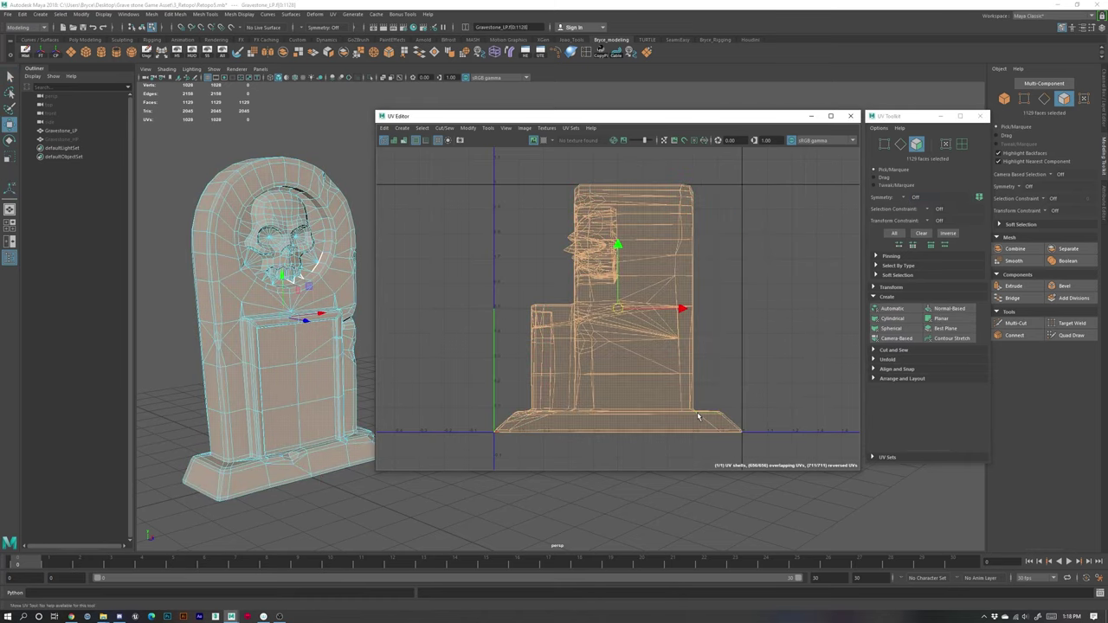
pyautogui.moveTo(619, 315); pyautogui.dragTo(656, 298)
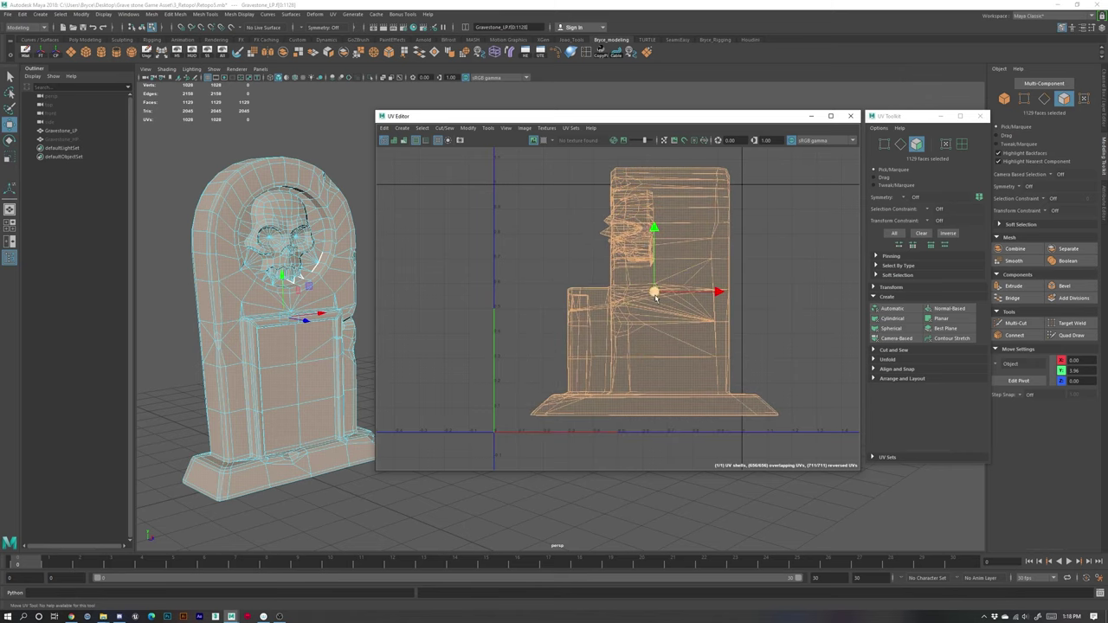
pyautogui.click(545, 228)
pyautogui.scroll(10, 641, 249)
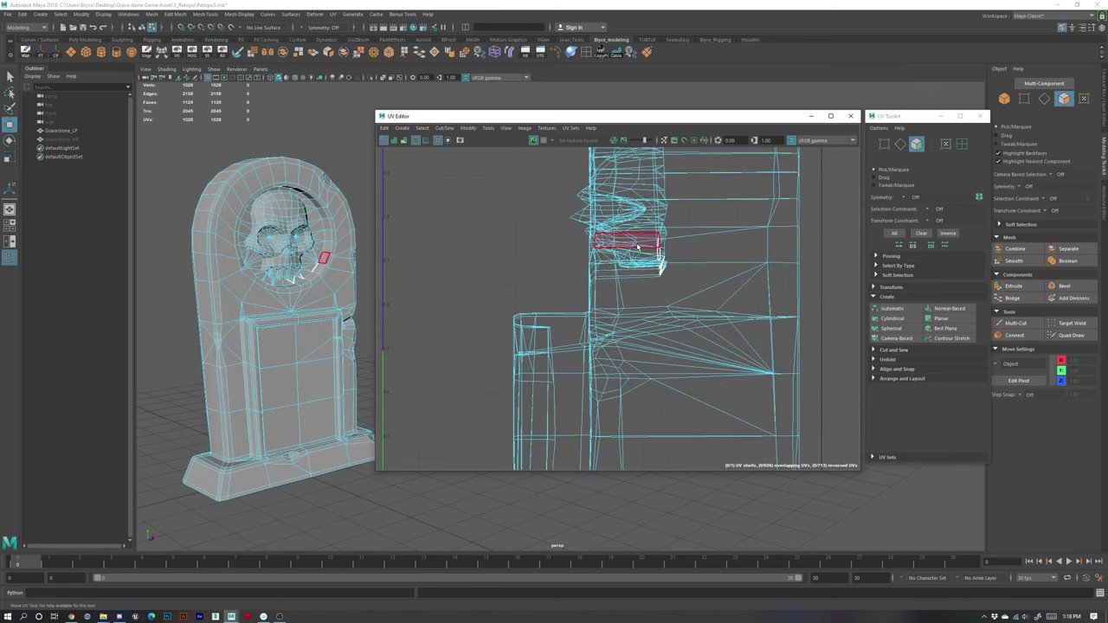
# Step: Examine the thick white border edges in the UV layout and locate them around the skull's teeth and recess on the model
pyautogui.scroll(2, 656, 213)
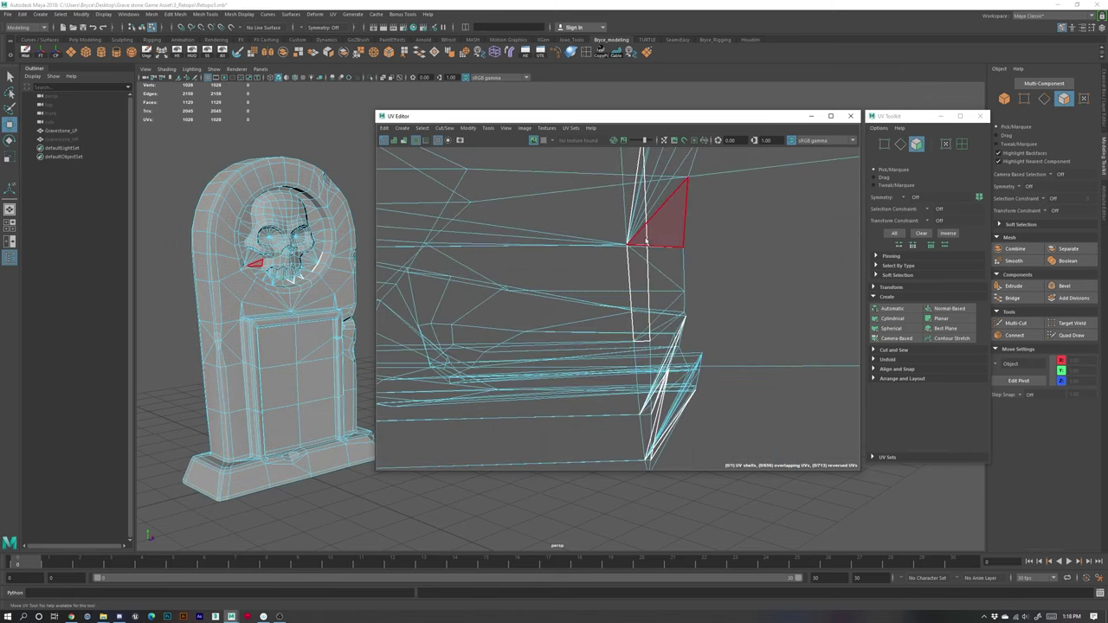
pyautogui.moveTo(648, 228); pyautogui.dragTo(648, 208, button='right')
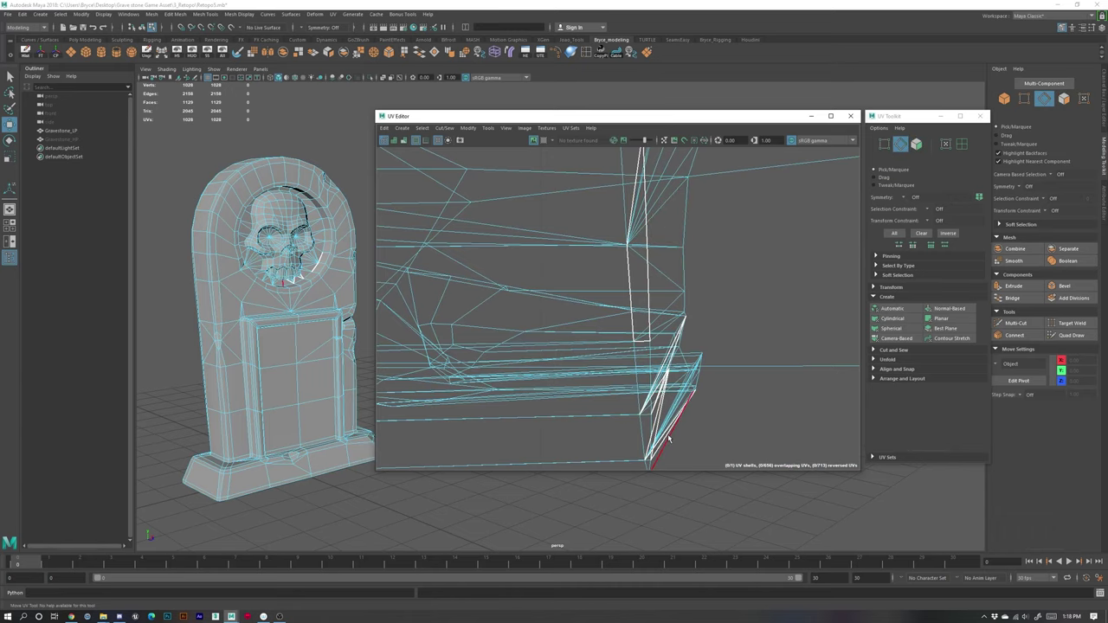
pyautogui.scroll(4, 292, 268)
pyautogui.scroll(-3, 292, 270)
pyautogui.keyDown('alt'); pyautogui.moveTo(263, 297); pyautogui.dragTo(307, 303, button='middle'); pyautogui.keyUp('alt')
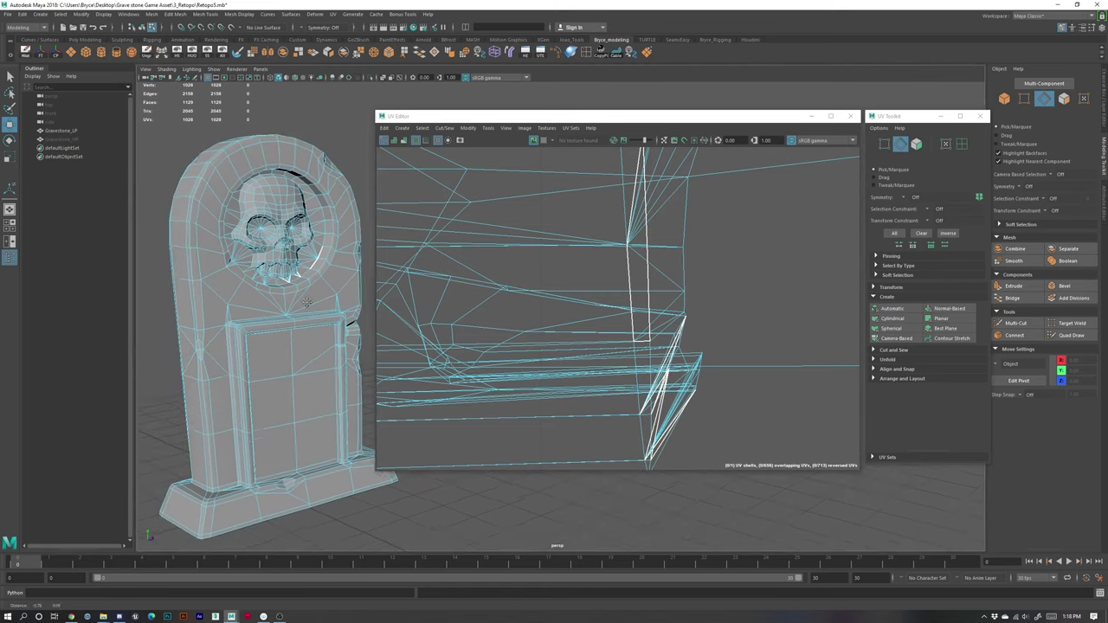
pyautogui.keyDown('alt'); pyautogui.moveTo(306, 303); pyautogui.dragTo(317, 309); pyautogui.keyUp('alt')
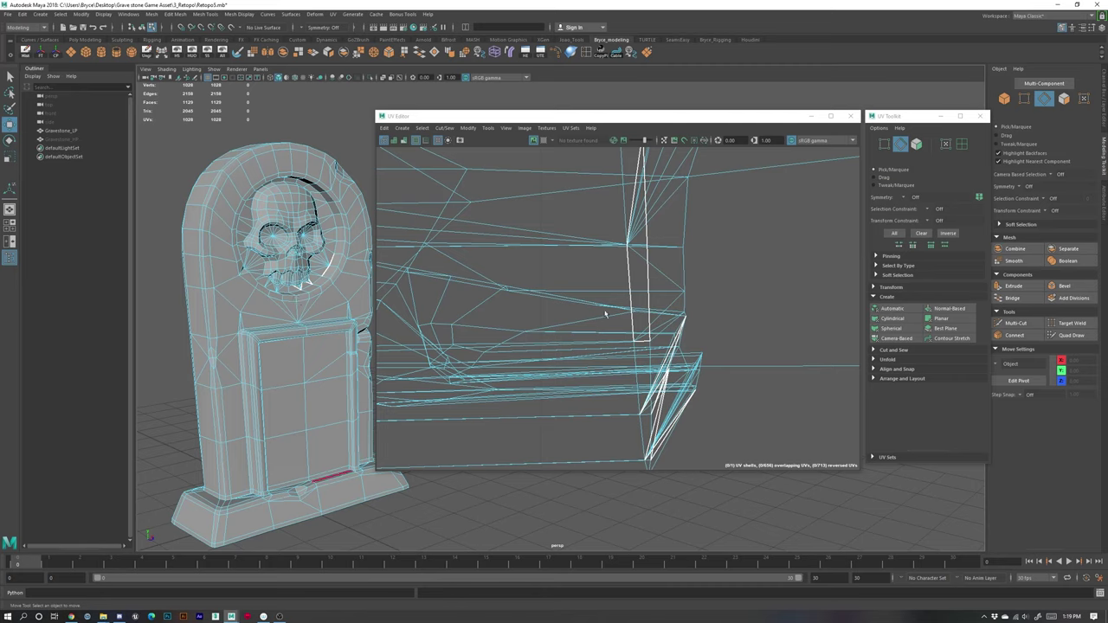
pyautogui.scroll(4, 314, 415)
pyautogui.keyDown('alt'); pyautogui.moveTo(315, 416); pyautogui.dragTo(459, 510, button='middle'); pyautogui.keyUp('alt')
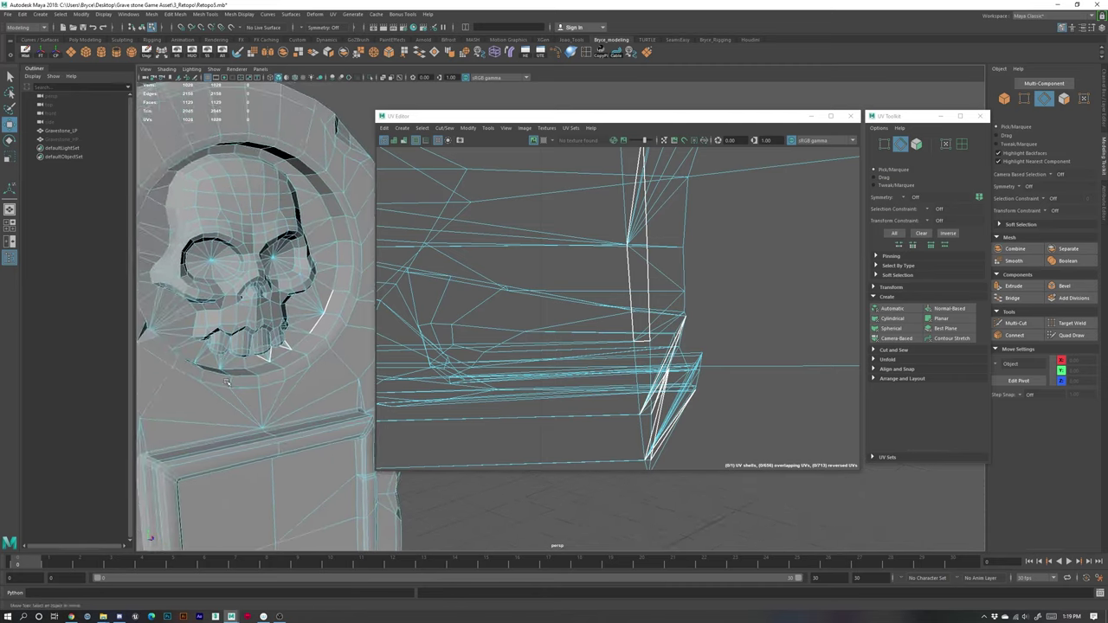
pyautogui.scroll(4, 203, 443)
pyautogui.keyDown('alt'); pyautogui.moveTo(202, 443); pyautogui.dragTo(356, 423); pyautogui.keyUp('alt')
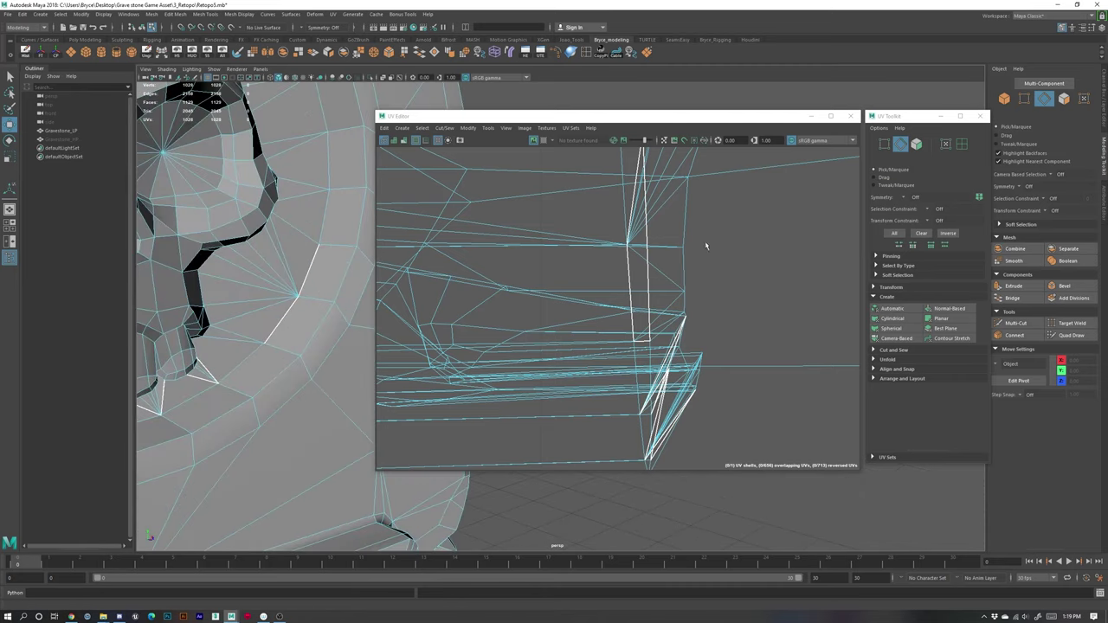
pyautogui.scroll(2, 178, 394)
pyautogui.keyDown('alt'); pyautogui.moveTo(177, 394); pyautogui.dragTo(349, 310, button='middle'); pyautogui.keyUp('alt')
pyautogui.keyDown('alt'); pyautogui.moveTo(347, 260); pyautogui.dragTo(212, 263, button='middle'); pyautogui.keyUp('alt')
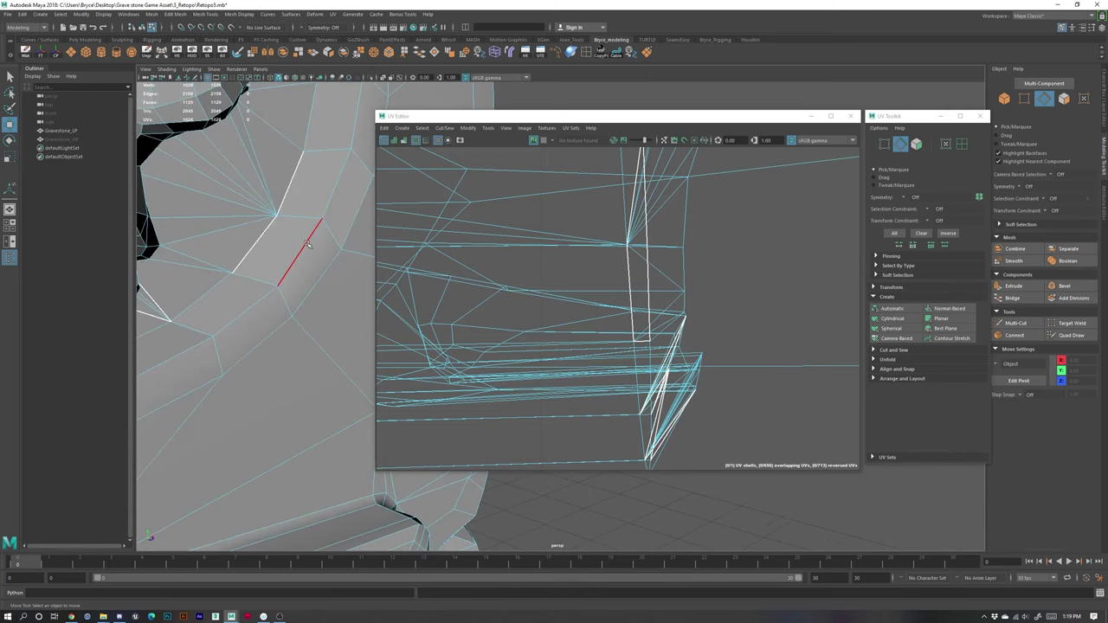
# Step: Pull the unmerged vertex on the skull recess's inner rim aside and join it to its counterpart with Target Weld
pyautogui.moveTo(307, 245); pyautogui.dragTo(260, 245, button='right')
pyautogui.click(275, 215)
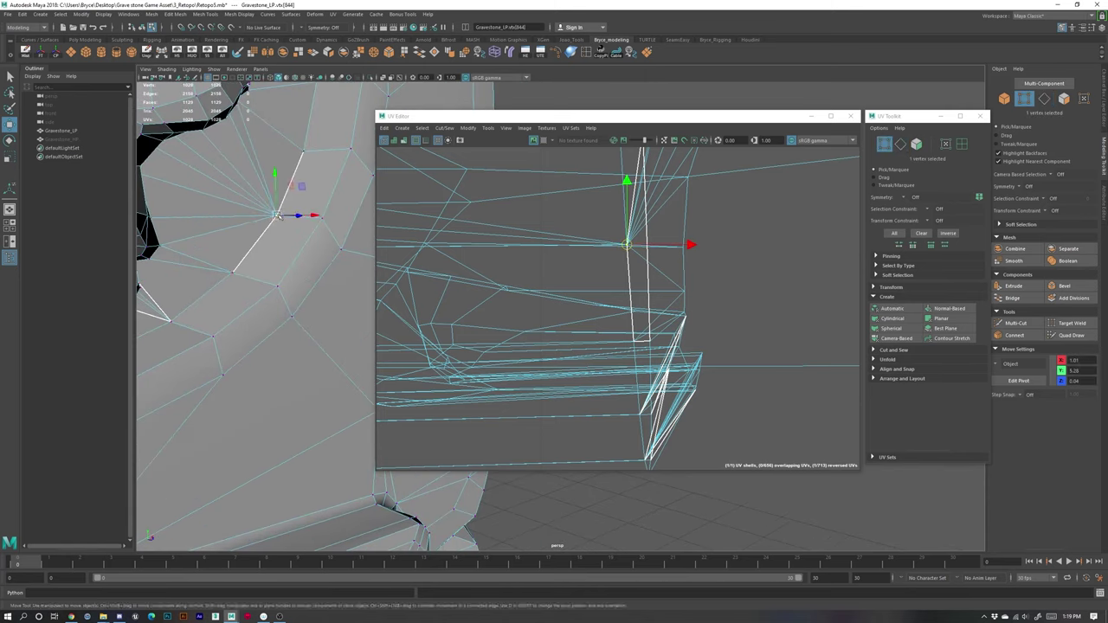
pyautogui.moveTo(276, 214); pyautogui.dragTo(251, 182)
pyautogui.scroll(-4, 251, 182)
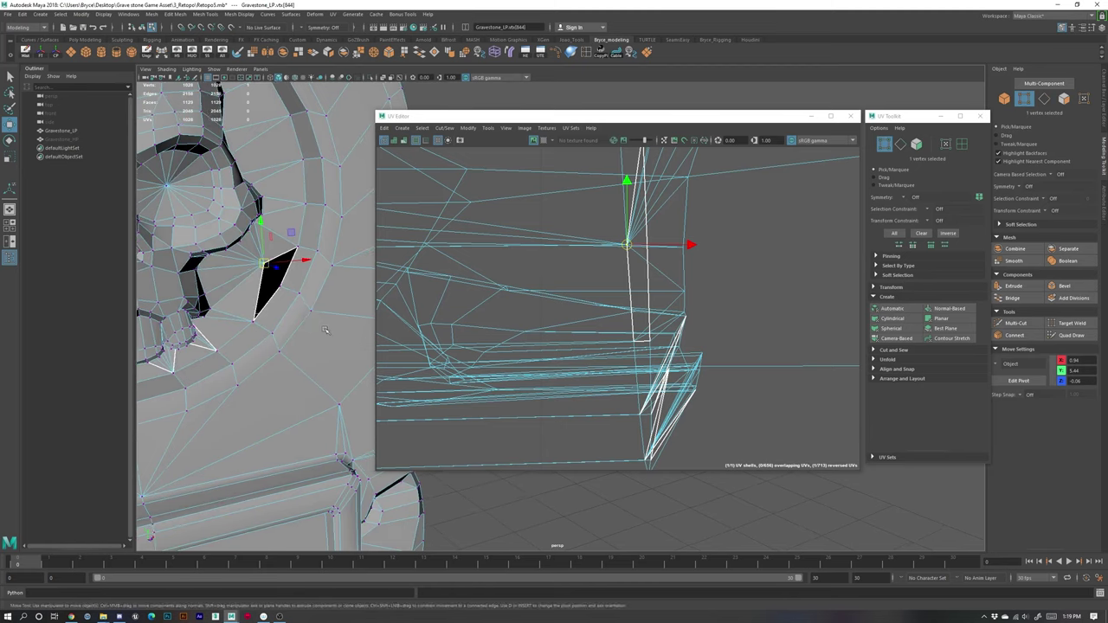
pyautogui.scroll(2, 297, 251)
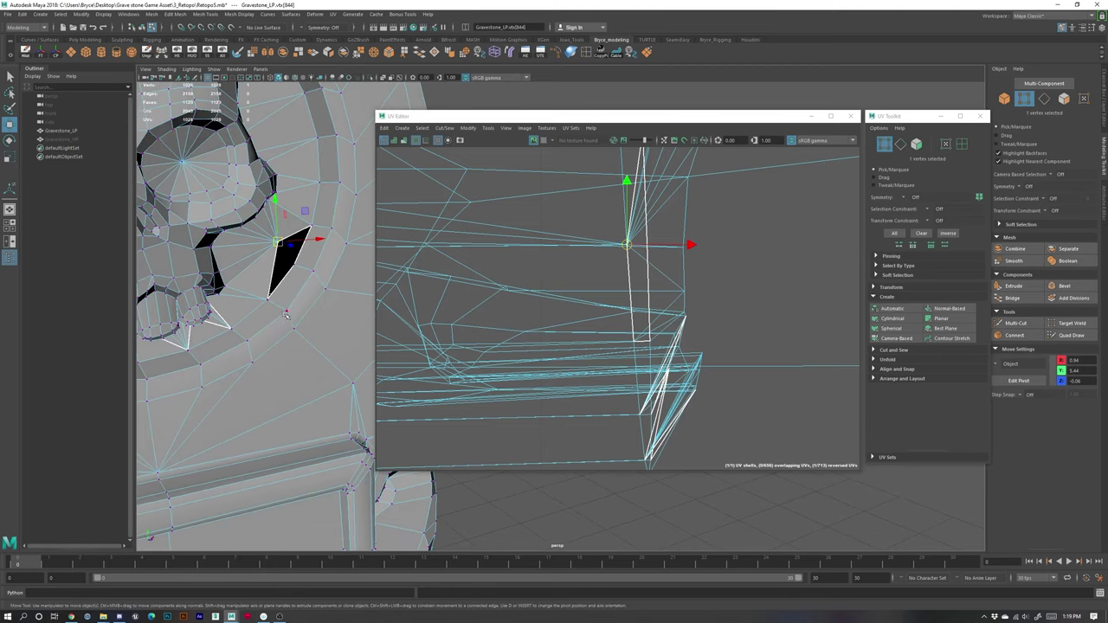
pyautogui.keyDown('shift'); pyautogui.moveTo(286, 314); pyautogui.dragTo(285, 281, button='right'); pyautogui.keyUp('shift')
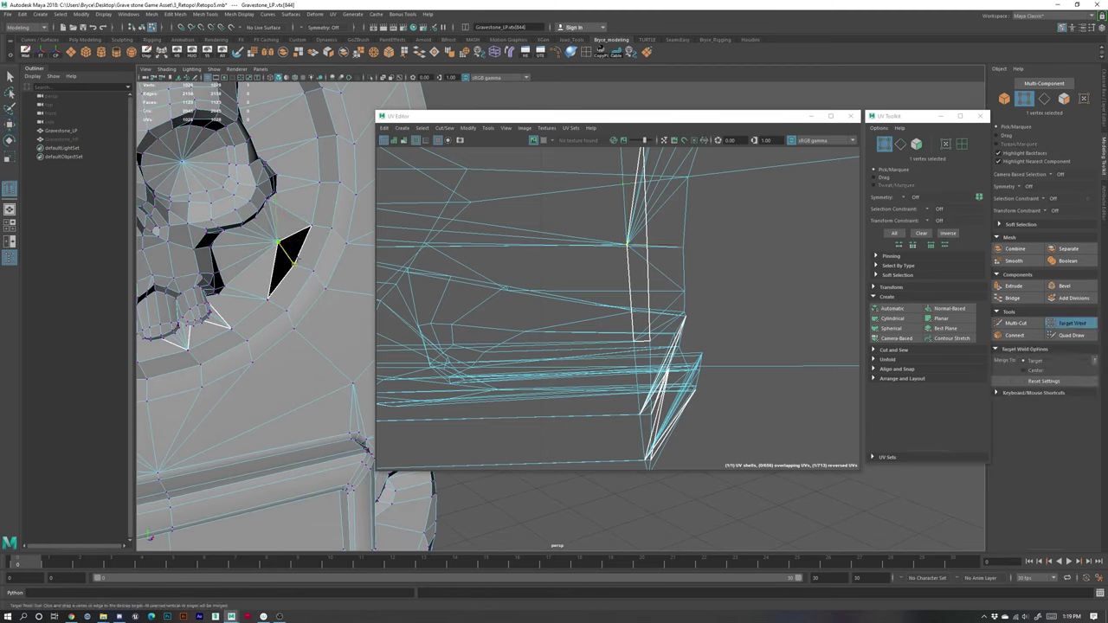
pyautogui.moveTo(295, 264); pyautogui.dragTo(295, 264)
pyautogui.press('w')
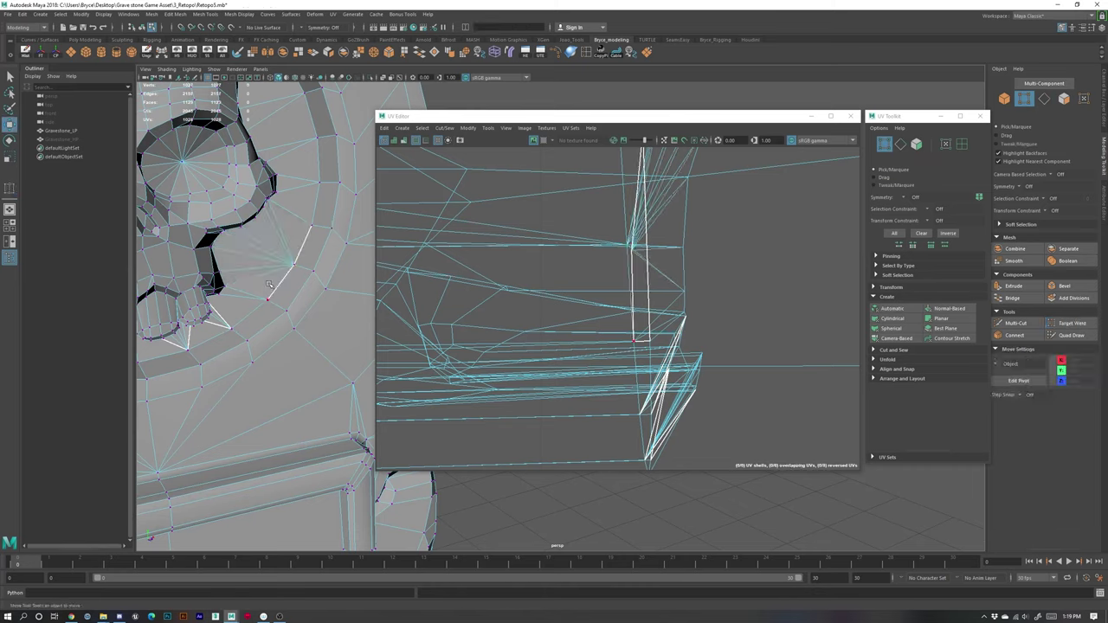
# Step: Separate the next vertex down the recess rim's open edge and Target Weld it to the matching vertex across the gap
pyautogui.click(268, 295)
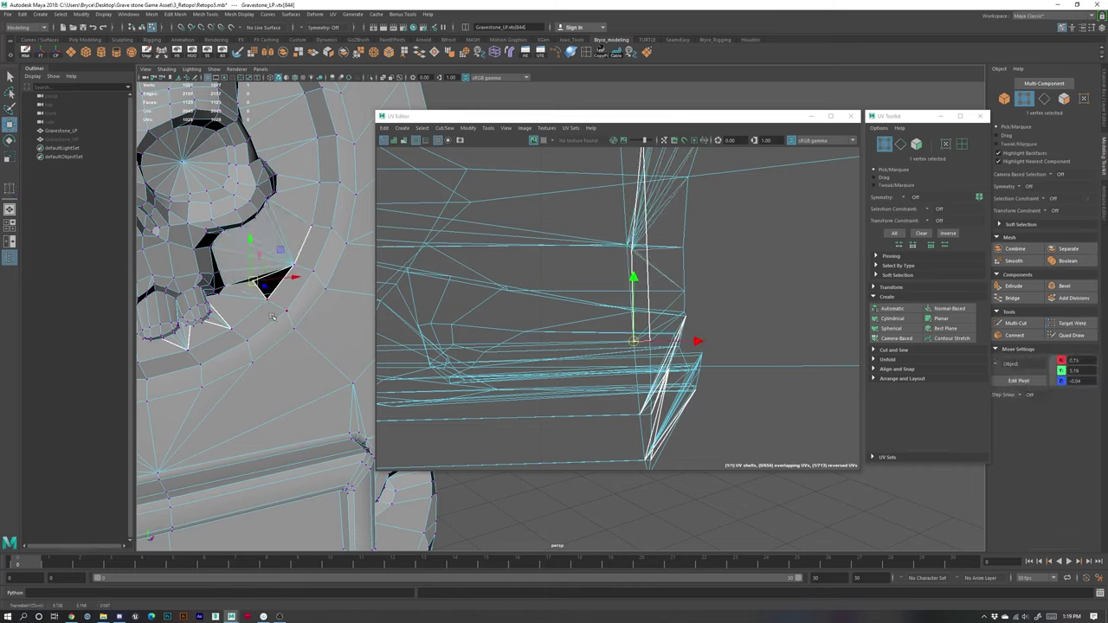
pyautogui.keyDown('shift'); pyautogui.moveTo(273, 317); pyautogui.dragTo(255, 284, button='right'); pyautogui.keyUp('shift')
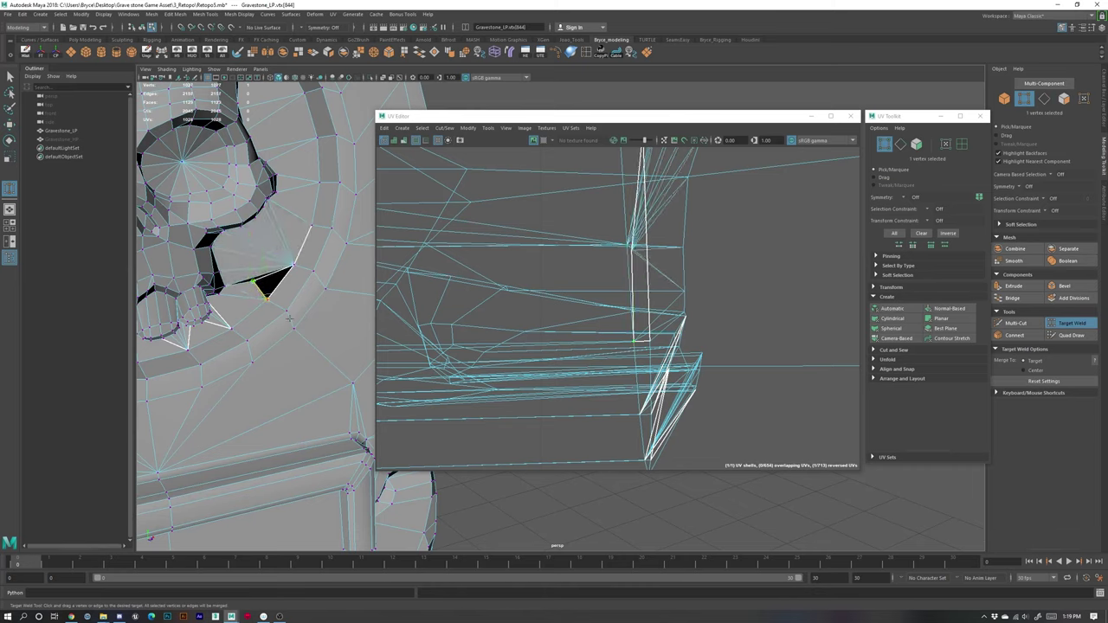
pyautogui.moveTo(252, 281); pyautogui.dragTo(267, 298)
pyautogui.keyDown('alt'); pyautogui.moveTo(280, 379); pyautogui.dragTo(340, 334, button='middle'); pyautogui.keyUp('alt')
pyautogui.scroll(3, 263, 344)
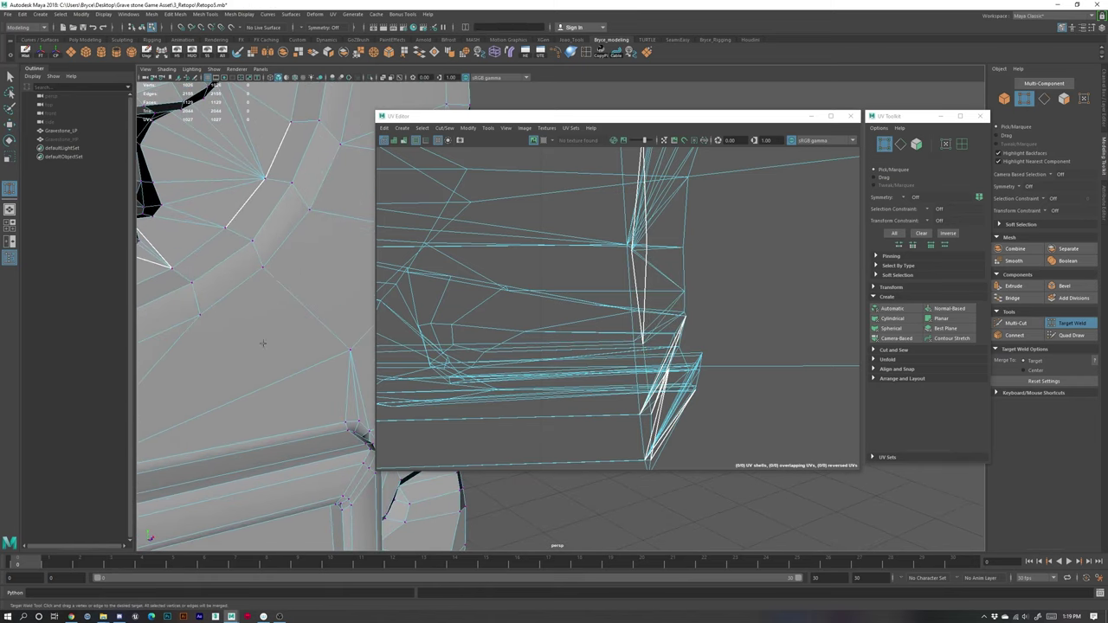
pyautogui.scroll(-3, 262, 343)
pyautogui.press('w')
# Step: Pull up the unmerged vertex on the rim directly below the skull's teeth and Target Weld it back to its counterpart
pyautogui.click(239, 278)
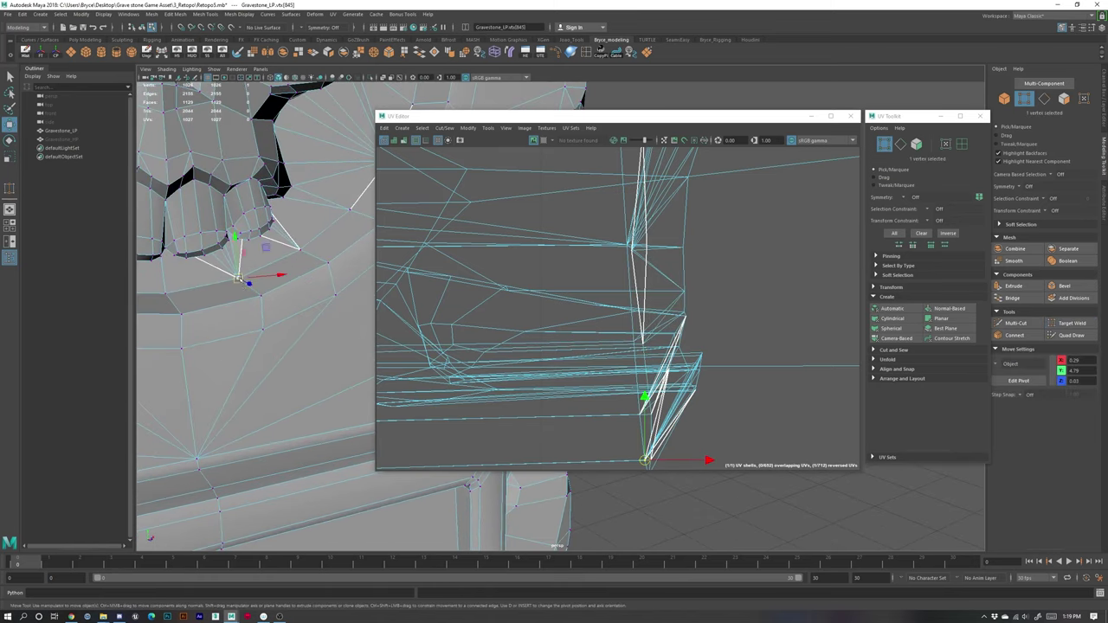
pyautogui.moveTo(239, 278); pyautogui.dragTo(227, 255)
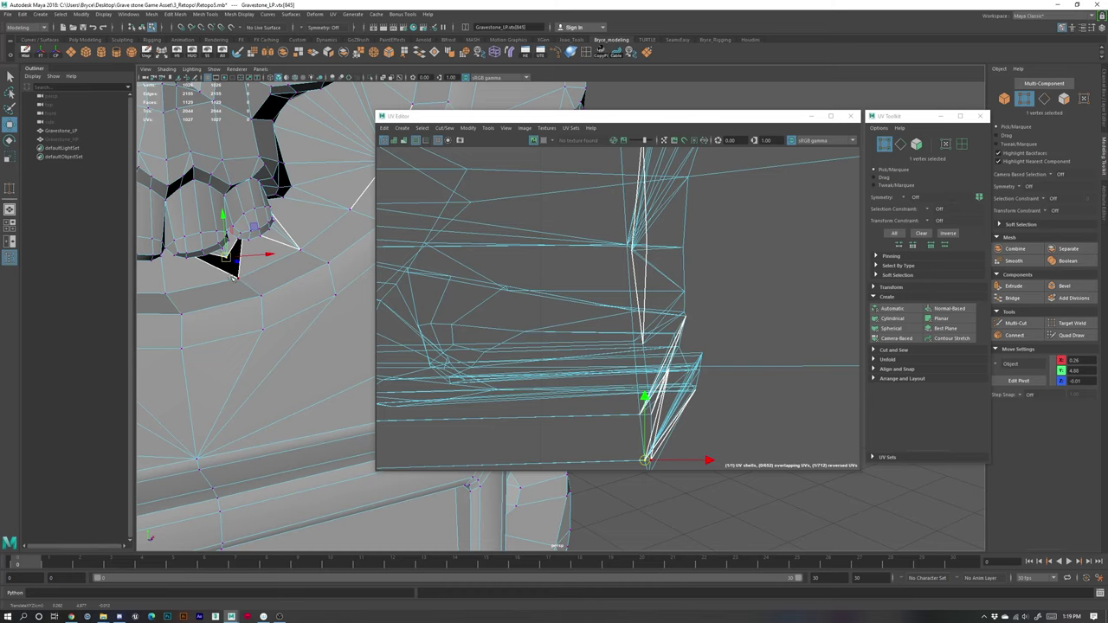
pyautogui.press('y')
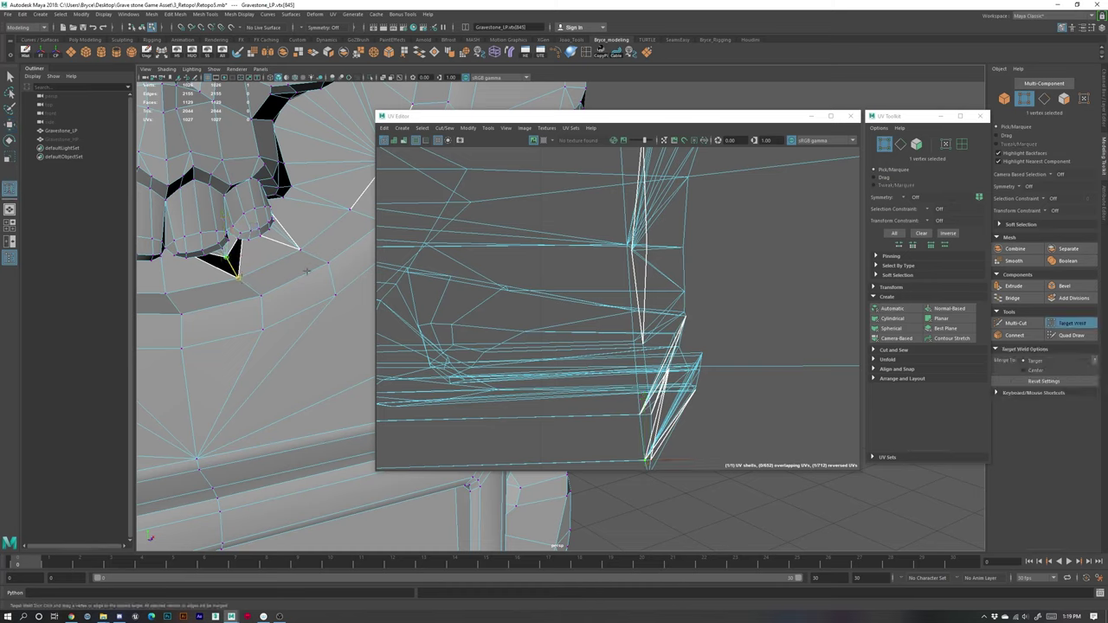
pyautogui.hotkey('ctrl', 'z')
pyautogui.hotkey('ctrl', 'z')
pyautogui.press('w')
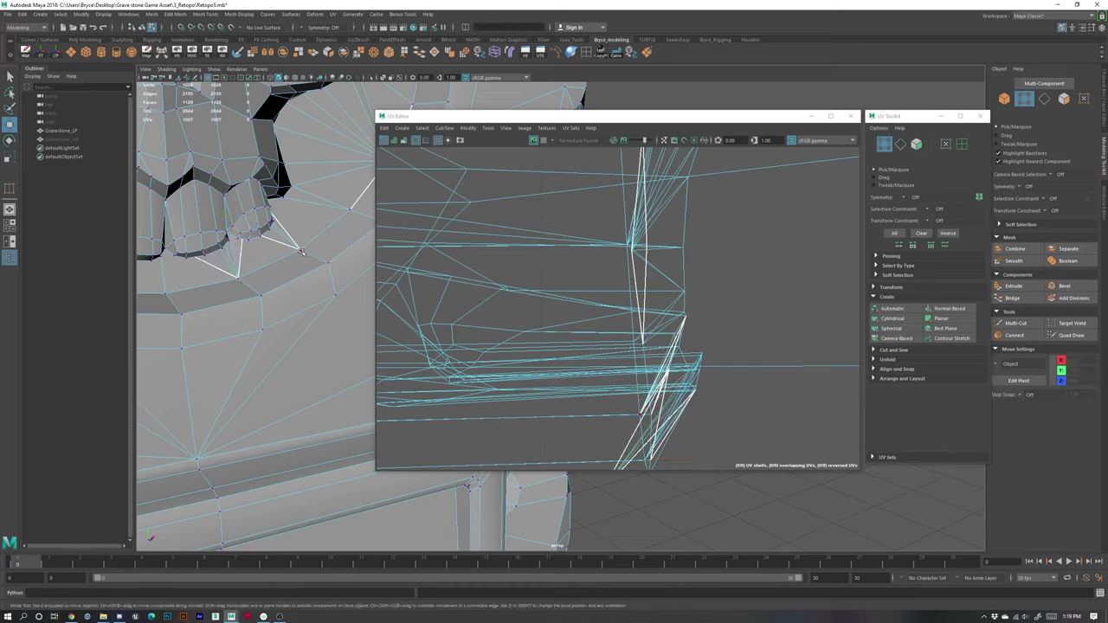
# Step: Target Weld the unmerged vertex beside the skull's outermost tooth to its counterpart and return Gravestone_LP to object selection
pyautogui.click(299, 249)
pyautogui.moveTo(299, 250); pyautogui.dragTo(284, 232)
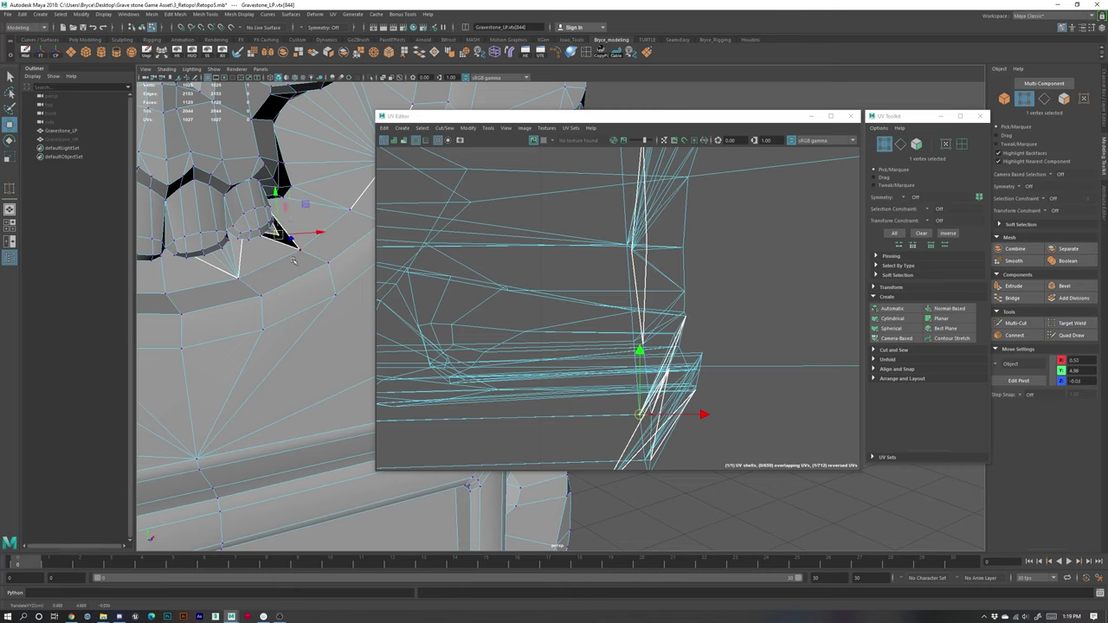
pyautogui.press('y')
pyautogui.moveTo(307, 262); pyautogui.dragTo(301, 252)
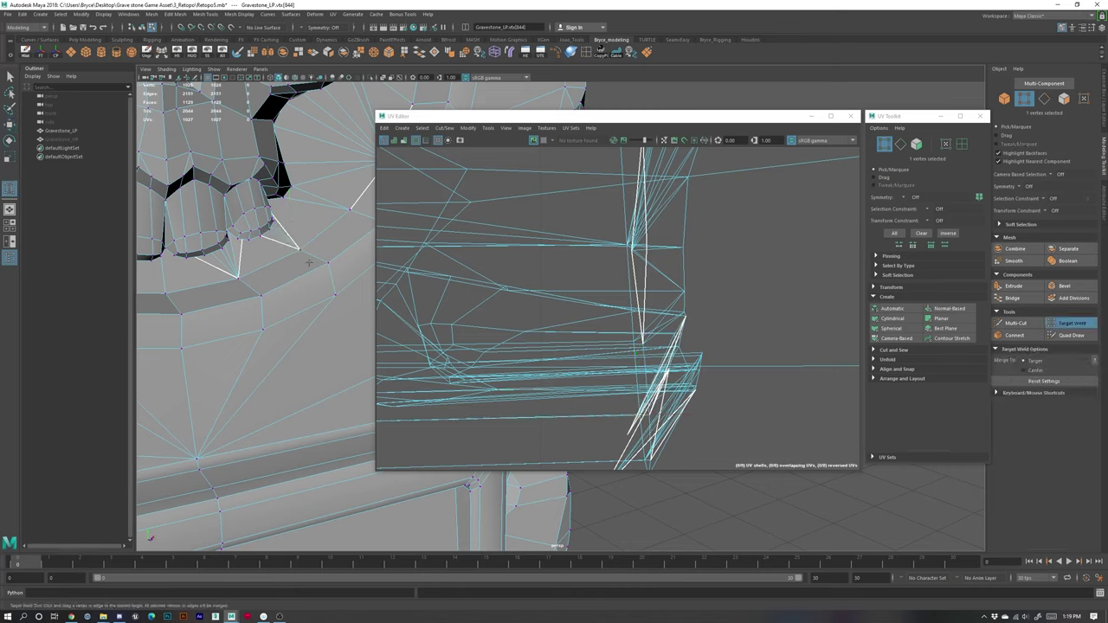
pyautogui.scroll(-6, 264, 258)
pyautogui.moveTo(269, 241); pyautogui.dragTo(281, 339, button='right')
pyautogui.press('w')
pyautogui.keyDown('alt'); pyautogui.moveTo(281, 338); pyautogui.dragTo(195, 299, button='middle'); pyautogui.keyUp('alt')
pyautogui.keyDown('alt'); pyautogui.moveTo(286, 329); pyautogui.dragTo(266, 349, button='right'); pyautogui.keyUp('alt')
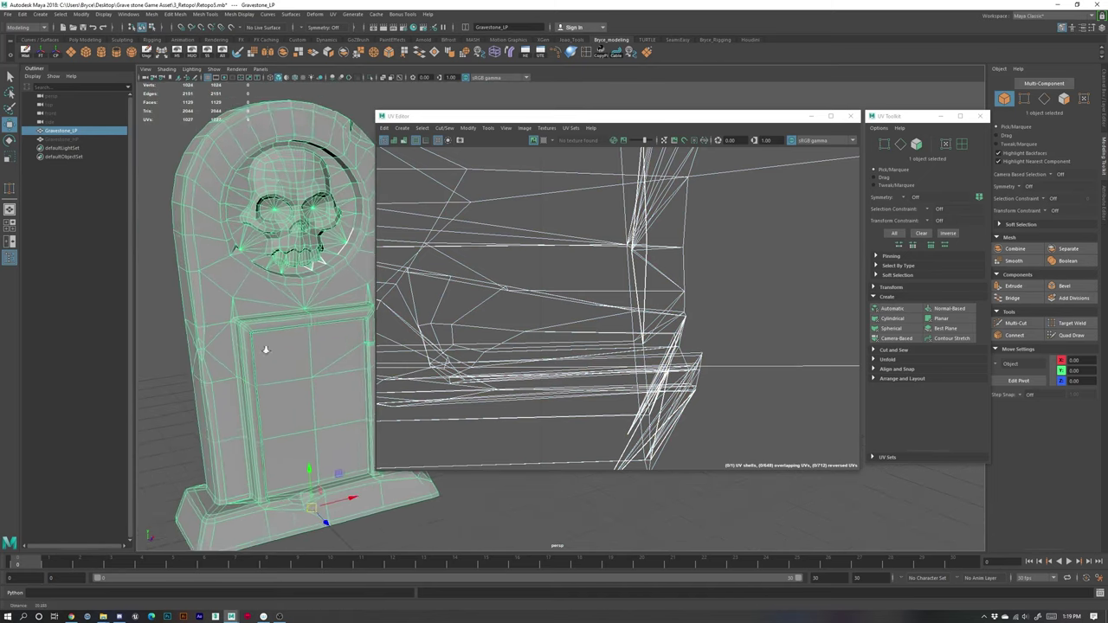
pyautogui.scroll(1, 266, 349)
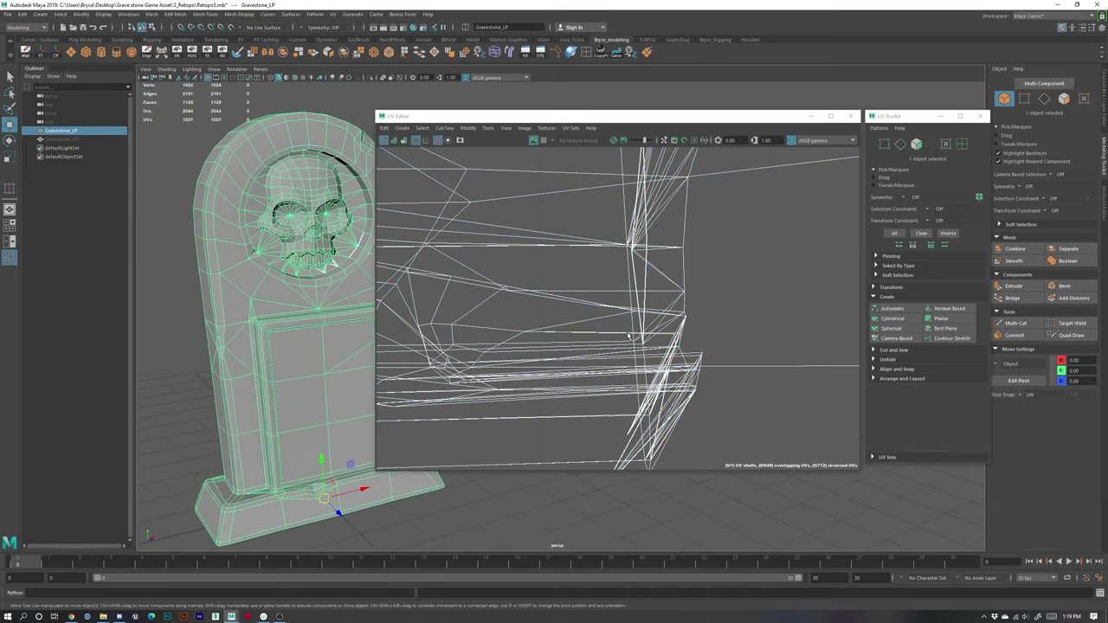
# Step: Select all faces of Gravestone_LP in UV space and reapply a Planar projection to the repaired mesh
pyautogui.scroll(-5, 640, 294)
pyautogui.moveTo(642, 291); pyautogui.dragTo(641, 325, button='right')
pyautogui.scroll(-3, 617, 266)
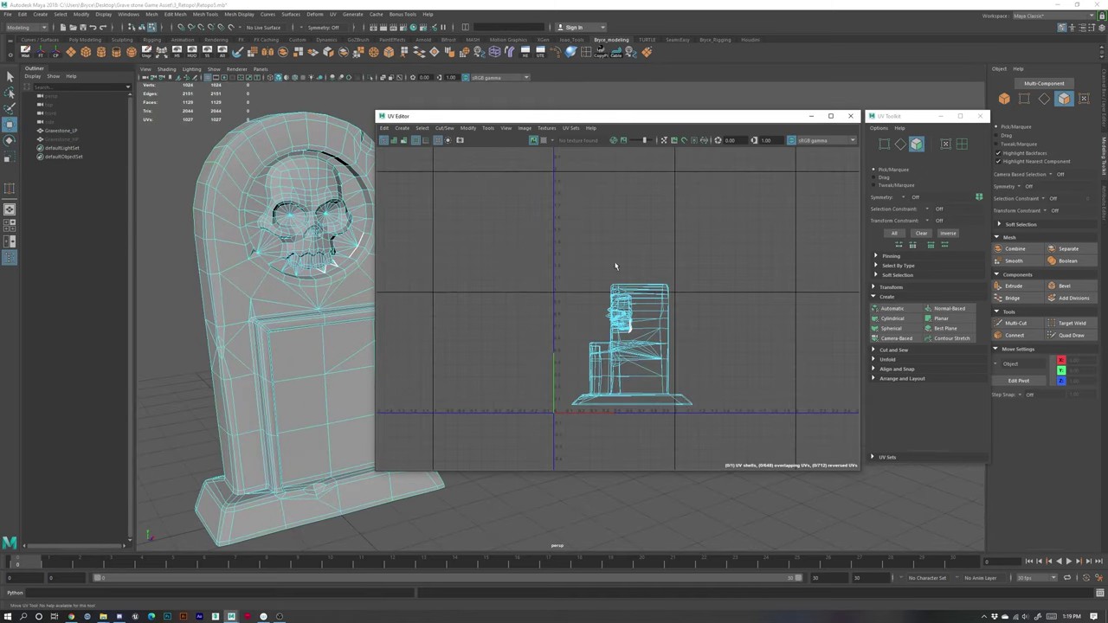
pyautogui.moveTo(543, 246); pyautogui.dragTo(773, 454)
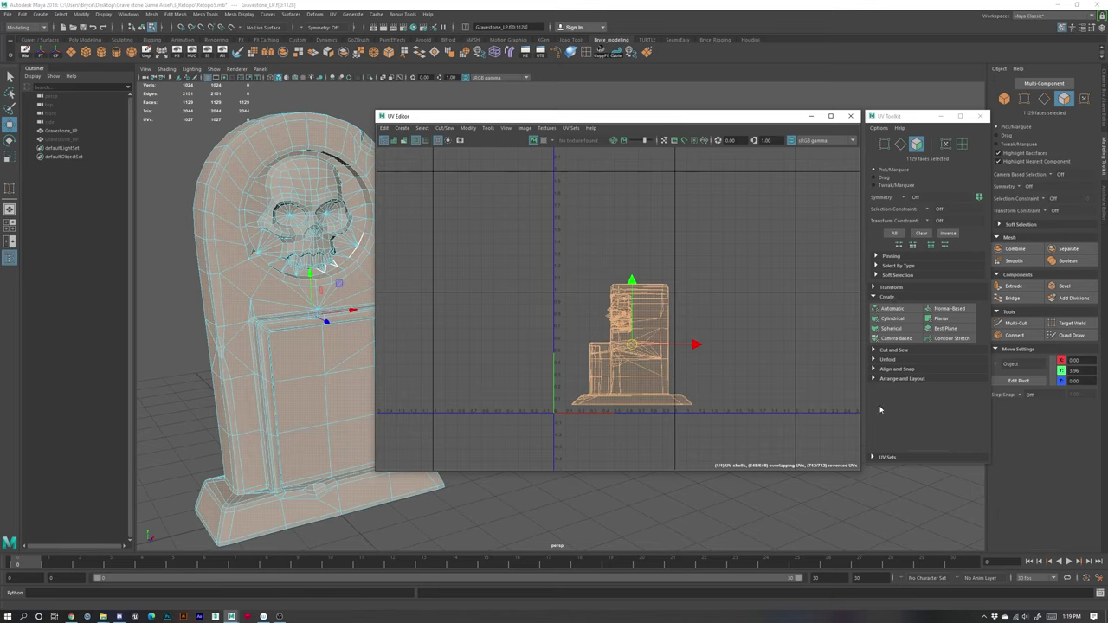
pyautogui.click(938, 318)
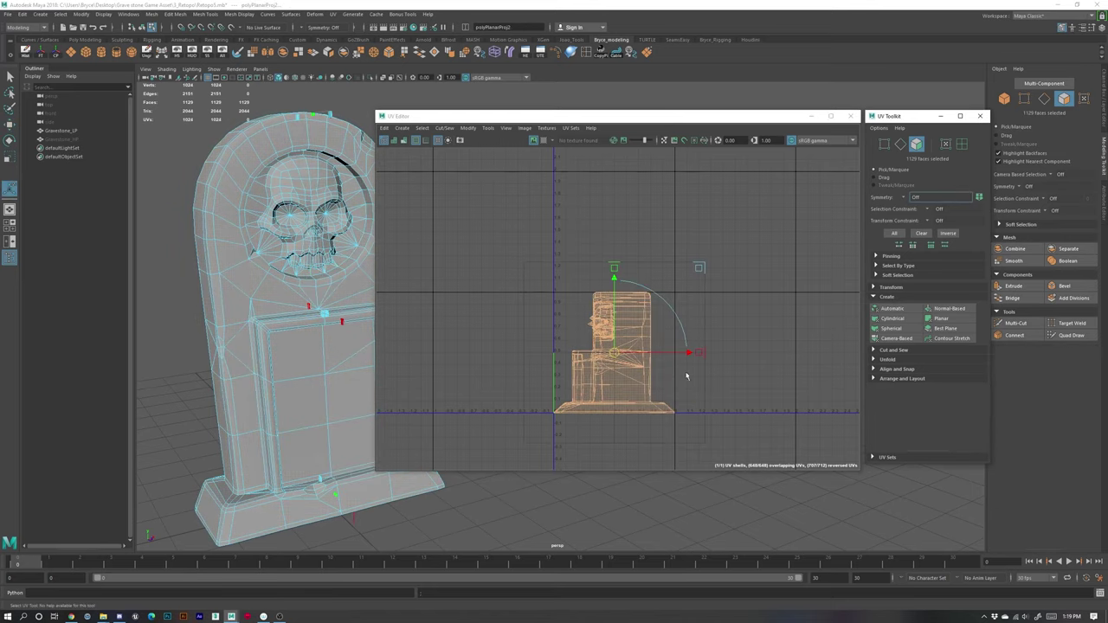
# Step: Reposition the UV Editor and UV Toolkit windows so the whole front of the gravestone is uncovered
pyautogui.keyDown('alt'); pyautogui.moveTo(215, 313); pyautogui.dragTo(279, 363); pyautogui.keyUp('alt')
pyautogui.keyDown('alt'); pyautogui.moveTo(282, 306); pyautogui.dragTo(349, 348, button='middle'); pyautogui.keyUp('alt')
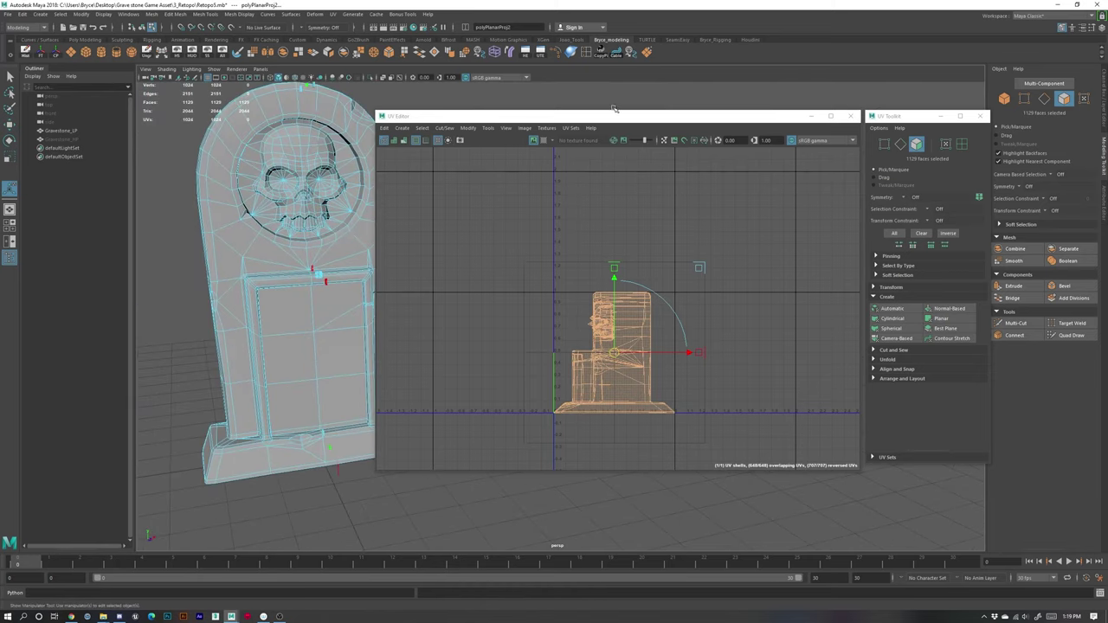
pyautogui.moveTo(442, 121); pyautogui.dragTo(485, 102)
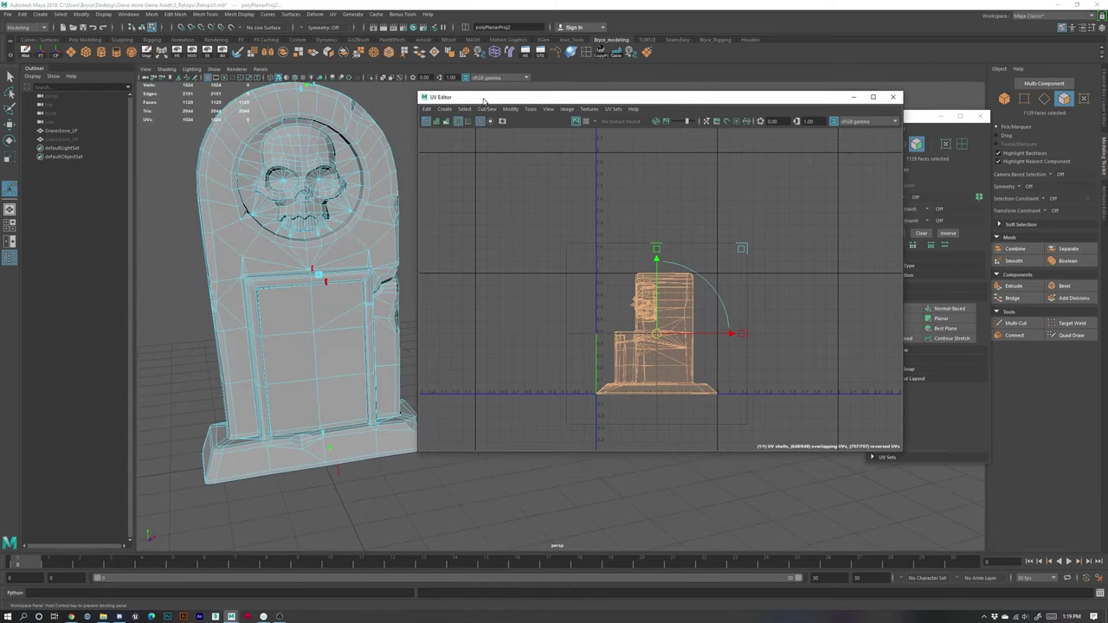
pyautogui.moveTo(919, 118); pyautogui.dragTo(963, 99)
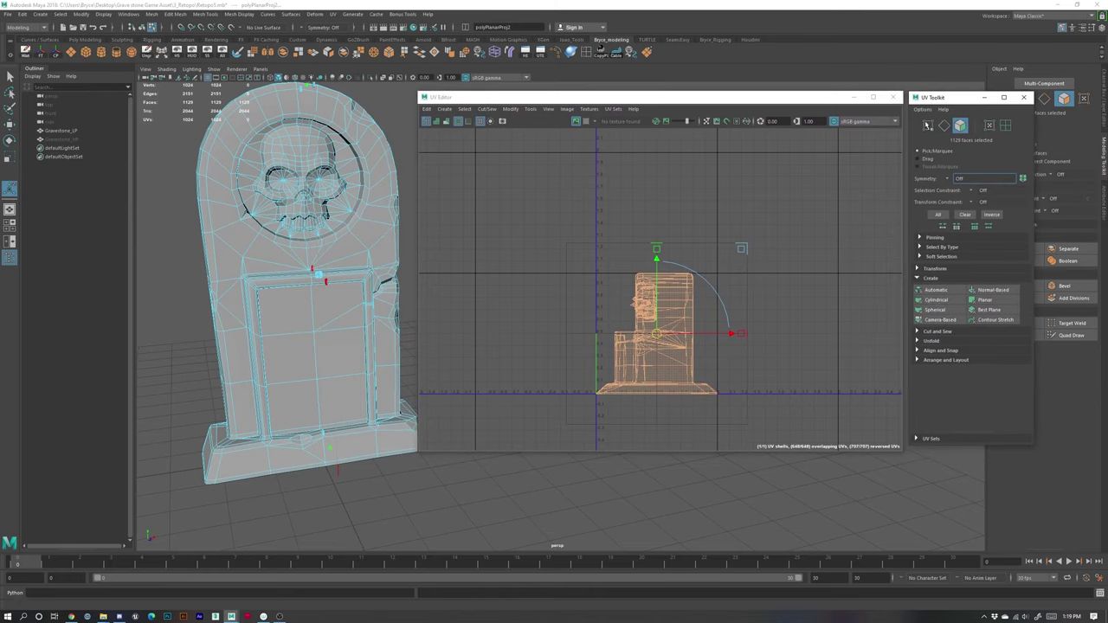
# Step: Compare the planar UV layout with the gravestone from the side, front and above to examine the projection's direction
pyautogui.keyDown('alt'); pyautogui.moveTo(368, 407); pyautogui.dragTo(647, 398); pyautogui.keyUp('alt')
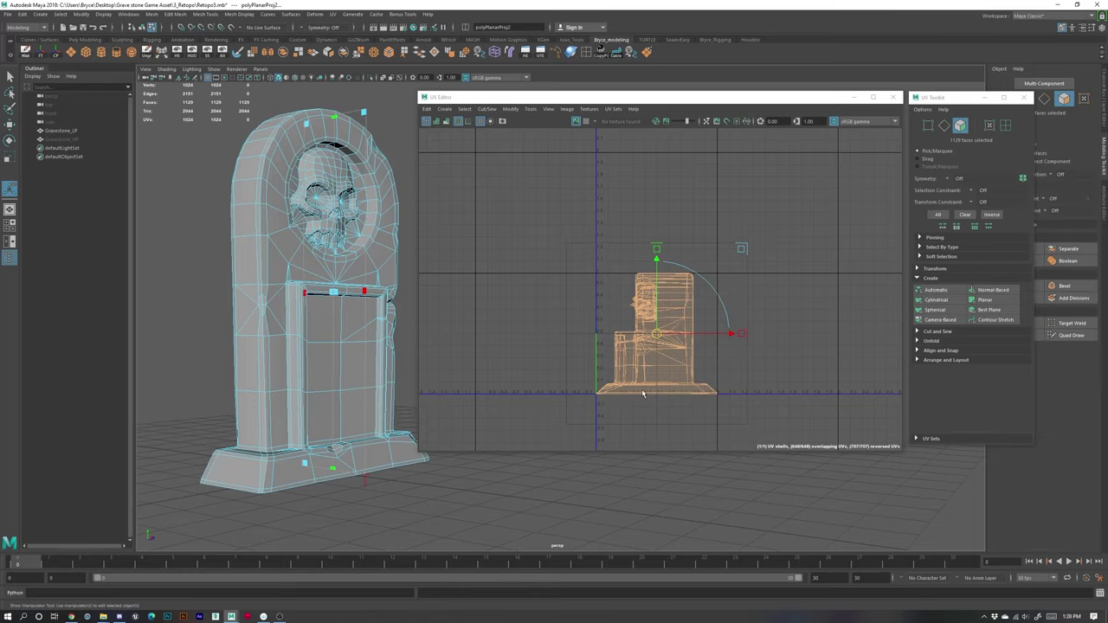
pyautogui.scroll(2, 656, 391)
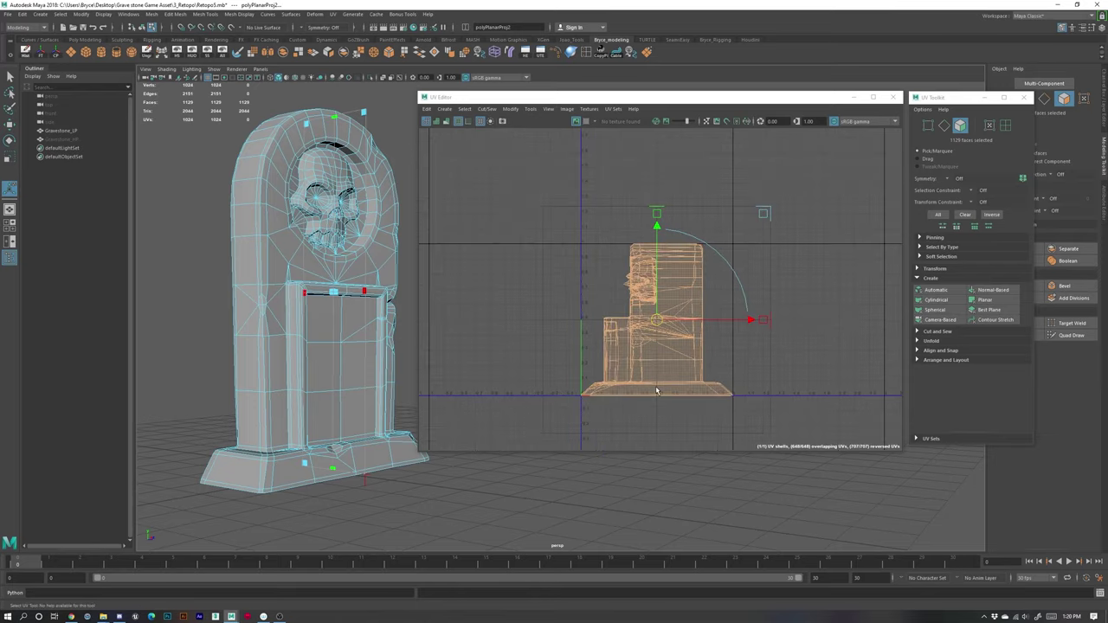
pyautogui.scroll(2, 658, 371)
pyautogui.click(672, 354)
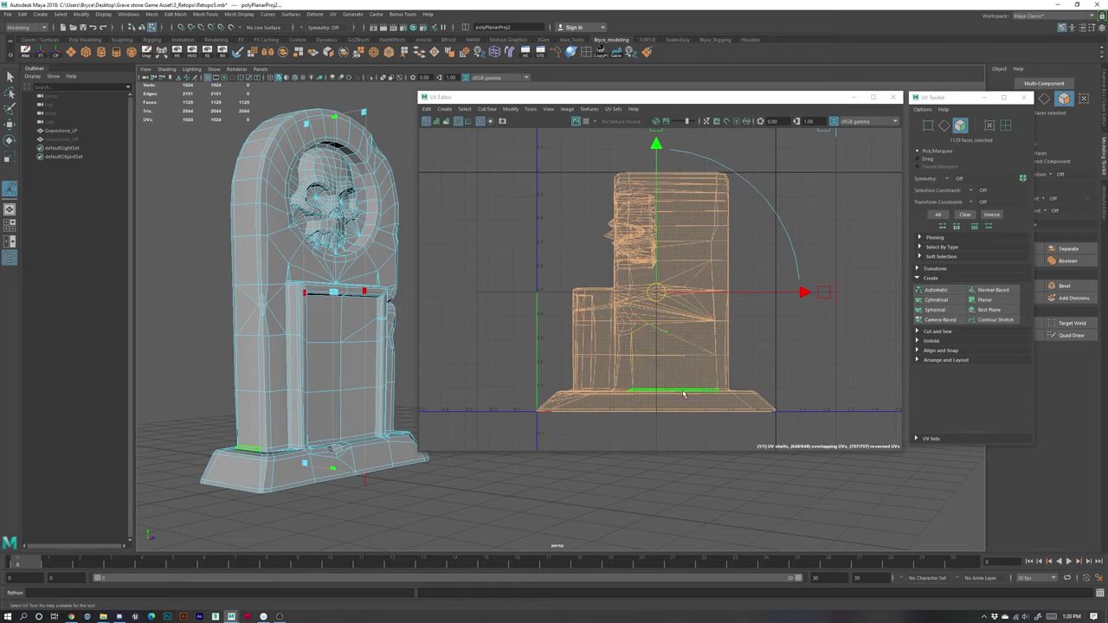
pyautogui.keyDown('alt'); pyautogui.moveTo(372, 381); pyautogui.dragTo(299, 485); pyautogui.keyUp('alt')
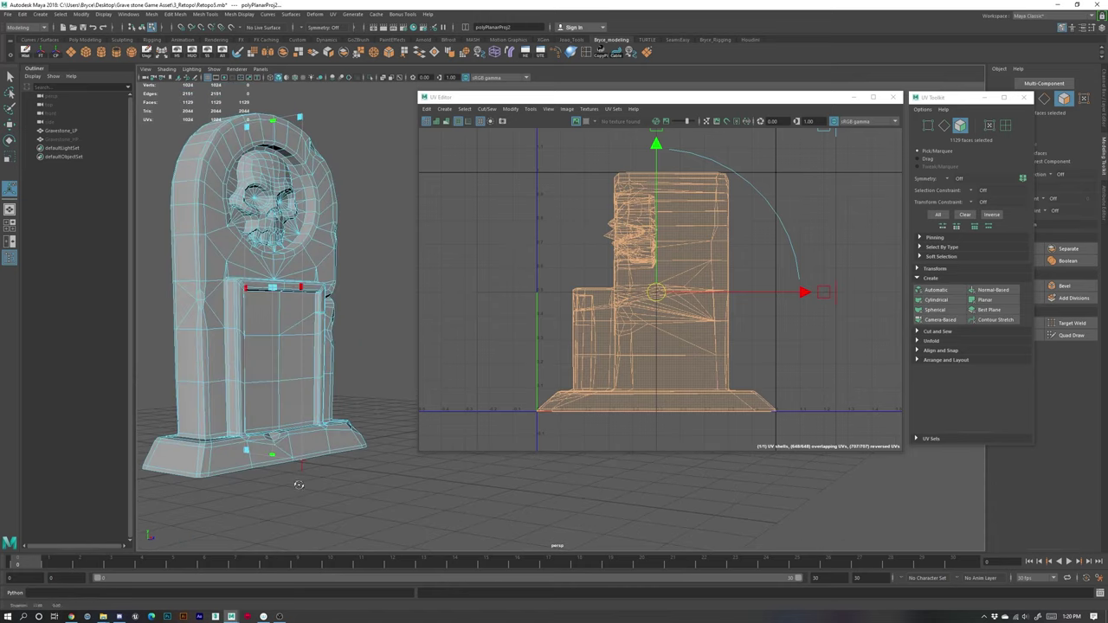
pyautogui.keyDown('alt'); pyautogui.moveTo(314, 431); pyautogui.dragTo(322, 461, button='middle'); pyautogui.keyUp('alt')
pyautogui.keyDown('alt'); pyautogui.moveTo(305, 410); pyautogui.dragTo(286, 410, button='right'); pyautogui.keyUp('alt')
pyautogui.keyDown('alt'); pyautogui.moveTo(286, 411); pyautogui.dragTo(261, 406); pyautogui.keyUp('alt')
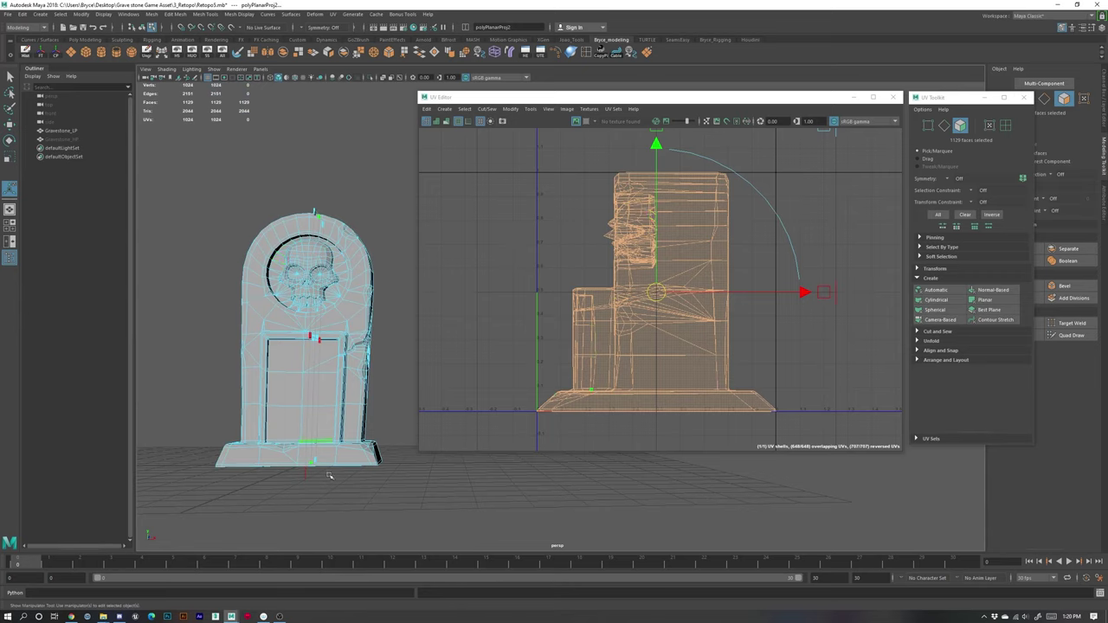
pyautogui.keyDown('alt'); pyautogui.moveTo(329, 475); pyautogui.dragTo(317, 434); pyautogui.keyUp('alt')
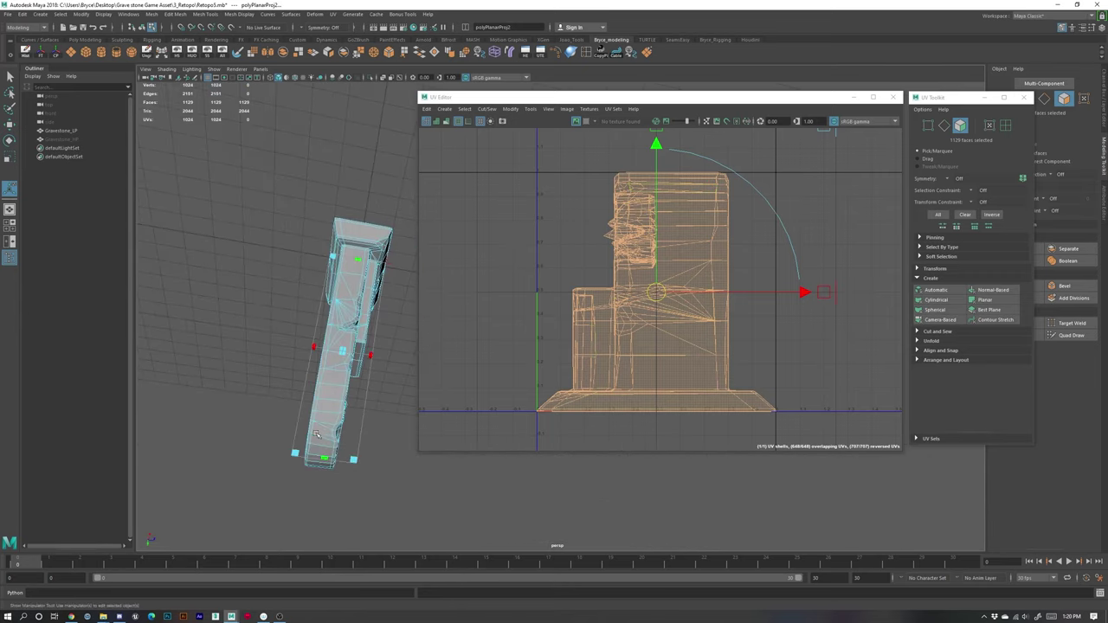
# Step: Examine the planar-projected gravestone from below, above and the front to judge where the UV seams should go
pyautogui.keyDown('alt'); pyautogui.moveTo(357, 365); pyautogui.dragTo(387, 466); pyautogui.keyUp('alt')
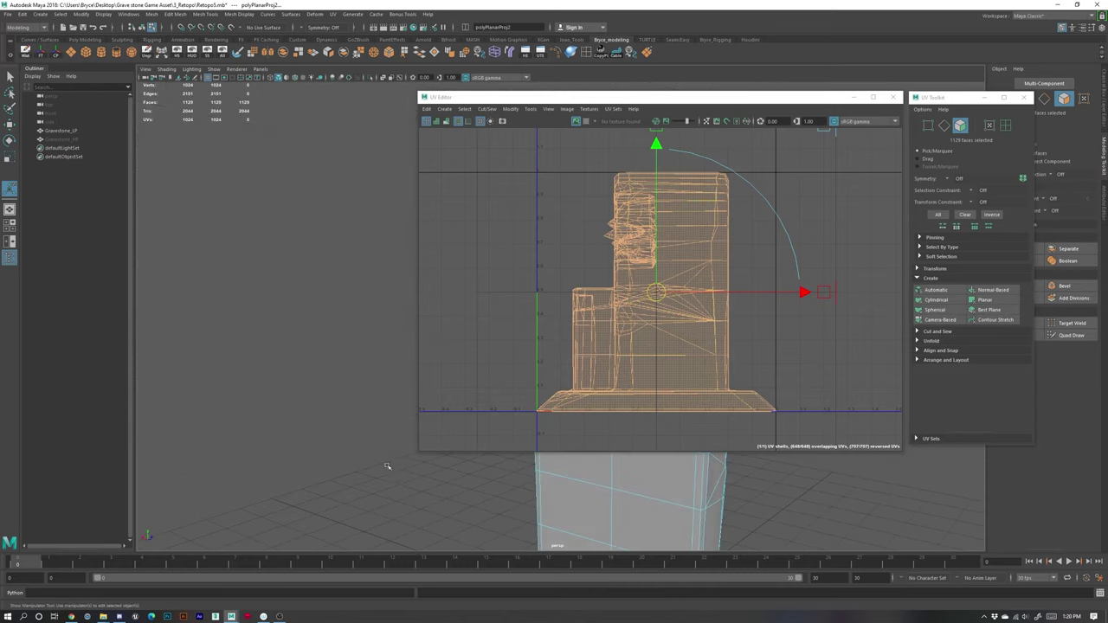
pyautogui.keyDown('alt'); pyautogui.moveTo(387, 465); pyautogui.dragTo(218, 370, button='middle'); pyautogui.keyUp('alt')
pyautogui.keyDown('alt'); pyautogui.moveTo(279, 470); pyautogui.dragTo(267, 391); pyautogui.keyUp('alt')
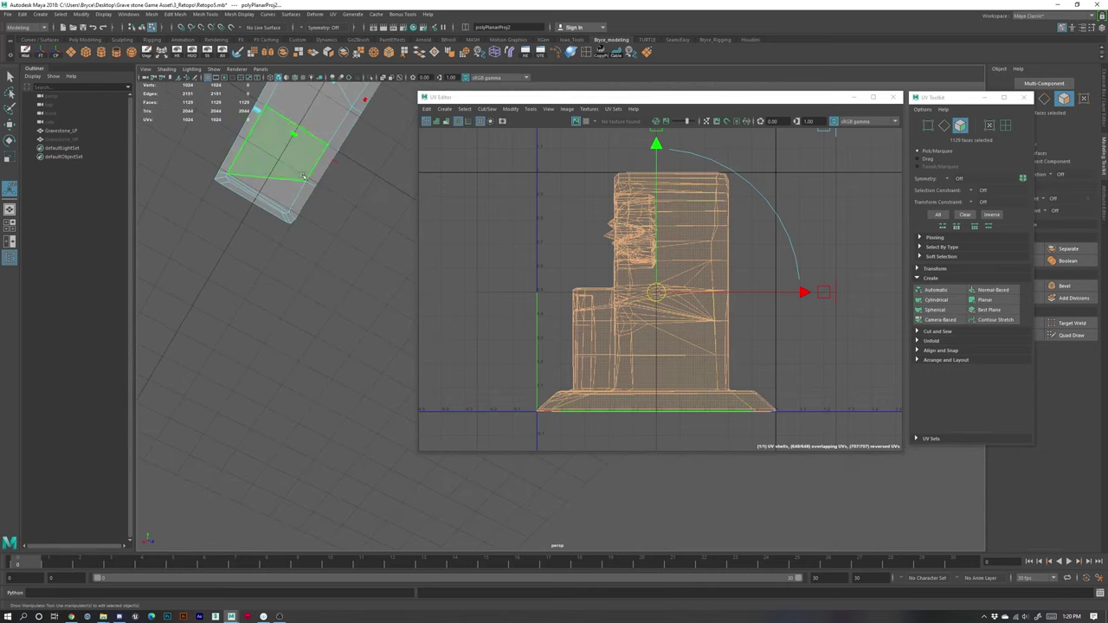
pyautogui.keyDown('alt'); pyautogui.moveTo(303, 176); pyautogui.dragTo(363, 395); pyautogui.keyUp('alt')
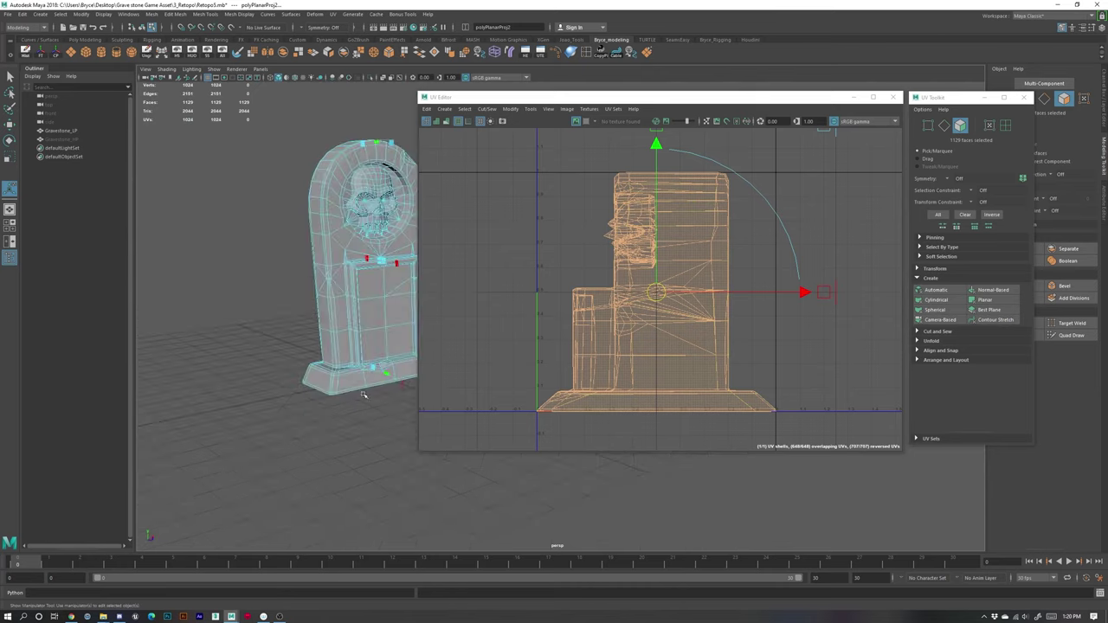
pyautogui.keyDown('alt'); pyautogui.moveTo(363, 395); pyautogui.dragTo(322, 434, button='middle'); pyautogui.keyUp('alt')
pyautogui.keyDown('alt'); pyautogui.moveTo(322, 434); pyautogui.dragTo(364, 454, button='right'); pyautogui.keyUp('alt')
pyautogui.keyDown('alt'); pyautogui.moveTo(239, 520); pyautogui.dragTo(248, 469); pyautogui.keyUp('alt')
pyautogui.keyDown('alt'); pyautogui.moveTo(248, 469); pyautogui.dragTo(310, 441, button='middle'); pyautogui.keyUp('alt')
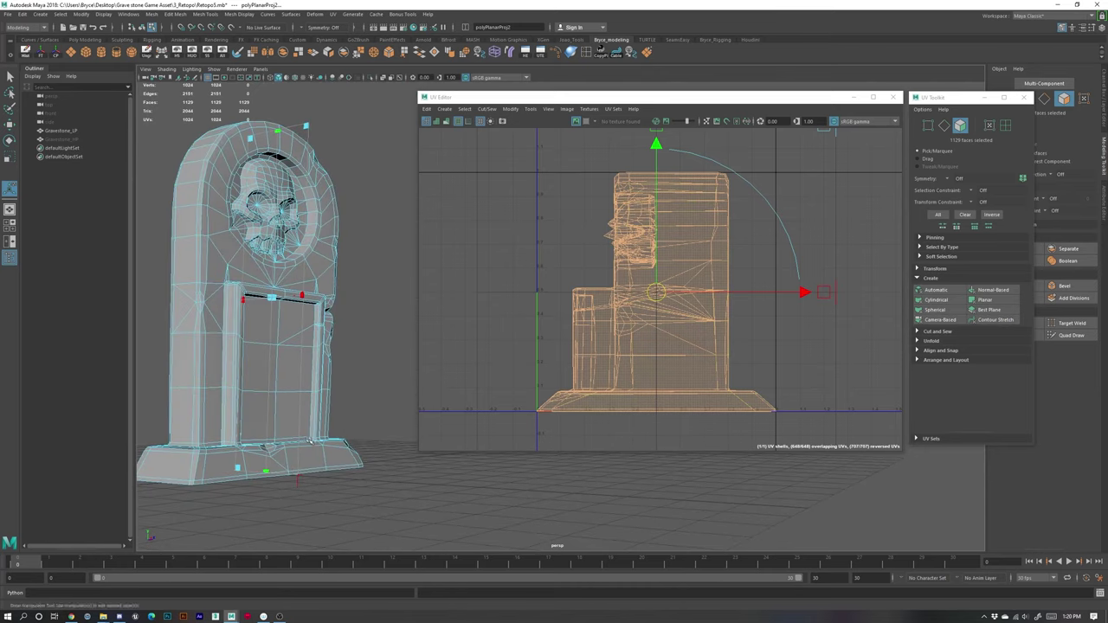
pyautogui.keyDown('alt'); pyautogui.moveTo(310, 441); pyautogui.dragTo(306, 448); pyautogui.keyUp('alt')
# Step: Select the edge loops bordering the flat underside of the gravestone's base and cut the UVs along them
pyautogui.moveTo(277, 270); pyautogui.dragTo(279, 244, button='right')
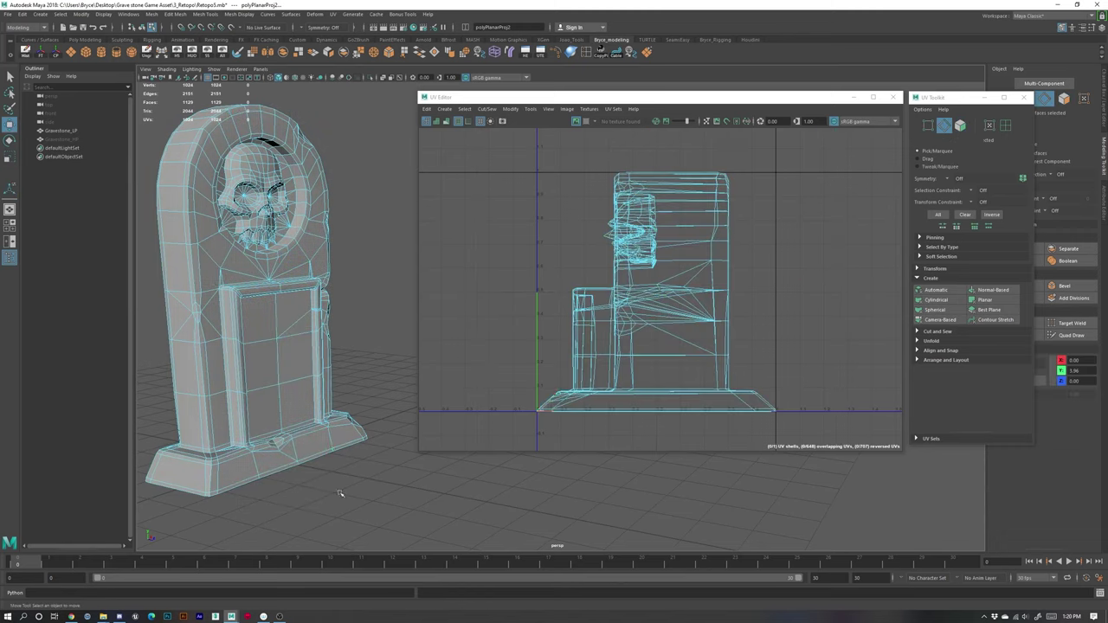
pyautogui.keyDown('alt'); pyautogui.moveTo(259, 407); pyautogui.dragTo(360, 377); pyautogui.keyUp('alt')
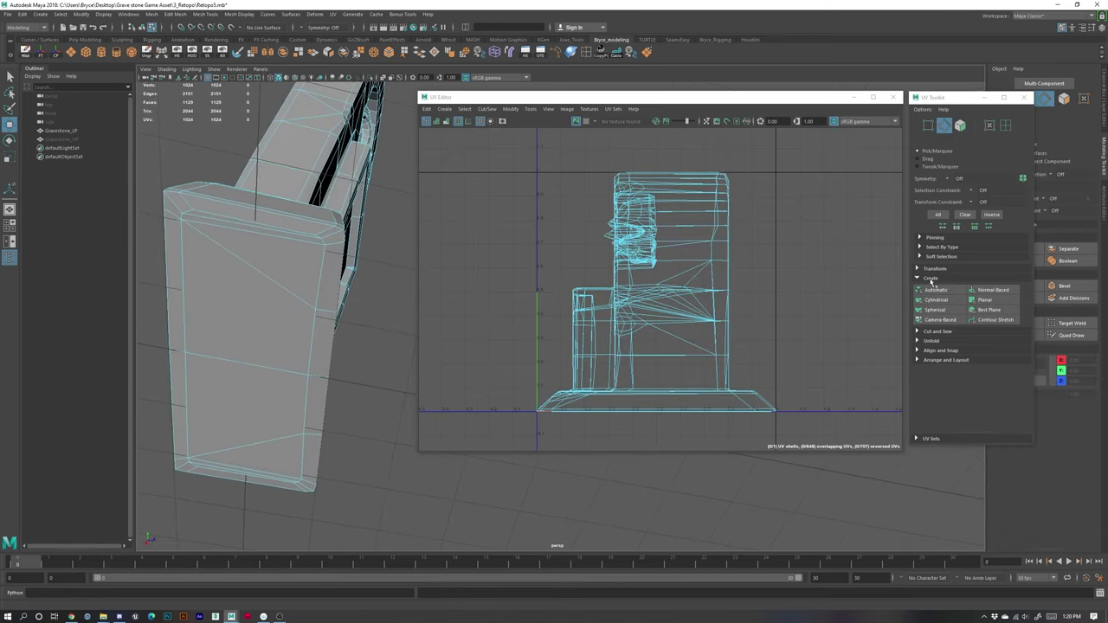
pyautogui.doubleClick(191, 272)
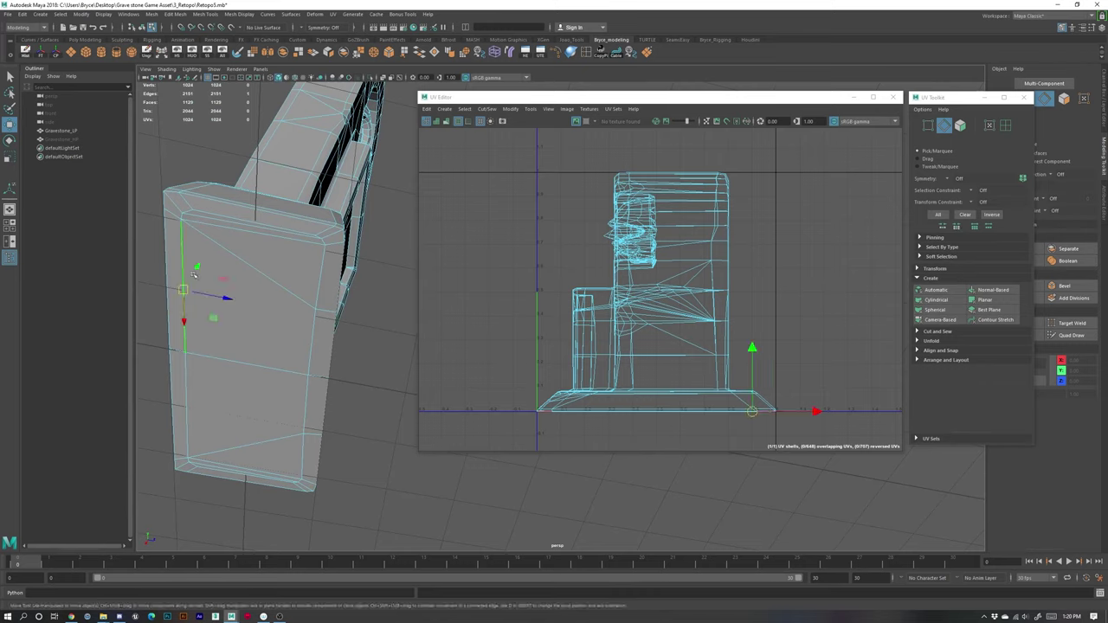
pyautogui.keyDown('shift'); pyautogui.doubleClick(322, 299); pyautogui.keyUp('shift')
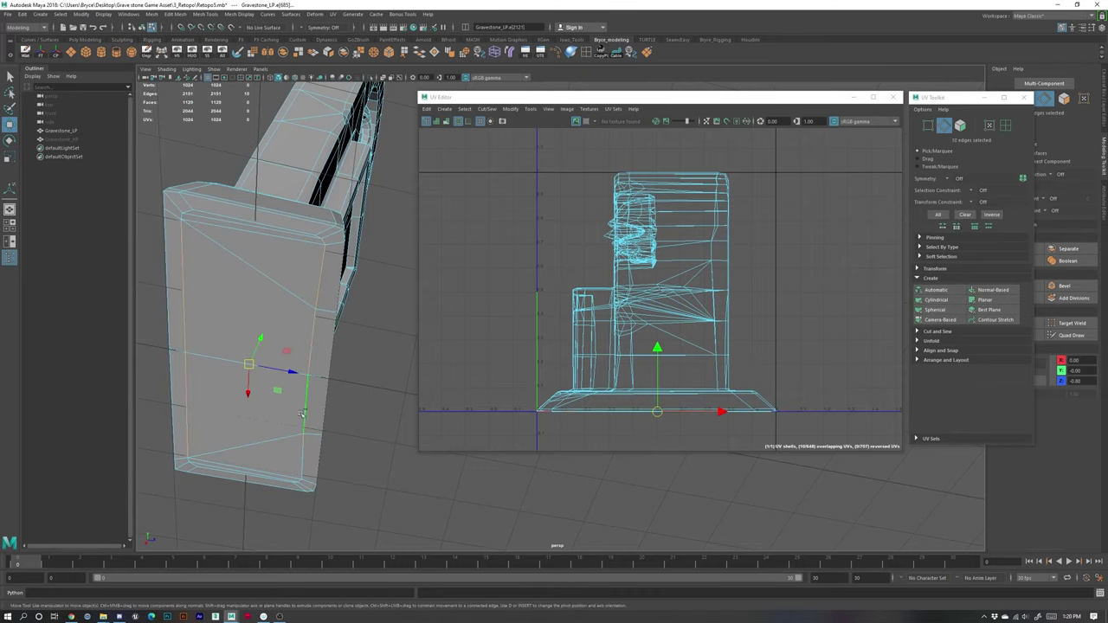
pyautogui.keyDown('shift'); pyautogui.doubleClick(274, 481); pyautogui.keyUp('shift')
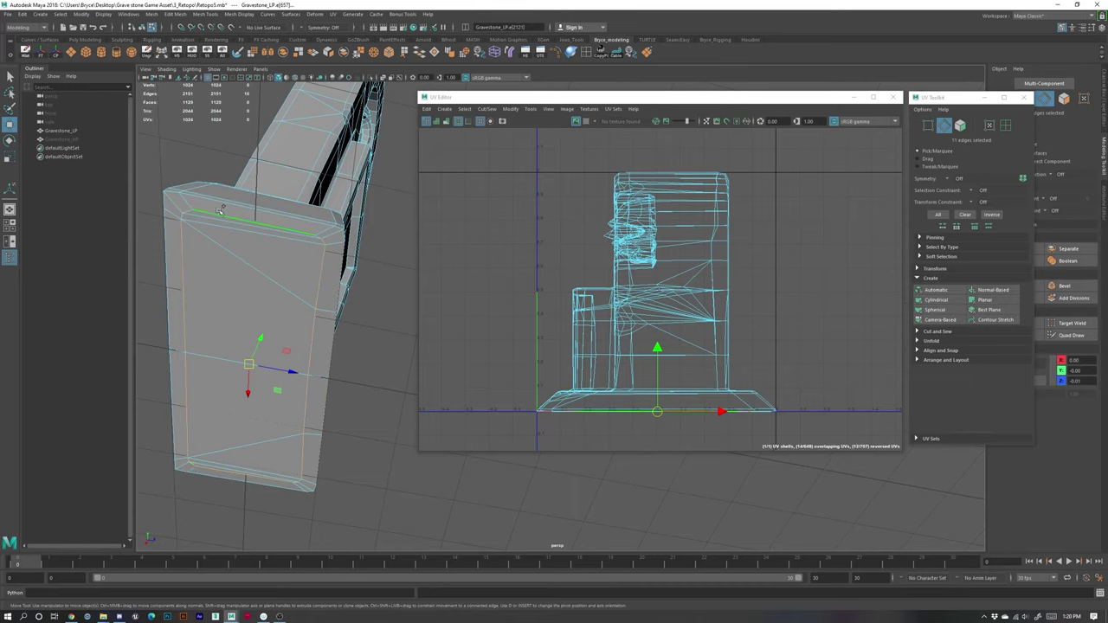
pyautogui.keyDown('shift'); pyautogui.doubleClick(251, 231); pyautogui.keyUp('shift')
pyautogui.scroll(-4, 341, 355)
pyautogui.keyDown('alt'); pyautogui.moveTo(341, 354); pyautogui.dragTo(390, 344); pyautogui.keyUp('alt')
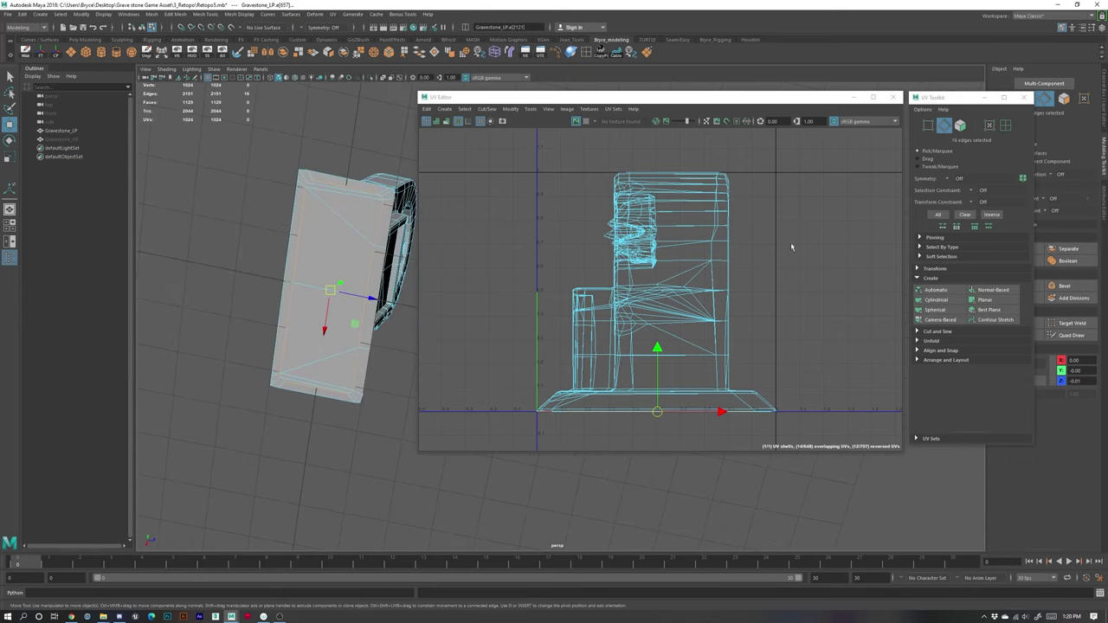
pyautogui.click(917, 331)
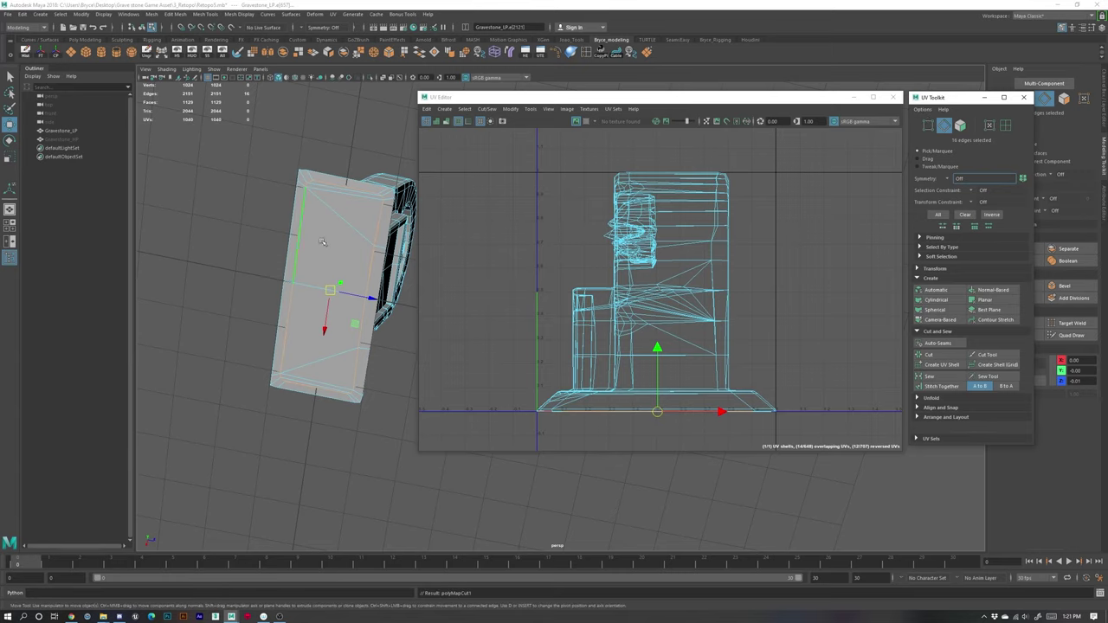
# Step: Select the main gravestone UV shell and move it up, clear of the underside shell
pyautogui.rightClick(580, 336)
pyautogui.click(578, 356)
pyautogui.doubleClick(601, 350)
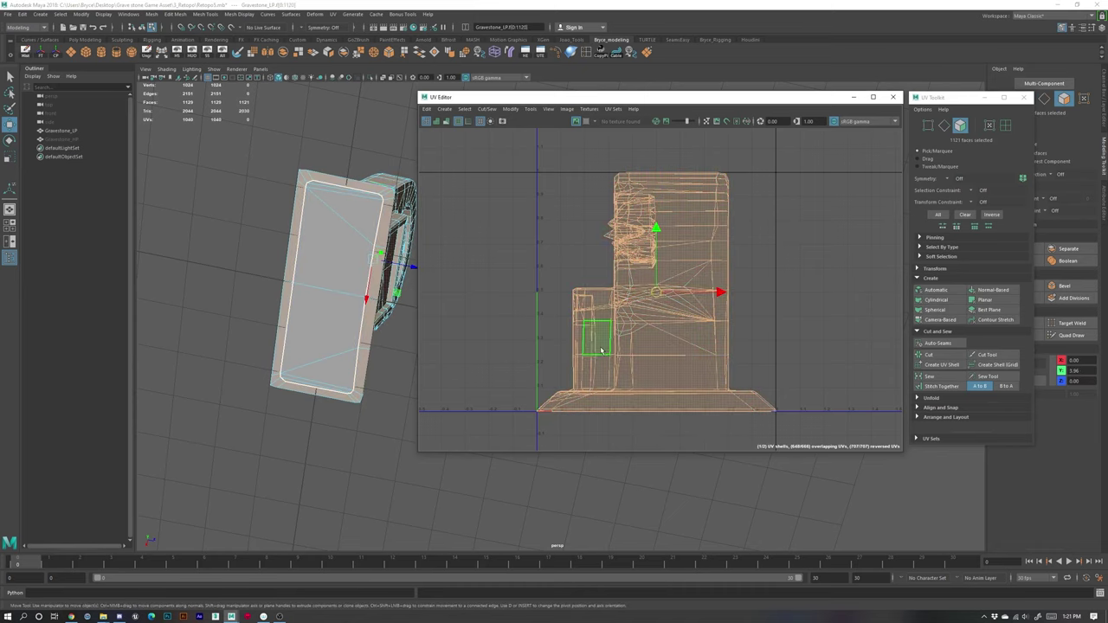
pyautogui.moveTo(655, 302); pyautogui.dragTo(652, 234)
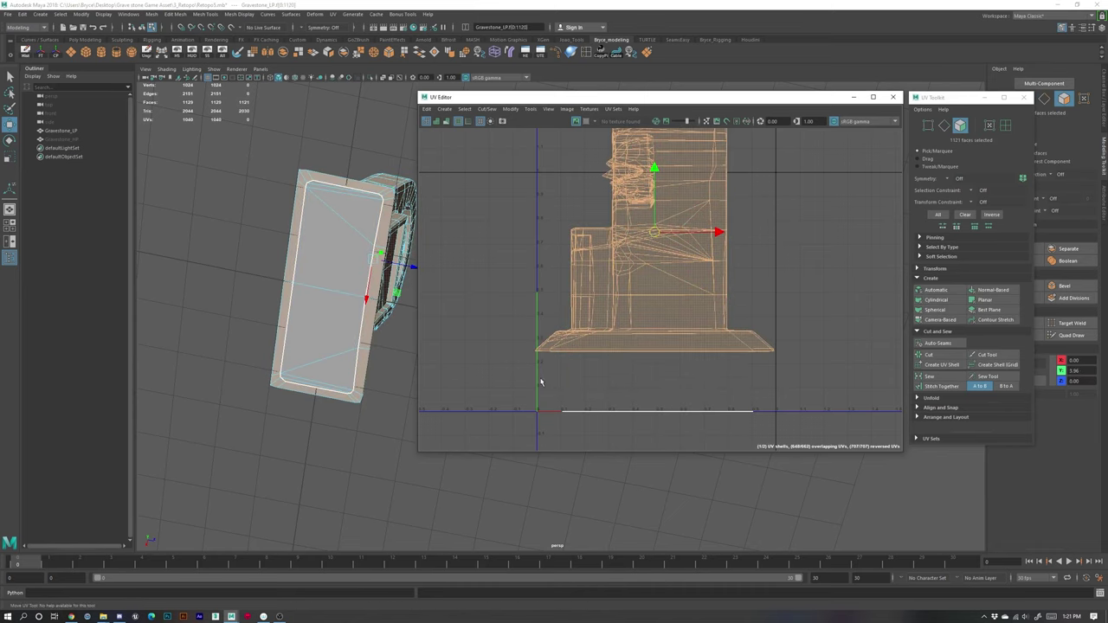
# Step: Select the underside's flattened UV shell and place it just below the main gravestone shell
pyautogui.moveTo(540, 378); pyautogui.dragTo(813, 455)
pyautogui.keyDown('alt'); pyautogui.moveTo(735, 501); pyautogui.dragTo(660, 527, button='middle'); pyautogui.keyUp('alt')
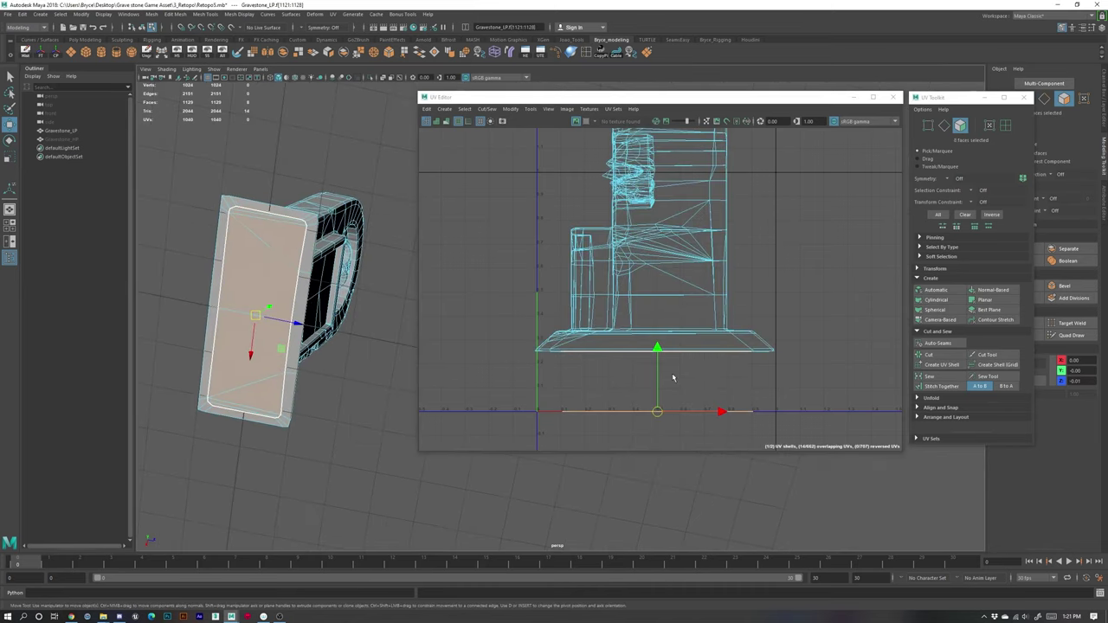
pyautogui.moveTo(658, 410); pyautogui.dragTo(660, 381)
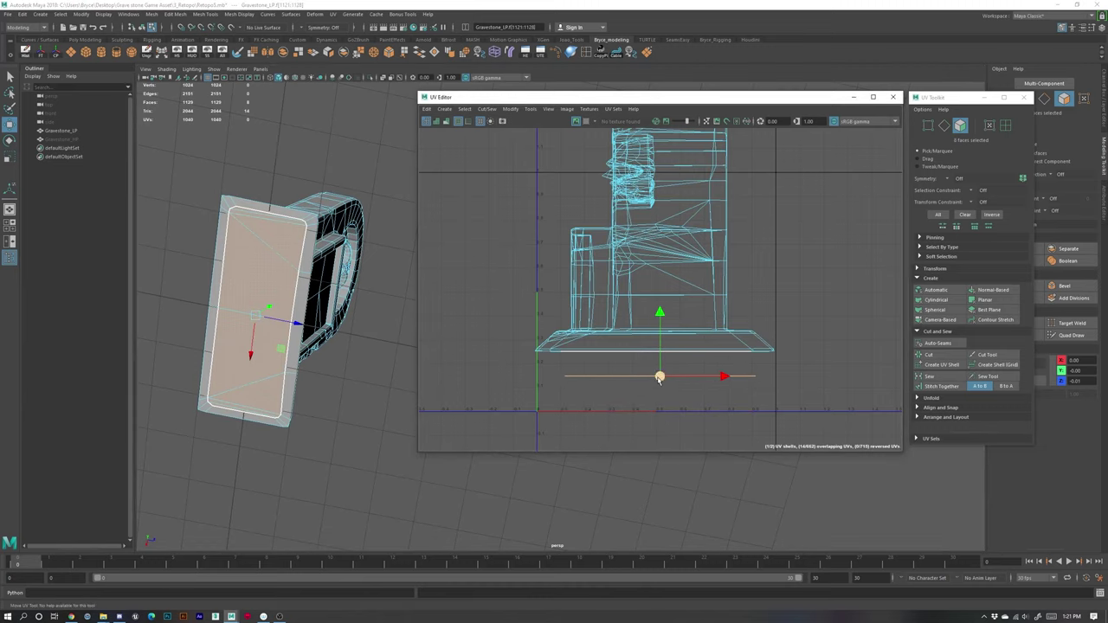
pyautogui.moveTo(658, 379); pyautogui.dragTo(650, 401)
pyautogui.scroll(-1, 653, 313)
# Step: Begin a back-face seam by selecting edges at the base's rear corner and up the headstone's chipped rear border
pyautogui.keyDown('alt'); pyautogui.moveTo(314, 292); pyautogui.dragTo(324, 320); pyautogui.keyUp('alt')
pyautogui.moveTo(324, 321); pyautogui.dragTo(325, 286, button='right')
pyautogui.scroll(4, 314, 320)
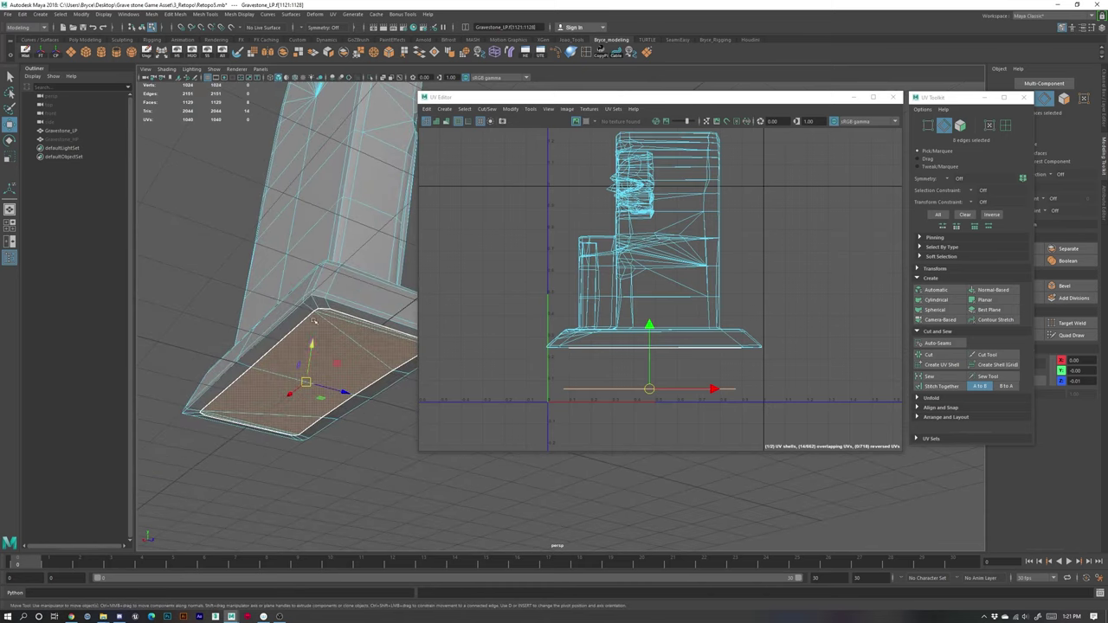
pyautogui.click(314, 303)
pyautogui.keyDown('alt'); pyautogui.moveTo(346, 248); pyautogui.dragTo(234, 382); pyautogui.keyUp('alt')
pyautogui.doubleClick(316, 374)
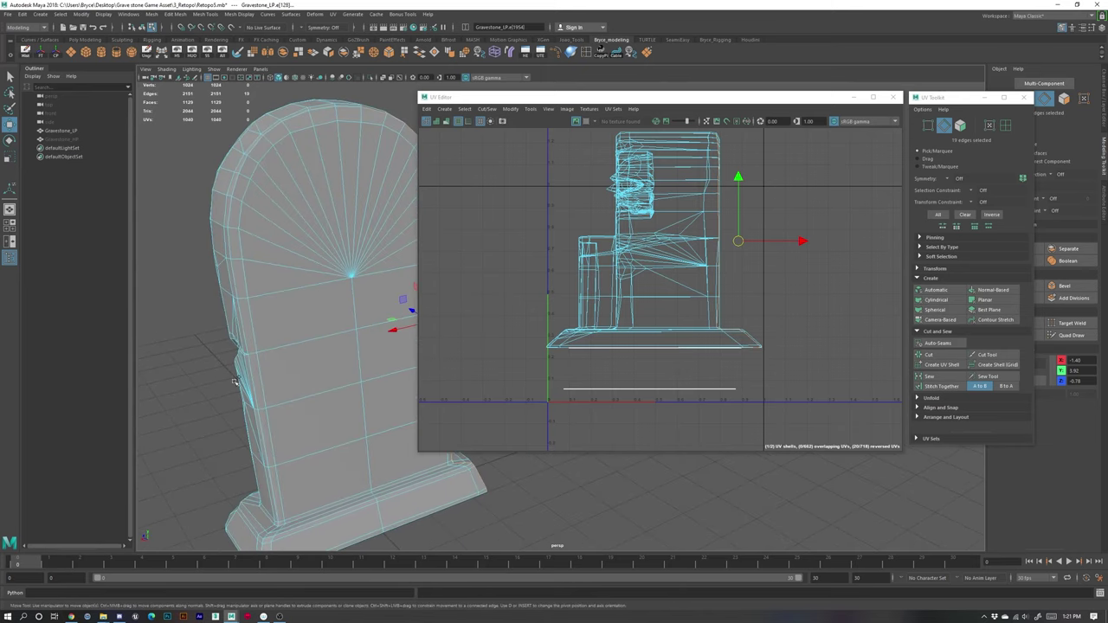
pyautogui.keyDown('shift'); pyautogui.doubleClick(266, 436); pyautogui.keyUp('shift')
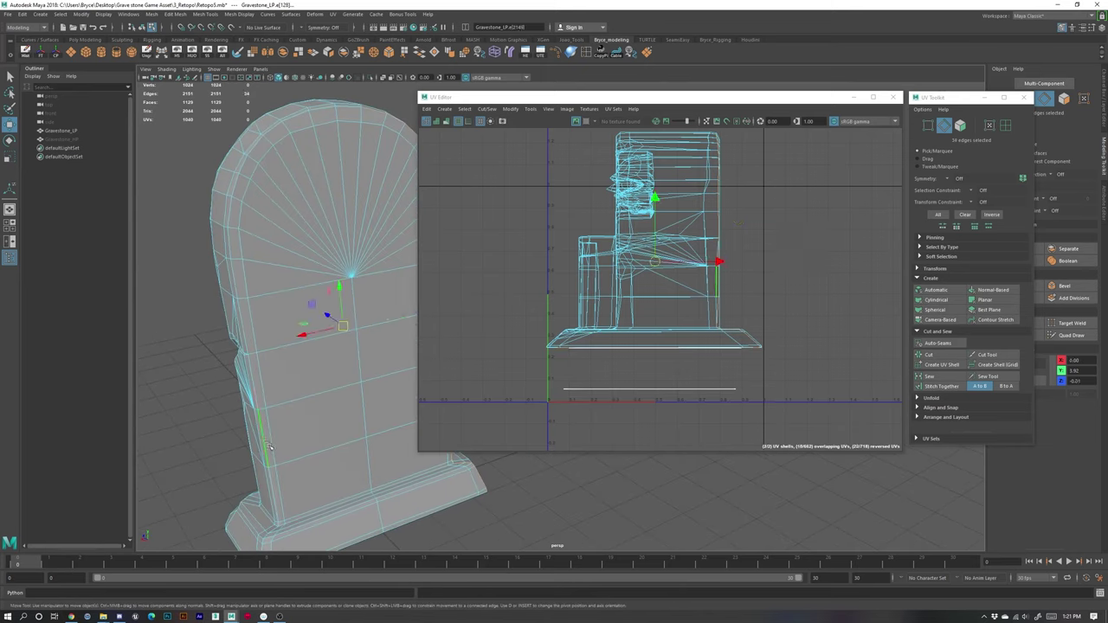
pyautogui.keyDown('shift'); pyautogui.doubleClick(276, 355); pyautogui.keyUp('shift')
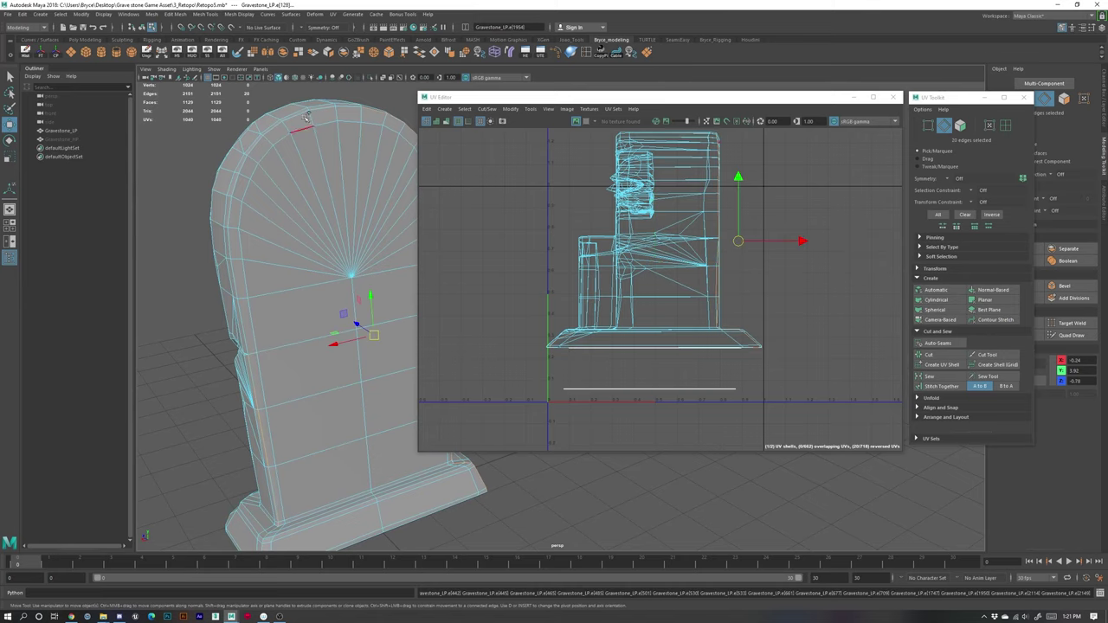
pyautogui.keyDown('shift'); pyautogui.doubleClick(258, 391); pyautogui.keyUp('shift')
pyautogui.keyDown('shift'); pyautogui.click(247, 334); pyautogui.keyUp('shift')
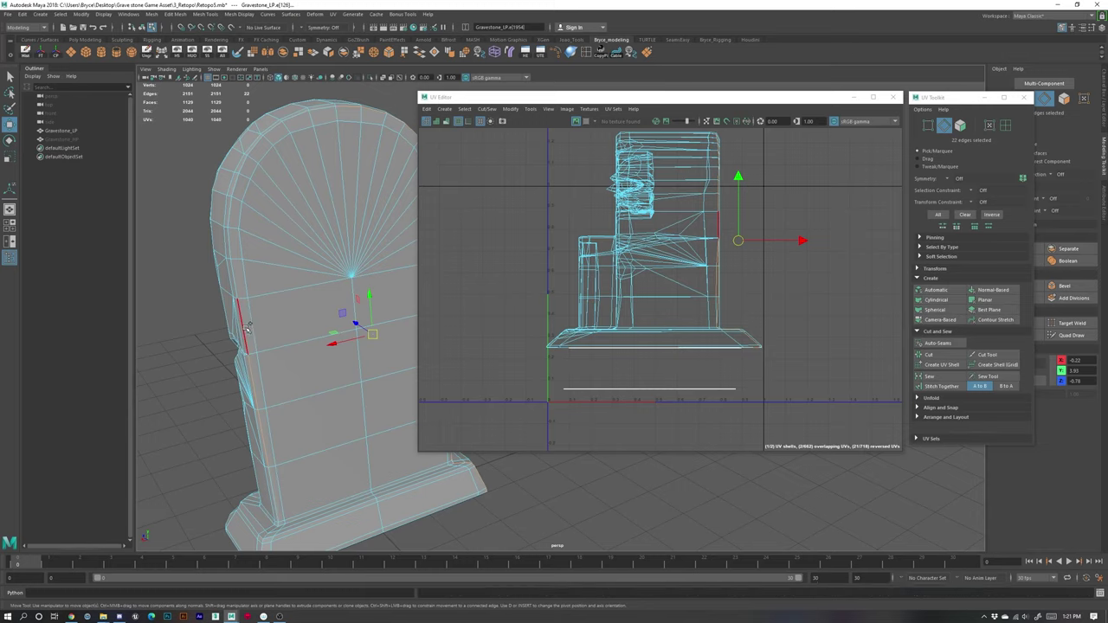
# Step: Extend the seam selection up the side and around the arched top of the headstone's back border
pyautogui.keyDown('shift'); pyautogui.click(236, 279); pyautogui.keyUp('shift')
pyautogui.keyDown('shift'); pyautogui.click(232, 213); pyautogui.keyUp('shift')
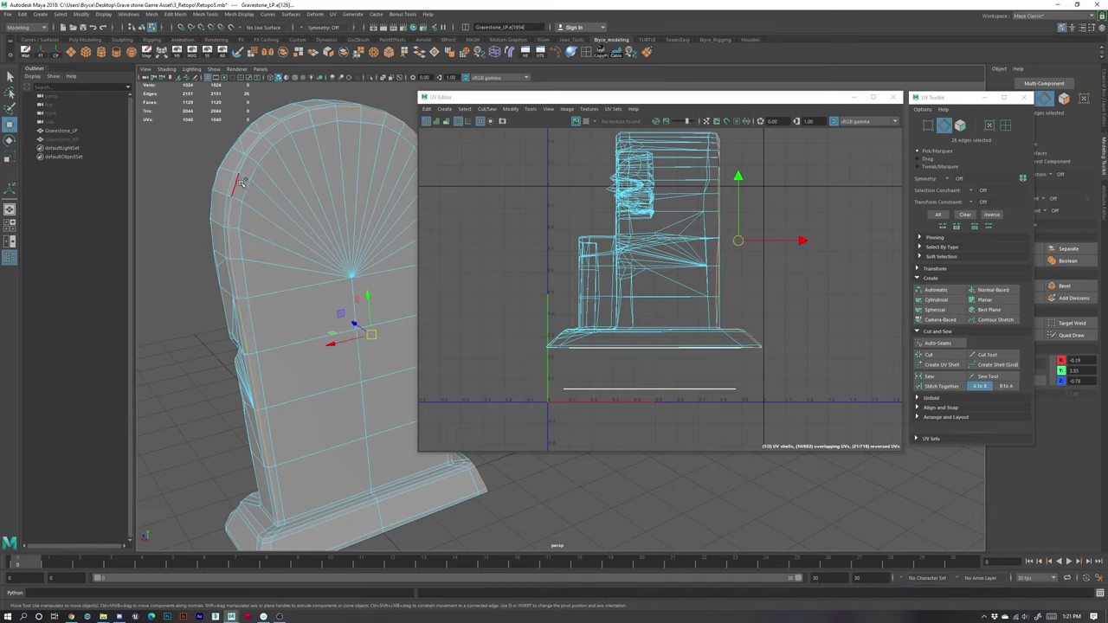
pyautogui.keyDown('shift'); pyautogui.click(256, 149); pyautogui.keyUp('shift')
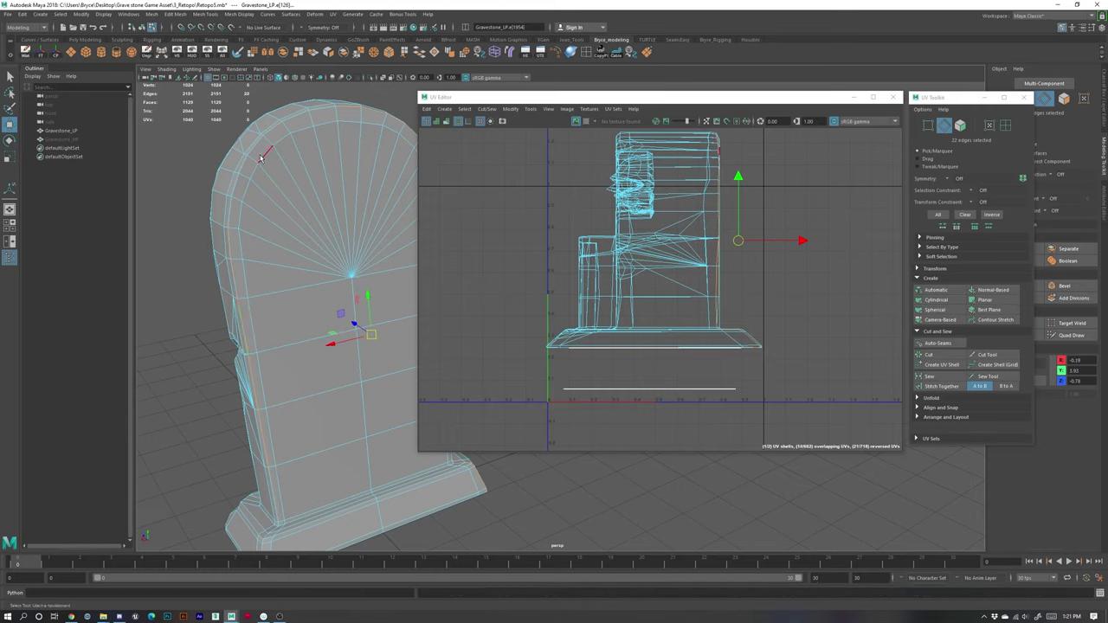
pyautogui.press('q')
pyautogui.hotkey('ctrl', 'z')
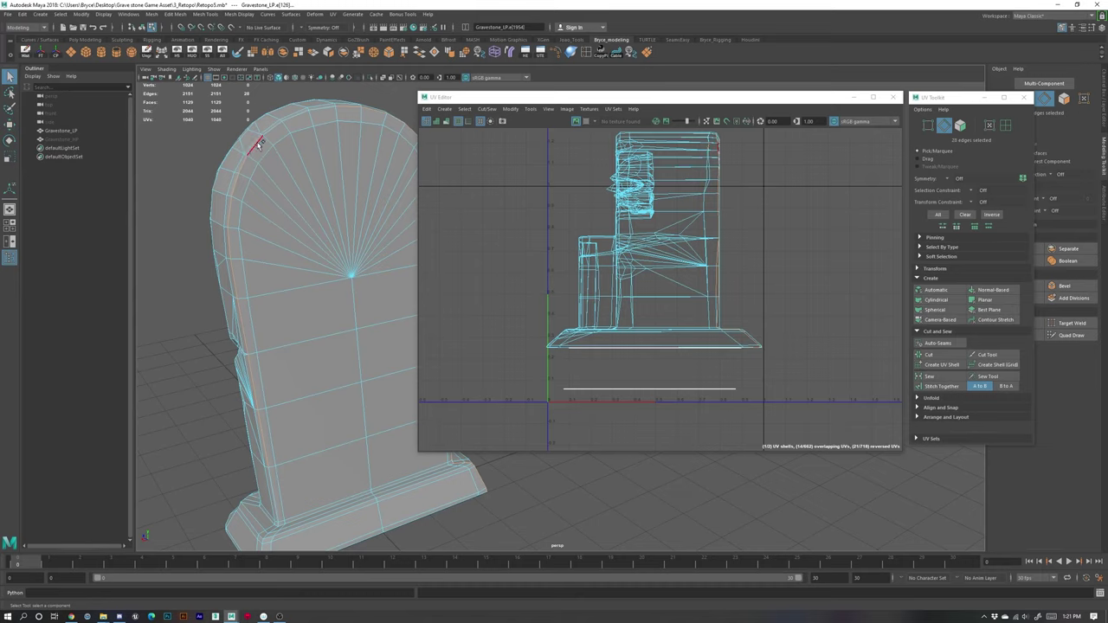
pyautogui.keyDown('shift'); pyautogui.doubleClick(320, 112); pyautogui.keyUp('shift')
# Step: Add the remaining rear corner edges down to the base's underside and cut the UVs along the whole back seam
pyautogui.keyDown('alt'); pyautogui.moveTo(295, 274); pyautogui.dragTo(339, 307); pyautogui.keyUp('alt')
pyautogui.keyDown('alt'); pyautogui.moveTo(339, 307); pyautogui.dragTo(182, 488, button='middle'); pyautogui.keyUp('alt')
pyautogui.keyDown('alt'); pyautogui.moveTo(225, 416); pyautogui.dragTo(339, 425, button='right'); pyautogui.keyUp('alt')
pyautogui.keyDown('alt'); pyautogui.moveTo(338, 425); pyautogui.dragTo(493, 458, button='middle'); pyautogui.keyUp('alt')
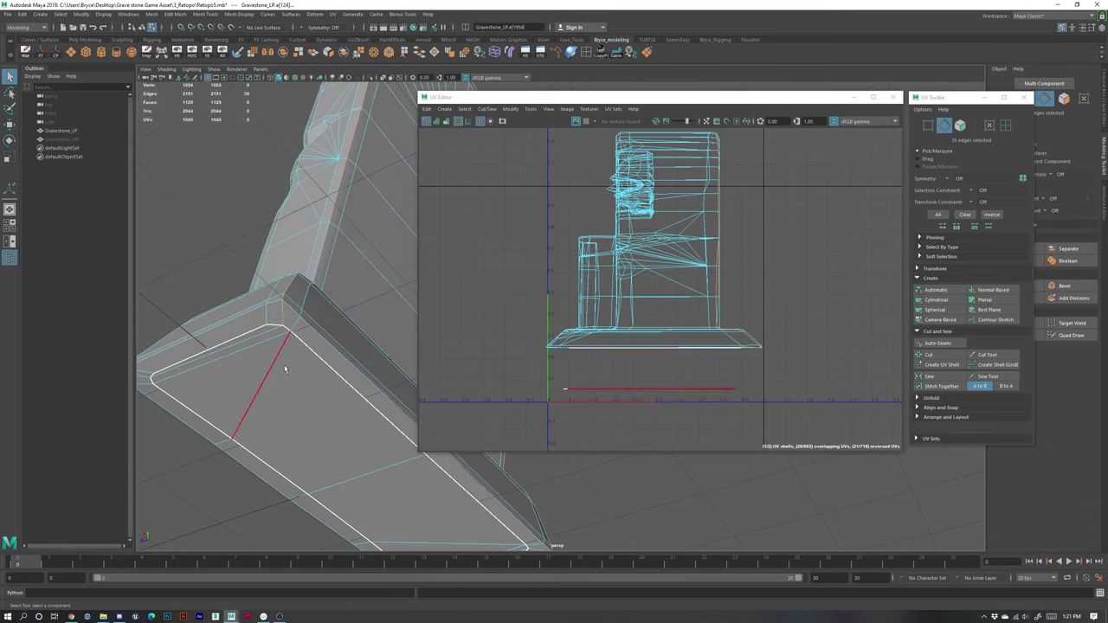
pyautogui.keyDown('alt'); pyautogui.moveTo(299, 355); pyautogui.dragTo(338, 455); pyautogui.keyUp('alt')
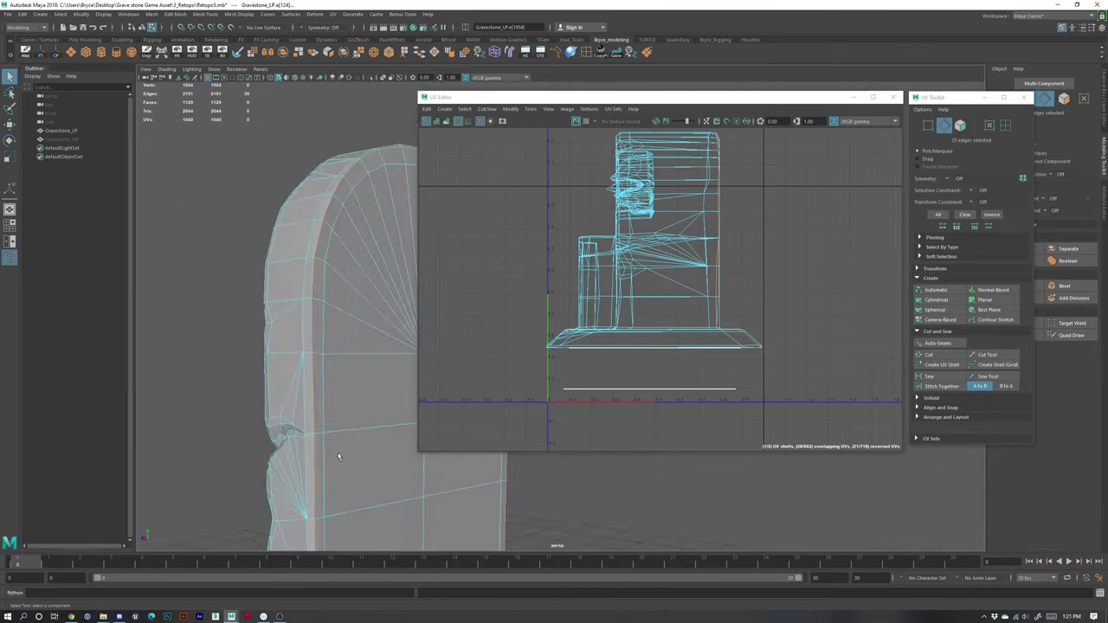
pyautogui.keyDown('alt'); pyautogui.moveTo(338, 455); pyautogui.dragTo(373, 225, button='middle'); pyautogui.keyUp('alt')
pyautogui.keyDown('alt'); pyautogui.moveTo(373, 225); pyautogui.dragTo(349, 391); pyautogui.keyUp('alt')
pyautogui.keyDown('alt'); pyautogui.moveTo(348, 390); pyautogui.dragTo(338, 325, button='middle'); pyautogui.keyUp('alt')
pyautogui.keyDown('alt'); pyautogui.moveTo(327, 398); pyautogui.dragTo(278, 438); pyautogui.keyUp('alt')
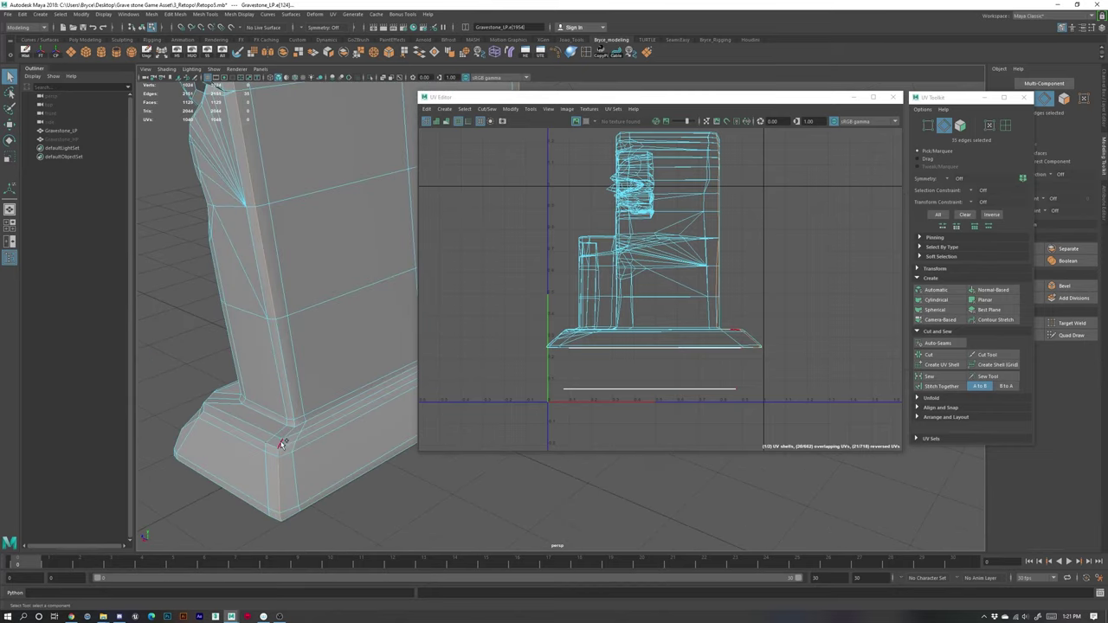
pyautogui.keyDown('shift'); pyautogui.click(297, 401); pyautogui.keyUp('shift')
pyautogui.scroll(-5, 300, 399)
pyautogui.keyDown('alt'); pyautogui.moveTo(391, 396); pyautogui.dragTo(220, 392, button='middle'); pyautogui.keyUp('alt')
pyautogui.keyDown('alt'); pyautogui.moveTo(261, 386); pyautogui.dragTo(289, 385); pyautogui.keyUp('alt')
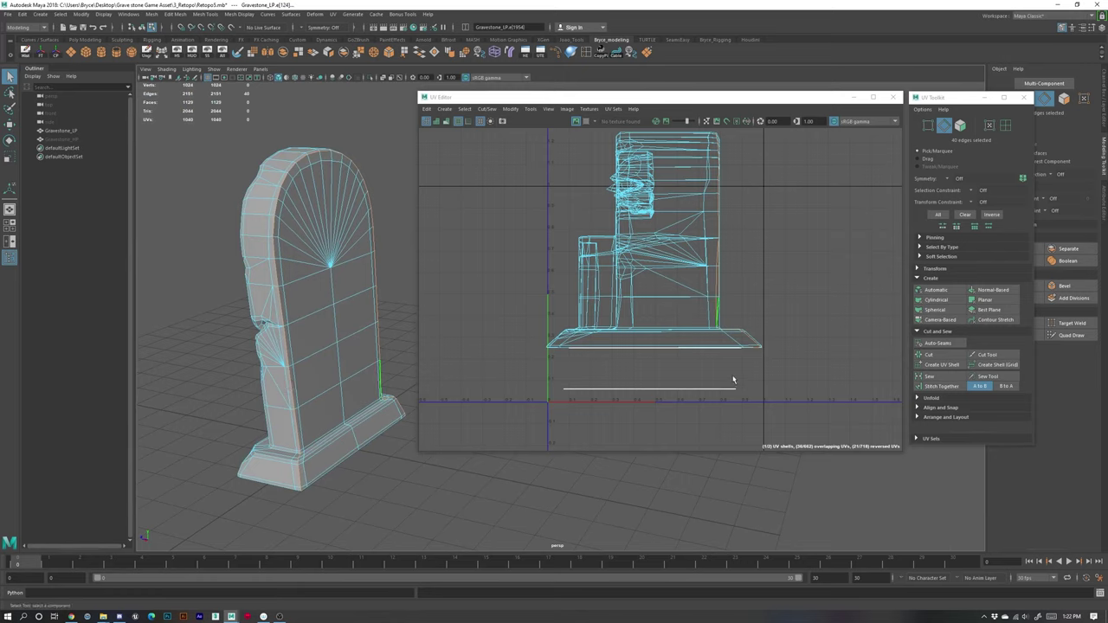
pyautogui.click(928, 355)
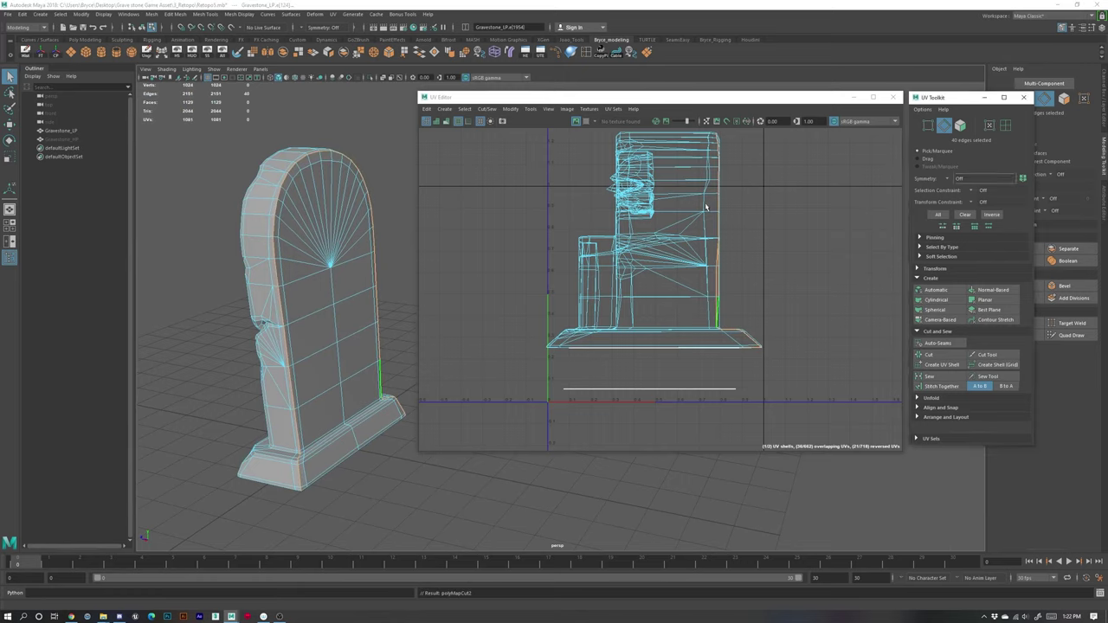
# Step: Select the main gravestone UV shell and move it sideways off the newly cut back shell
pyautogui.moveTo(663, 249); pyautogui.dragTo(655, 248, button='right')
pyautogui.doubleClick(658, 224)
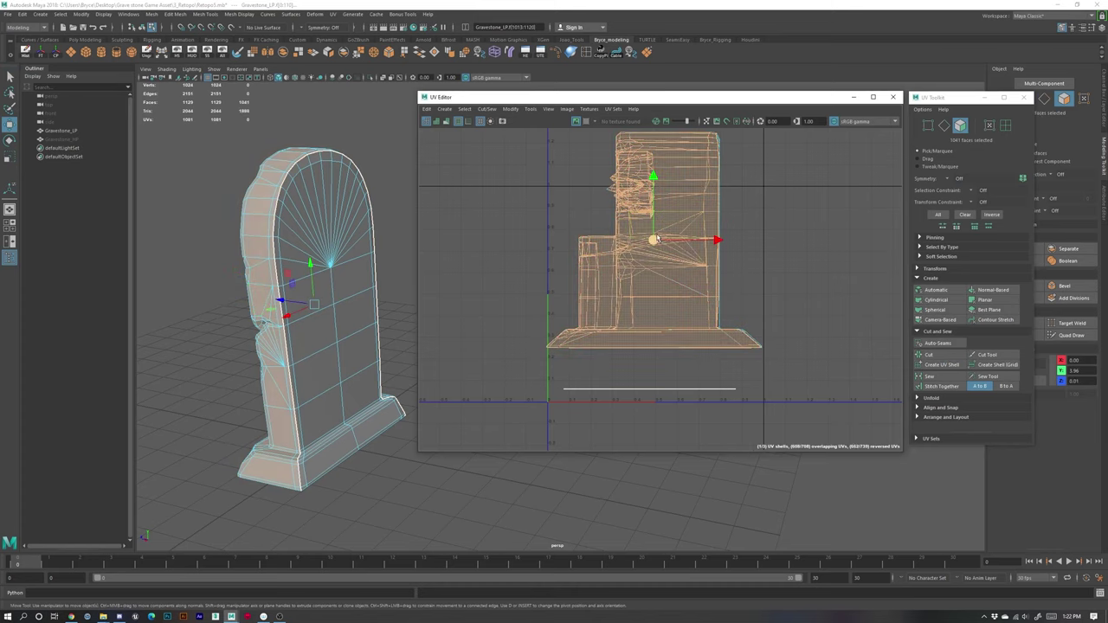
pyautogui.moveTo(653, 240); pyautogui.dragTo(606, 243)
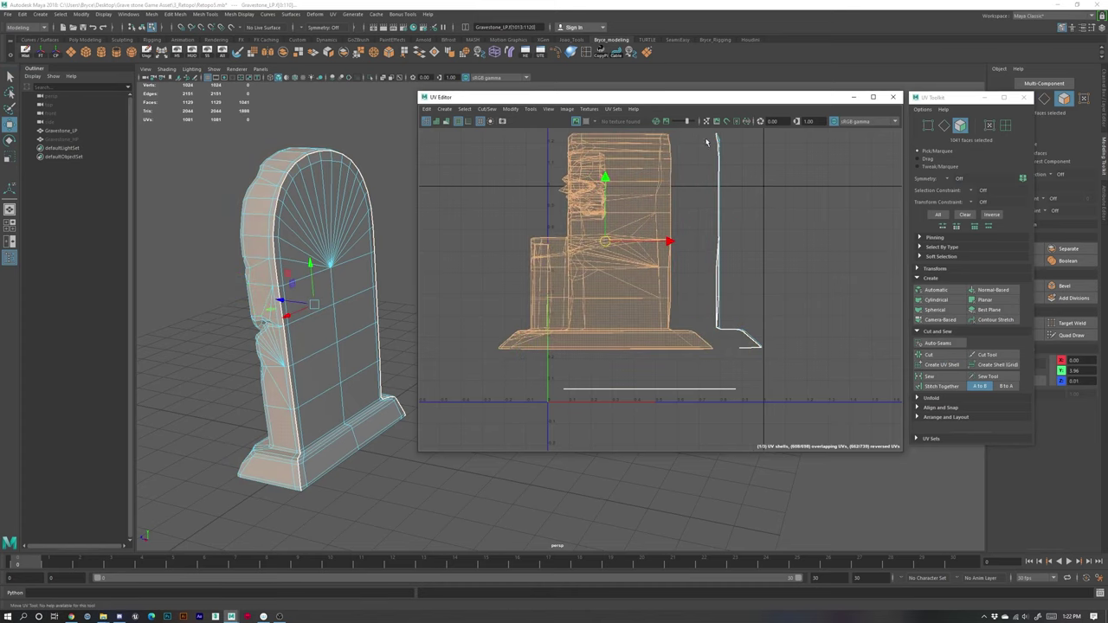
# Step: Select only the back face's UV shell, excluding the main shell's faces, and move it farther from the main shell
pyautogui.click(780, 357)
pyautogui.moveTo(781, 357); pyautogui.dragTo(702, 127)
pyautogui.keyDown('ctrl'); pyautogui.moveTo(670, 368); pyautogui.dragTo(703, 310); pyautogui.keyUp('ctrl')
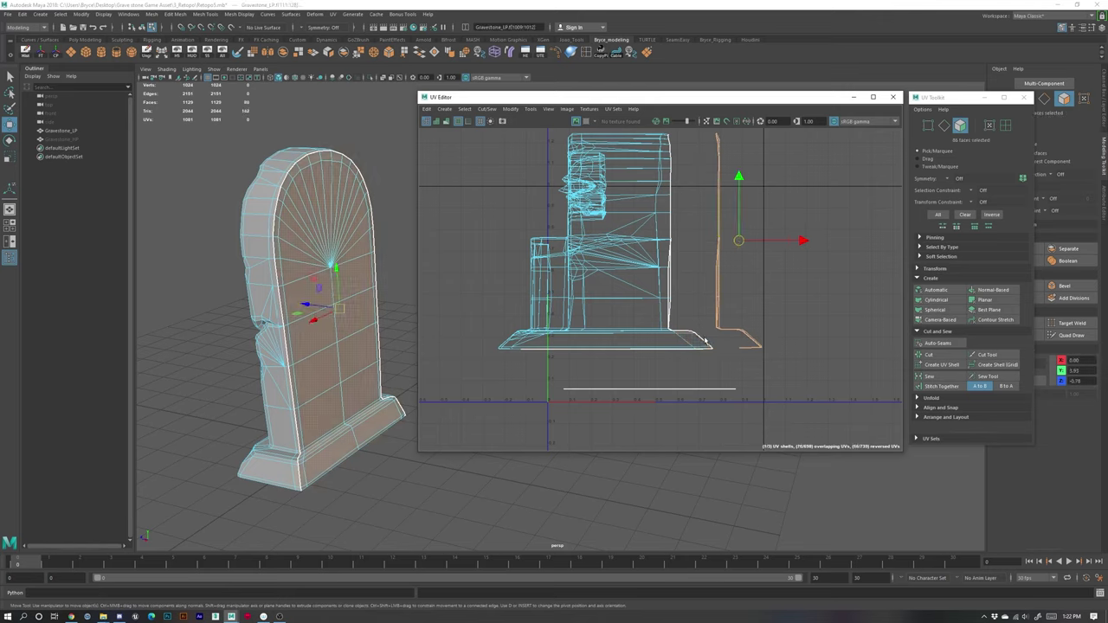
pyautogui.keyDown('alt'); pyautogui.moveTo(227, 367); pyautogui.dragTo(294, 390); pyautogui.keyUp('alt')
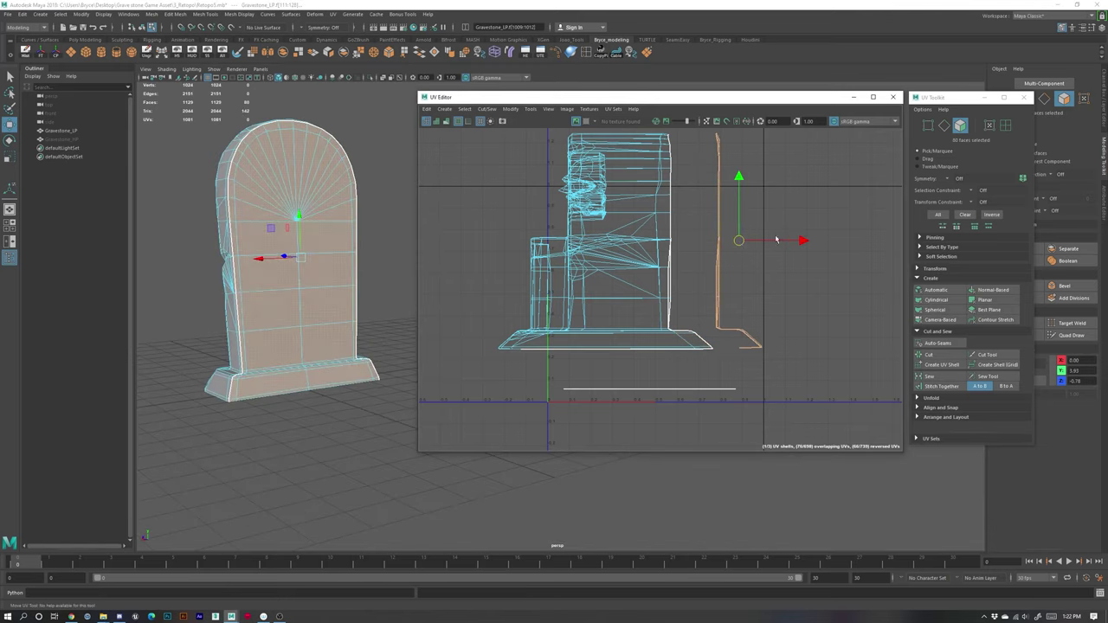
pyautogui.moveTo(741, 241); pyautogui.dragTo(775, 251)
# Step: Switch the gravestone to edge selection and inspect the side and front borders for the next seam
pyautogui.keyDown('alt'); pyautogui.moveTo(305, 271); pyautogui.dragTo(337, 173); pyautogui.keyUp('alt')
pyautogui.moveTo(336, 138); pyautogui.dragTo(312, 108, button='right')
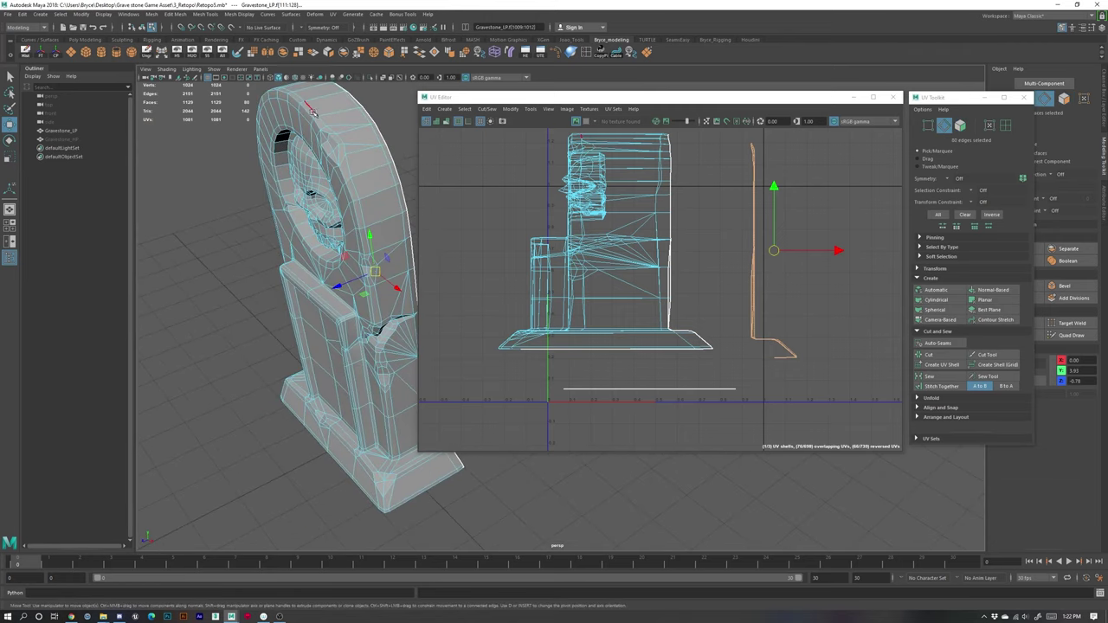
pyautogui.doubleClick(385, 139)
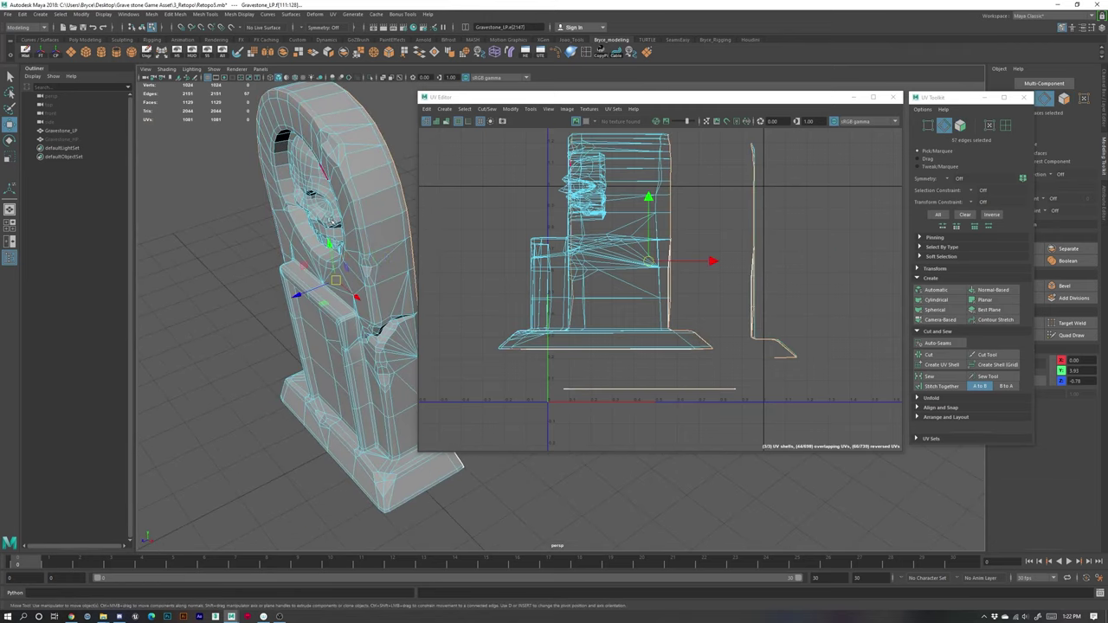
pyautogui.click(398, 129)
pyautogui.keyDown('alt'); pyautogui.moveTo(379, 371); pyautogui.dragTo(336, 288, button='middle'); pyautogui.keyUp('alt')
pyautogui.keyDown('alt'); pyautogui.moveTo(319, 180); pyautogui.dragTo(394, 147); pyautogui.keyUp('alt')
pyautogui.keyDown('alt'); pyautogui.moveTo(367, 316); pyautogui.dragTo(212, 355, button='middle'); pyautogui.keyUp('alt')
pyautogui.keyDown('alt'); pyautogui.moveTo(223, 353); pyautogui.dragTo(290, 341); pyautogui.keyUp('alt')
pyautogui.press('f')
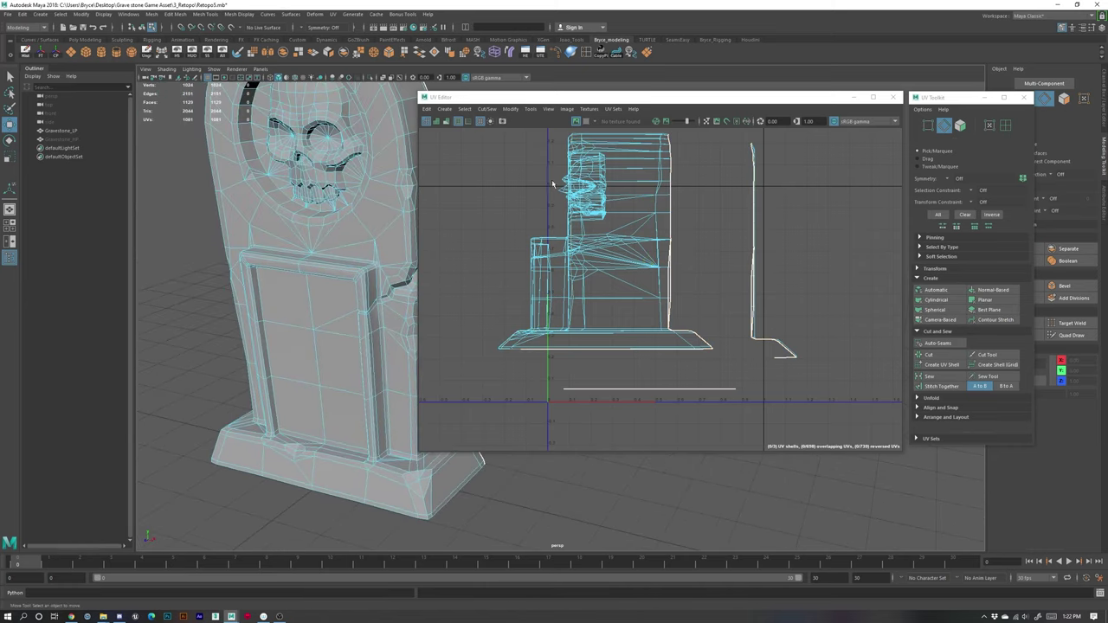
# Step: Clear the UV Editor off the model and select the front corner edges of the base on the cracked side, starting from its underside
pyautogui.moveTo(664, 101); pyautogui.dragTo(1107, 187)
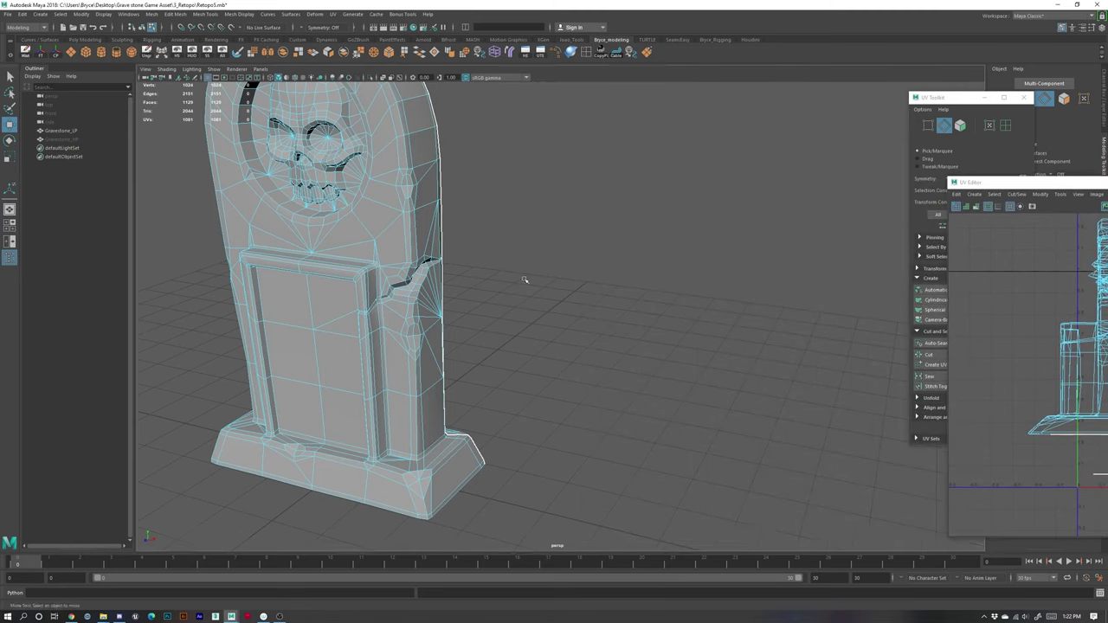
pyautogui.keyDown('alt'); pyautogui.moveTo(525, 280); pyautogui.dragTo(651, 295, button='middle'); pyautogui.keyUp('alt')
pyautogui.keyDown('alt'); pyautogui.moveTo(651, 295); pyautogui.dragTo(603, 379); pyautogui.keyUp('alt')
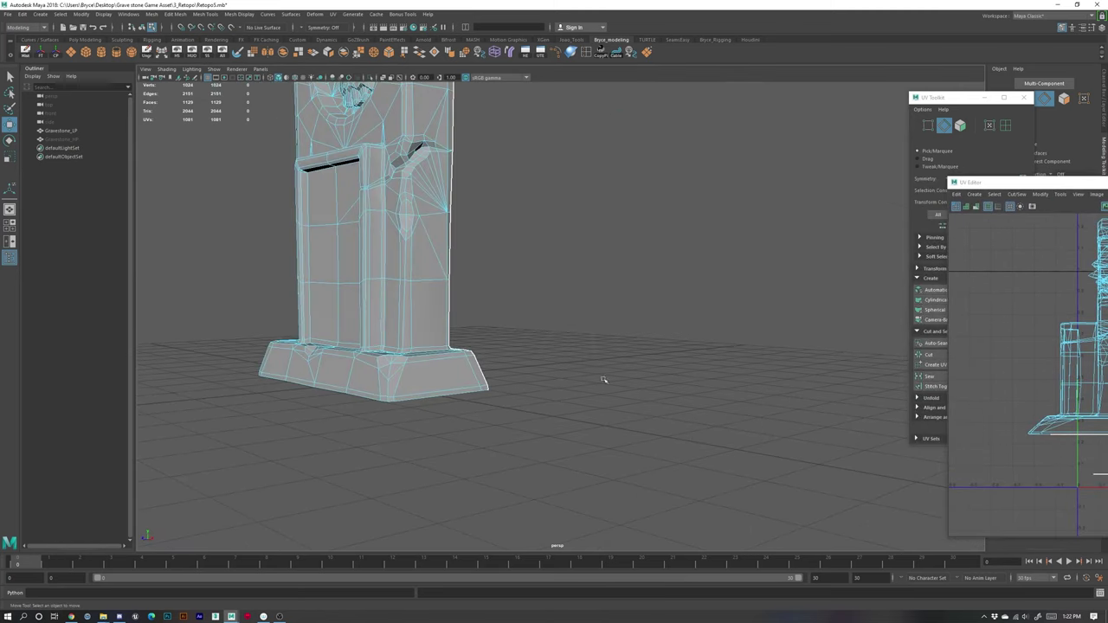
pyautogui.press('f')
pyautogui.keyDown('alt'); pyautogui.moveTo(616, 292); pyautogui.dragTo(662, 450, button='right'); pyautogui.keyUp('alt')
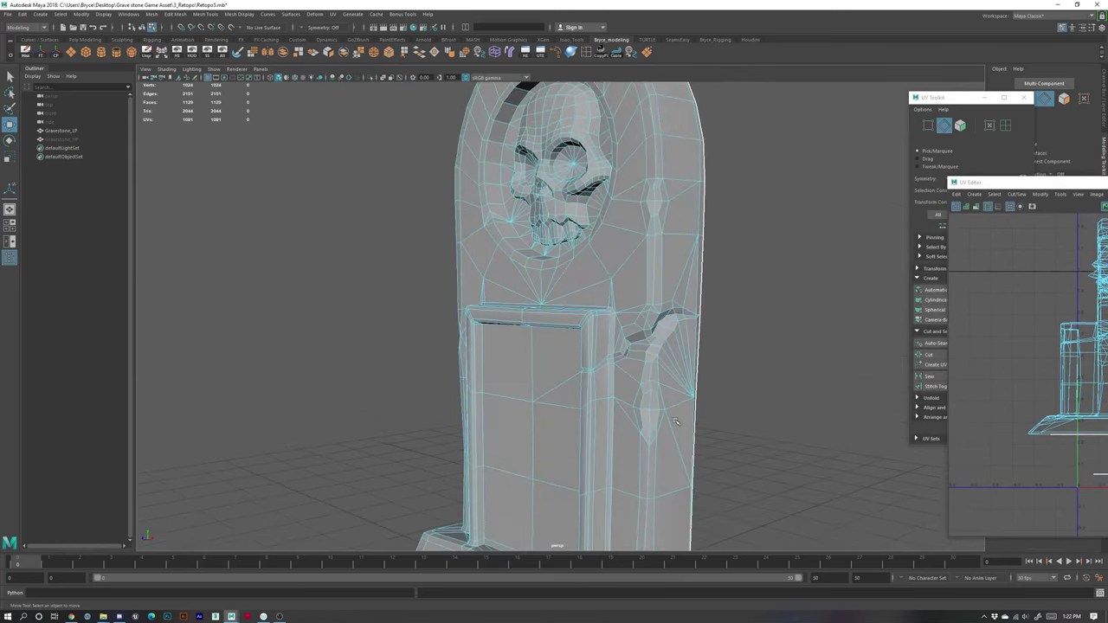
pyautogui.keyDown('alt'); pyautogui.moveTo(664, 511); pyautogui.dragTo(578, 323, button='middle'); pyautogui.keyUp('alt')
pyautogui.keyDown('alt'); pyautogui.moveTo(578, 323); pyautogui.dragTo(650, 462, button='right'); pyautogui.keyUp('alt')
pyautogui.keyDown('alt'); pyautogui.moveTo(650, 463); pyautogui.dragTo(619, 511); pyautogui.keyUp('alt')
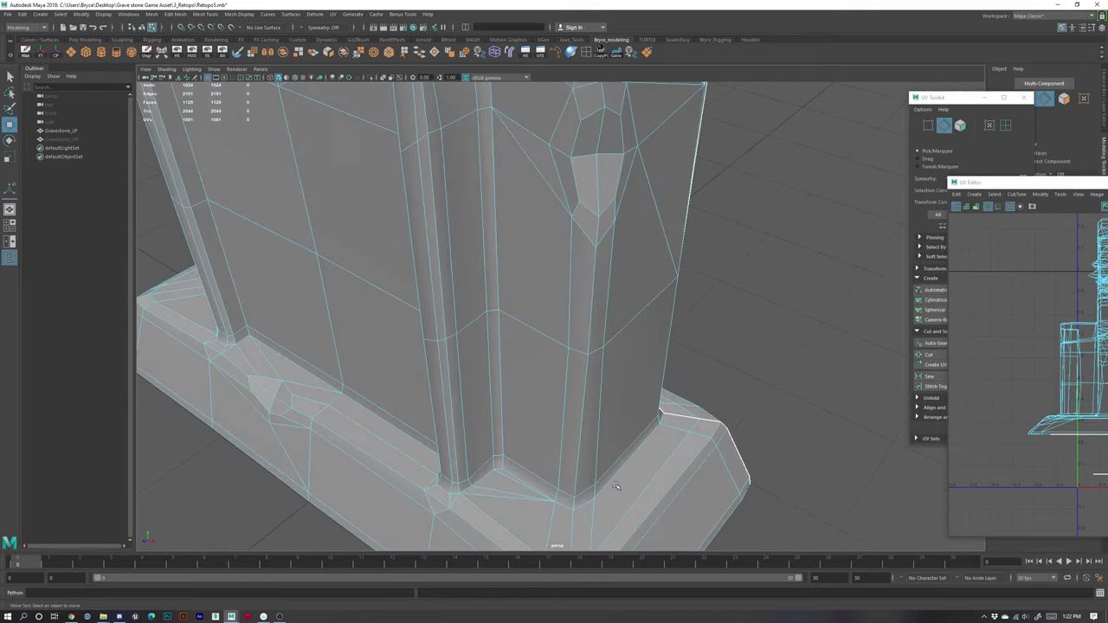
pyautogui.keyDown('alt'); pyautogui.moveTo(613, 478); pyautogui.dragTo(563, 274, button='middle'); pyautogui.keyUp('alt')
pyautogui.keyDown('alt'); pyautogui.moveTo(537, 397); pyautogui.dragTo(445, 169); pyautogui.keyUp('alt')
pyautogui.click(501, 408)
pyautogui.press('w')
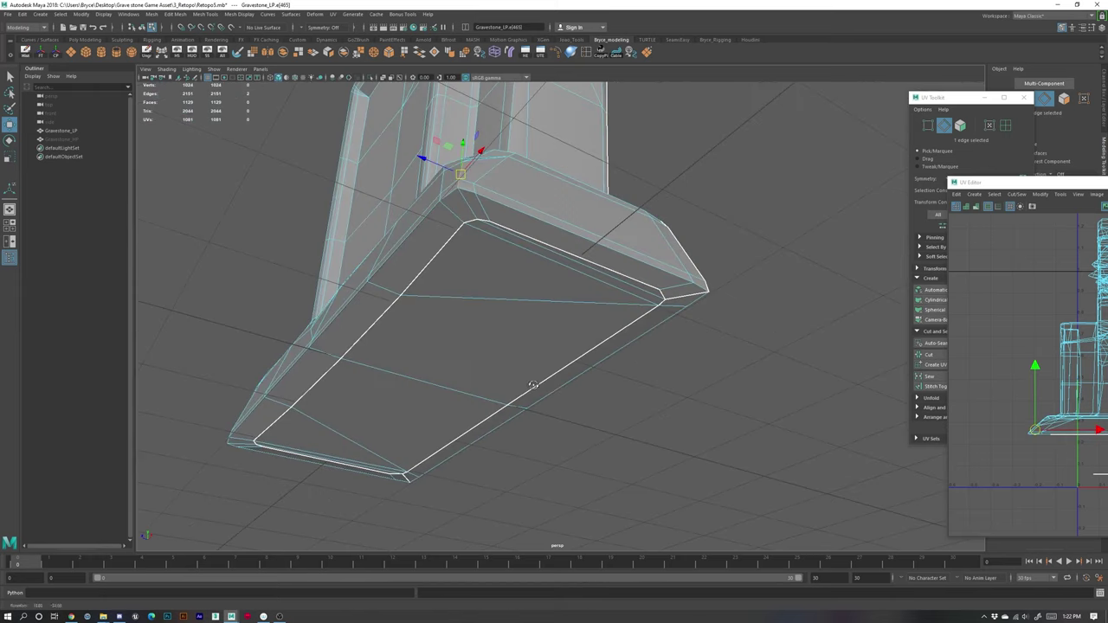
pyautogui.keyDown('alt'); pyautogui.moveTo(467, 210); pyautogui.dragTo(482, 263); pyautogui.keyUp('alt')
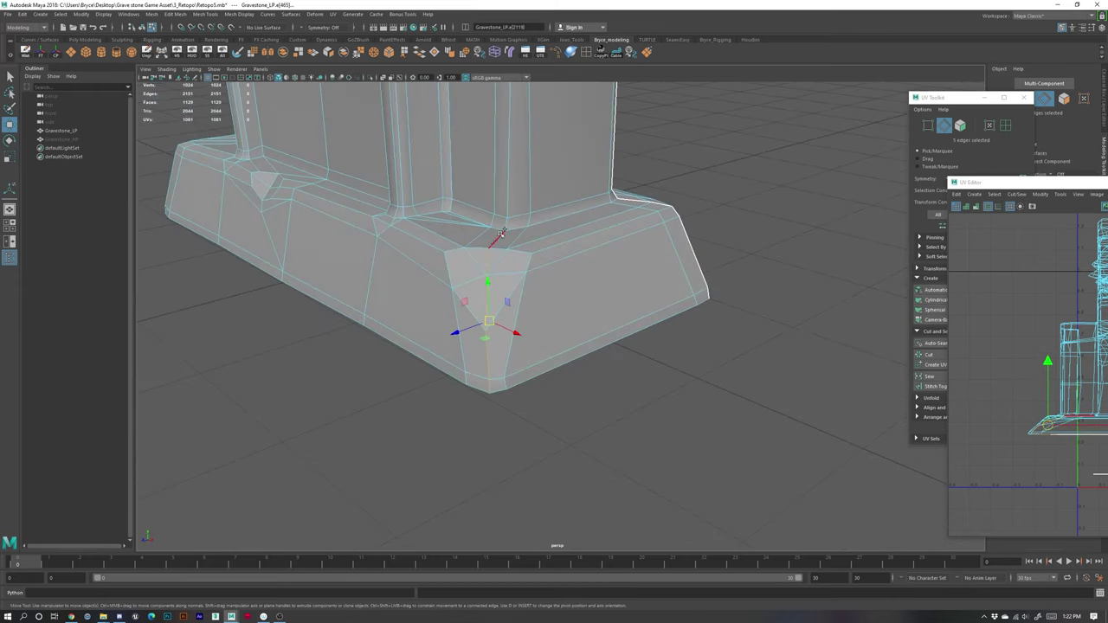
# Step: Extend the edge selection over the base's upper ledge and up the headstone's cracked-side front corner towards the crack
pyautogui.doubleClick(491, 245)
pyautogui.keyDown('alt'); pyautogui.moveTo(491, 245); pyautogui.dragTo(526, 331); pyautogui.keyUp('alt')
pyautogui.keyDown('alt'); pyautogui.moveTo(526, 330); pyautogui.dragTo(527, 367, button='middle'); pyautogui.keyUp('alt')
pyautogui.keyDown('shift'); pyautogui.doubleClick(529, 263); pyautogui.keyUp('shift')
pyautogui.scroll(3, 549, 272)
pyautogui.keyDown('alt'); pyautogui.moveTo(548, 271); pyautogui.dragTo(571, 361); pyautogui.keyUp('alt')
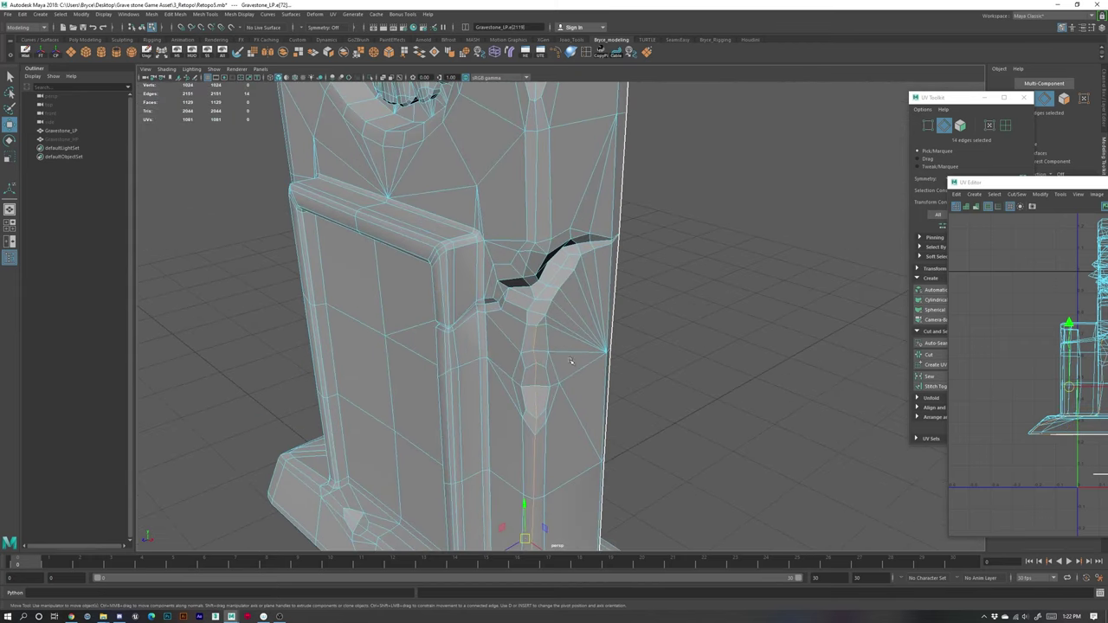
# Step: Add the edges running through the crack on the front corner to the seam selection, undoing any wrongly picked edge
pyautogui.keyDown('shift'); pyautogui.click(550, 311); pyautogui.keyUp('shift')
pyautogui.keyDown('alt'); pyautogui.moveTo(539, 262); pyautogui.dragTo(490, 195); pyautogui.keyUp('alt')
pyautogui.keyDown('shift'); pyautogui.click(477, 232); pyautogui.keyUp('shift')
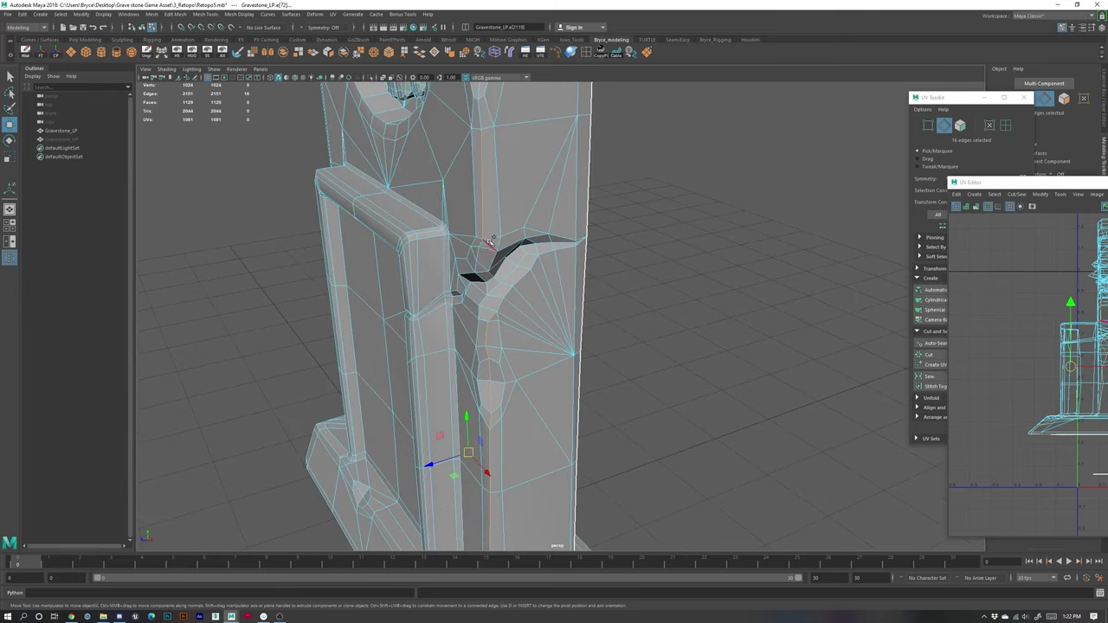
pyautogui.keyDown('alt'); pyautogui.moveTo(490, 245); pyautogui.dragTo(501, 209); pyautogui.keyUp('alt')
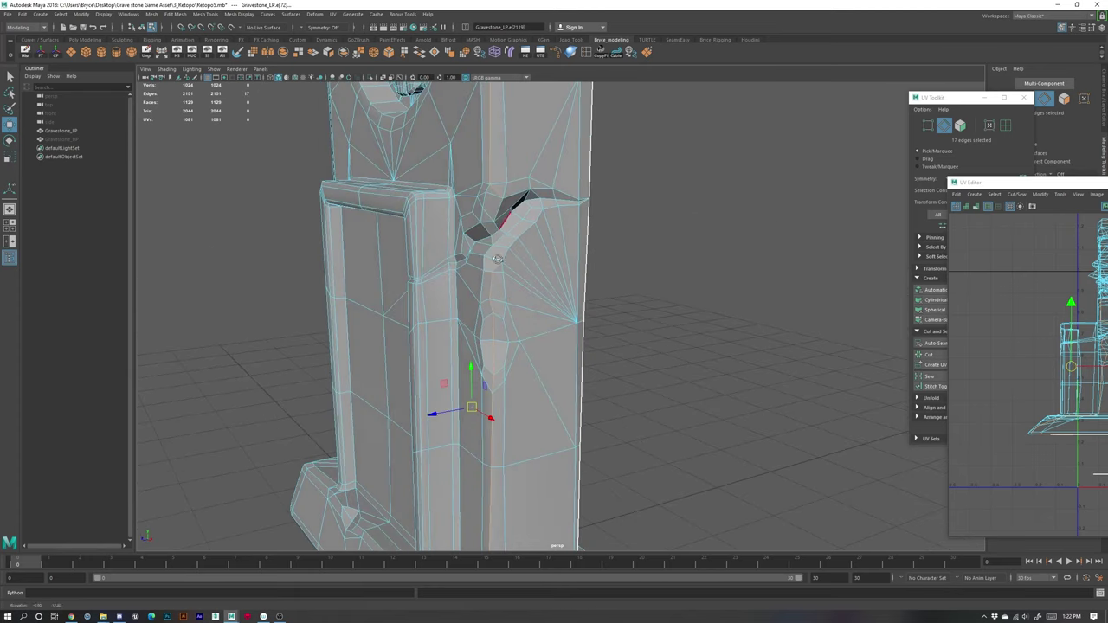
pyautogui.keyDown('shift'); pyautogui.click(501, 208); pyautogui.keyUp('shift')
pyautogui.keyDown('shift'); pyautogui.click(502, 243); pyautogui.keyUp('shift')
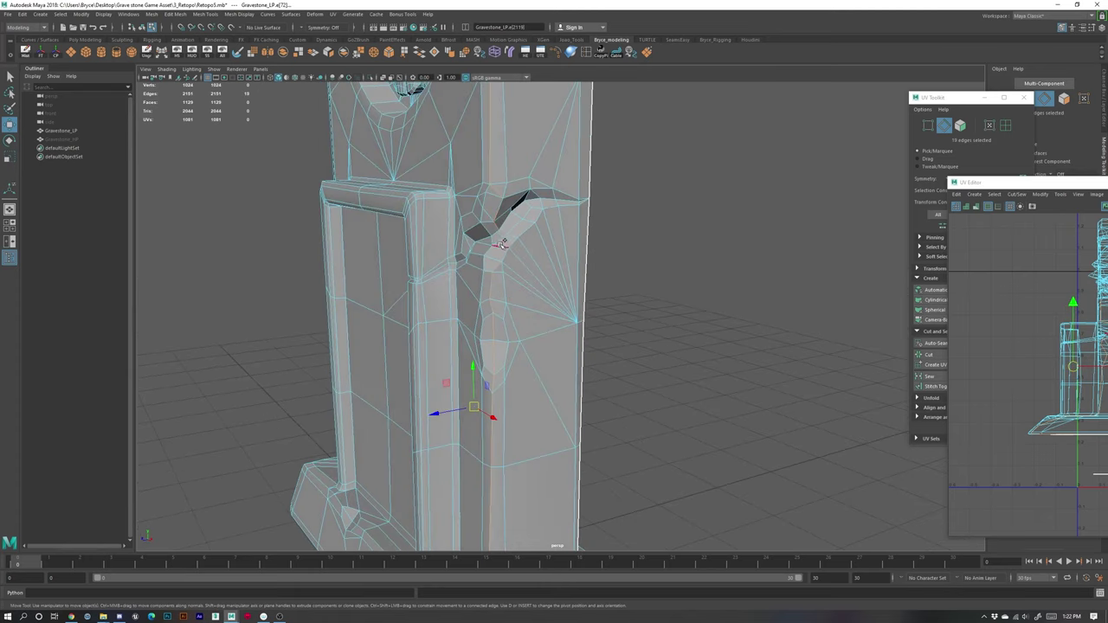
pyautogui.keyDown('shift'); pyautogui.click(499, 236); pyautogui.keyUp('shift')
pyautogui.hotkey('ctrl', 'z')
pyautogui.keyDown('shift'); pyautogui.click(513, 240); pyautogui.keyUp('shift')
# Step: Continue the seam selection above the crack, through the small upper chip and up to the headstone's curved shoulder
pyautogui.keyDown('alt'); pyautogui.moveTo(605, 351); pyautogui.dragTo(560, 375); pyautogui.keyUp('alt')
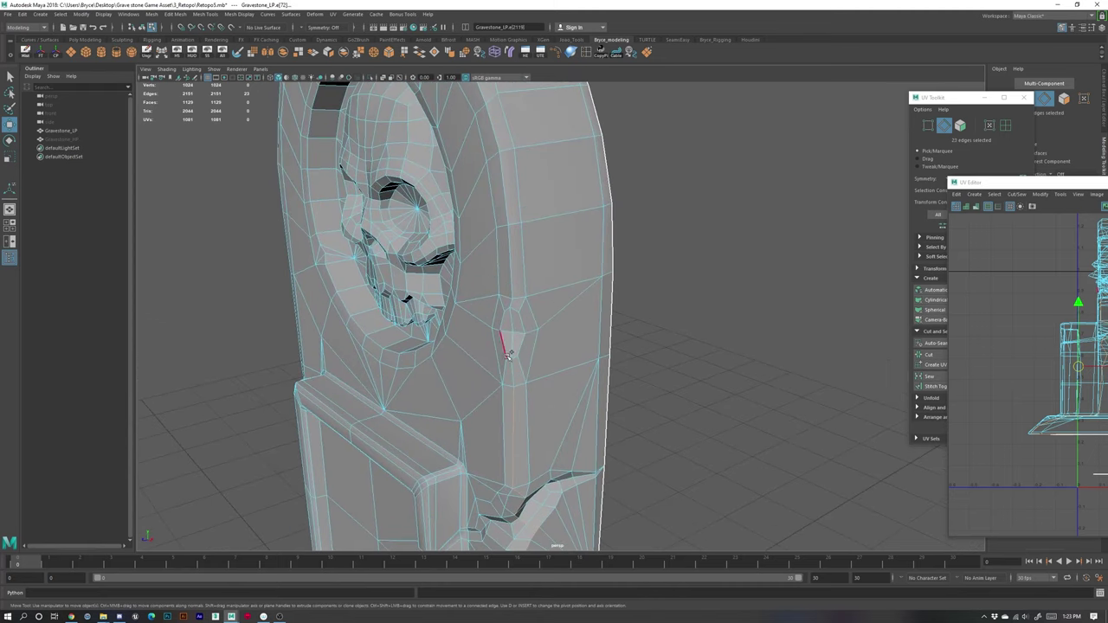
pyautogui.keyDown('shift'); pyautogui.click(514, 303); pyautogui.keyUp('shift')
pyautogui.keyDown('shift'); pyautogui.click(515, 301); pyautogui.keyUp('shift')
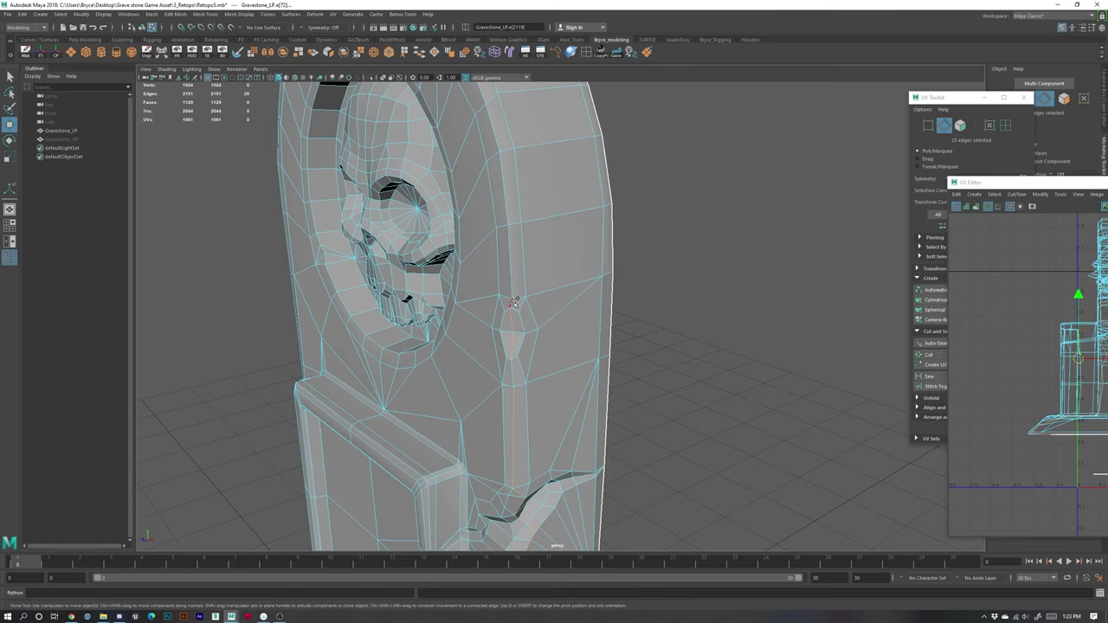
pyautogui.keyDown('alt'); pyautogui.moveTo(515, 301); pyautogui.dragTo(559, 326); pyautogui.keyUp('alt')
pyautogui.keyDown('shift'); pyautogui.click(508, 241); pyautogui.keyUp('shift')
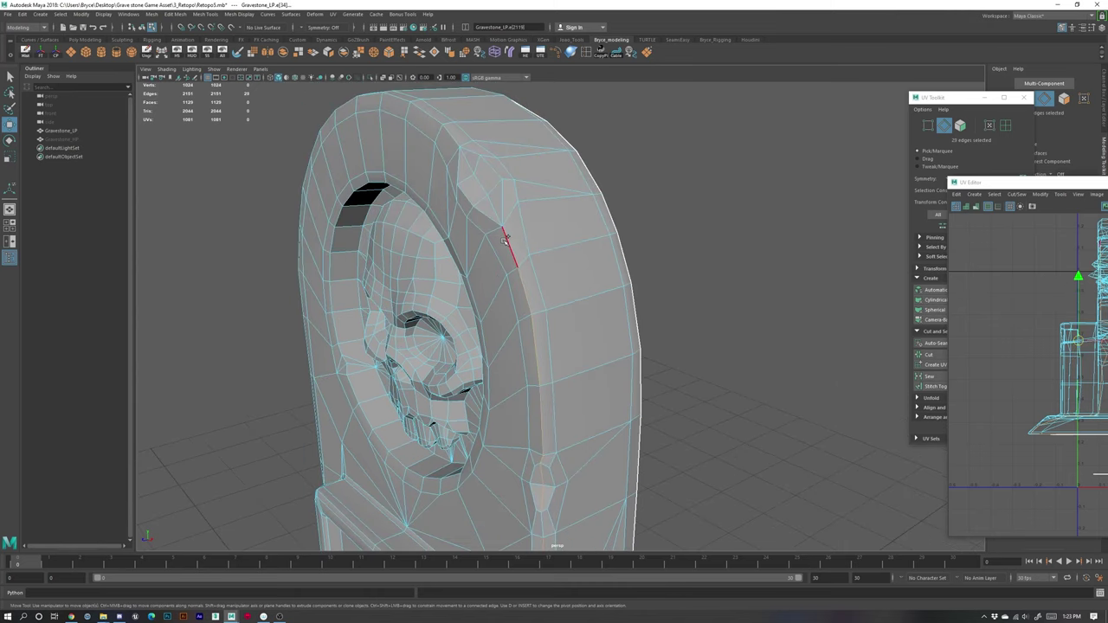
# Step: Route the seam selection through the shoulder chip and over the arched top's front edge, undoing the overly large loop selection
pyautogui.keyDown('shift'); pyautogui.doubleClick(430, 112); pyautogui.keyUp('shift')
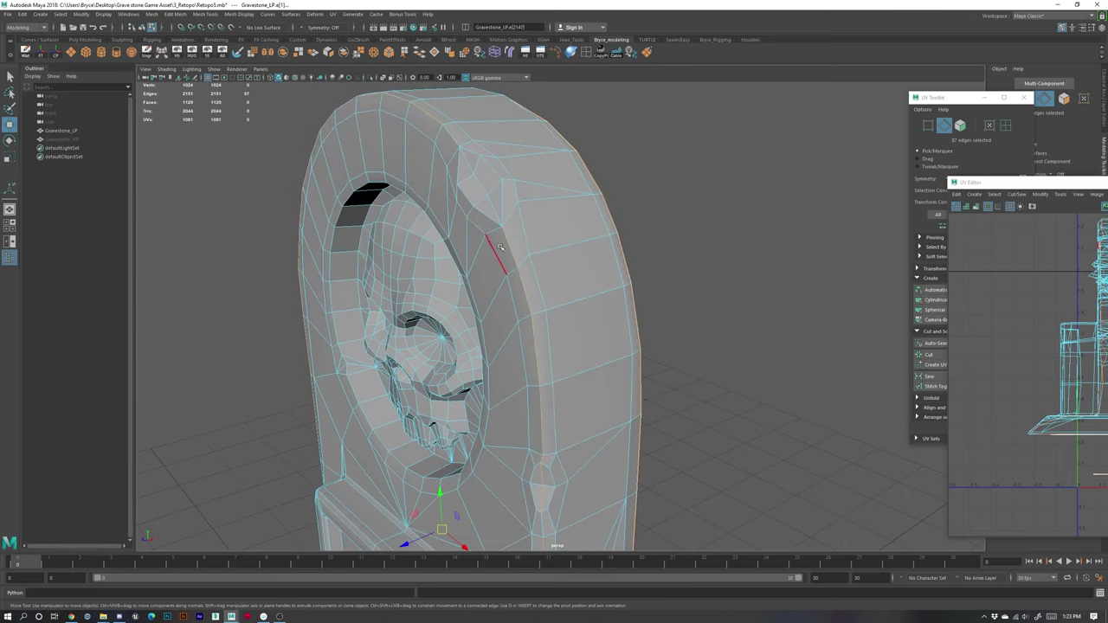
pyautogui.hotkey('ctrl', 'z')
pyautogui.keyDown('shift'); pyautogui.click(497, 208); pyautogui.keyUp('shift')
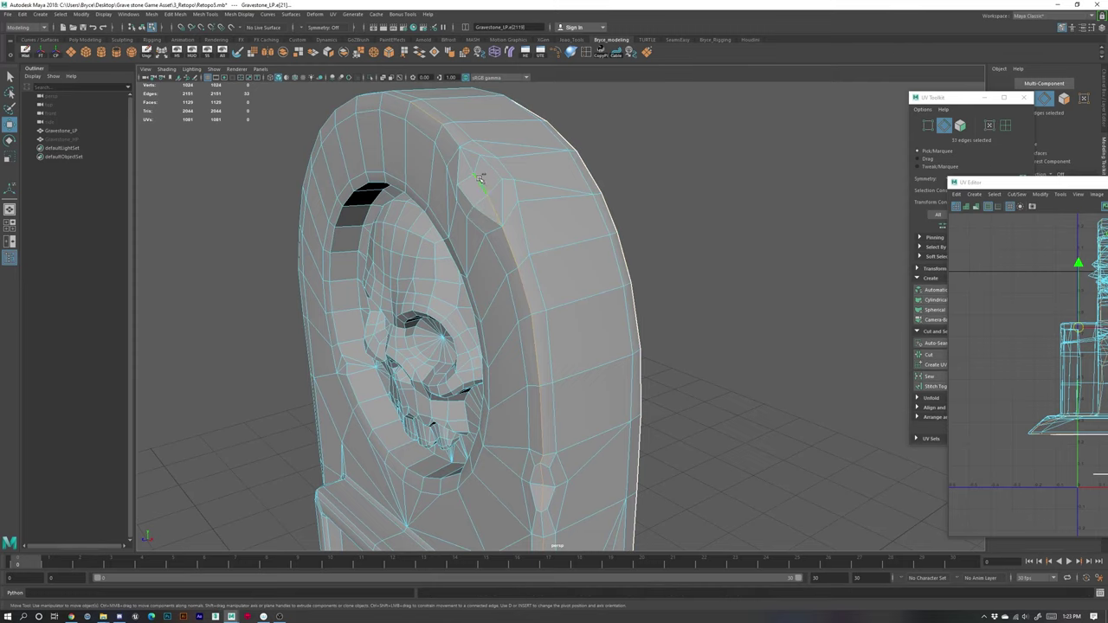
pyautogui.keyDown('alt'); pyautogui.moveTo(698, 415); pyautogui.dragTo(600, 219); pyautogui.keyUp('alt')
pyautogui.keyDown('shift'); pyautogui.click(613, 236); pyautogui.keyUp('shift')
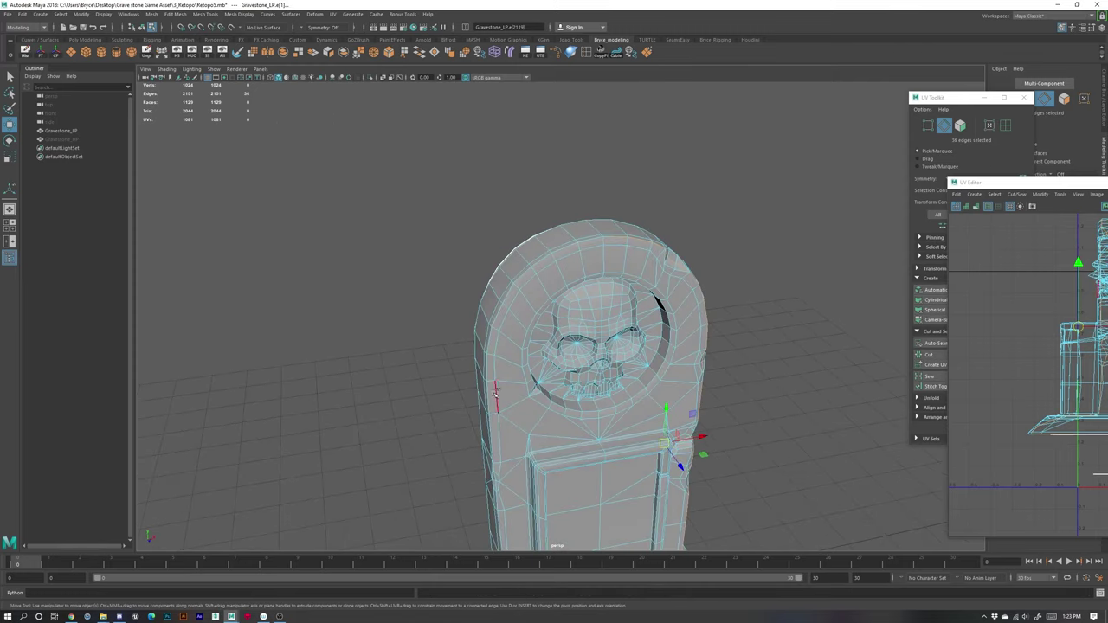
# Step: Add the headstone's front corner edges on the side opposite the crack, running down from the arch
pyautogui.keyDown('shift'); pyautogui.doubleClick(489, 398); pyautogui.keyUp('shift')
pyautogui.keyDown('alt'); pyautogui.moveTo(491, 398); pyautogui.dragTo(459, 236, button='middle'); pyautogui.keyUp('alt')
pyautogui.keyDown('alt'); pyautogui.moveTo(459, 235); pyautogui.dragTo(550, 208); pyautogui.keyUp('alt')
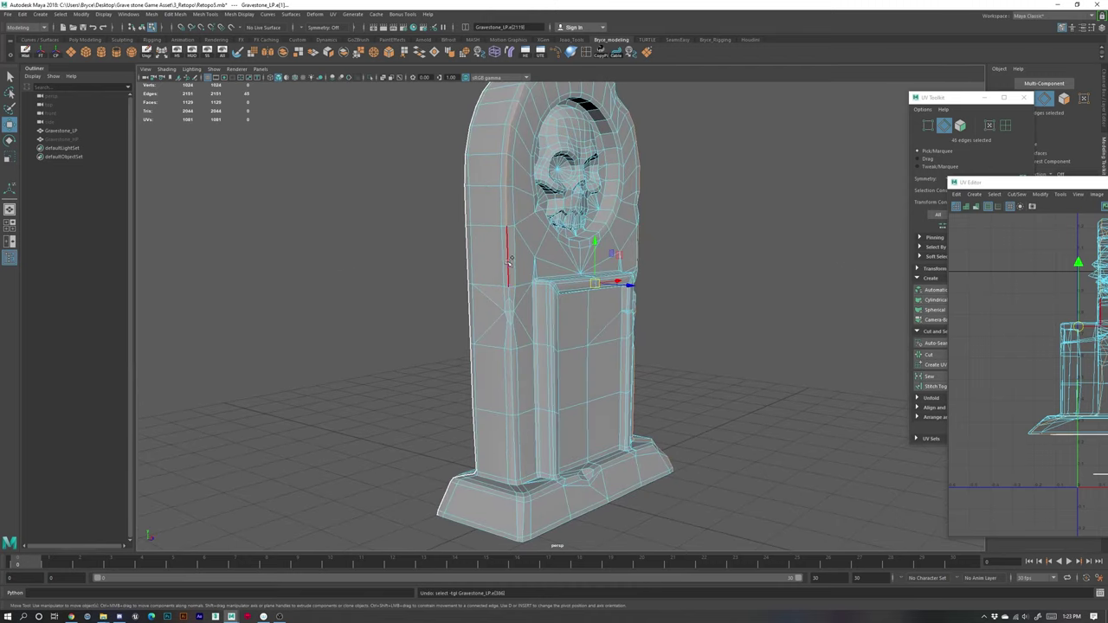
pyautogui.scroll(5, 514, 442)
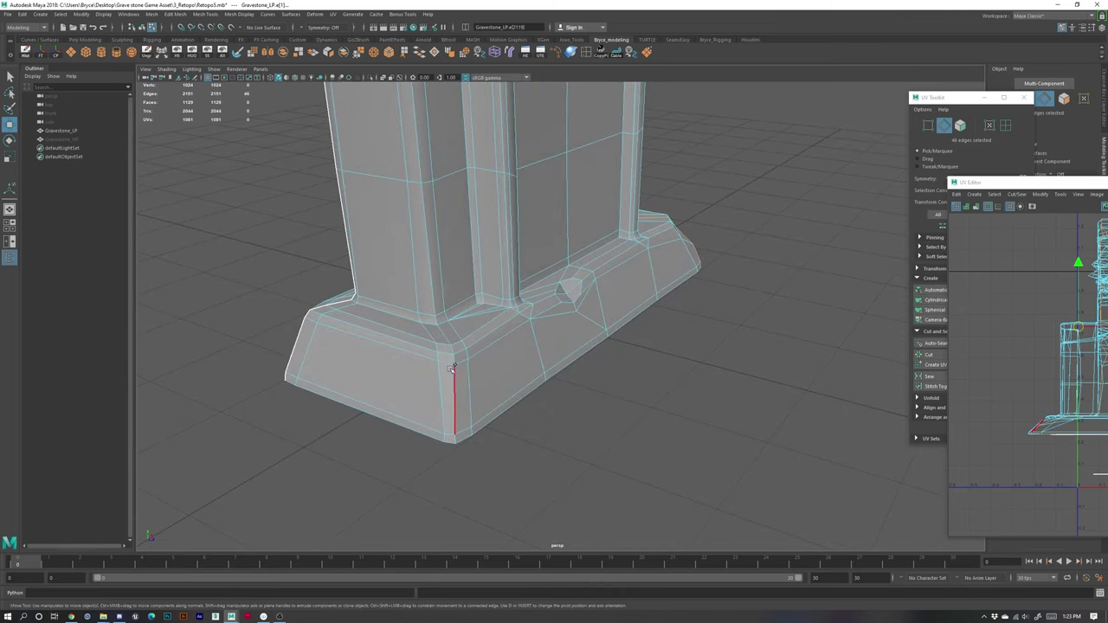
# Step: Try to add the opposite side's lower front corner edges down to the base's underside, and undo that selection
pyautogui.keyDown('shift'); pyautogui.doubleClick(455, 371); pyautogui.keyUp('shift')
pyautogui.keyDown('alt'); pyautogui.moveTo(517, 494); pyautogui.dragTo(490, 298); pyautogui.keyUp('alt')
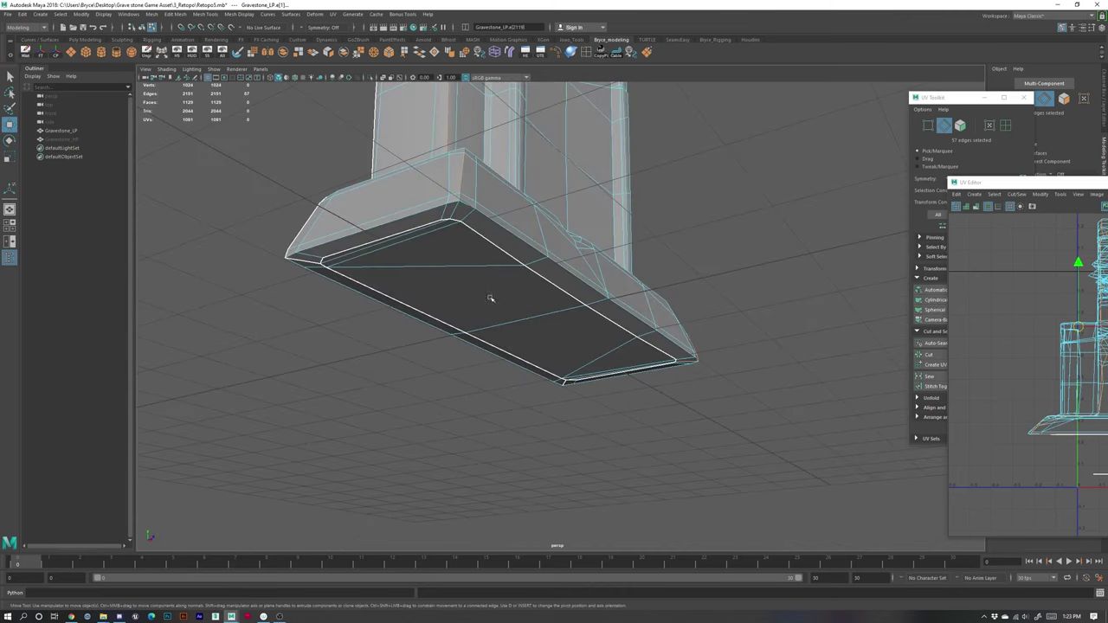
pyautogui.keyDown('alt'); pyautogui.moveTo(549, 389); pyautogui.dragTo(205, 155, button='right'); pyautogui.keyUp('alt')
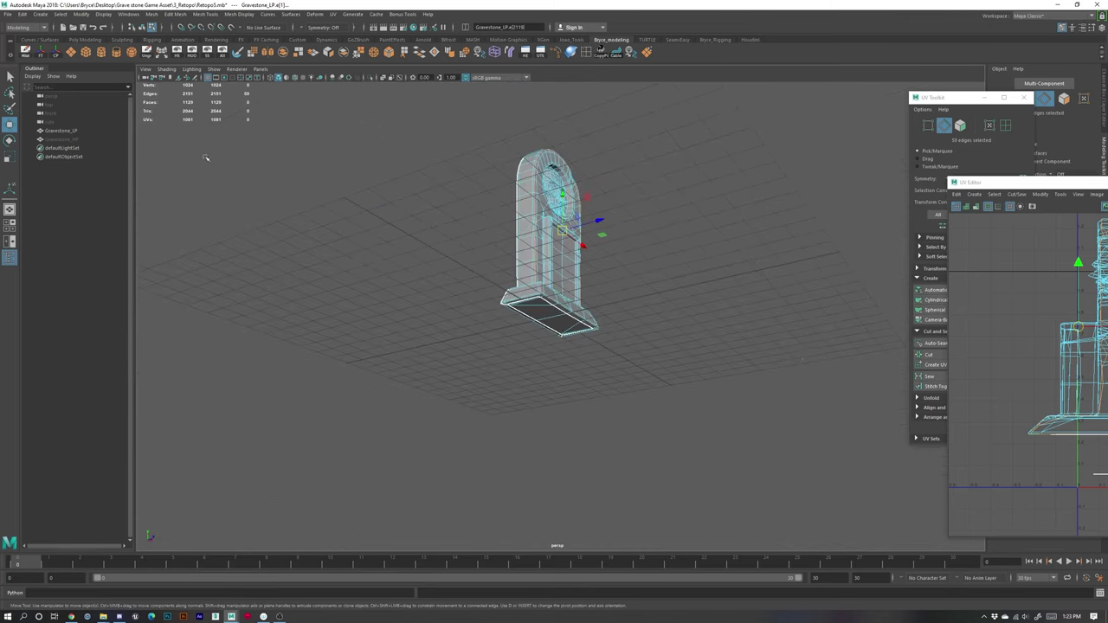
pyautogui.keyDown('alt'); pyautogui.moveTo(840, 208); pyautogui.dragTo(742, 373); pyautogui.keyUp('alt')
pyautogui.keyDown('alt'); pyautogui.moveTo(742, 373); pyautogui.dragTo(908, 372, button='right'); pyautogui.keyUp('alt')
pyautogui.keyDown('alt'); pyautogui.moveTo(613, 369); pyautogui.dragTo(554, 497, button='middle'); pyautogui.keyUp('alt')
pyautogui.keyDown('alt'); pyautogui.moveTo(684, 493); pyautogui.dragTo(610, 490, button='right'); pyautogui.keyUp('alt')
pyautogui.keyDown('alt'); pyautogui.moveTo(611, 490); pyautogui.dragTo(486, 426); pyautogui.keyUp('alt')
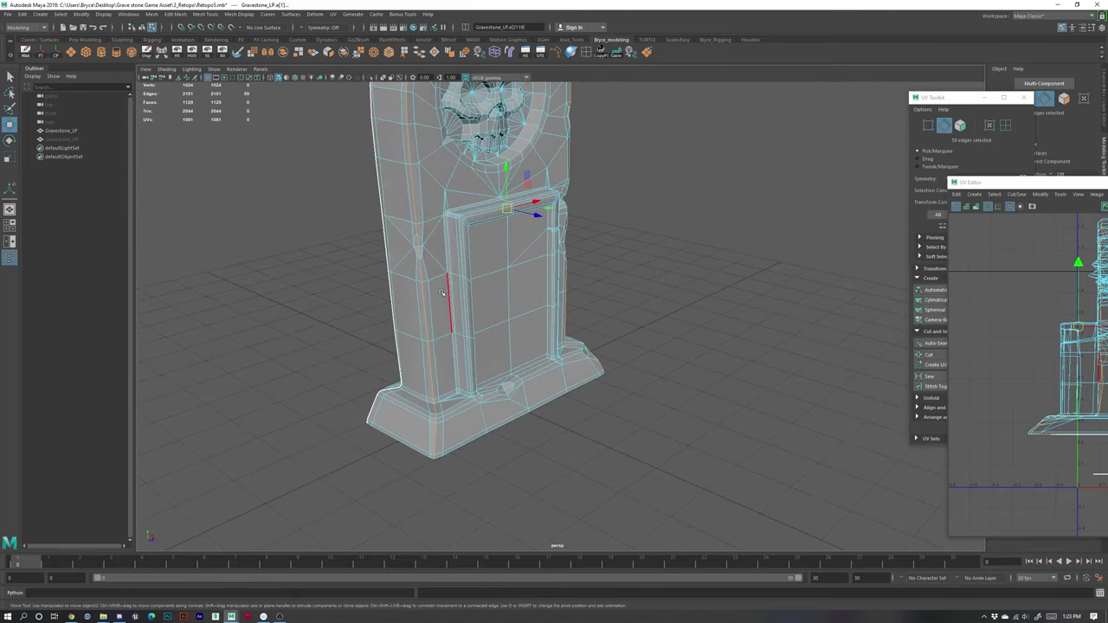
pyautogui.keyDown('alt'); pyautogui.moveTo(452, 250); pyautogui.dragTo(560, 375); pyautogui.keyUp('alt')
pyautogui.hotkey('ctrl', 'z')
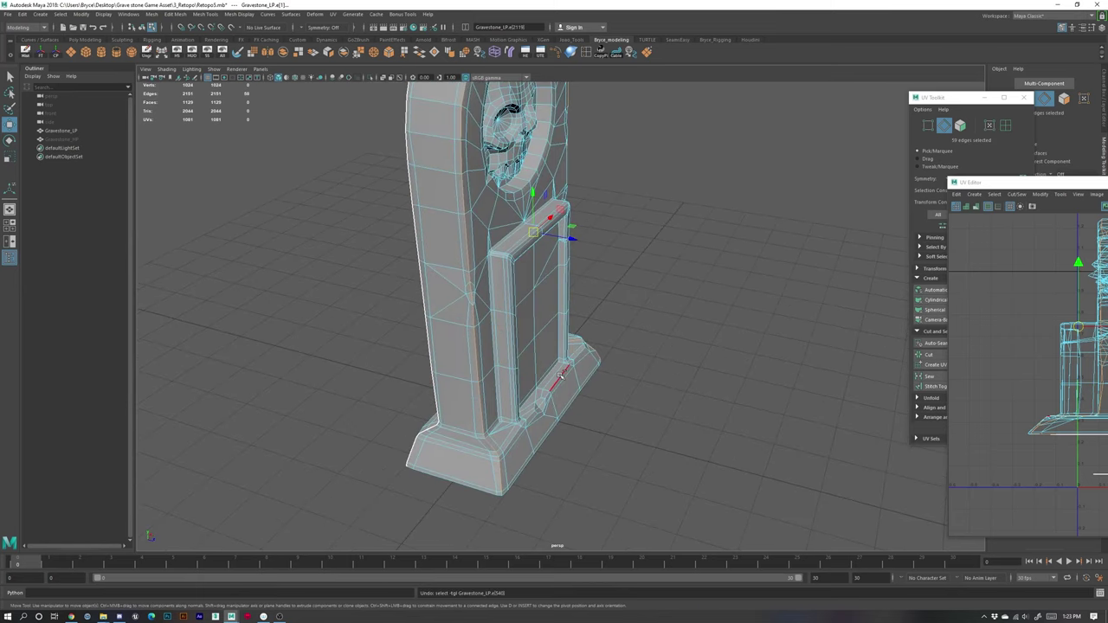
pyautogui.hotkey('ctrl', 'z')
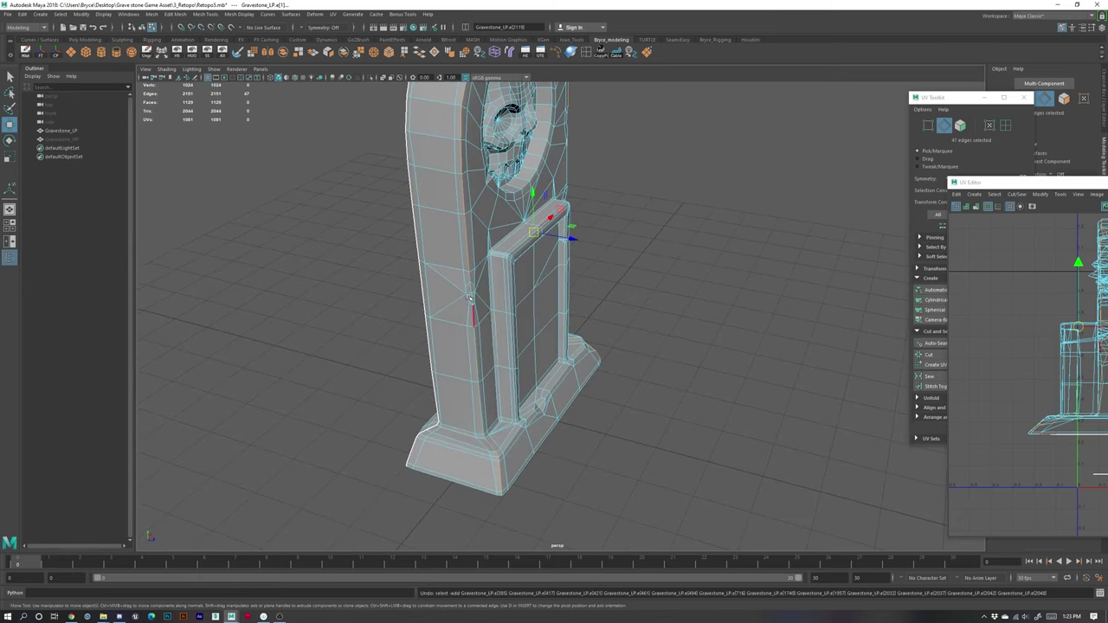
# Step: Add the opposite front corner's edges past its chip and down the base to the underside border
pyautogui.keyDown('alt'); pyautogui.moveTo(470, 309); pyautogui.dragTo(452, 278); pyautogui.keyUp('alt')
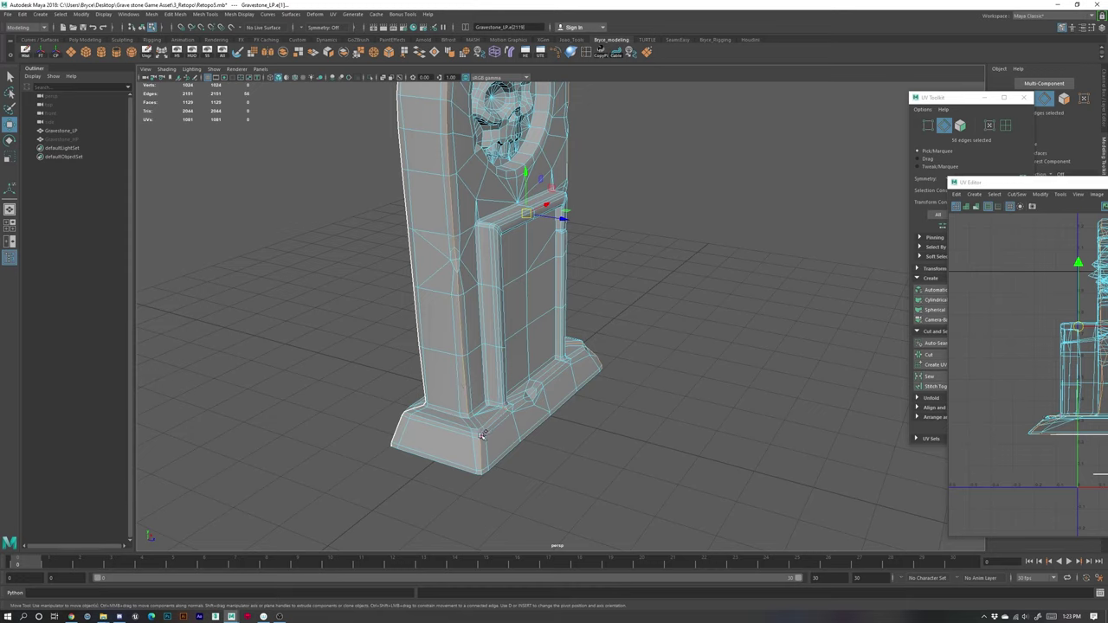
pyautogui.keyDown('alt'); pyautogui.moveTo(546, 465); pyautogui.dragTo(534, 426); pyautogui.keyUp('alt')
pyautogui.keyDown('alt'); pyautogui.moveTo(251, 247); pyautogui.dragTo(311, 240, button='right'); pyautogui.keyUp('alt')
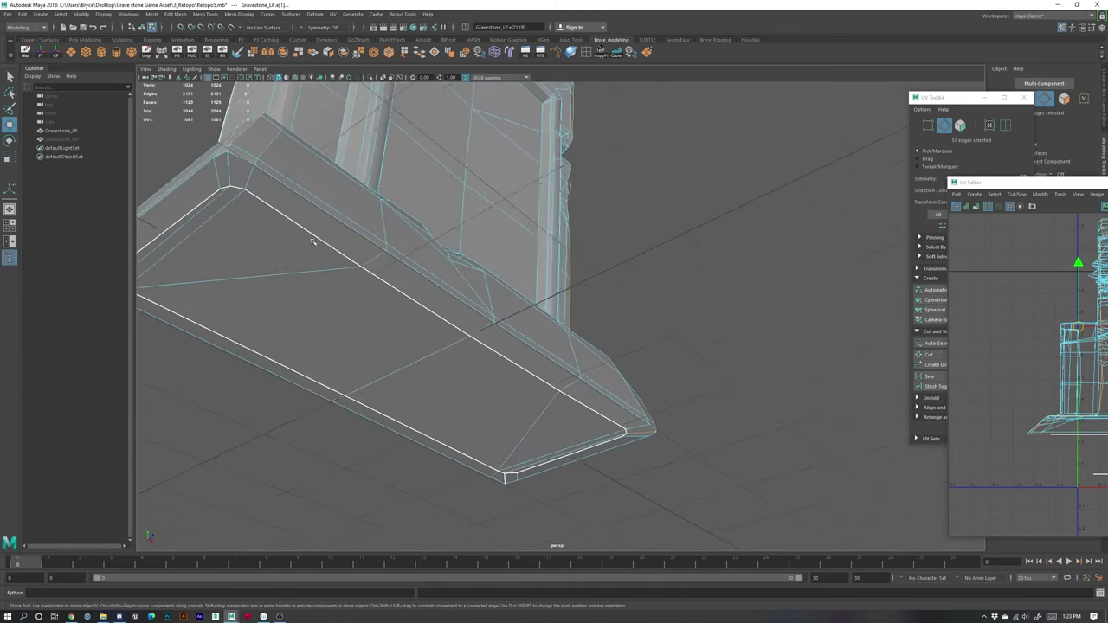
pyautogui.keyDown('alt'); pyautogui.moveTo(312, 240); pyautogui.dragTo(453, 310, button='middle'); pyautogui.keyUp('alt')
pyautogui.keyDown('shift'); pyautogui.click(473, 295); pyautogui.keyUp('shift')
pyautogui.keyDown('shift'); pyautogui.click(478, 270); pyautogui.keyUp('shift')
pyautogui.keyDown('alt'); pyautogui.moveTo(506, 275); pyautogui.dragTo(454, 266, button='right'); pyautogui.keyUp('alt')
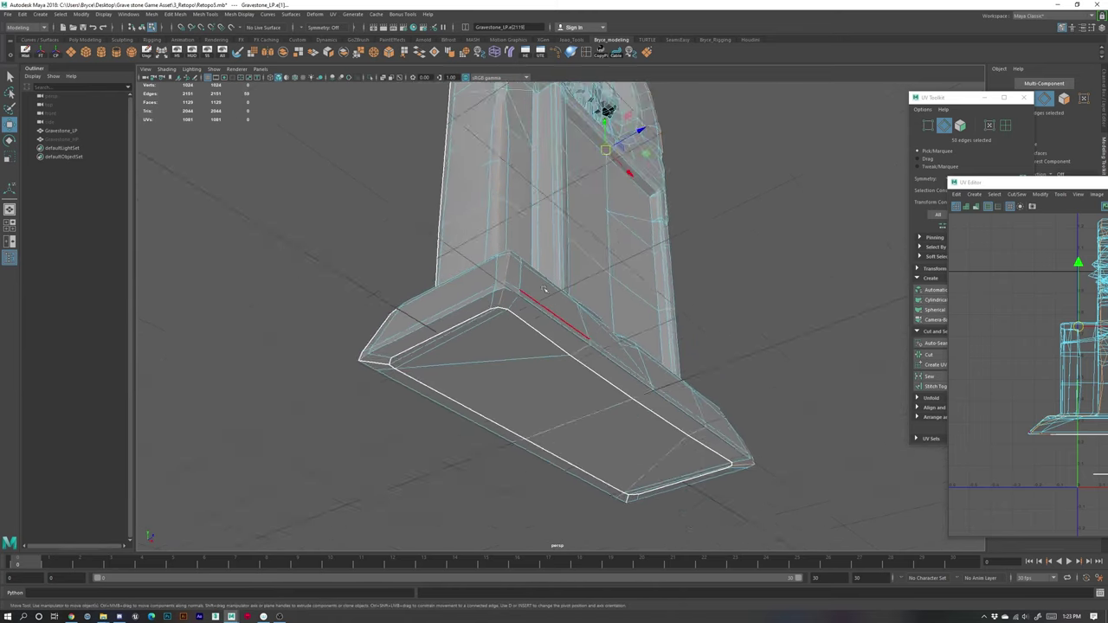
pyautogui.keyDown('alt'); pyautogui.moveTo(454, 267); pyautogui.dragTo(528, 386); pyautogui.keyUp('alt')
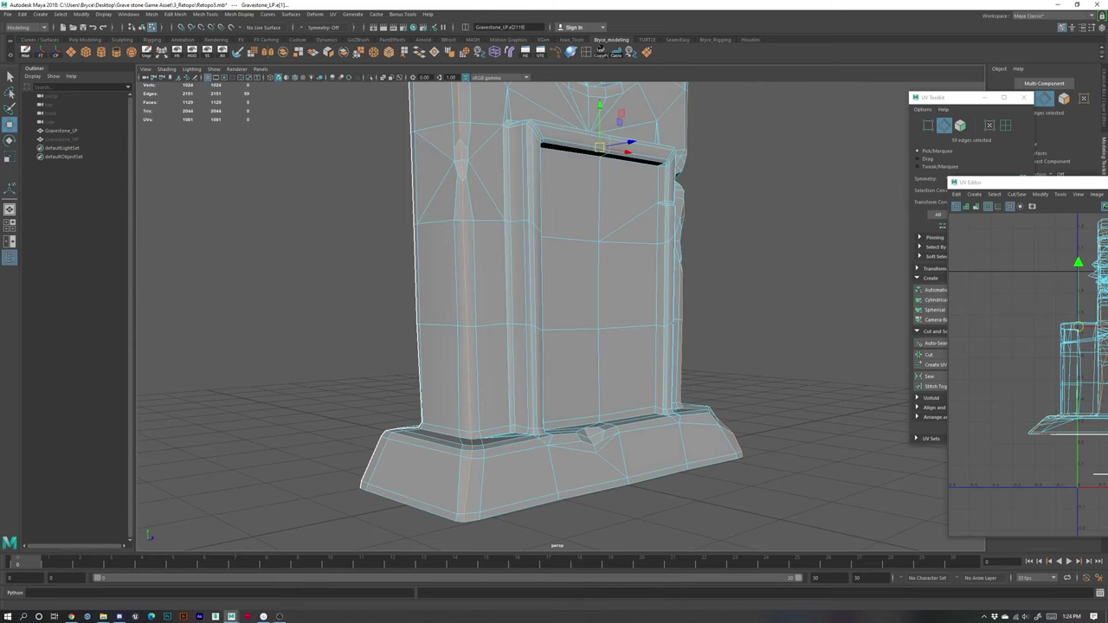
# Step: Cut the UVs along the selected front seam, and move the main gravestone shell slightly sideways to test the separation
pyautogui.moveTo(978, 181); pyautogui.dragTo(426, 115)
pyautogui.click(937, 356)
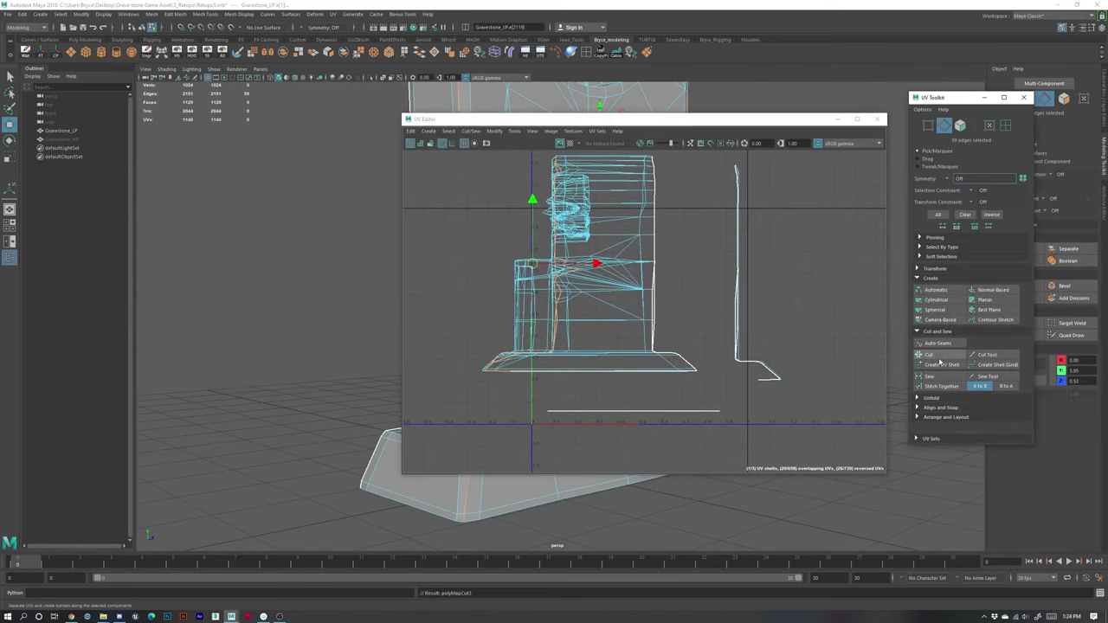
pyautogui.moveTo(546, 246); pyautogui.dragTo(547, 270, button='right')
pyautogui.doubleClick(605, 316)
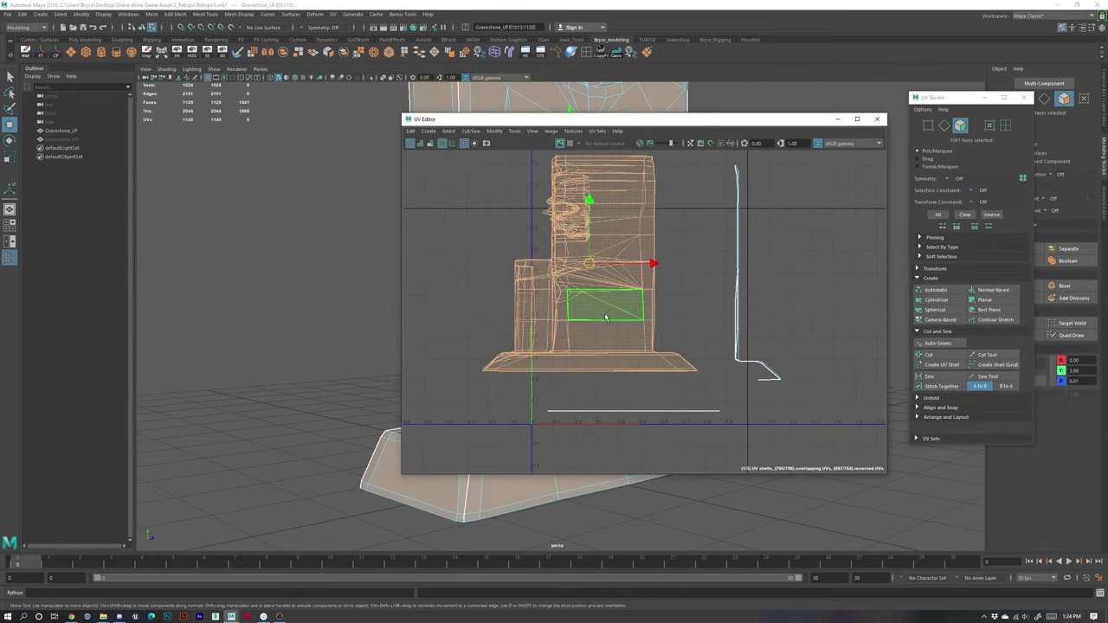
pyautogui.click(661, 279)
pyautogui.doubleClick(597, 284)
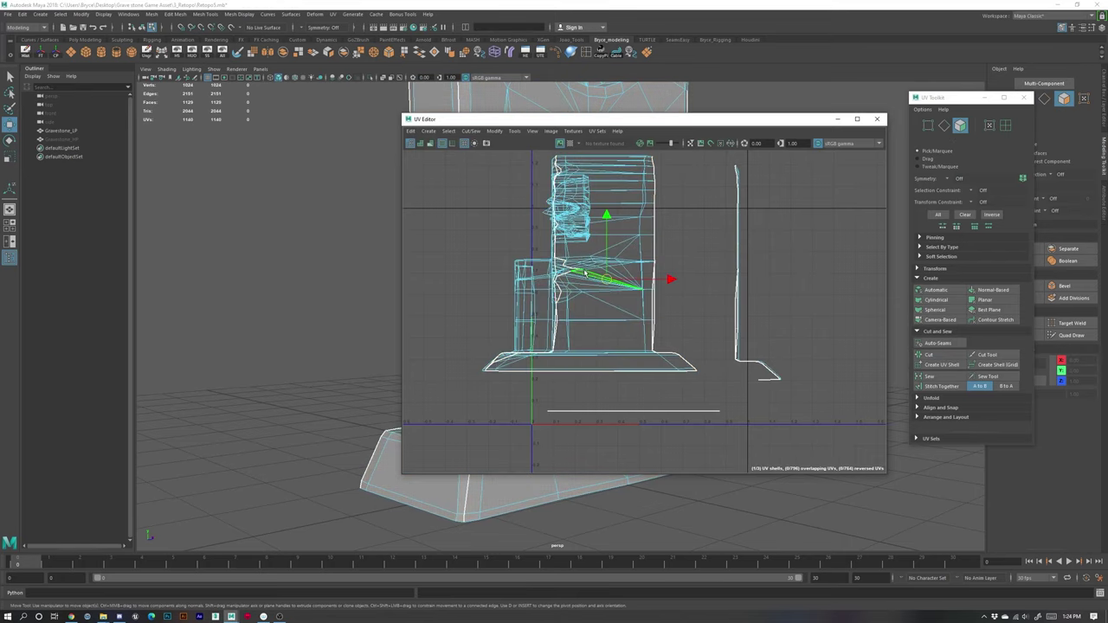
pyautogui.moveTo(590, 267)
pyautogui.mouseDown()
pyautogui.moveTo(581, 237)
pyautogui.moveTo(598, 266)
pyautogui.mouseUp()
# Step: Switch the gravestone back to edge selection and inspect the cracked side's front seam for gaps from the base upwards
pyautogui.keyDown('alt'); pyautogui.moveTo(349, 305); pyautogui.dragTo(172, 327, button='middle'); pyautogui.keyUp('alt')
pyautogui.keyDown('alt'); pyautogui.moveTo(172, 327); pyautogui.dragTo(366, 401); pyautogui.keyUp('alt')
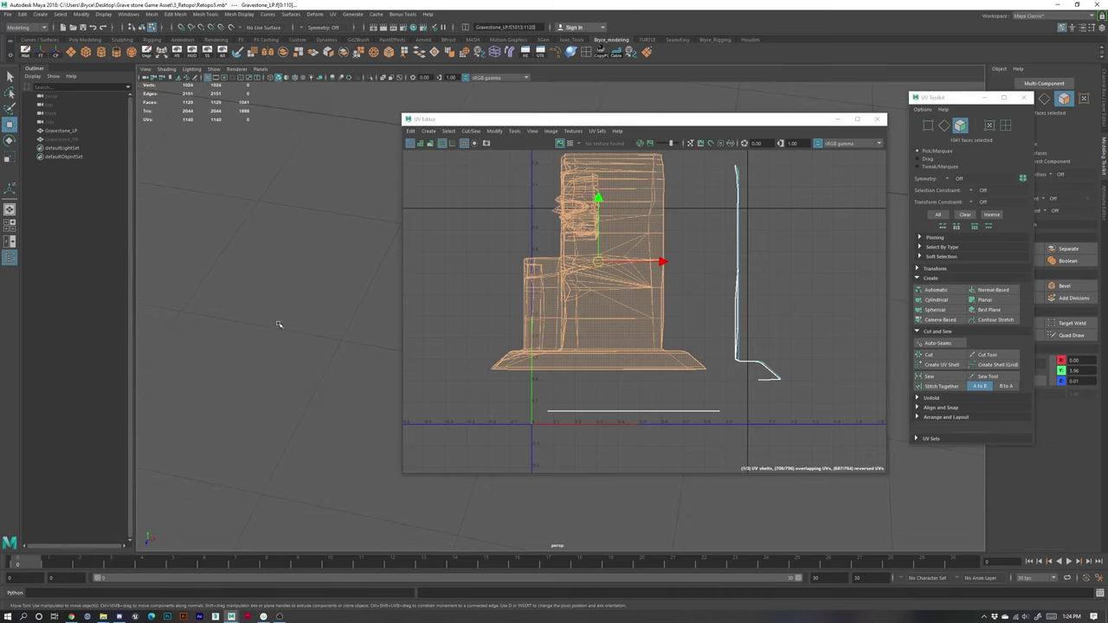
pyautogui.moveTo(689, 120); pyautogui.dragTo(1107, 174)
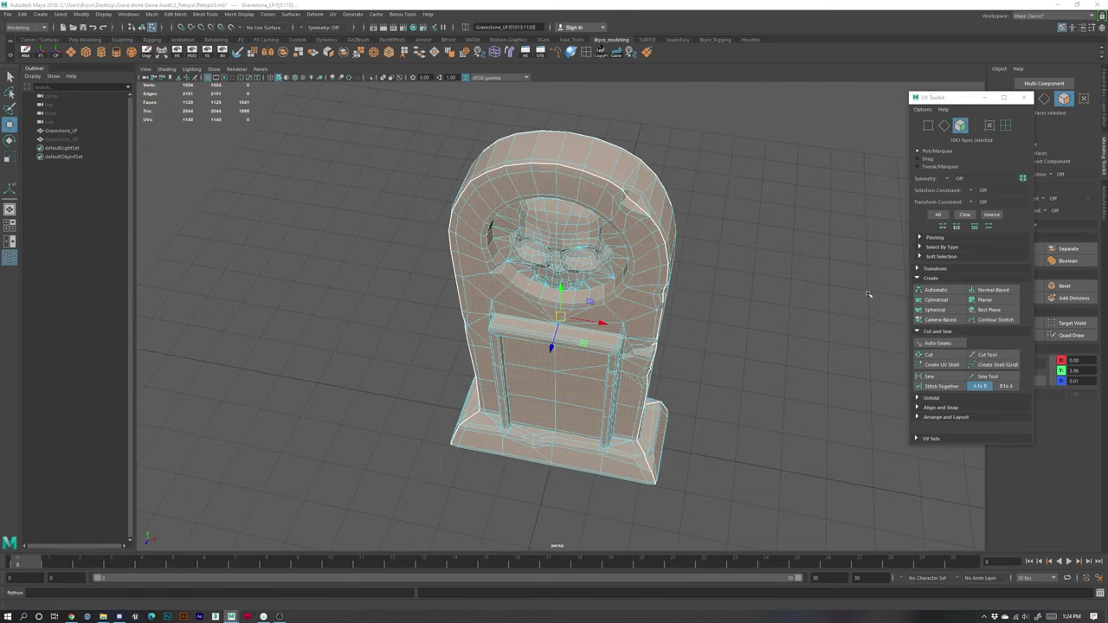
pyautogui.keyDown('alt'); pyautogui.moveTo(871, 295); pyautogui.dragTo(690, 320); pyautogui.keyUp('alt')
pyautogui.keyDown('alt'); pyautogui.moveTo(656, 397); pyautogui.dragTo(598, 234, button='middle'); pyautogui.keyUp('alt')
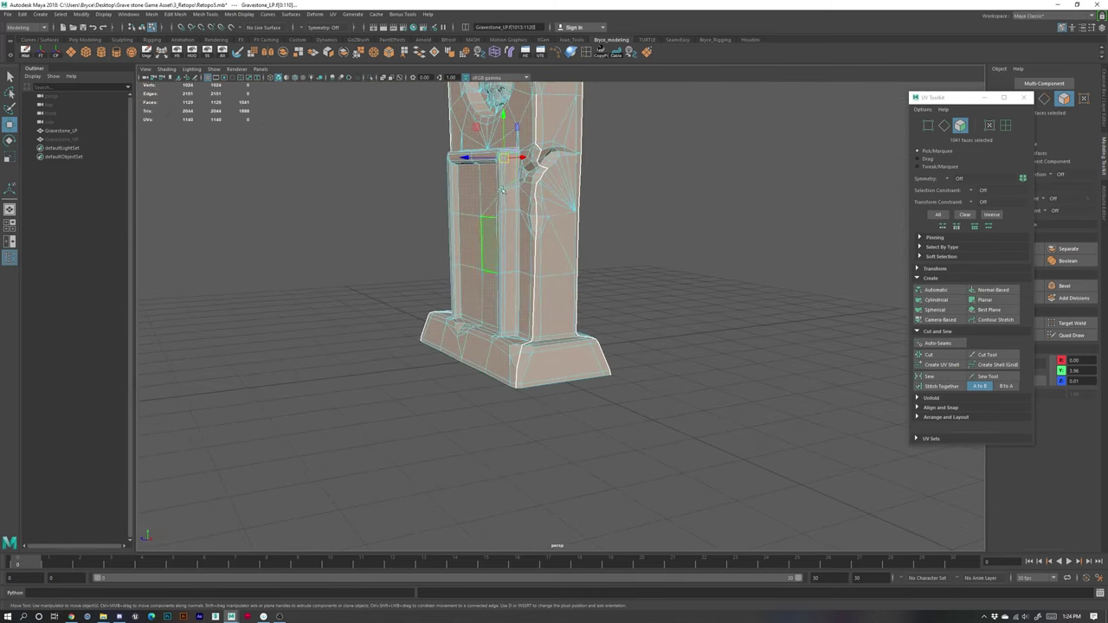
pyautogui.moveTo(504, 180); pyautogui.dragTo(502, 153, button='right')
pyautogui.click(601, 247)
pyautogui.scroll(4, 549, 188)
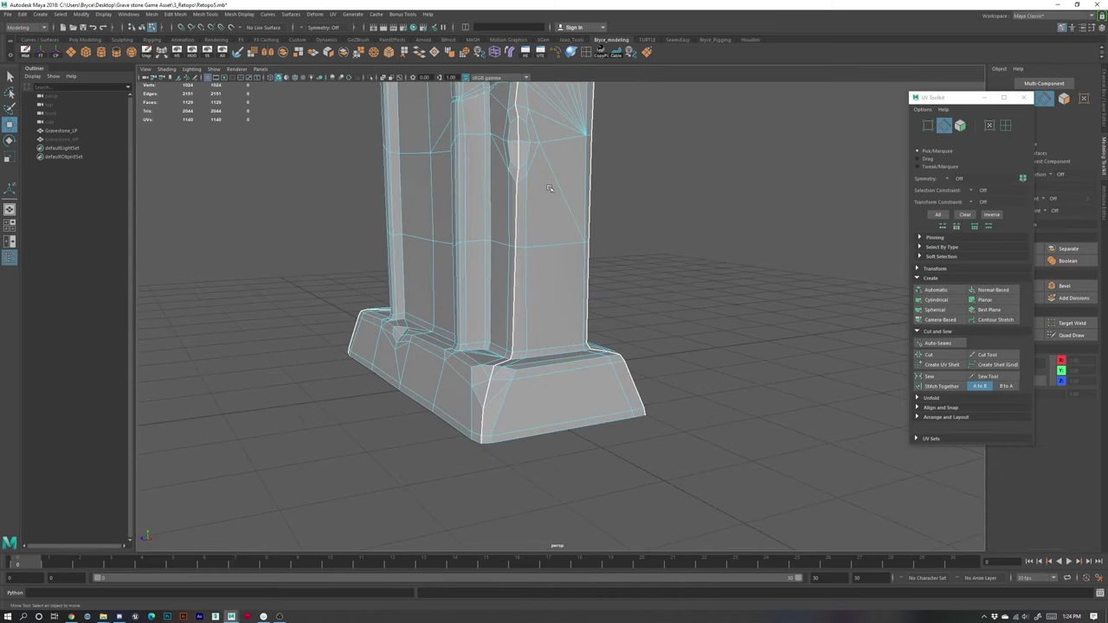
pyautogui.keyDown('alt'); pyautogui.moveTo(540, 339); pyautogui.dragTo(535, 414); pyautogui.keyUp('alt')
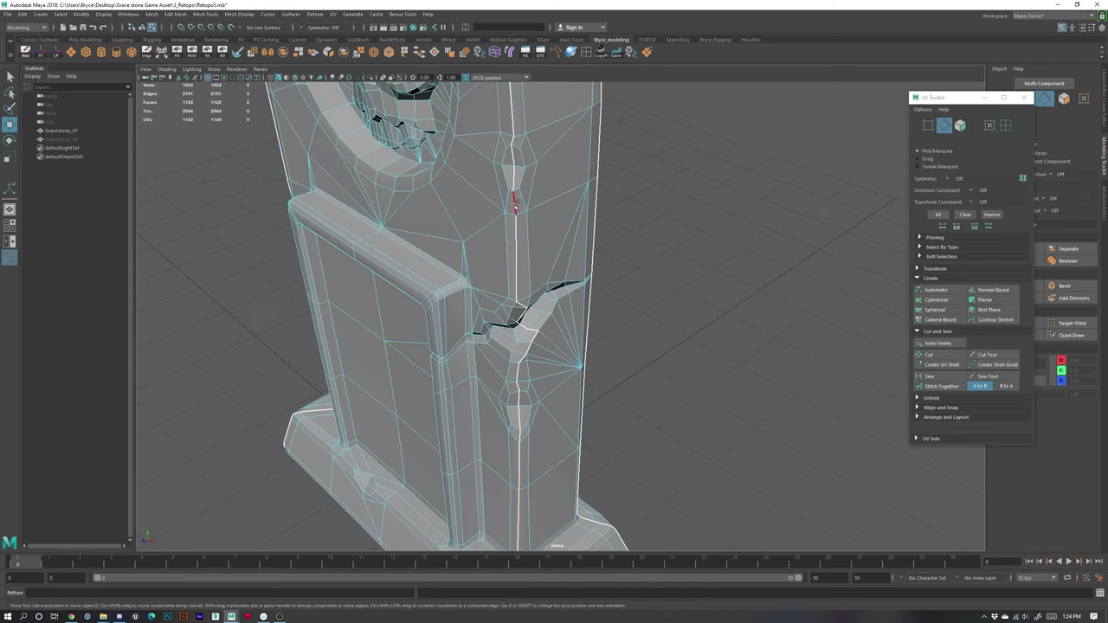
# Step: Select the missed seam edge above the crack on the gravestone's front corner and cut the UVs along it
pyautogui.click(515, 203)
pyautogui.keyDown('alt'); pyautogui.moveTo(516, 205); pyautogui.dragTo(514, 240, button='middle'); pyautogui.keyUp('alt')
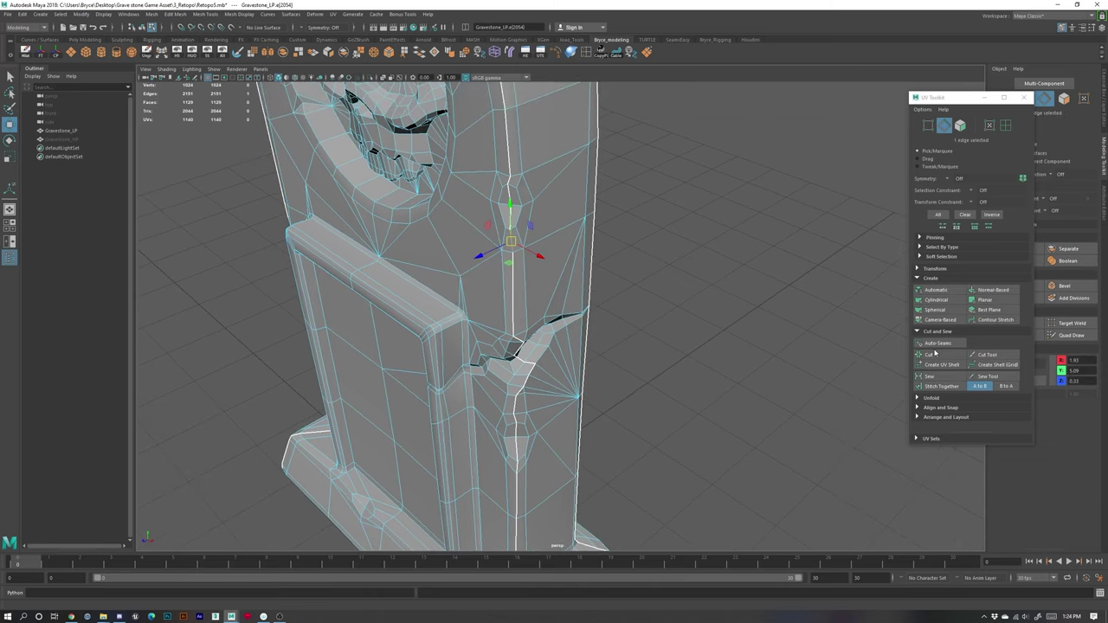
pyautogui.click(929, 355)
# Step: Pull the side shell away from the front shell in the UV layout, and adjust both positions to keep them apart
pyautogui.moveTo(1107, 197); pyautogui.dragTo(540, 116)
pyautogui.moveTo(555, 246); pyautogui.dragTo(555, 275, button='right')
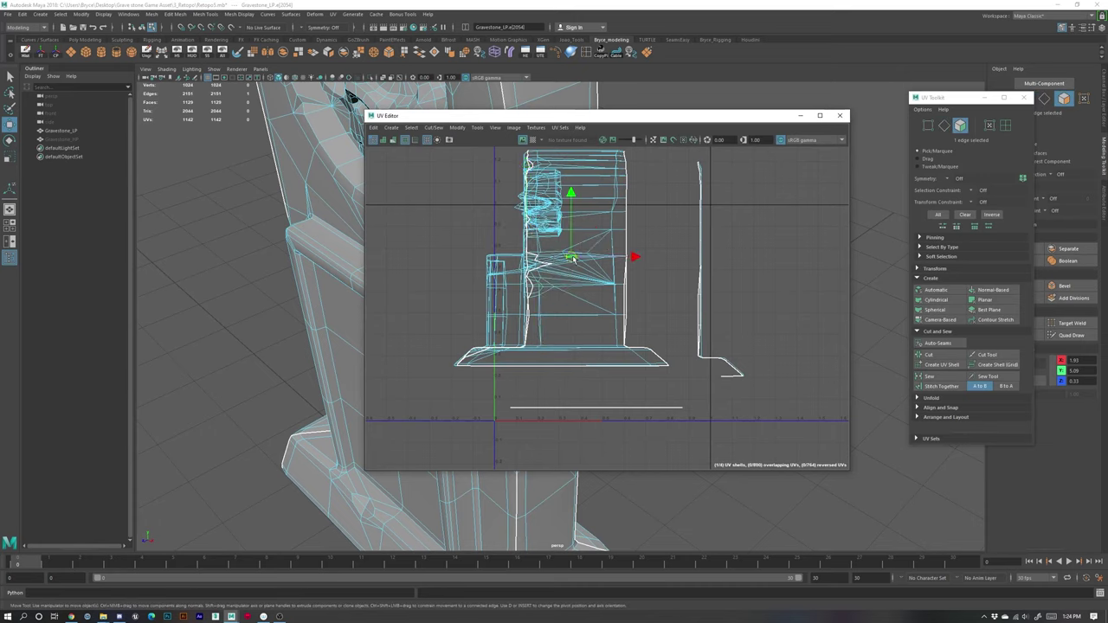
pyautogui.doubleClick(573, 262)
pyautogui.moveTo(561, 254); pyautogui.dragTo(613, 277)
pyautogui.doubleClick(507, 299)
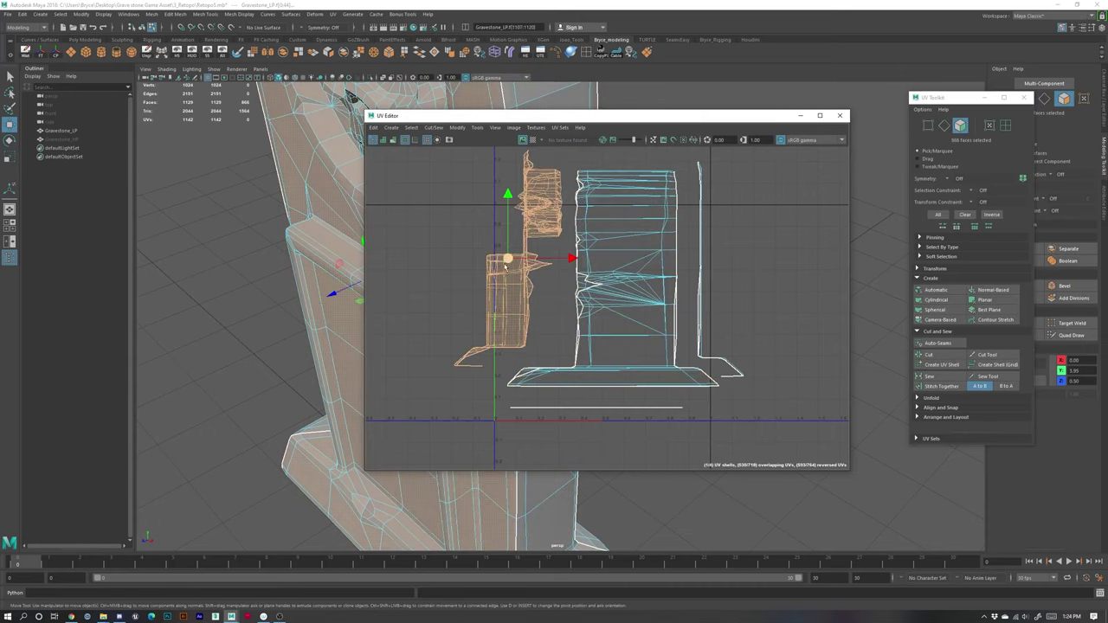
pyautogui.moveTo(507, 251); pyautogui.dragTo(450, 247)
pyautogui.doubleClick(637, 352)
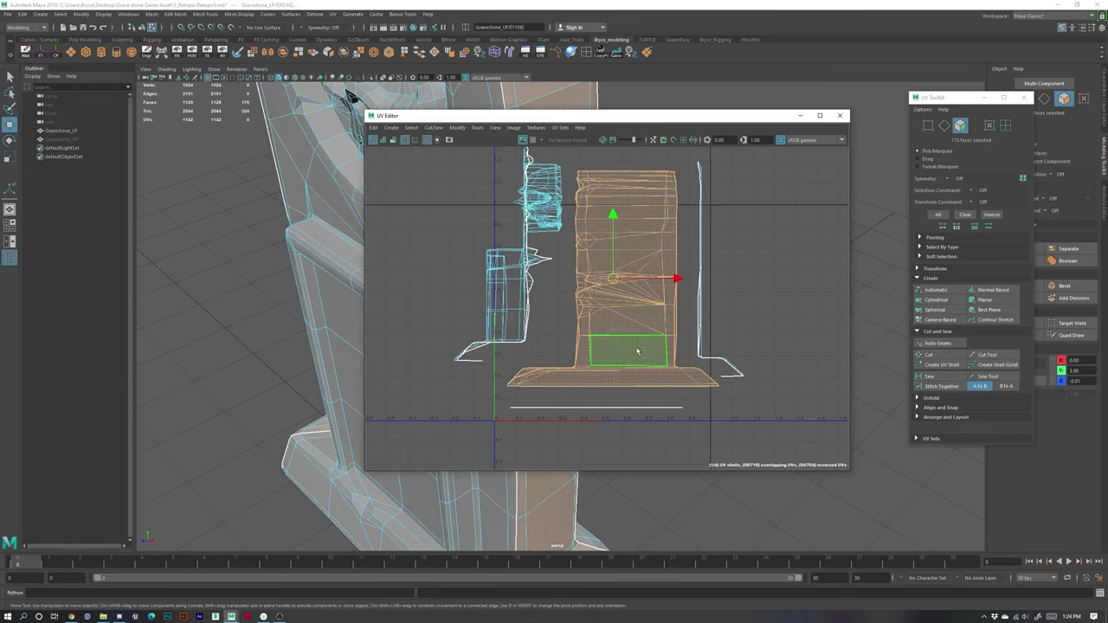
pyautogui.moveTo(612, 279)
pyautogui.mouseDown()
pyautogui.moveTo(619, 244)
pyautogui.moveTo(603, 276)
pyautogui.mouseUp()
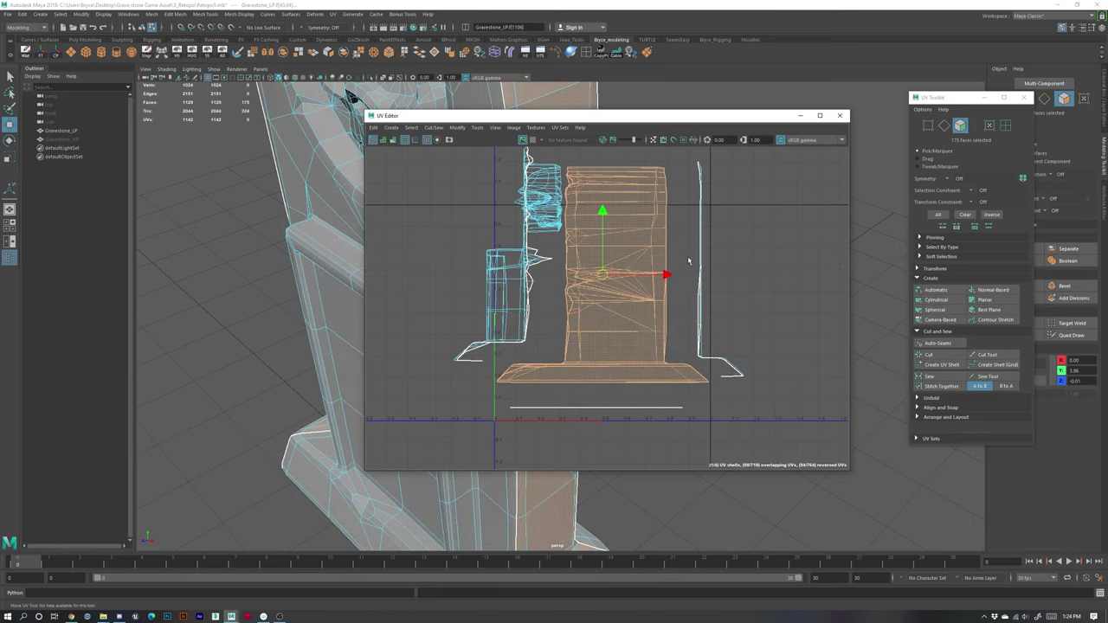
# Step: Check the flat underside shell by selecting its faces, with all the gravestone's UV shells framed together
pyautogui.click(718, 299)
pyautogui.moveTo(536, 392); pyautogui.dragTo(762, 425)
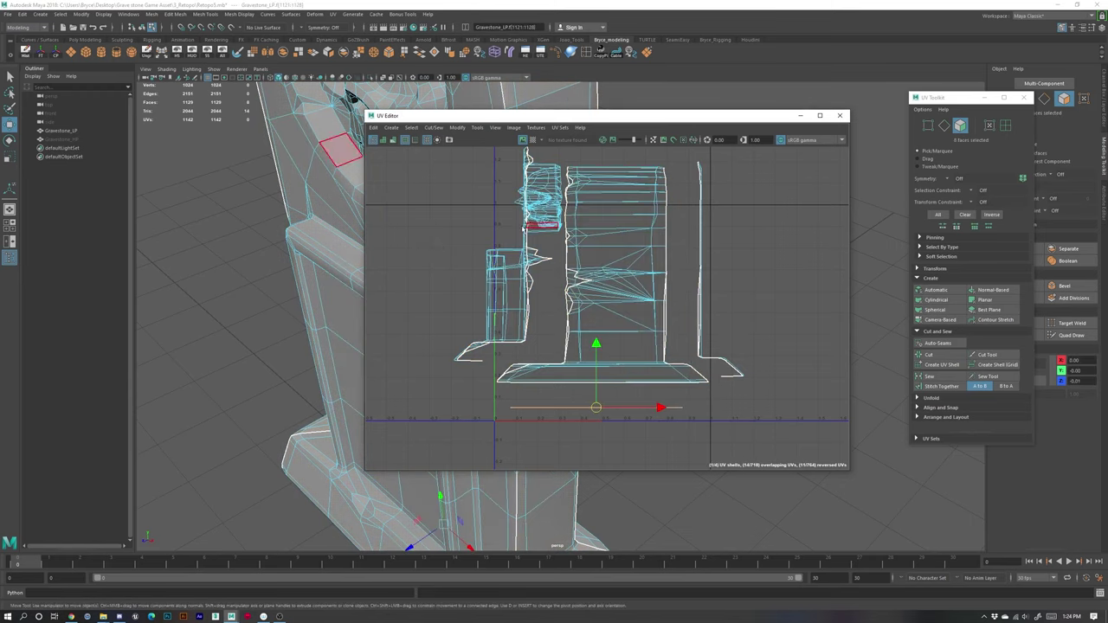
pyautogui.moveTo(606, 116); pyautogui.dragTo(449, 89)
pyautogui.scroll(-3, 554, 340)
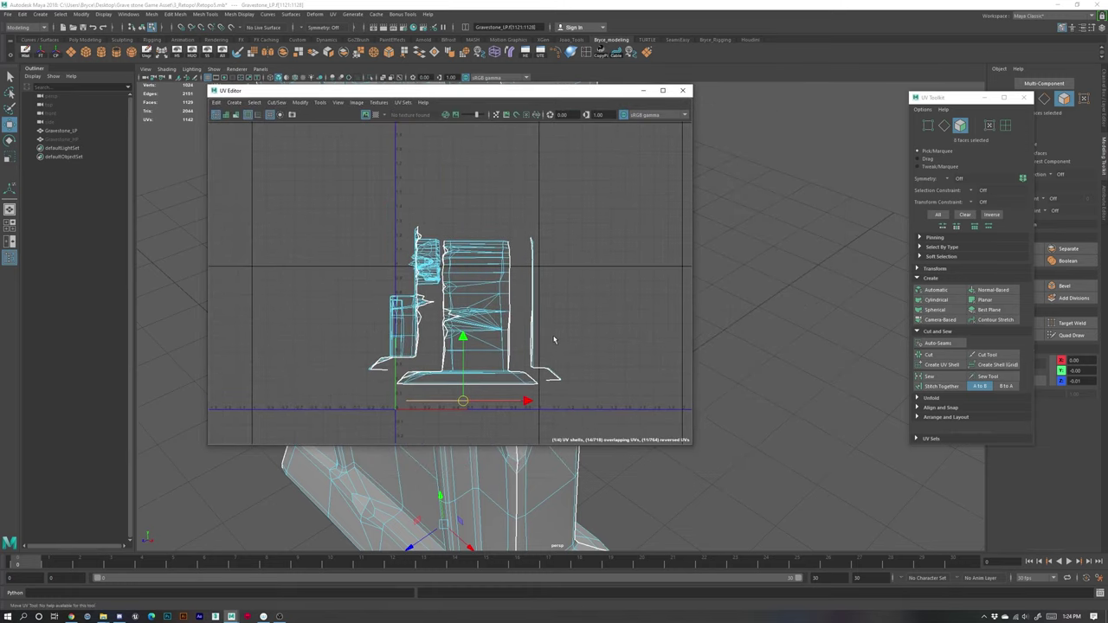
pyautogui.keyDown('alt'); pyautogui.moveTo(528, 338); pyautogui.dragTo(499, 317, button='middle'); pyautogui.keyUp('alt')
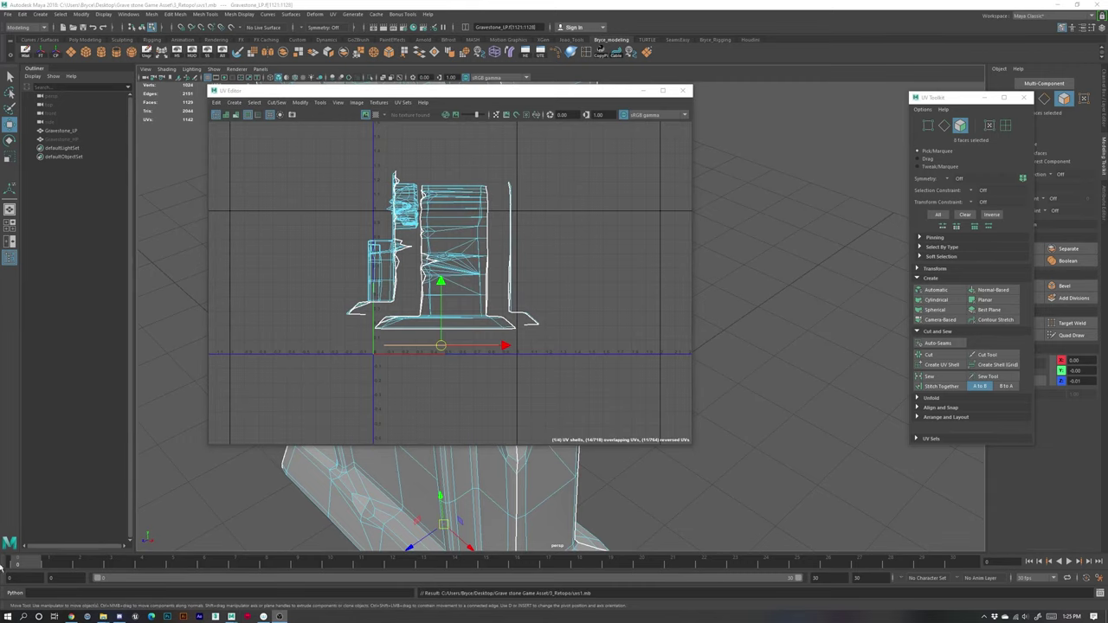
# Step: Select all the gravestone's UV shells and unfold them
pyautogui.click(486, 257)
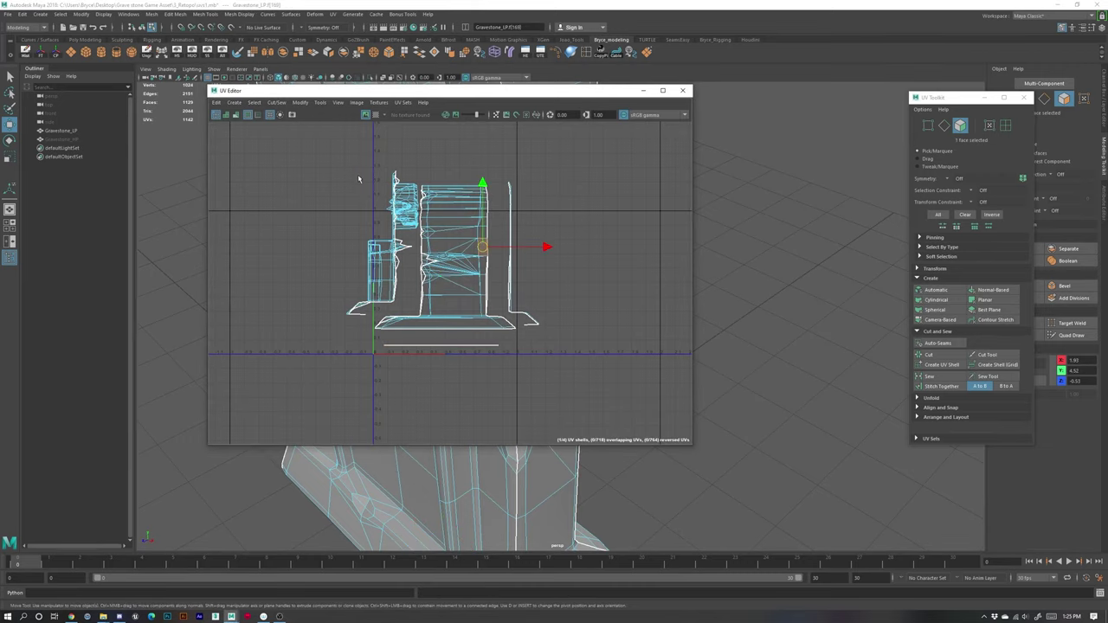
pyautogui.moveTo(299, 148); pyautogui.dragTo(592, 363)
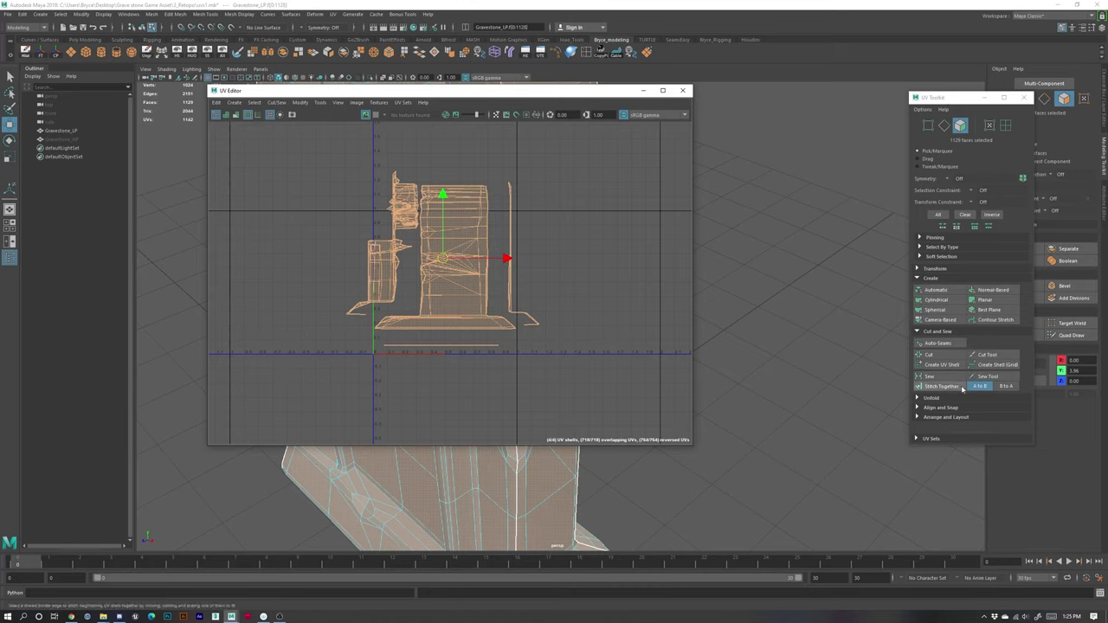
pyautogui.click(931, 397)
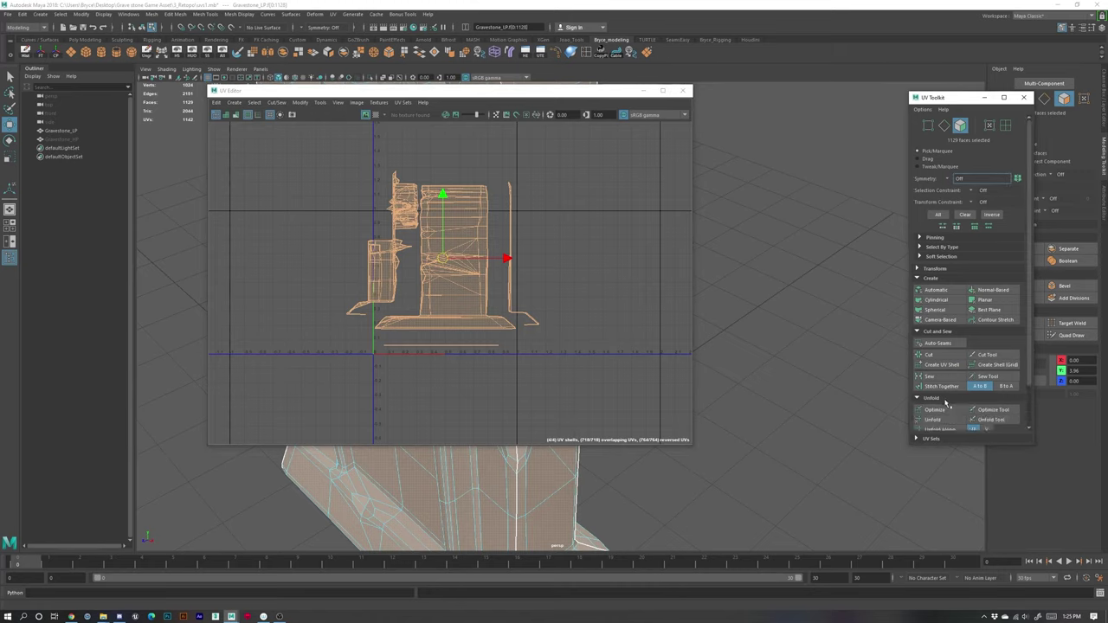
pyautogui.scroll(-1, 945, 389)
pyautogui.click(936, 373)
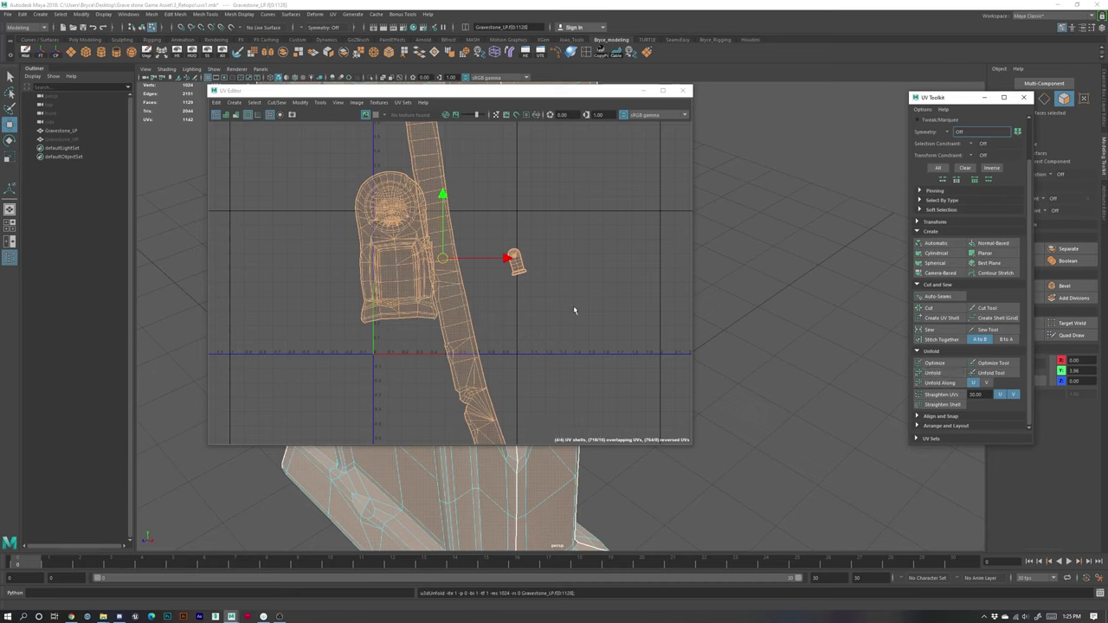
pyautogui.press('f')
pyautogui.keyDown('alt'); pyautogui.moveTo(528, 330); pyautogui.dragTo(549, 301, button='middle'); pyautogui.keyUp('alt')
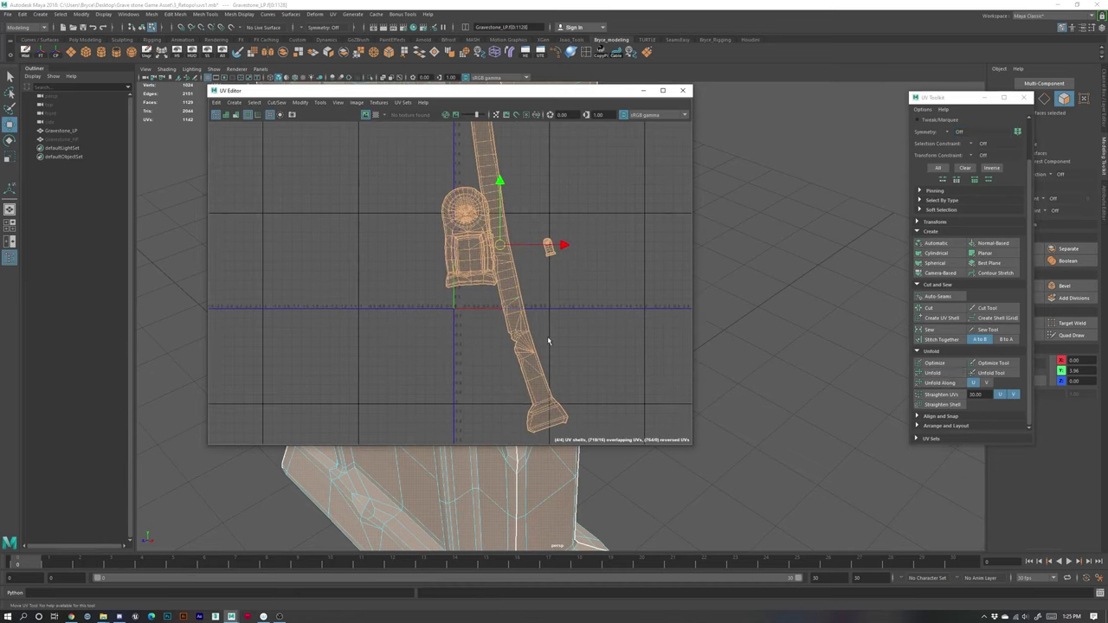
# Step: Spread the unfolded front, side and back shells apart so that they no longer overlap
pyautogui.click(586, 320)
pyautogui.click(452, 242)
pyautogui.doubleClick(452, 242)
pyautogui.moveTo(467, 241); pyautogui.dragTo(390, 242)
pyautogui.click(494, 259)
pyautogui.moveTo(537, 229); pyautogui.dragTo(484, 229)
pyautogui.click(549, 248)
pyautogui.doubleClick(552, 252)
pyautogui.moveTo(549, 247); pyautogui.dragTo(503, 268)
# Step: Inspect the gravestone base's underside and select one of its faces to locate its UVs
pyautogui.keyDown('alt'); pyautogui.moveTo(507, 171); pyautogui.dragTo(524, 139, button='middle'); pyautogui.keyUp('alt')
pyautogui.moveTo(566, 91); pyautogui.dragTo(300, 72)
pyautogui.keyDown('alt'); pyautogui.moveTo(605, 473); pyautogui.dragTo(601, 360); pyautogui.keyUp('alt')
pyautogui.keyDown('alt'); pyautogui.moveTo(601, 360); pyautogui.dragTo(723, 348, button='middle'); pyautogui.keyUp('alt')
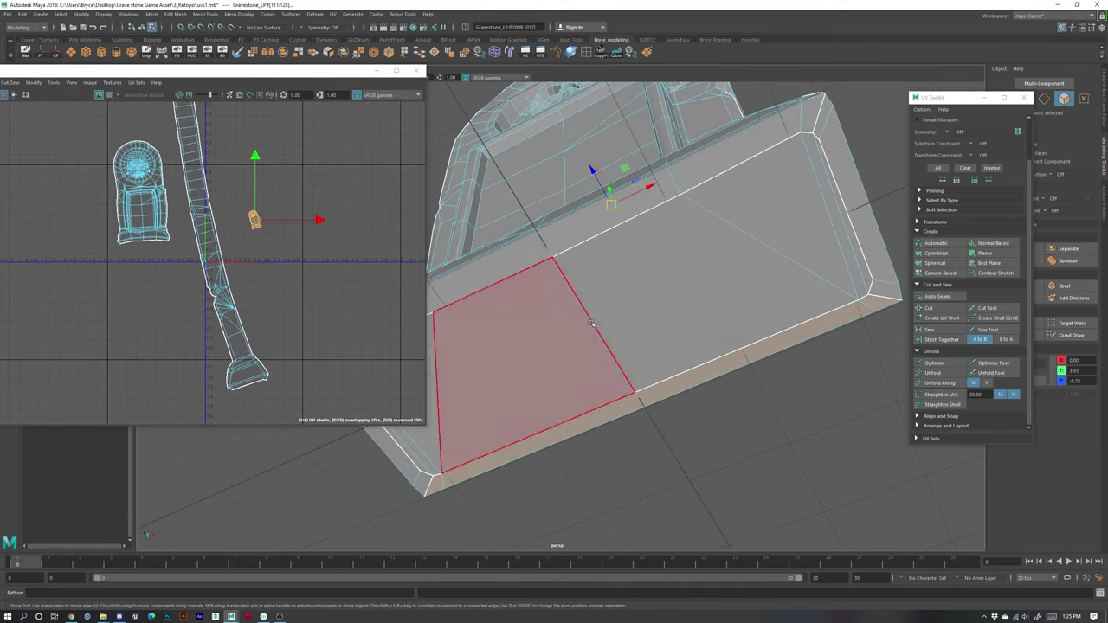
pyautogui.click(579, 333)
pyautogui.scroll(4, 245, 252)
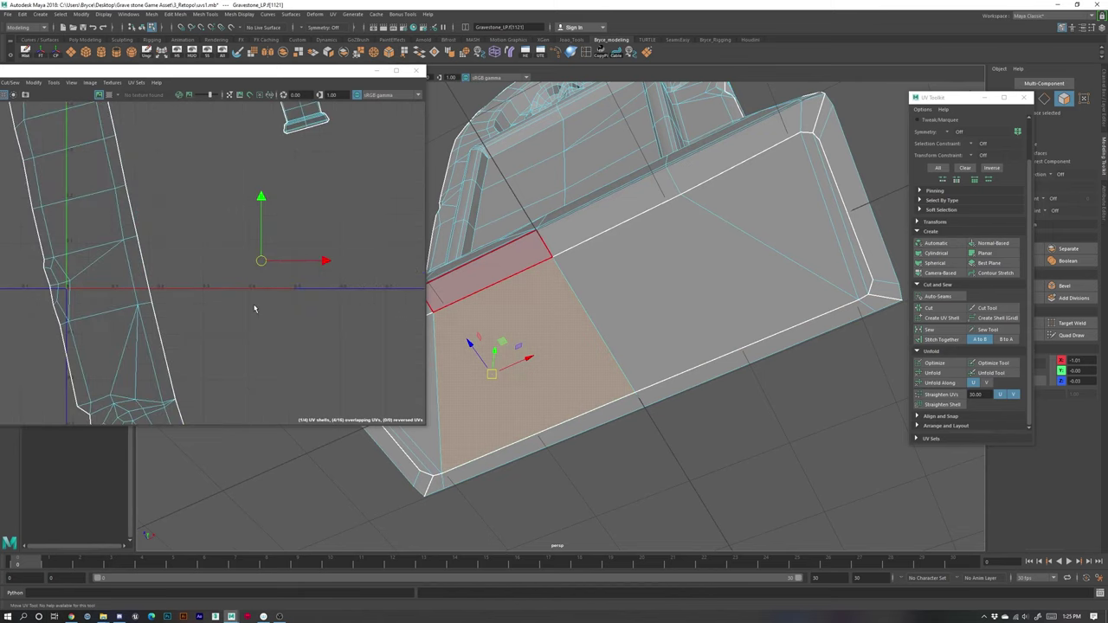
# Step: Select all faces of the base's underside and apply a planar UV projection to them
pyautogui.press('f')
pyautogui.keyDown('shift'); pyautogui.click(518, 388); pyautogui.keyUp('shift')
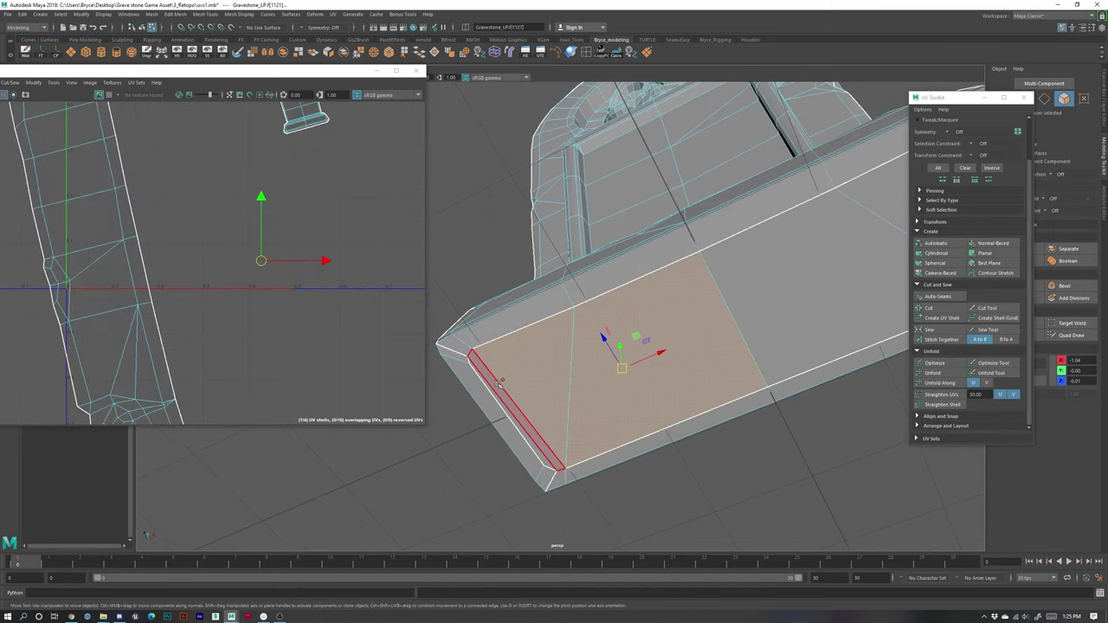
pyautogui.keyDown('shift'); pyautogui.click(498, 382); pyautogui.keyUp('shift')
pyautogui.keyDown('shift'); pyautogui.click(747, 284); pyautogui.keyUp('shift')
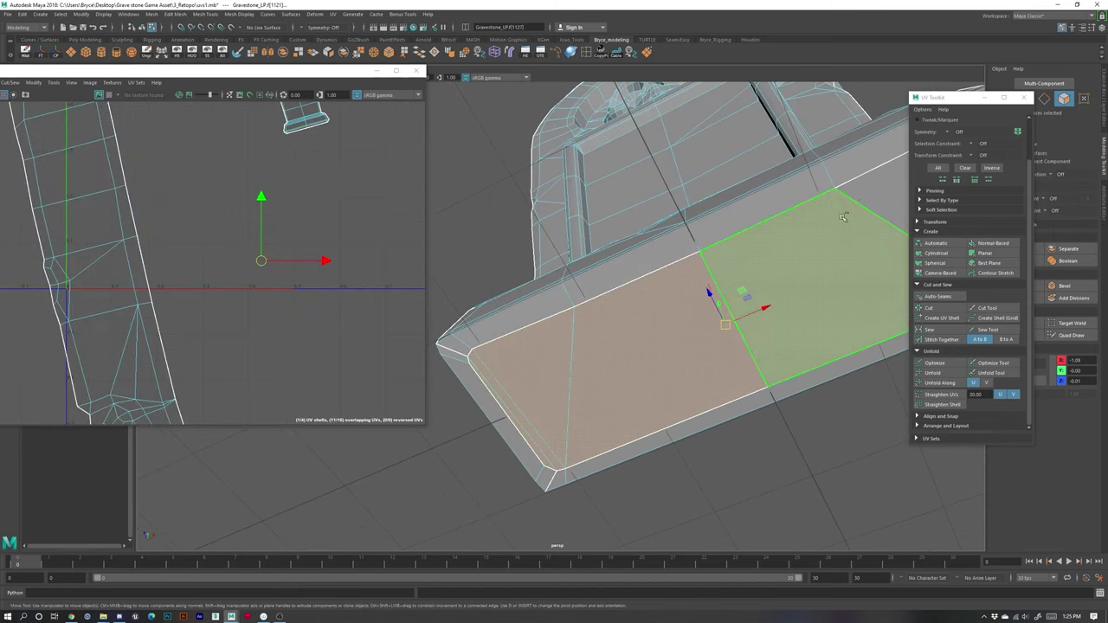
pyautogui.press('f')
pyautogui.keyDown('alt'); pyautogui.moveTo(631, 278); pyautogui.dragTo(508, 286, button='middle'); pyautogui.keyUp('alt')
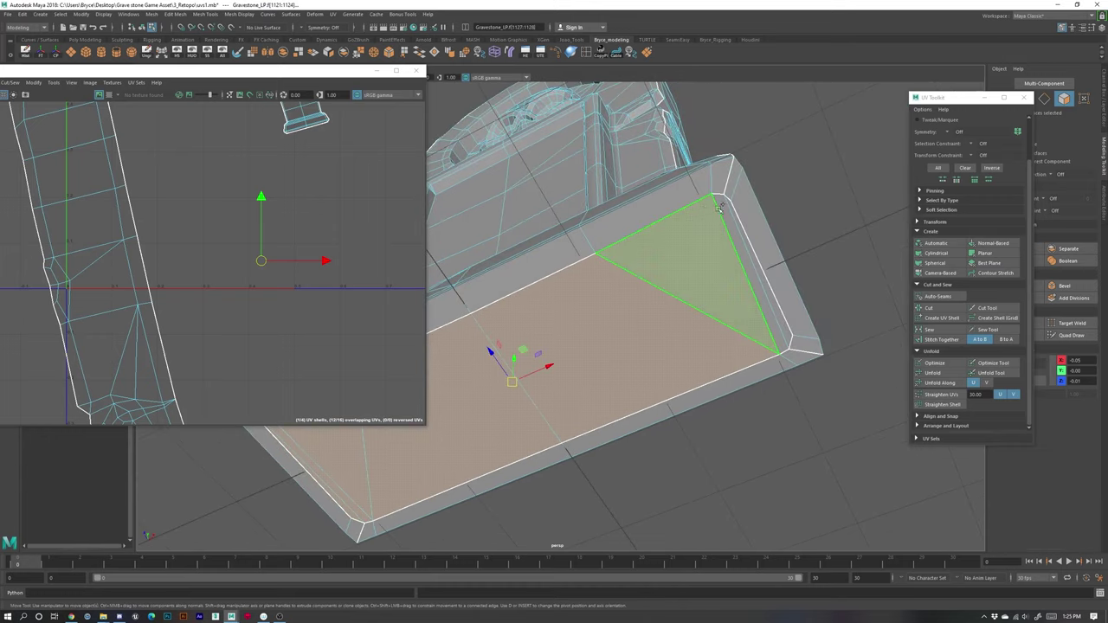
pyautogui.click(983, 253)
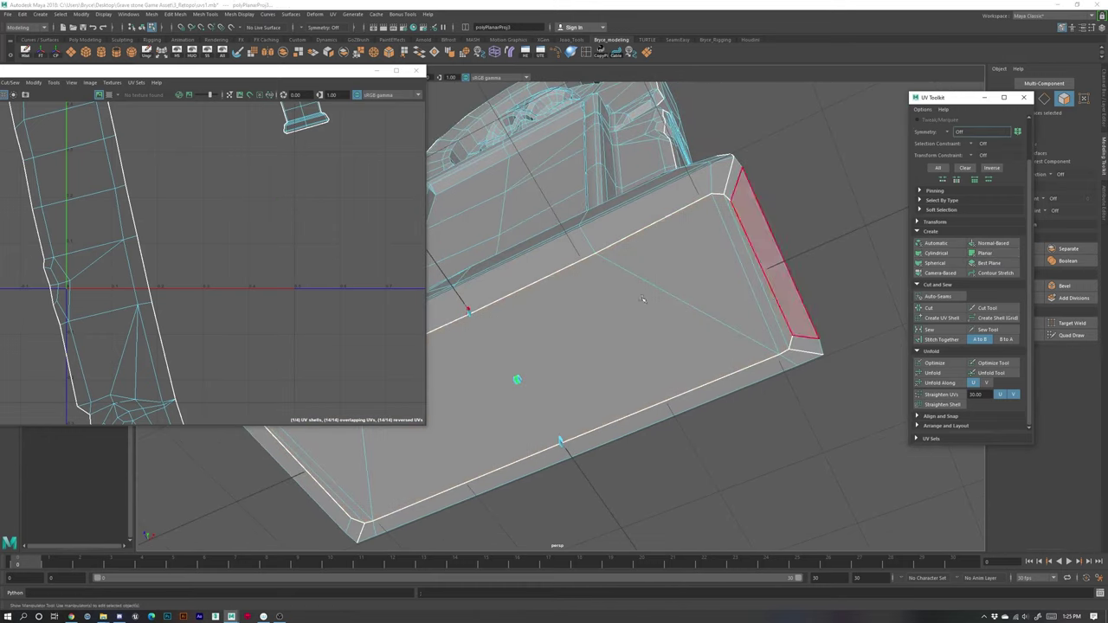
# Step: Unfold the newly projected underside shell
pyautogui.scroll(-4, 329, 263)
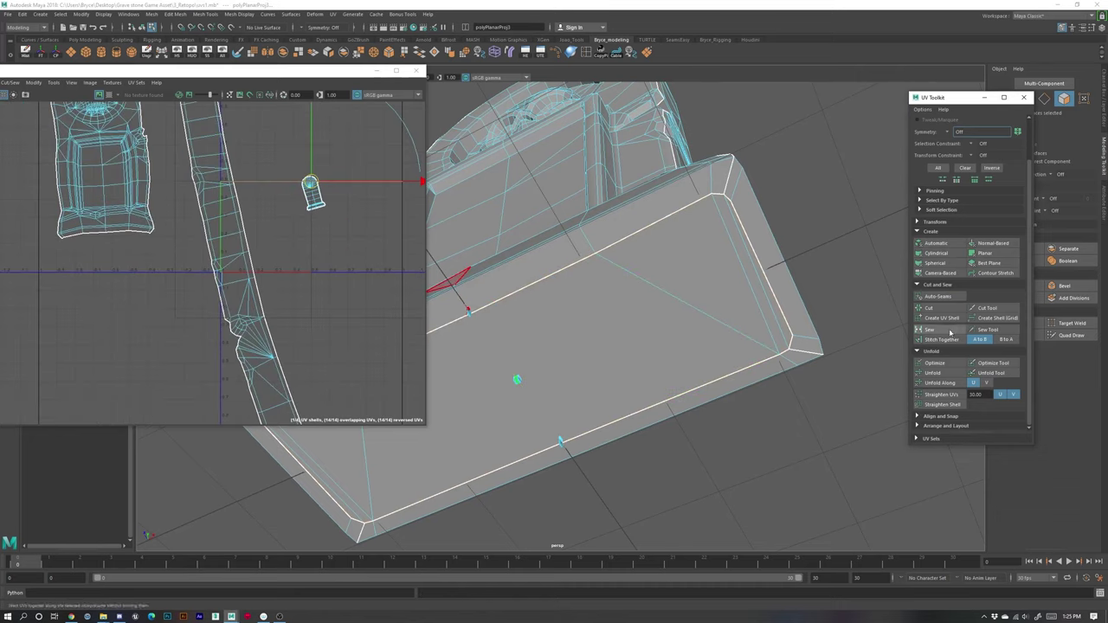
pyautogui.click(935, 374)
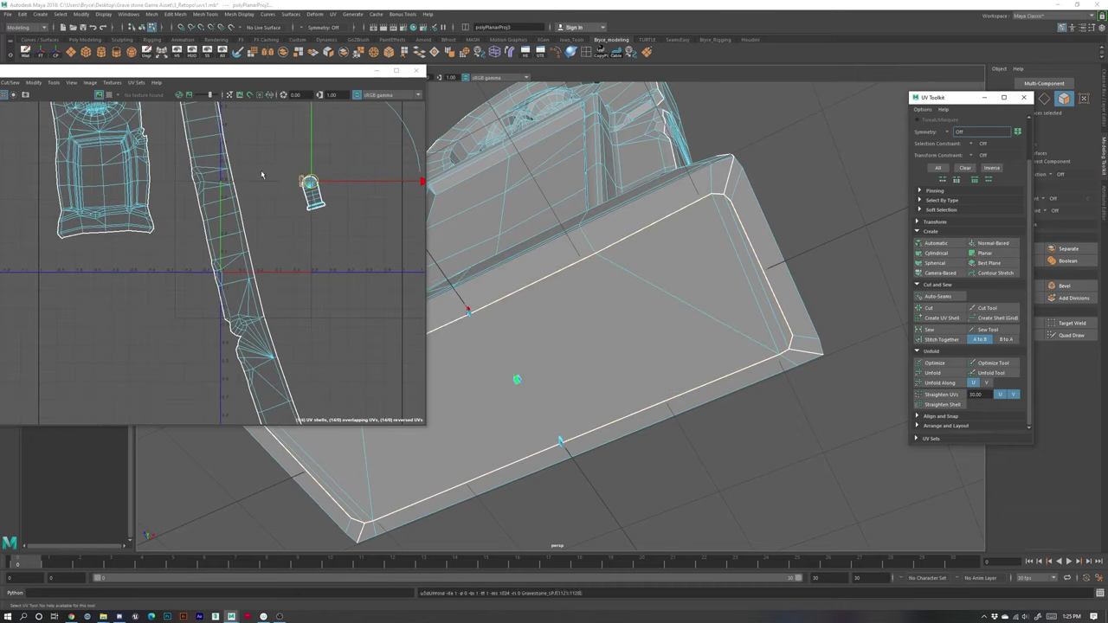
pyautogui.scroll(5, 303, 199)
pyautogui.scroll(-3, 288, 214)
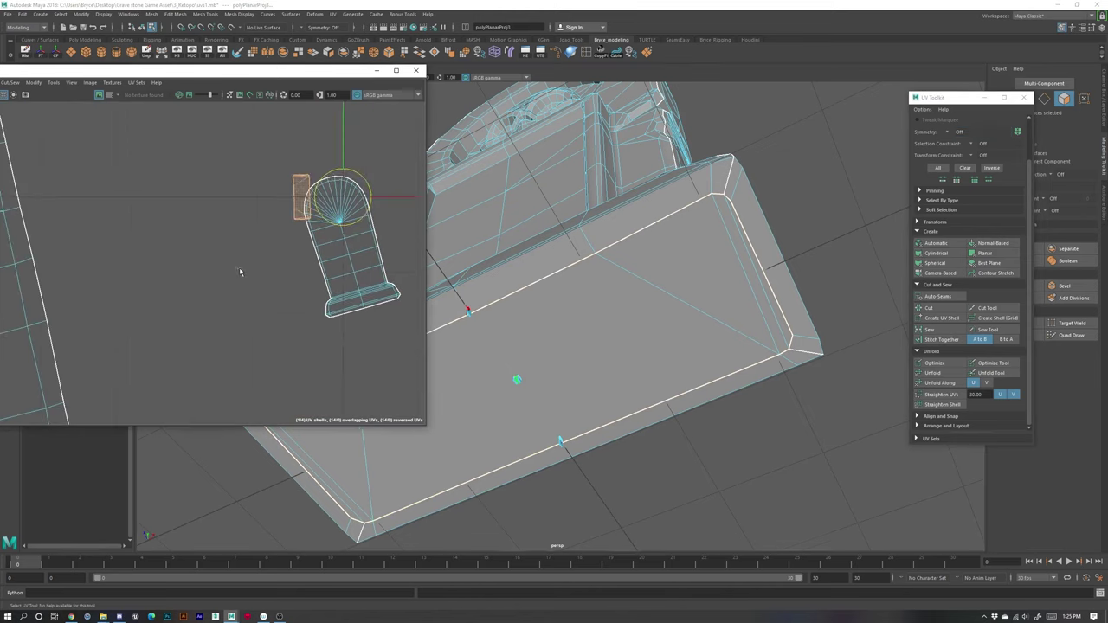
# Step: Move the underside shell away from the back shell into empty UV space
pyautogui.click(309, 208)
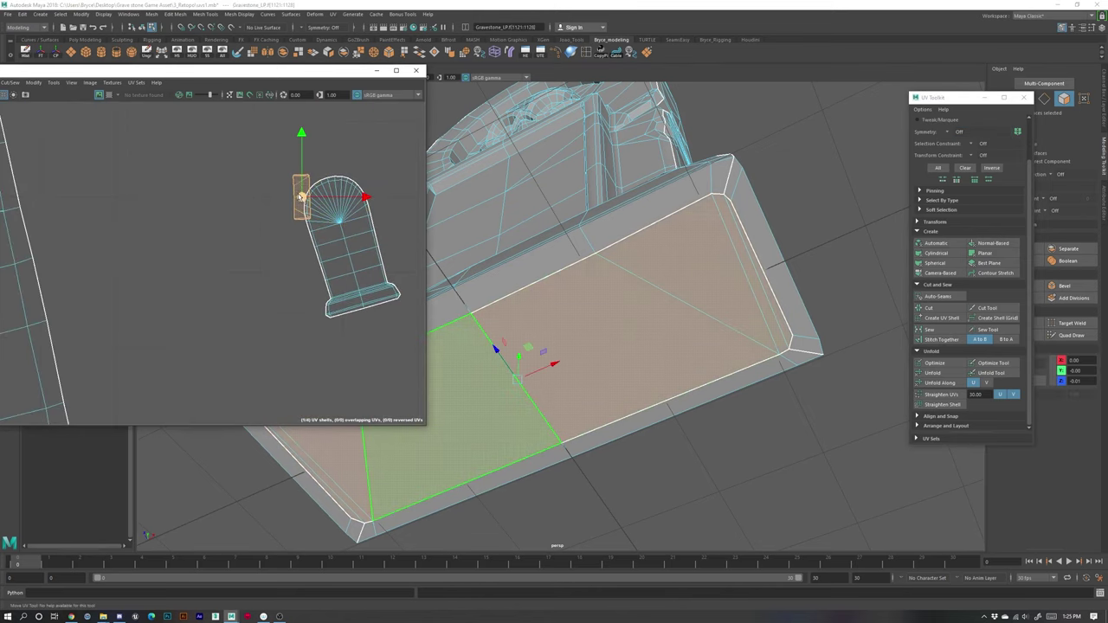
pyautogui.moveTo(301, 196); pyautogui.dragTo(166, 217)
pyautogui.click(230, 307)
pyautogui.scroll(-2, 191, 243)
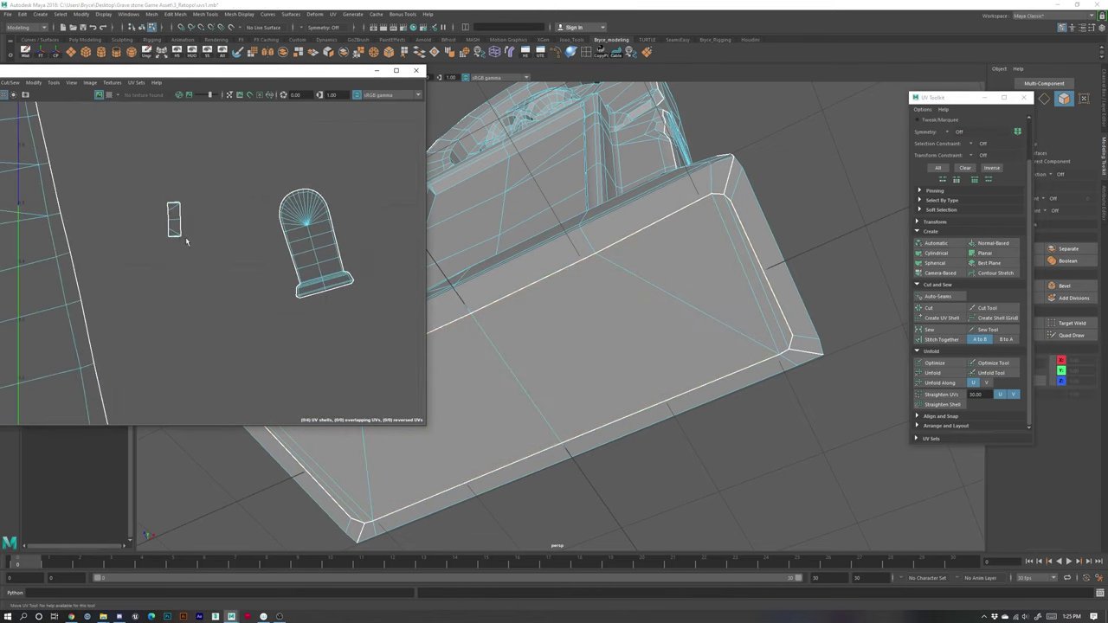
pyautogui.scroll(-4, 186, 242)
# Step: Examine the unfolded front, side, underside and back shells for distortion and differences in relative size
pyautogui.moveTo(335, 74); pyautogui.dragTo(578, 96)
pyautogui.scroll(-5, 470, 260)
pyautogui.keyDown('alt'); pyautogui.moveTo(470, 265); pyautogui.dragTo(459, 283, button='middle'); pyautogui.keyUp('alt')
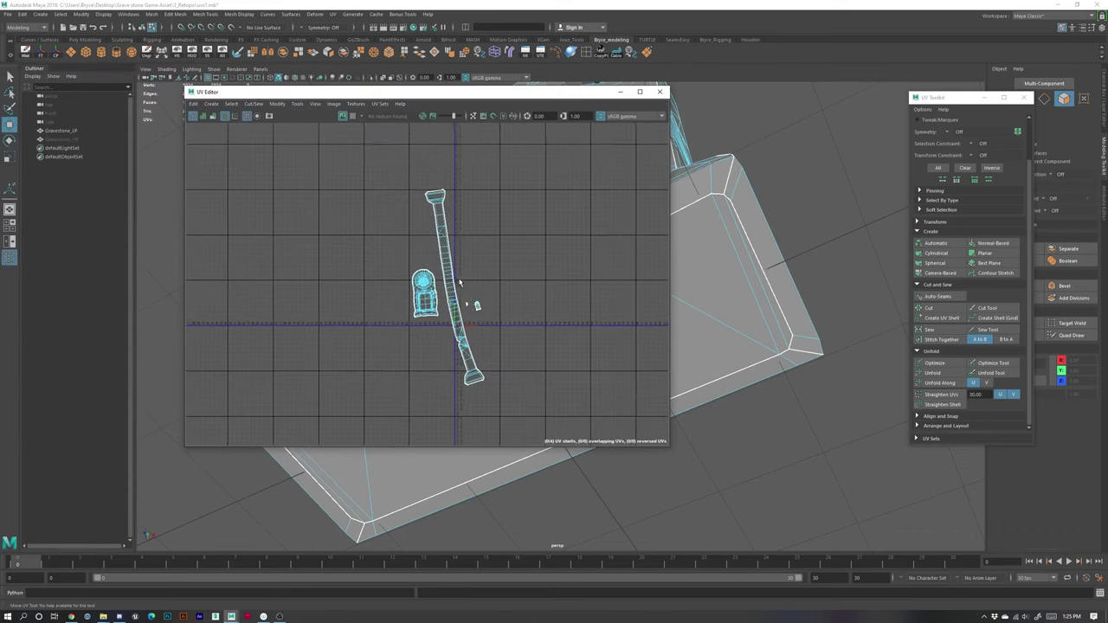
pyautogui.scroll(5, 460, 283)
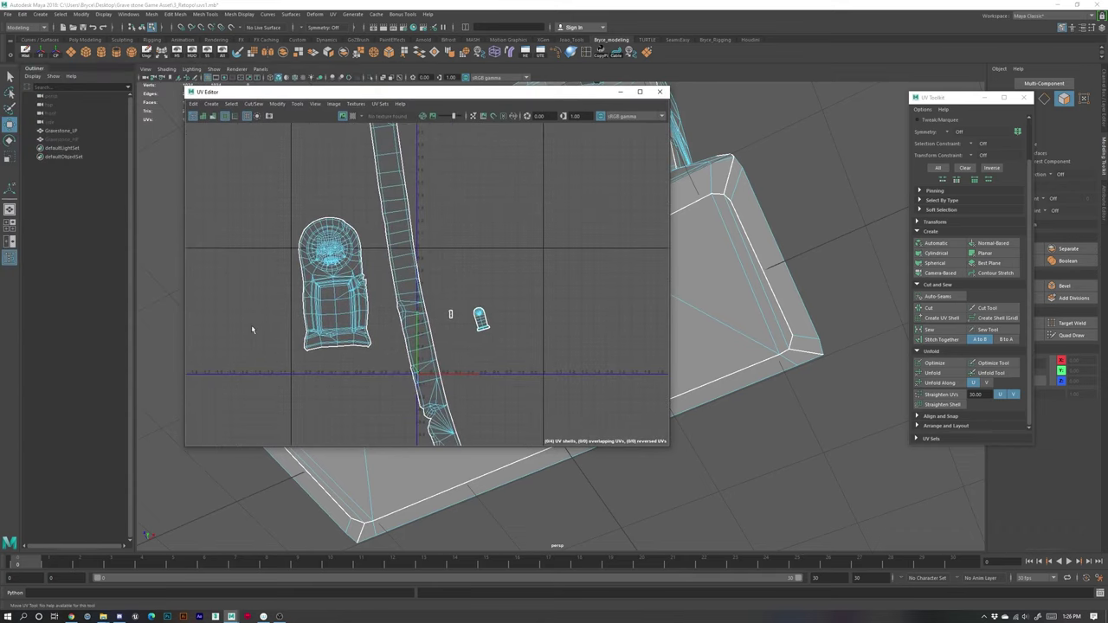
pyautogui.scroll(3, 283, 307)
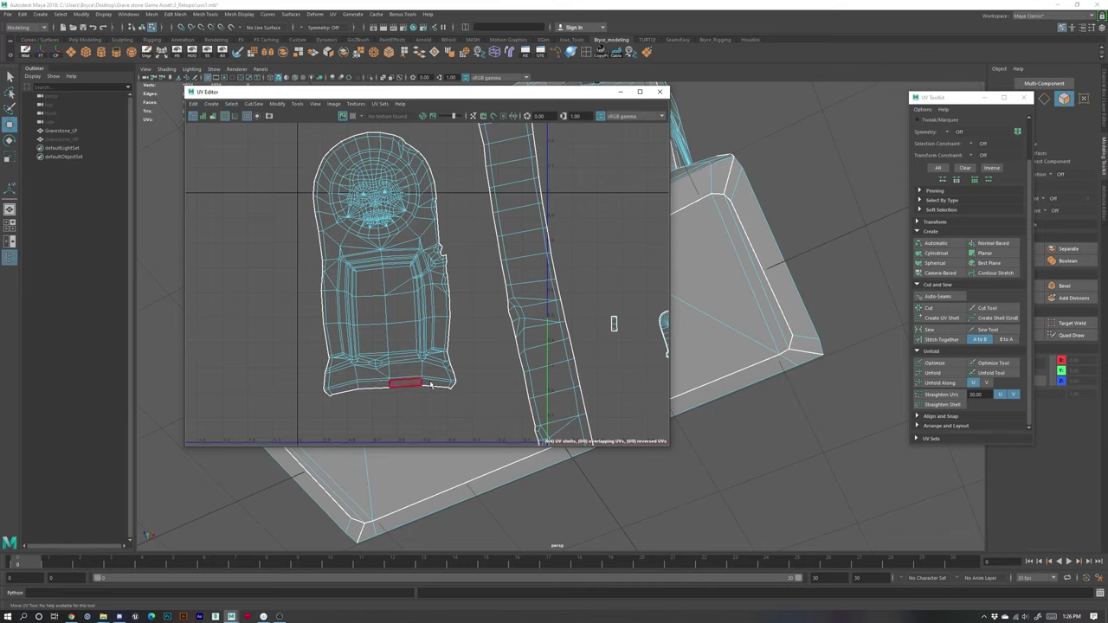
pyautogui.keyDown('alt'); pyautogui.moveTo(404, 386); pyautogui.dragTo(470, 311, button='middle'); pyautogui.keyUp('alt')
pyautogui.keyDown('alt'); pyautogui.moveTo(470, 311); pyautogui.dragTo(604, 406, button='right'); pyautogui.keyUp('alt')
pyautogui.keyDown('alt'); pyautogui.moveTo(440, 345); pyautogui.dragTo(290, 346, button='middle'); pyautogui.keyUp('alt')
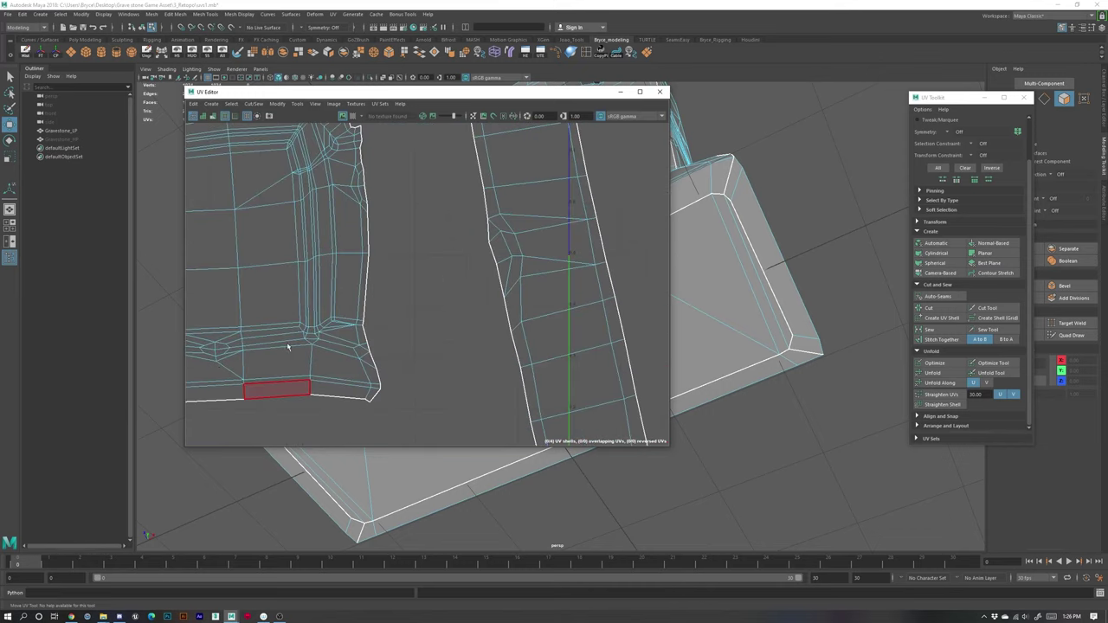
pyautogui.keyDown('alt'); pyautogui.moveTo(658, 279); pyautogui.dragTo(355, 293, button='middle'); pyautogui.keyUp('alt')
pyautogui.keyDown('alt'); pyautogui.moveTo(356, 292); pyautogui.dragTo(500, 383, button='right'); pyautogui.keyUp('alt')
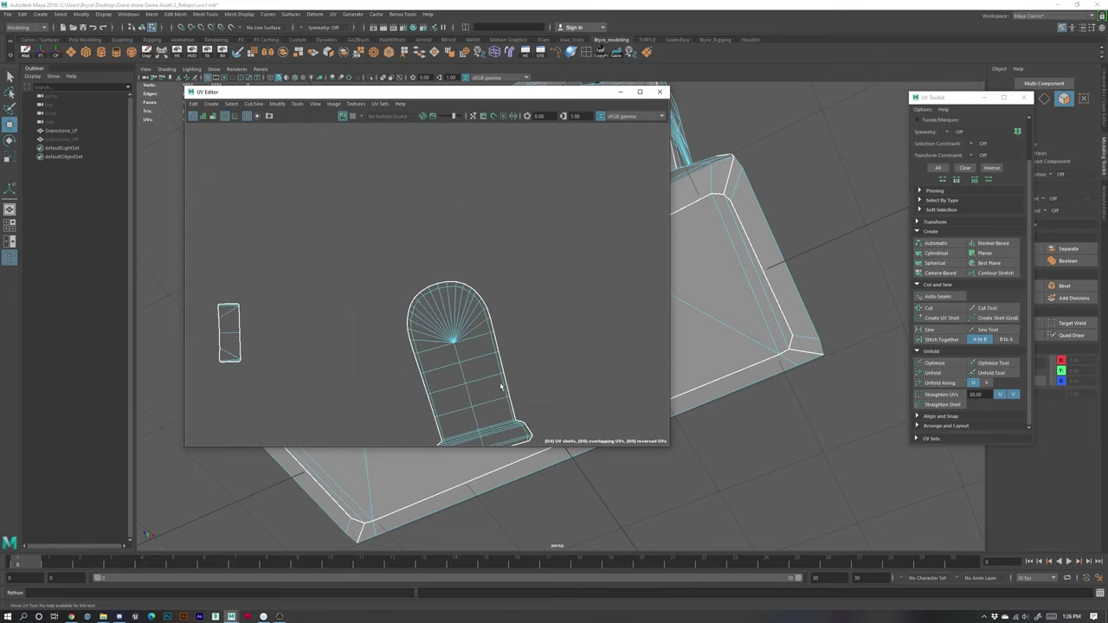
# Step: Inspect the back shell's lower faces, and compare the shell with the front shell's outline and the long side strip
pyautogui.keyDown('alt'); pyautogui.moveTo(500, 383); pyautogui.dragTo(524, 256, button='middle'); pyautogui.keyUp('alt')
pyautogui.click(510, 288)
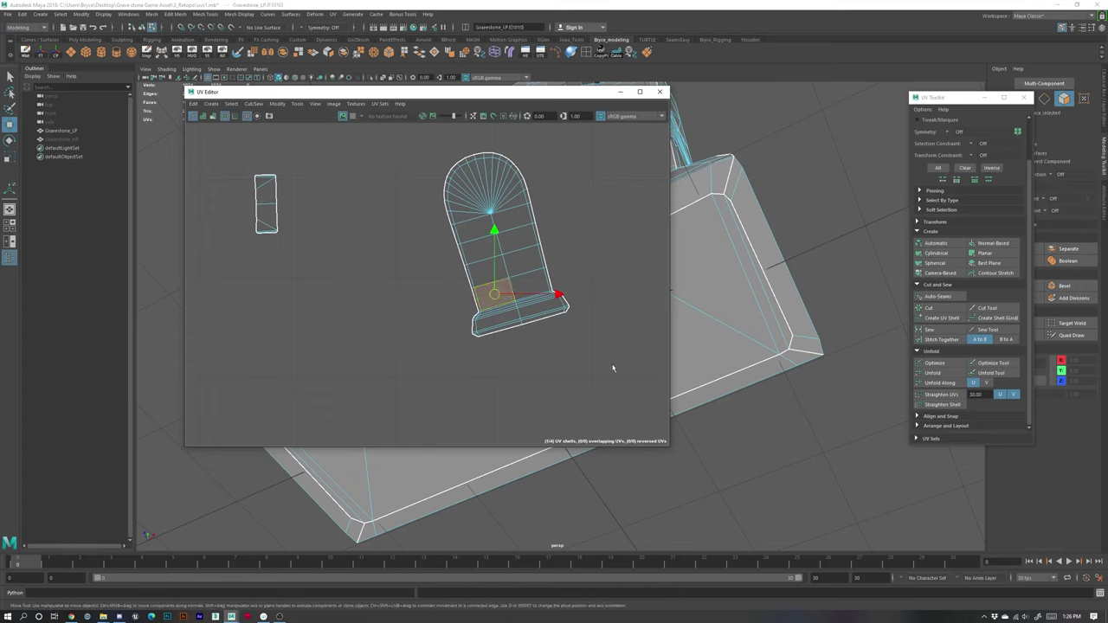
pyautogui.doubleClick(535, 302)
pyautogui.click(537, 301)
pyautogui.keyDown('alt'); pyautogui.moveTo(353, 270); pyautogui.dragTo(298, 244, button='right'); pyautogui.keyUp('alt')
pyautogui.keyDown('alt'); pyautogui.moveTo(298, 244); pyautogui.dragTo(442, 298, button='middle'); pyautogui.keyUp('alt')
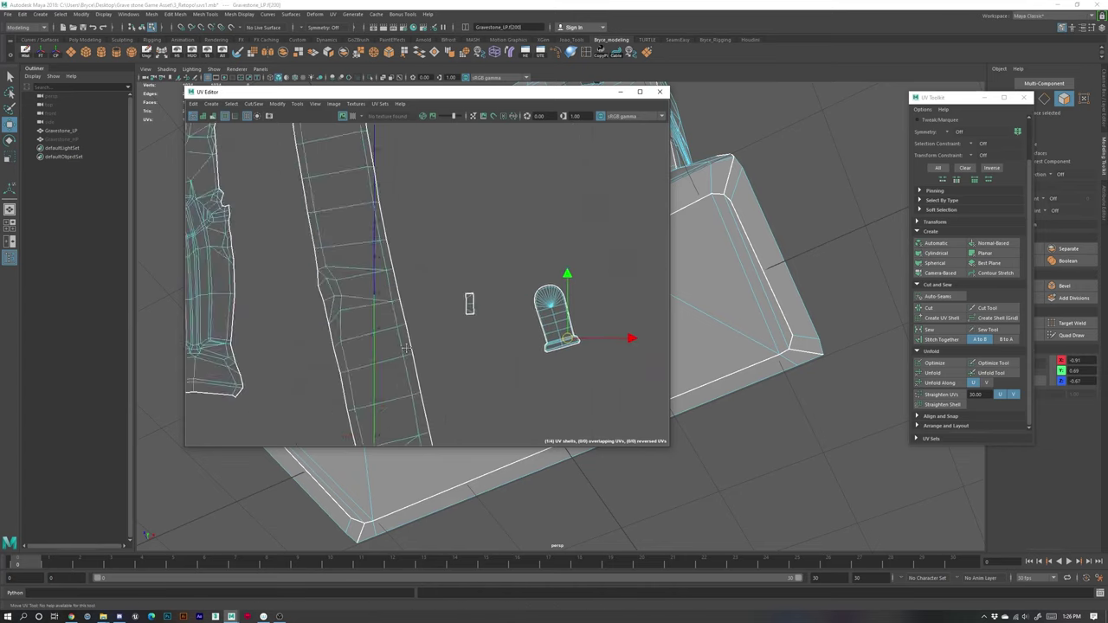
pyautogui.keyDown('alt'); pyautogui.moveTo(232, 206); pyautogui.dragTo(485, 231, button='middle'); pyautogui.keyUp('alt')
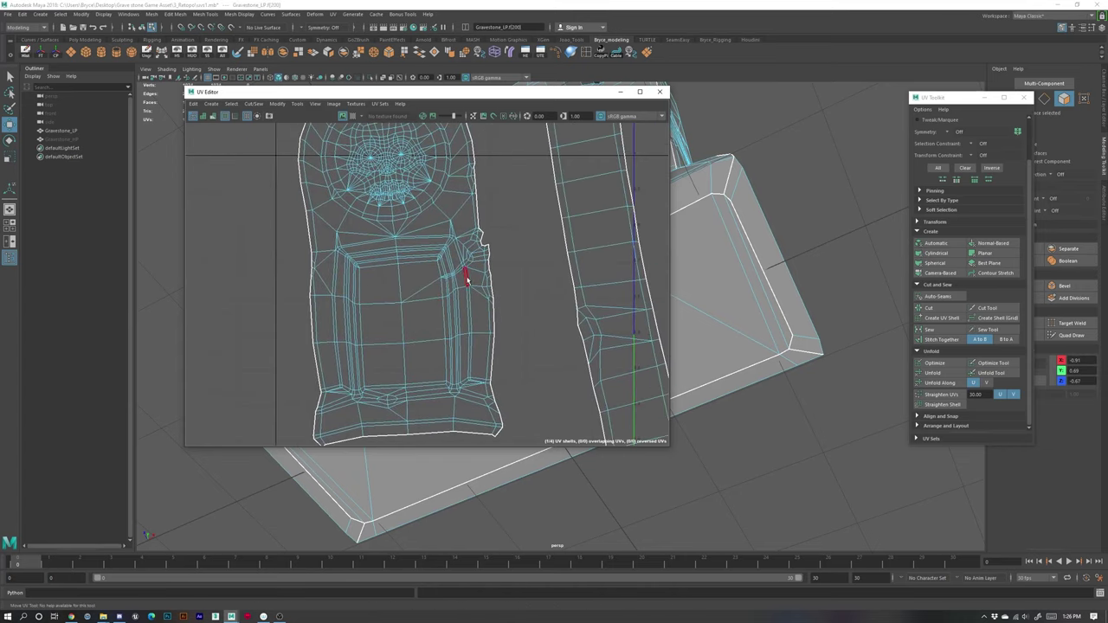
pyautogui.keyDown('alt'); pyautogui.moveTo(475, 280); pyautogui.dragTo(498, 351, button='middle'); pyautogui.keyUp('alt')
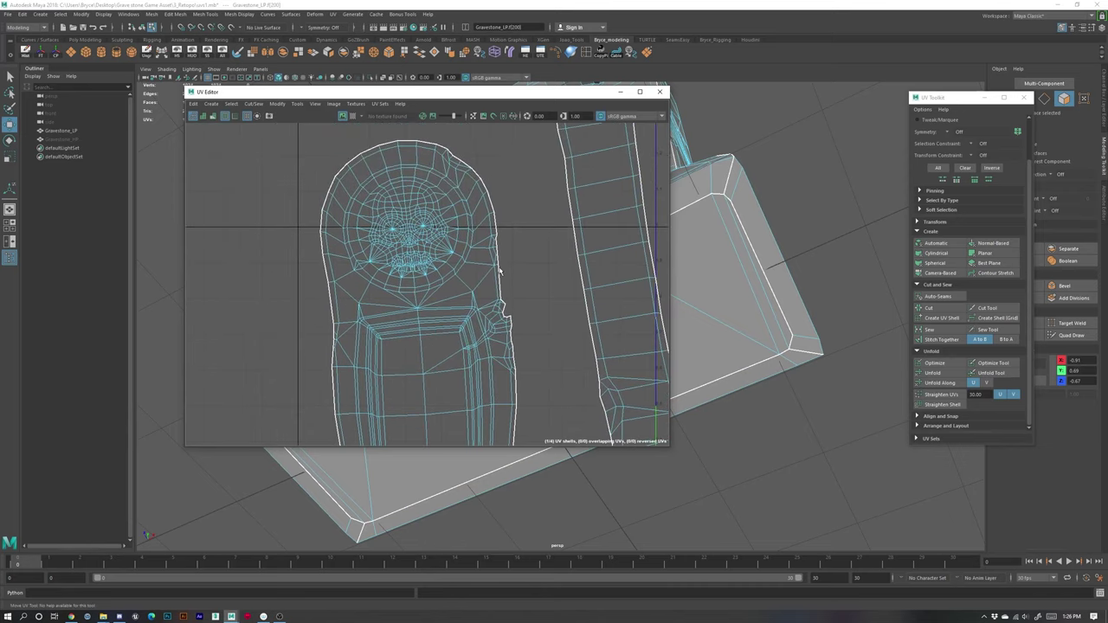
pyautogui.keyDown('alt'); pyautogui.moveTo(472, 288); pyautogui.dragTo(451, 290, button='right'); pyautogui.keyUp('alt')
pyautogui.keyDown('alt'); pyautogui.moveTo(580, 252); pyautogui.dragTo(480, 364, button='middle'); pyautogui.keyUp('alt')
pyautogui.keyDown('alt'); pyautogui.moveTo(481, 365); pyautogui.dragTo(465, 363, button='right'); pyautogui.keyUp('alt')
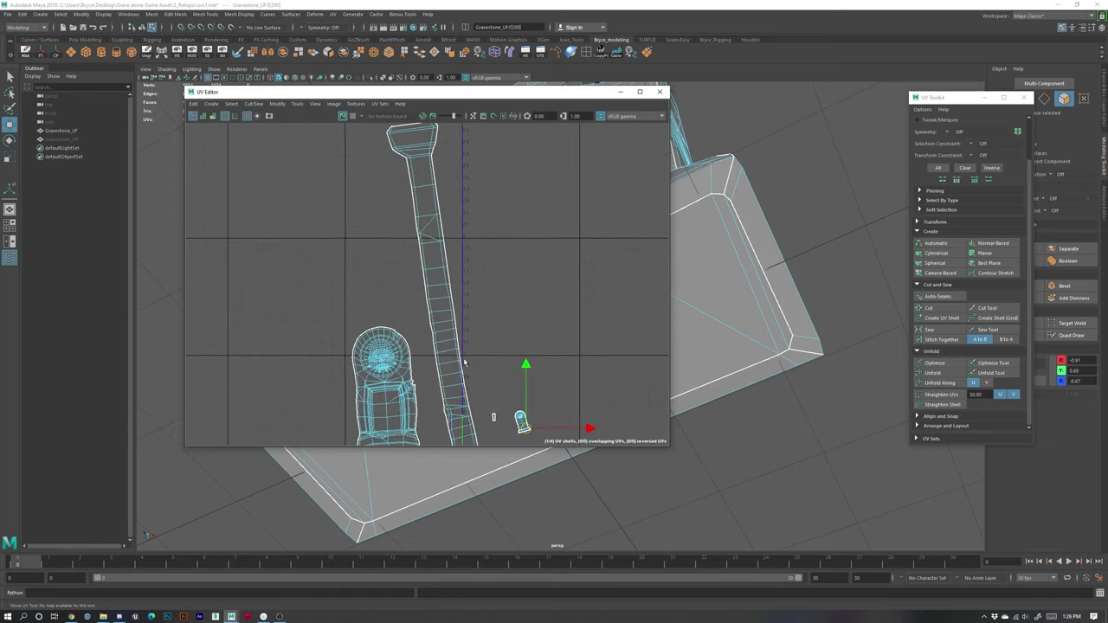
# Step: Select the long side strip shell and shift it slightly towards the front shell, away from the small shells
pyautogui.keyDown('alt'); pyautogui.moveTo(481, 429); pyautogui.dragTo(528, 309, button='middle'); pyautogui.keyUp('alt')
pyautogui.keyDown('alt'); pyautogui.moveTo(529, 310); pyautogui.dragTo(520, 312, button='right'); pyautogui.keyUp('alt')
pyautogui.doubleClick(502, 290)
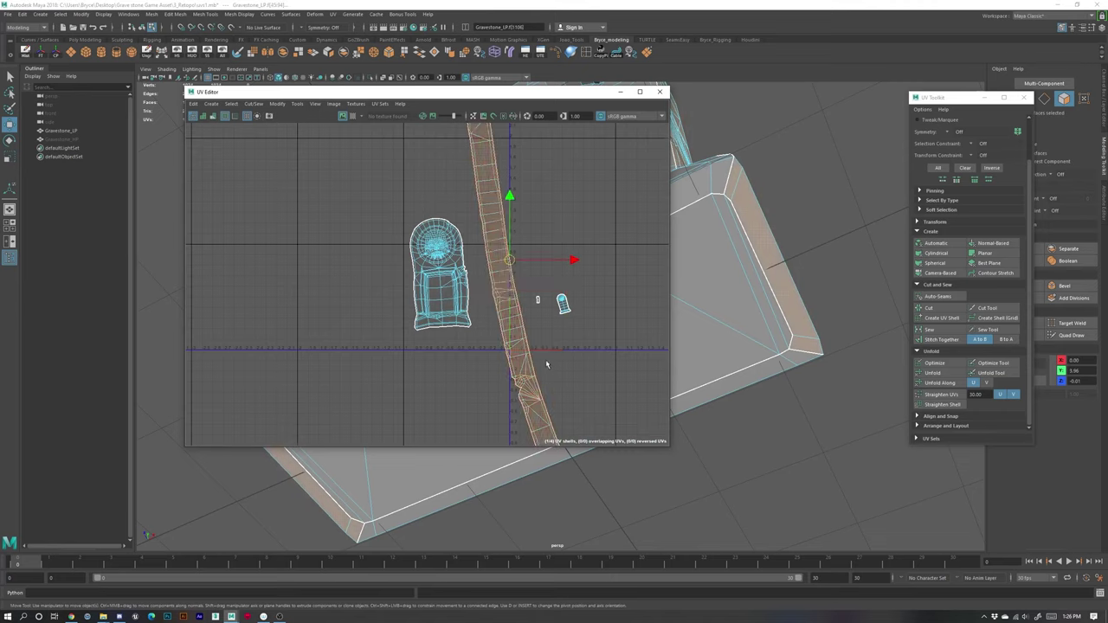
pyautogui.keyDown('alt'); pyautogui.moveTo(546, 365); pyautogui.dragTo(483, 307, button='middle'); pyautogui.keyUp('alt')
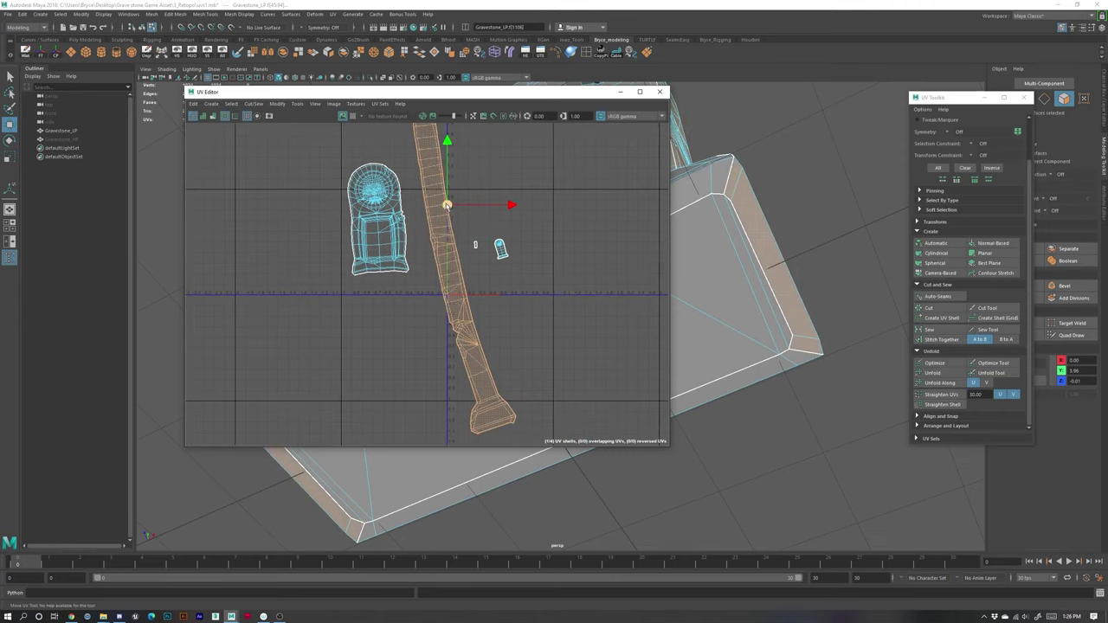
pyautogui.moveTo(446, 205)
pyautogui.mouseDown()
pyautogui.moveTo(451, 302)
pyautogui.moveTo(441, 225)
pyautogui.mouseUp()
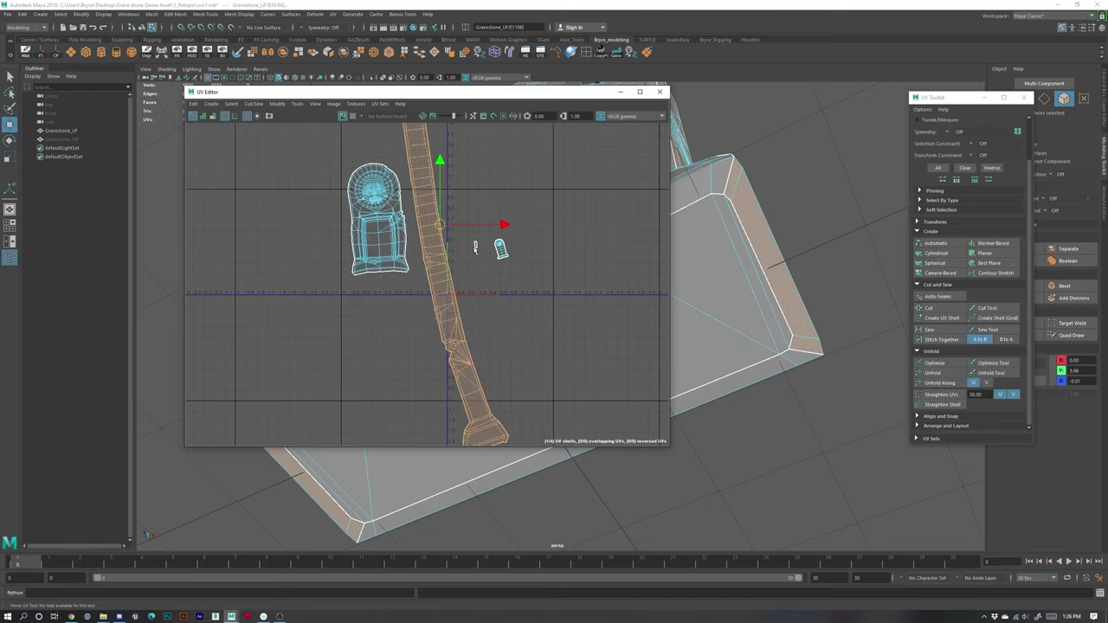
# Step: Rotate the small back shell until it stands upright
pyautogui.scroll(6, 463, 245)
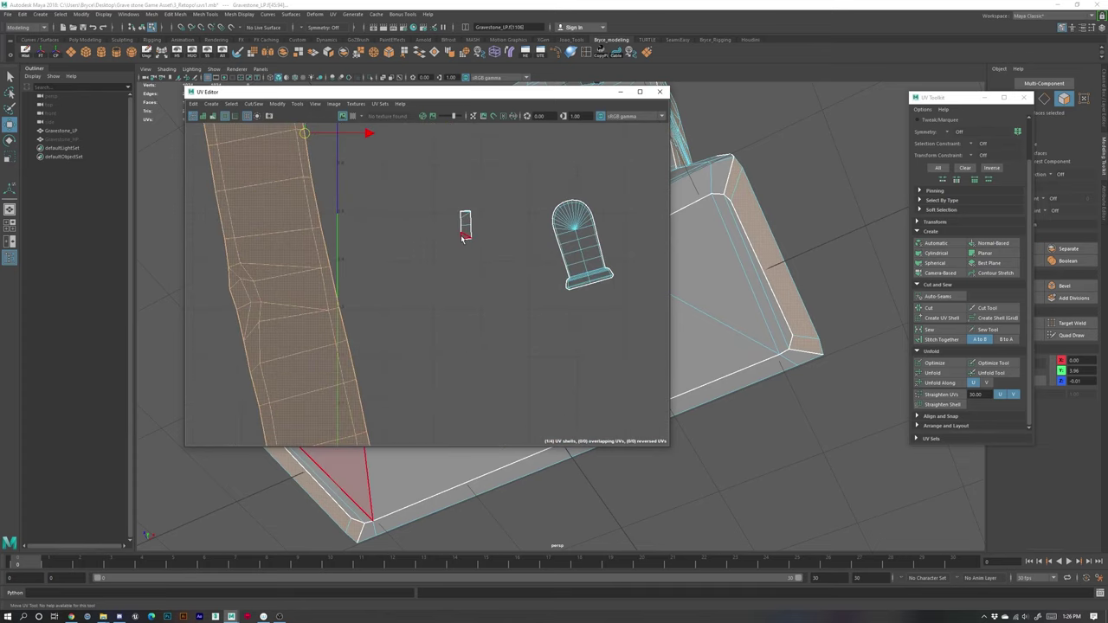
pyautogui.scroll(-3, 464, 238)
pyautogui.click(528, 251)
pyautogui.press('e')
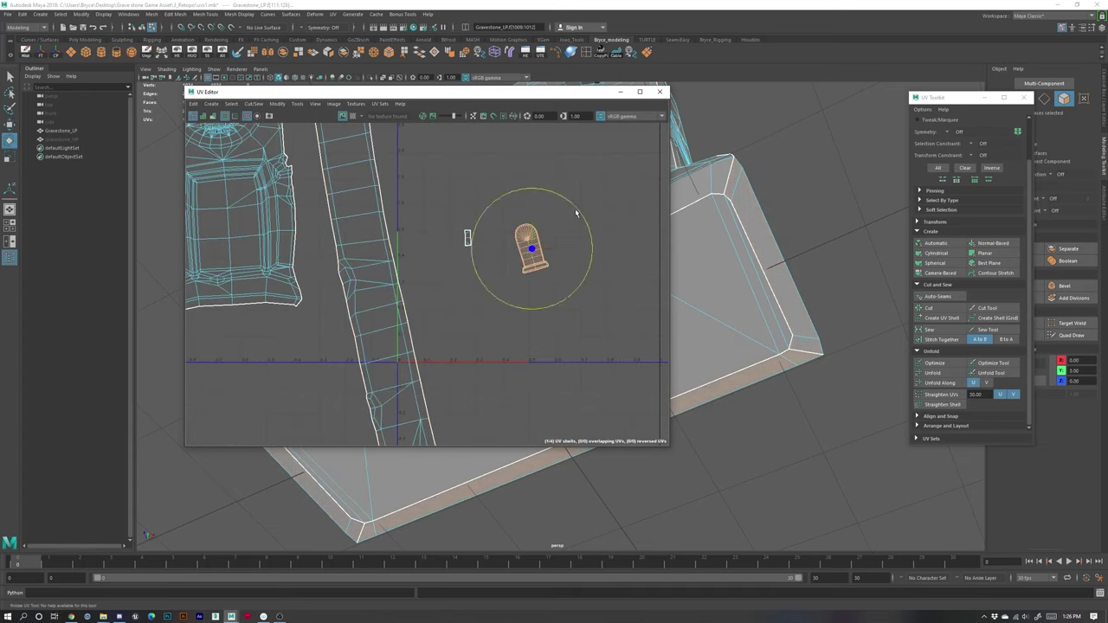
pyautogui.moveTo(576, 213); pyautogui.dragTo(585, 227)
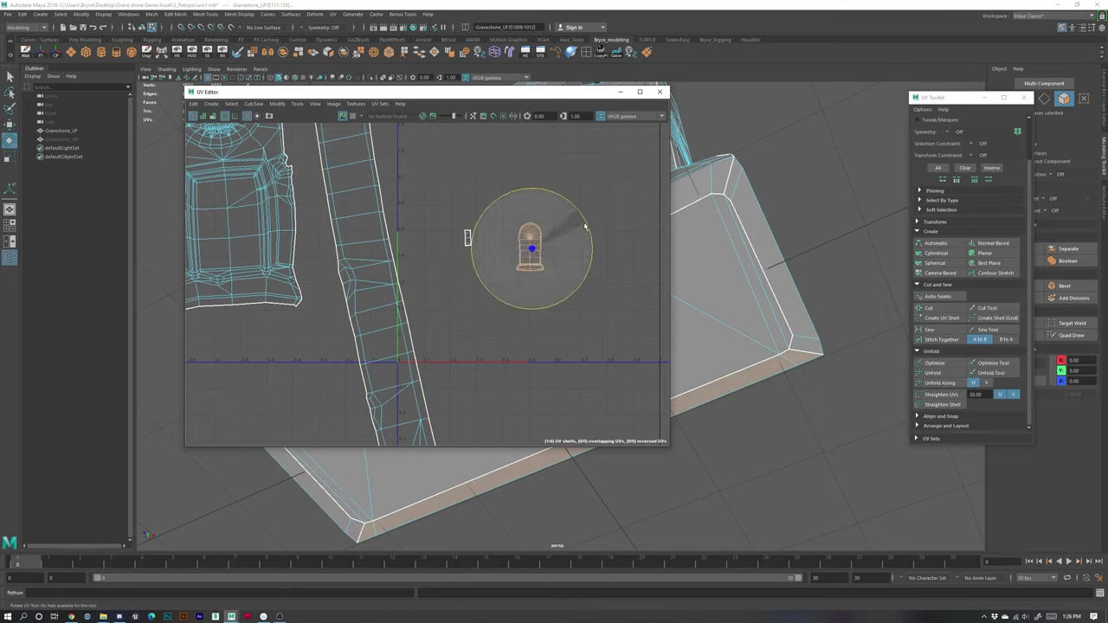
# Step: Move the tiny underside shell to the far side of the back shell, close beside it
pyautogui.click(454, 294)
pyautogui.click(467, 238)
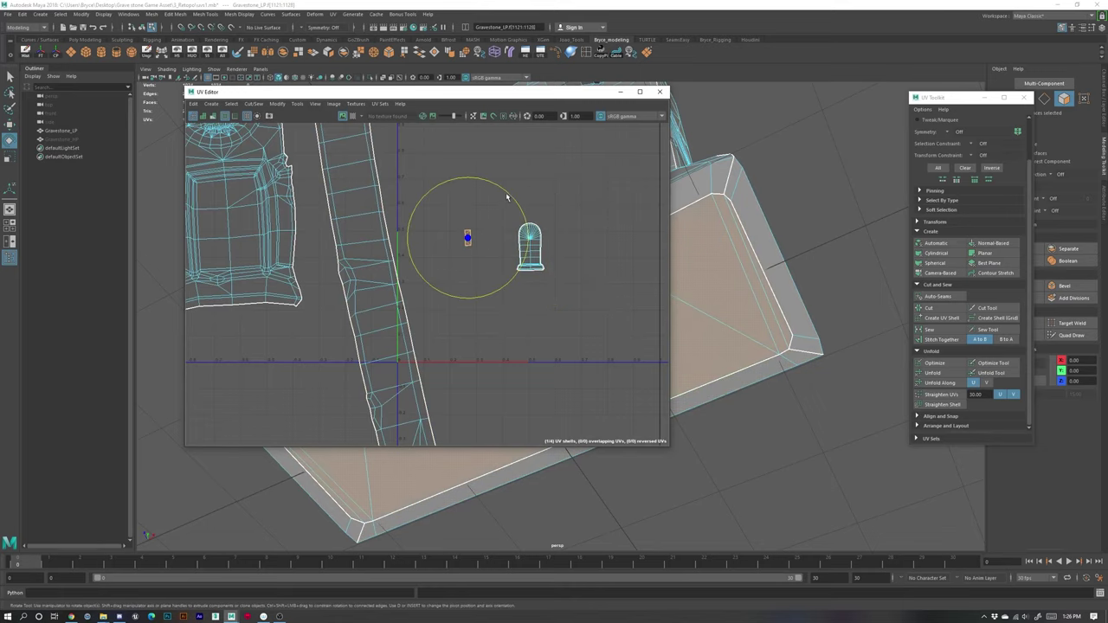
pyautogui.press('w')
pyautogui.moveTo(469, 238); pyautogui.dragTo(553, 245)
# Step: Rotate the long side strip to lie horizontally and place it above the front shell
pyautogui.scroll(-5, 392, 283)
pyautogui.click(388, 273)
pyautogui.click(387, 273)
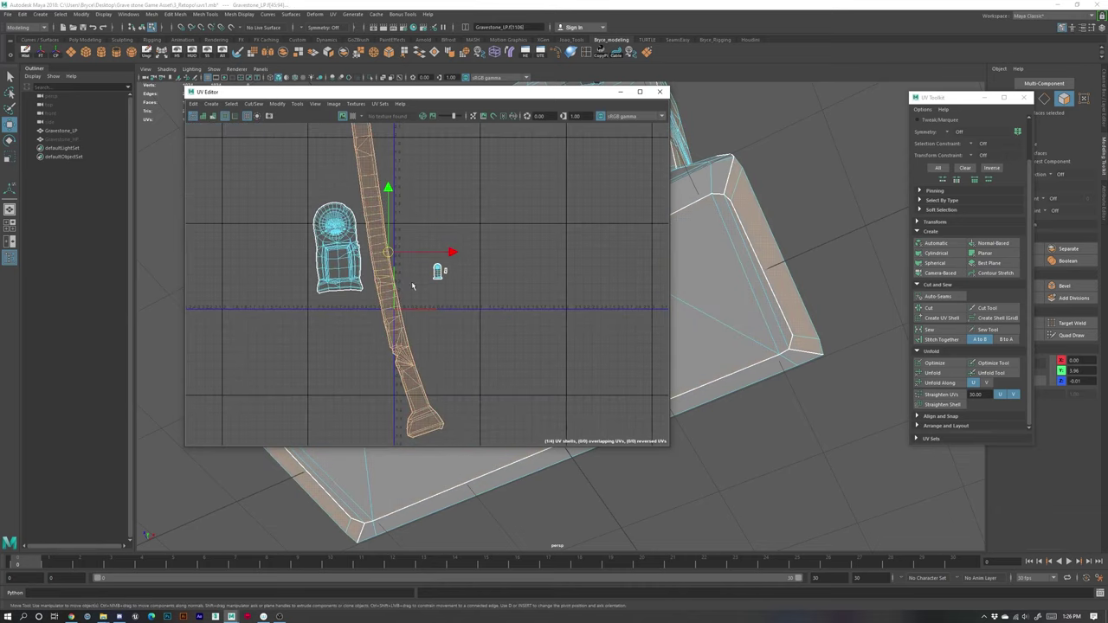
pyautogui.press('e')
pyautogui.moveTo(425, 209); pyautogui.dragTo(326, 183)
pyautogui.press('w')
pyautogui.moveTo(388, 255); pyautogui.dragTo(396, 179)
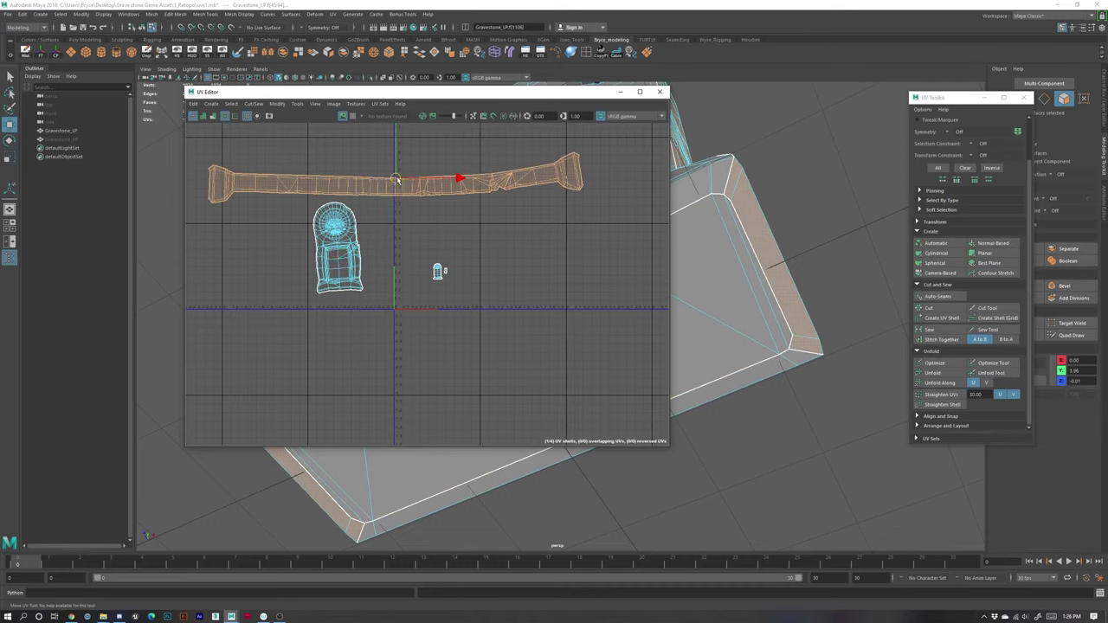
# Step: Rotate the front shell slightly so it stands upright, and nudge it away from the side strip
pyautogui.click(341, 253)
pyautogui.press('e')
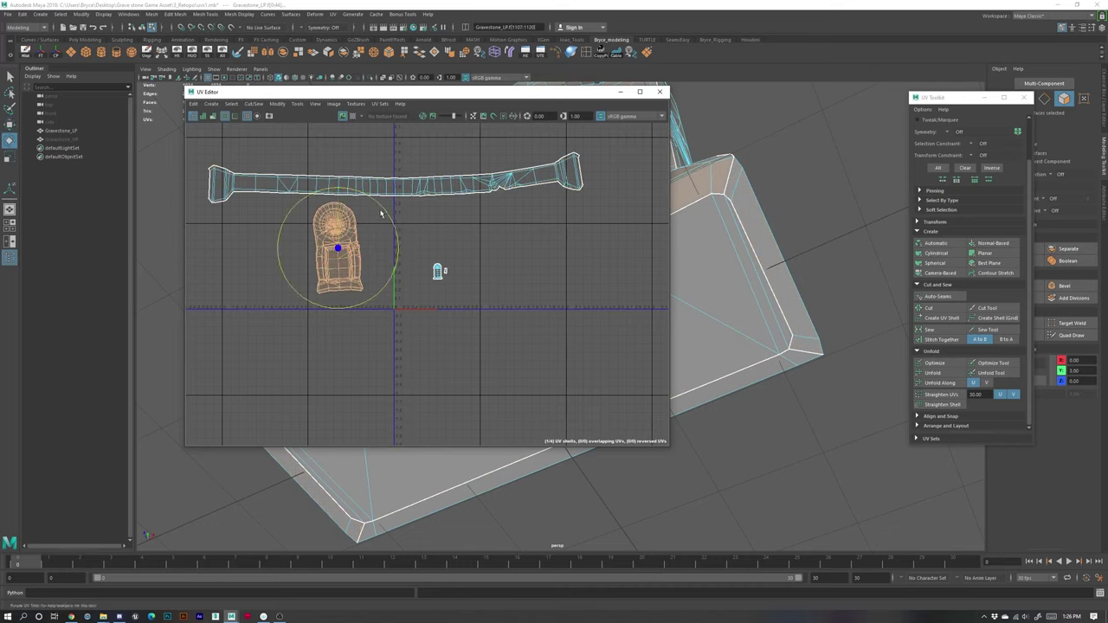
pyautogui.moveTo(388, 223); pyautogui.dragTo(385, 285)
pyautogui.press('w')
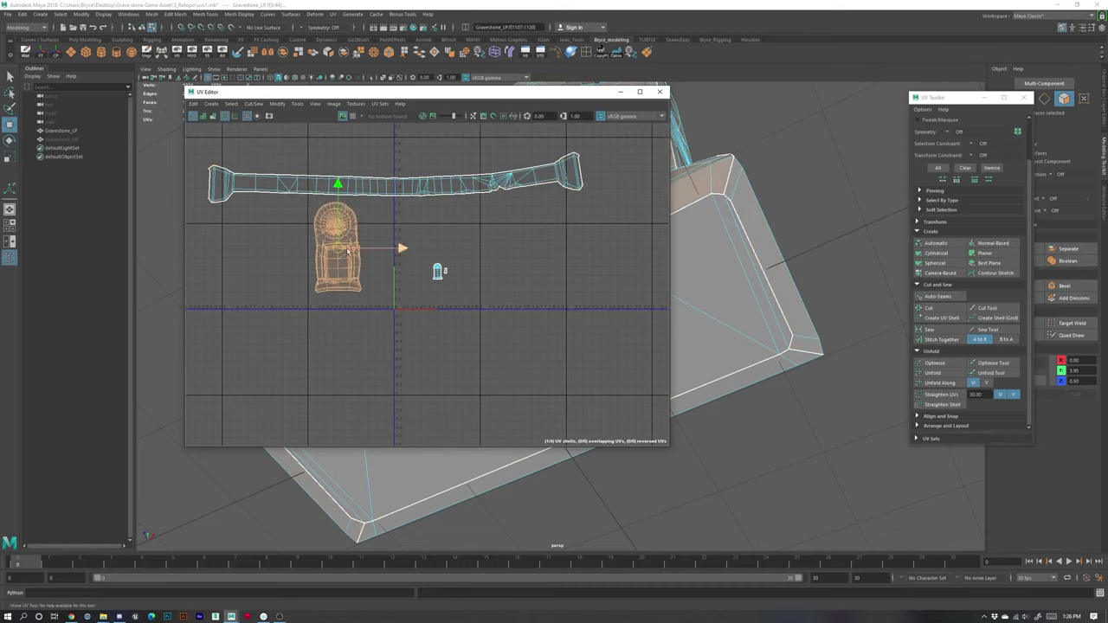
pyautogui.moveTo(322, 255); pyautogui.dragTo(345, 254)
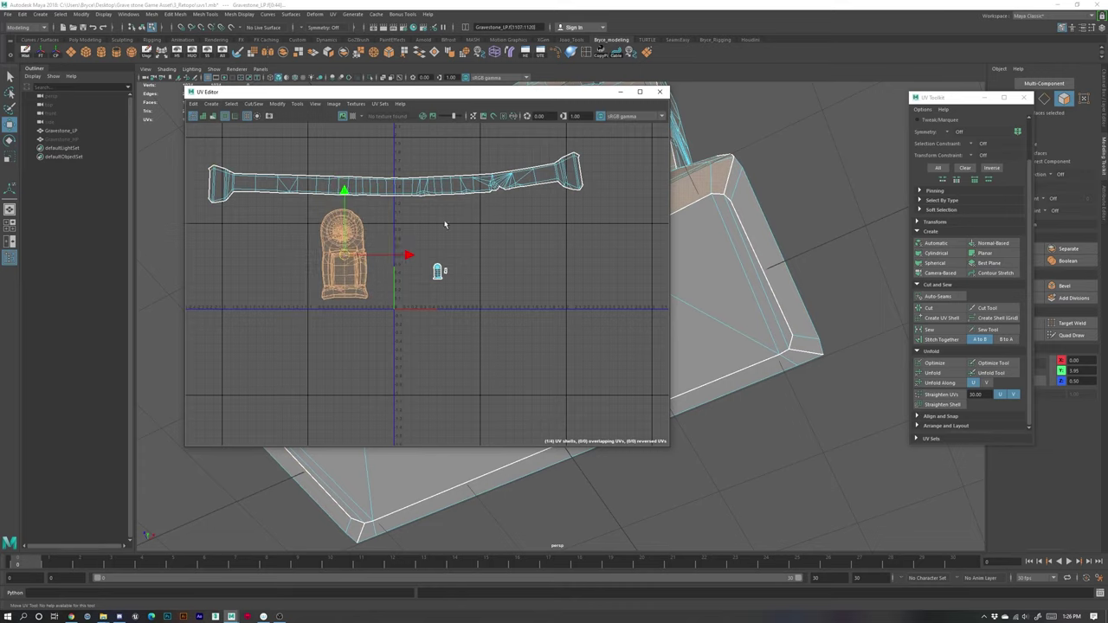
# Step: Move the front shell horizontally across the vertical UV axis, next to the small back and underside shells
pyautogui.scroll(5, 434, 314)
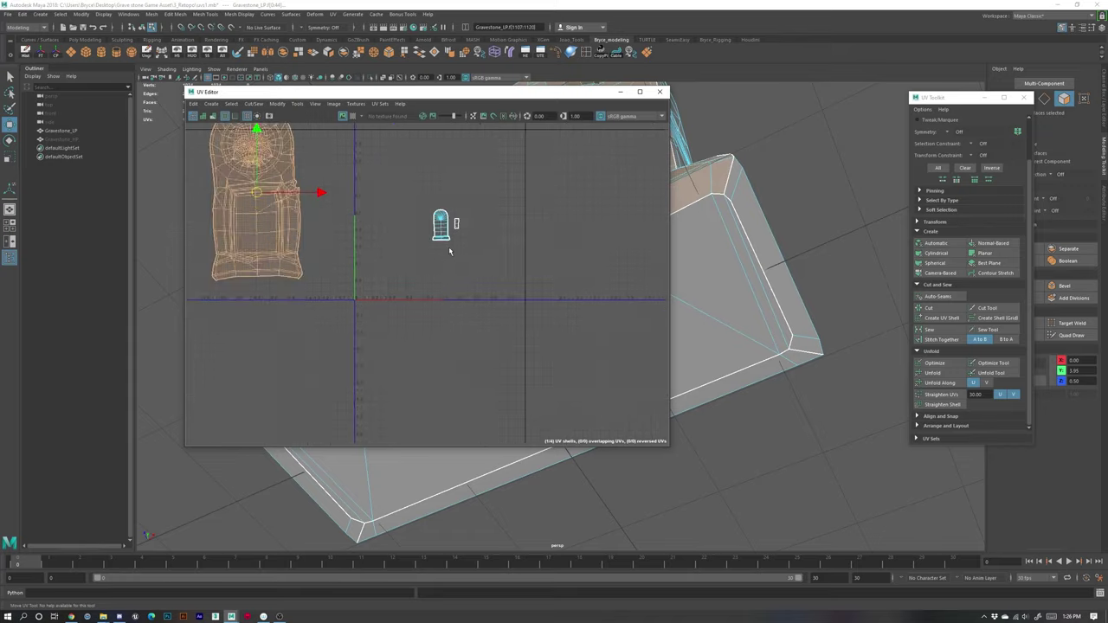
pyautogui.scroll(3, 451, 249)
pyautogui.keyDown('alt'); pyautogui.moveTo(452, 230); pyautogui.dragTo(437, 335, button='middle'); pyautogui.keyUp('alt')
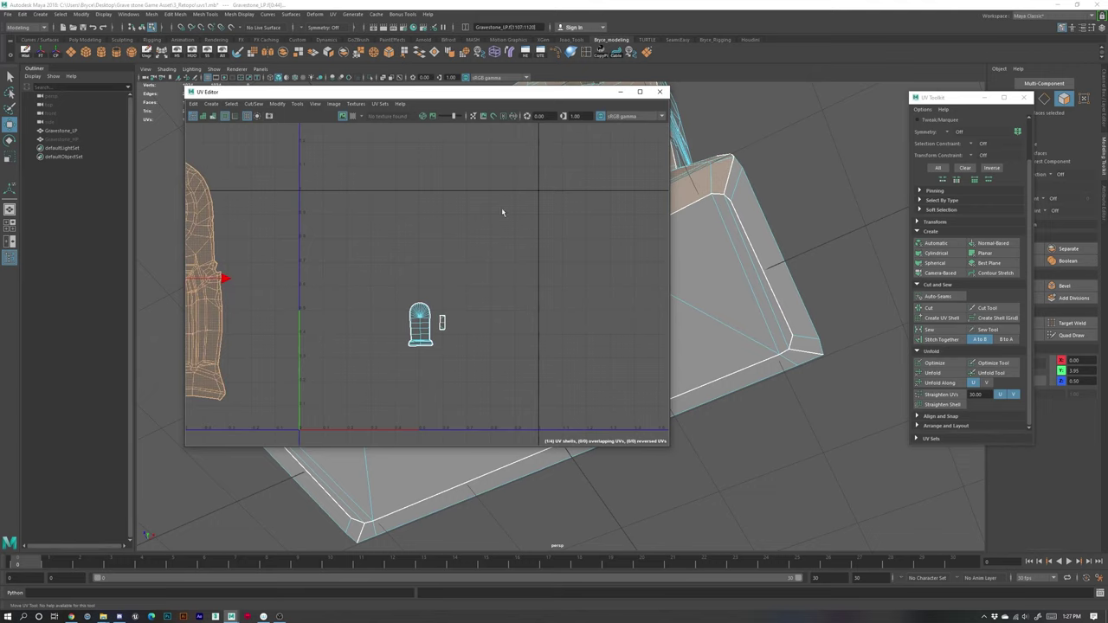
pyautogui.scroll(-8, 448, 278)
pyautogui.scroll(5, 398, 281)
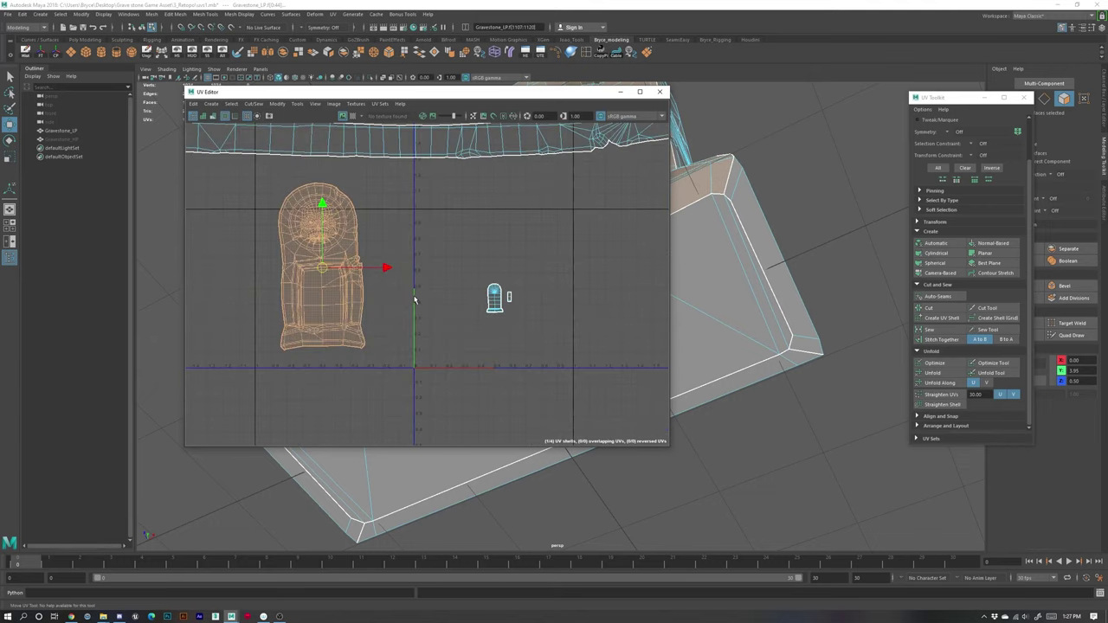
pyautogui.click(312, 253)
pyautogui.moveTo(382, 268); pyautogui.dragTo(496, 267)
pyautogui.scroll(1, 507, 323)
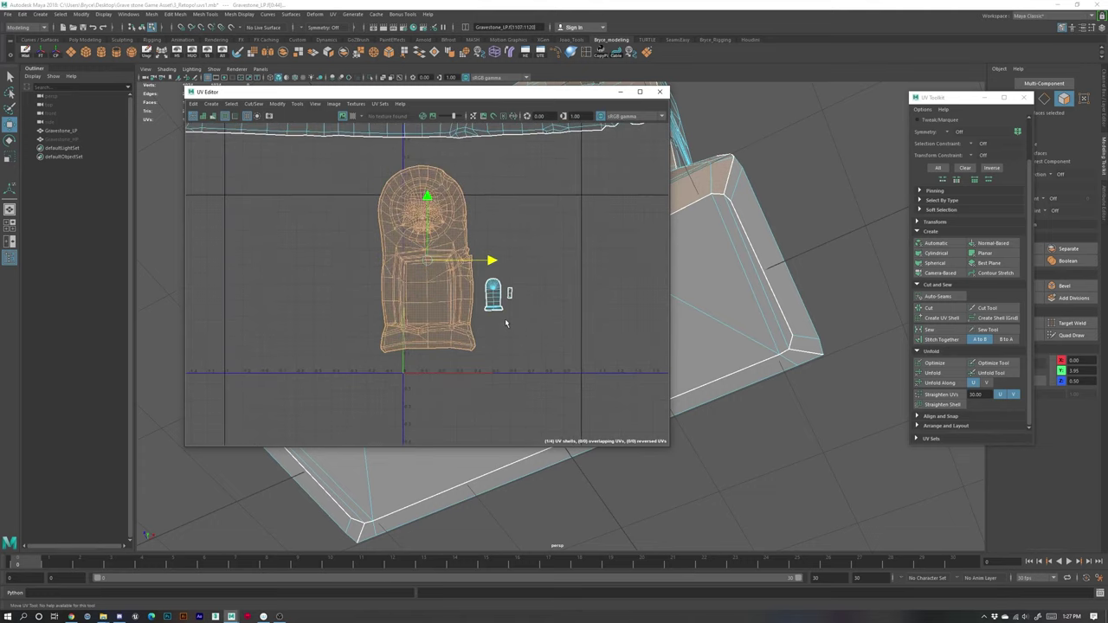
# Step: Compare the relative sizes of the side strip, front, back and underside shells in the UV layout
pyautogui.scroll(-2, 507, 323)
pyautogui.click(489, 179)
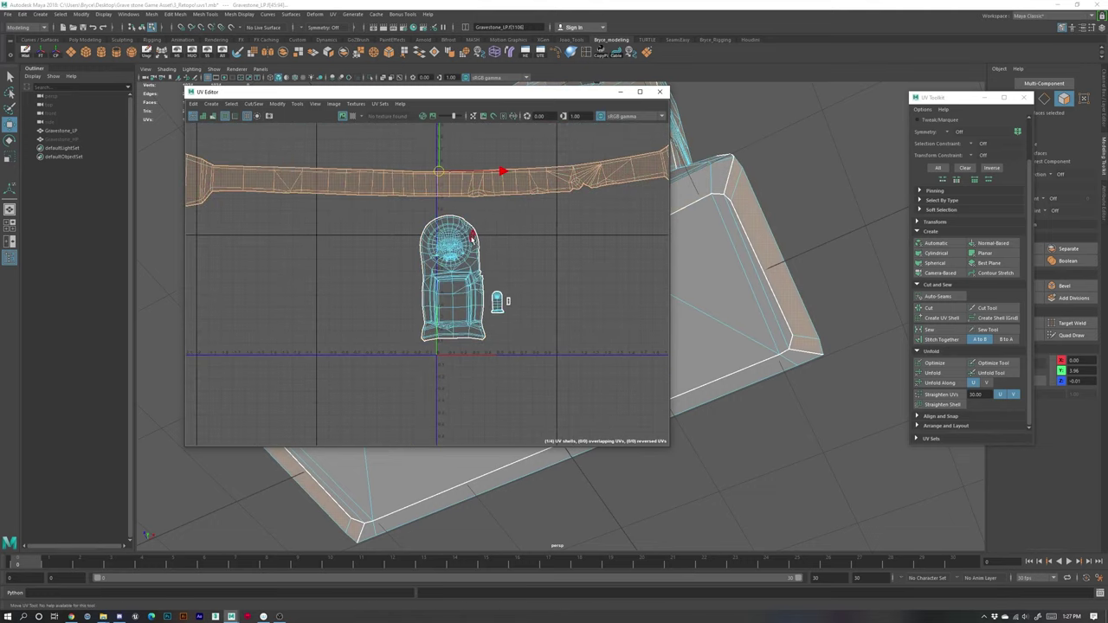
pyautogui.keyDown('alt'); pyautogui.moveTo(481, 254); pyautogui.dragTo(414, 279, button='middle'); pyautogui.keyUp('alt')
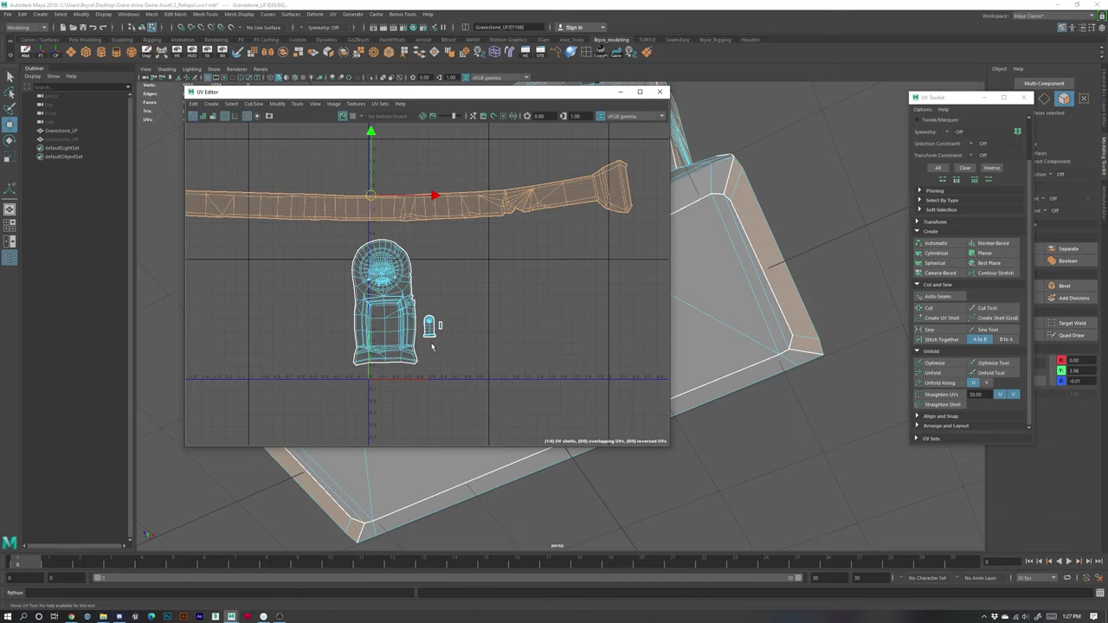
pyautogui.scroll(4, 428, 340)
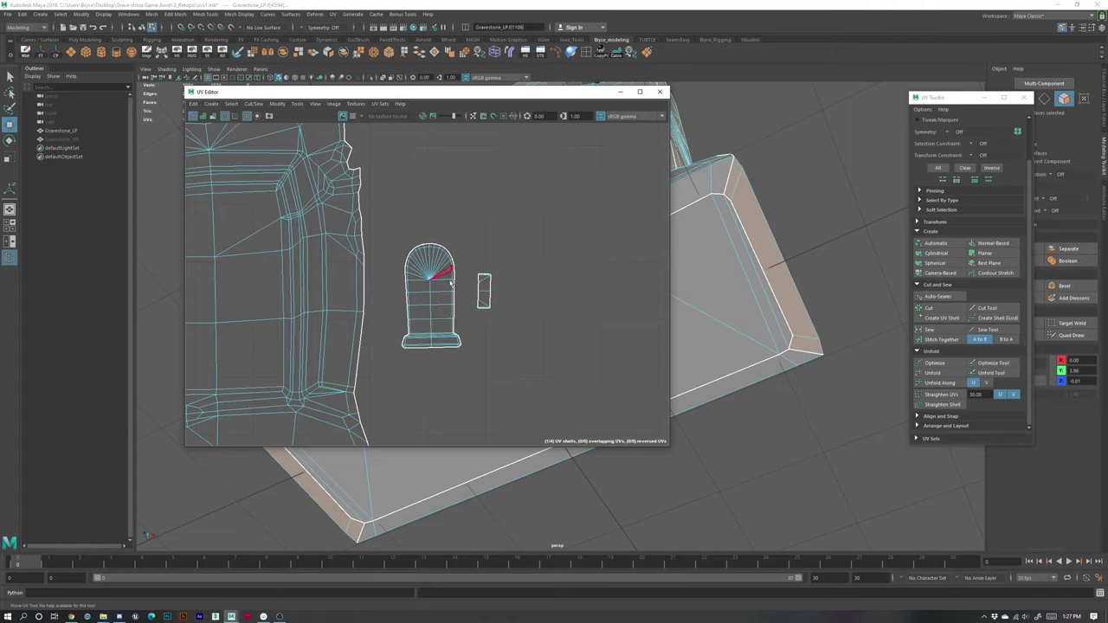
pyautogui.scroll(-5, 329, 286)
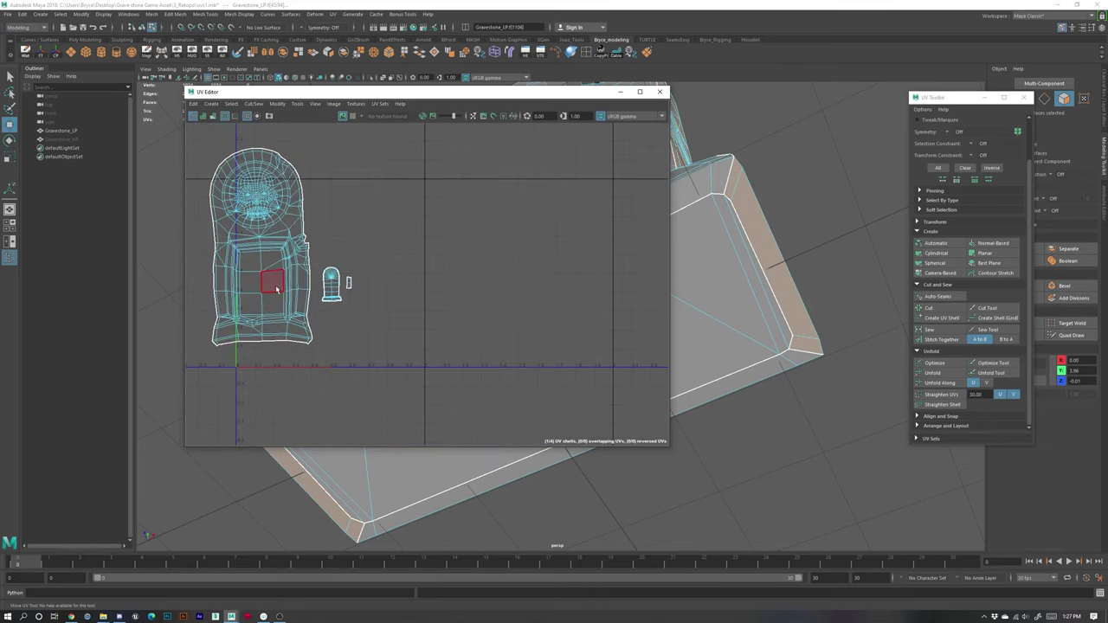
pyautogui.keyDown('alt'); pyautogui.moveTo(270, 282); pyautogui.dragTo(338, 317, button='middle'); pyautogui.keyUp('alt')
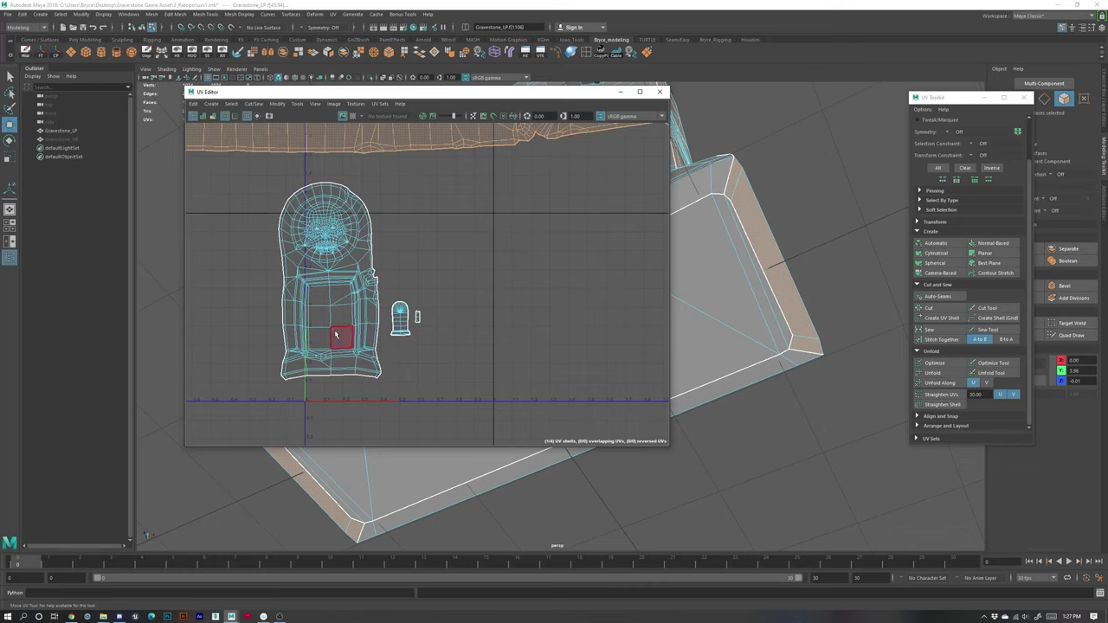
pyautogui.scroll(-3, 364, 269)
pyautogui.scroll(-2, 364, 270)
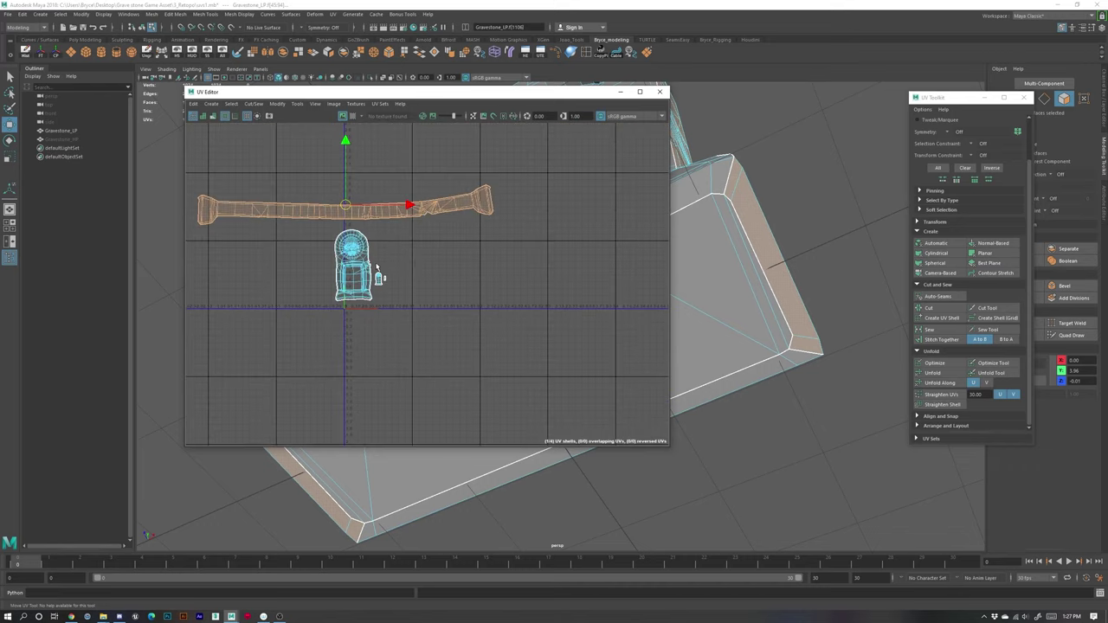
pyautogui.keyDown('alt'); pyautogui.moveTo(379, 279); pyautogui.dragTo(422, 313, button='middle'); pyautogui.keyUp('alt')
# Step: Select all four UV shells, uncover the 3D model and display the checker pattern on it
pyautogui.moveTo(218, 224); pyautogui.dragTo(563, 364)
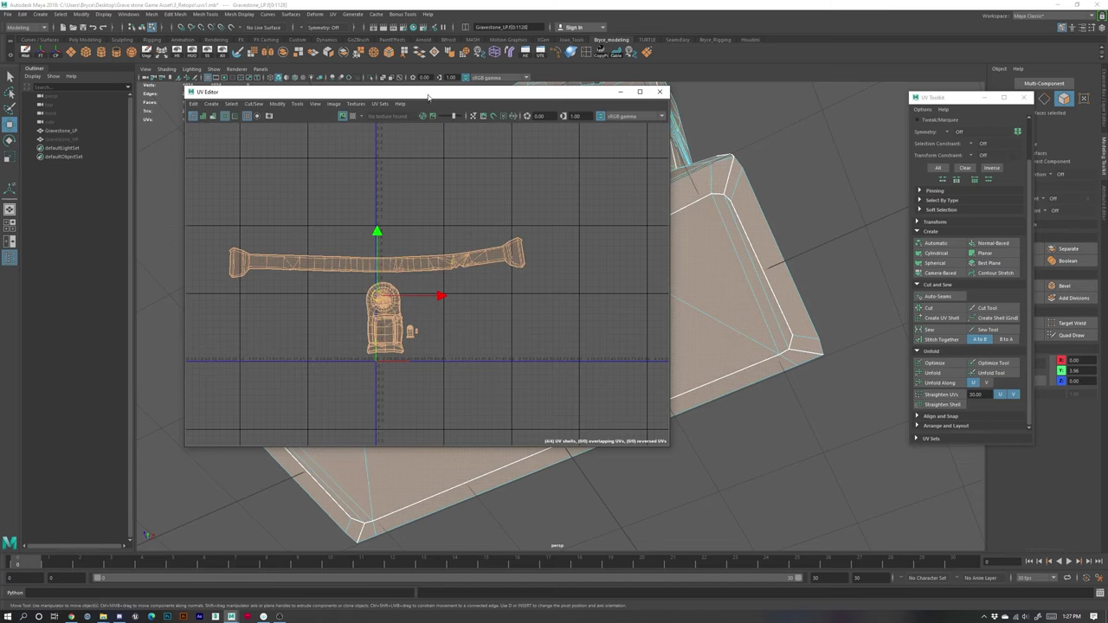
pyautogui.moveTo(428, 95); pyautogui.dragTo(236, 81)
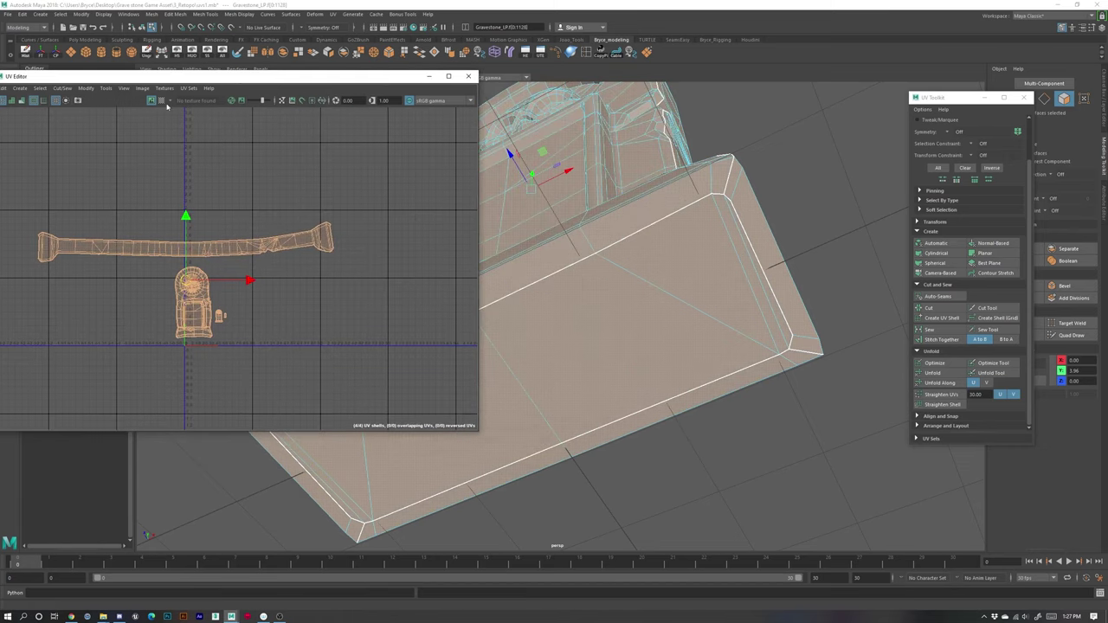
pyautogui.click(164, 101)
pyautogui.scroll(5, 205, 384)
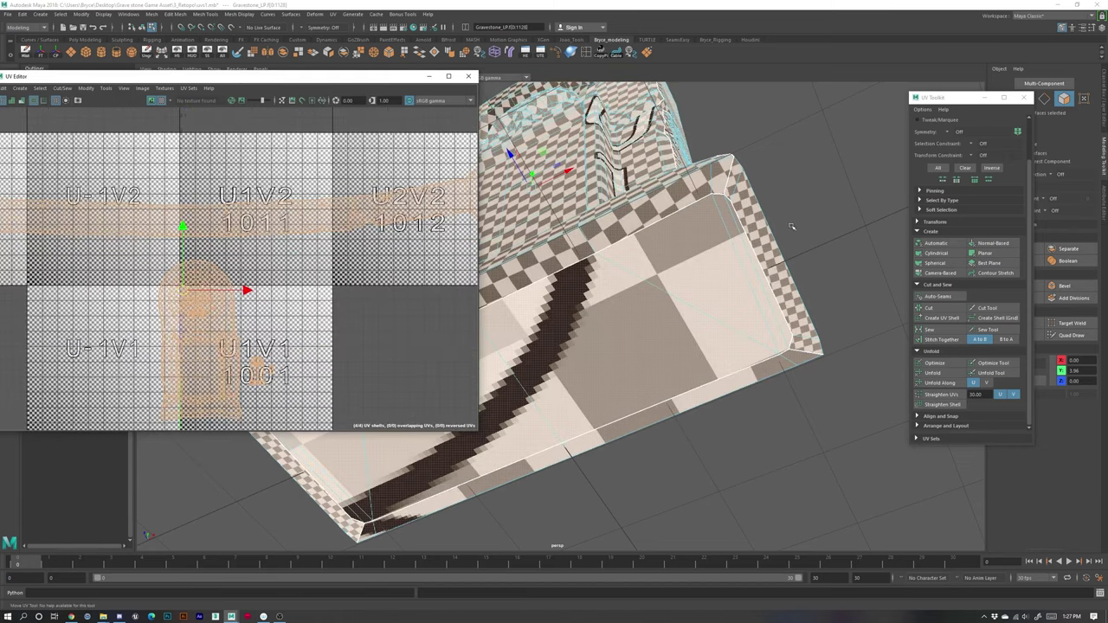
# Step: Examine the checker pattern around the gravestone for stretching and for differences in square size between front, sides and back
pyautogui.keyDown('alt'); pyautogui.moveTo(791, 226); pyautogui.dragTo(762, 337); pyautogui.keyUp('alt')
pyautogui.keyDown('alt'); pyautogui.moveTo(761, 338); pyautogui.dragTo(667, 286, button='right'); pyautogui.keyUp('alt')
pyautogui.keyDown('alt'); pyautogui.moveTo(641, 264); pyautogui.dragTo(680, 306, button='middle'); pyautogui.keyUp('alt')
pyautogui.keyDown('alt'); pyautogui.moveTo(667, 303); pyautogui.dragTo(707, 311, button='right'); pyautogui.keyUp('alt')
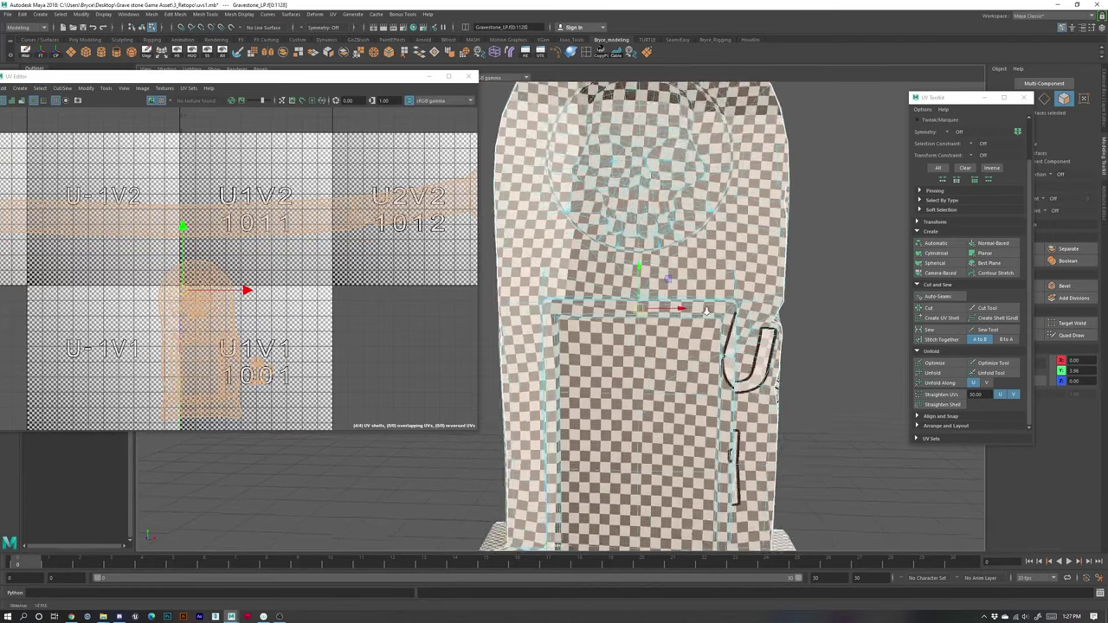
pyautogui.keyDown('alt'); pyautogui.moveTo(706, 310); pyautogui.dragTo(678, 309); pyautogui.keyUp('alt')
pyautogui.keyDown('alt'); pyautogui.moveTo(686, 263); pyautogui.dragTo(625, 305); pyautogui.keyUp('alt')
pyautogui.press('w')
pyautogui.keyDown('alt'); pyautogui.moveTo(745, 264); pyautogui.dragTo(679, 303); pyautogui.keyUp('alt')
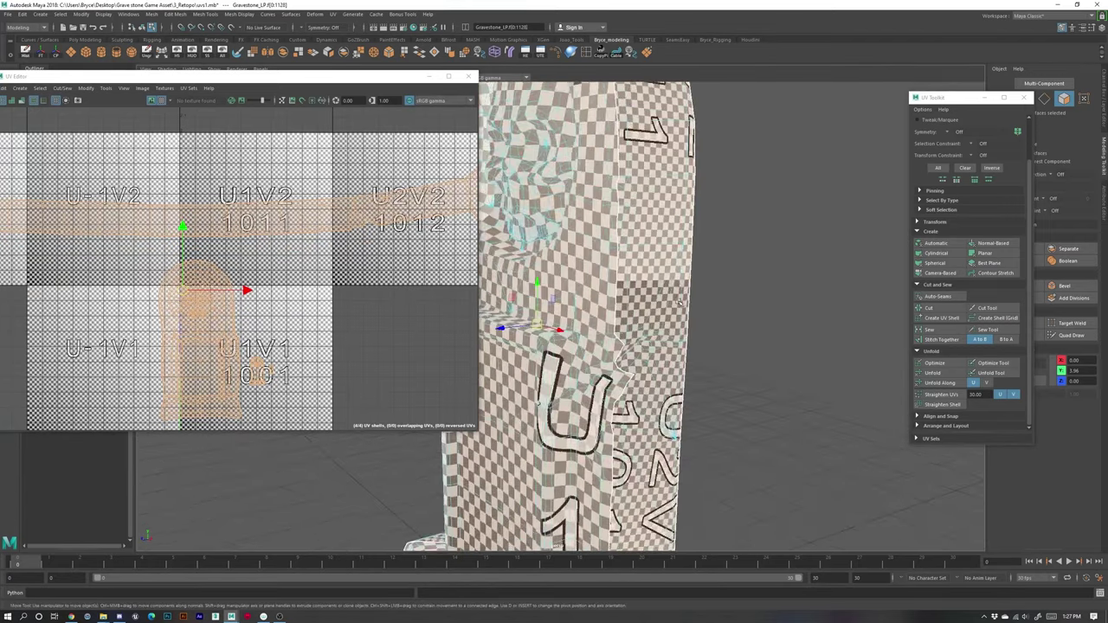
pyautogui.keyDown('alt'); pyautogui.moveTo(632, 242); pyautogui.dragTo(634, 369); pyautogui.keyUp('alt')
pyautogui.keyDown('alt'); pyautogui.moveTo(608, 322); pyautogui.dragTo(607, 331); pyautogui.keyUp('alt')
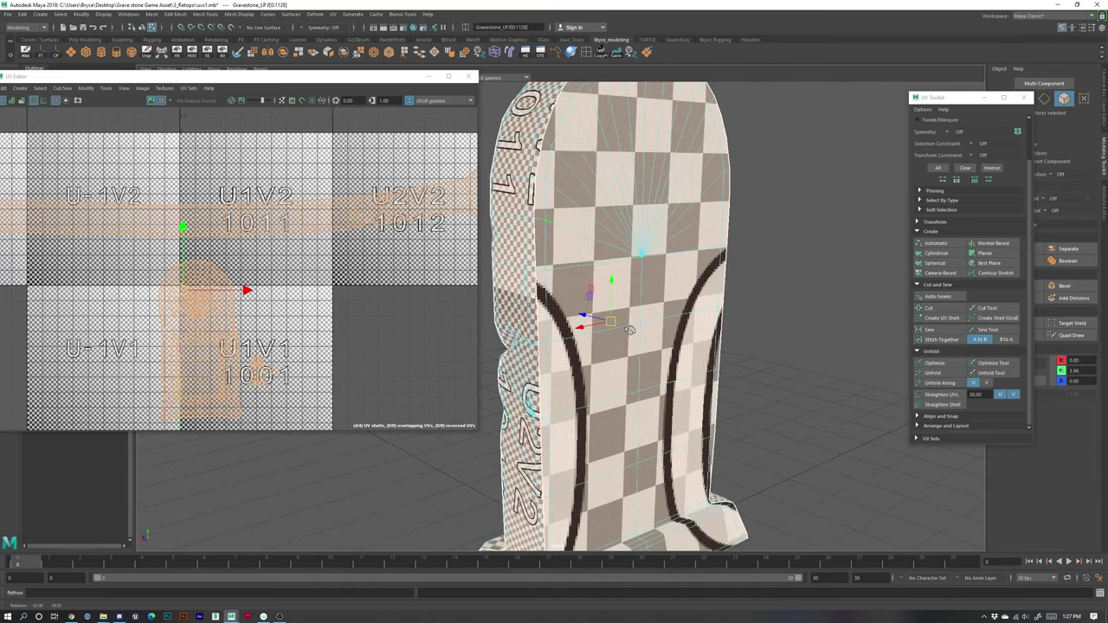
pyautogui.keyDown('alt'); pyautogui.moveTo(637, 283); pyautogui.dragTo(748, 399); pyautogui.keyUp('alt')
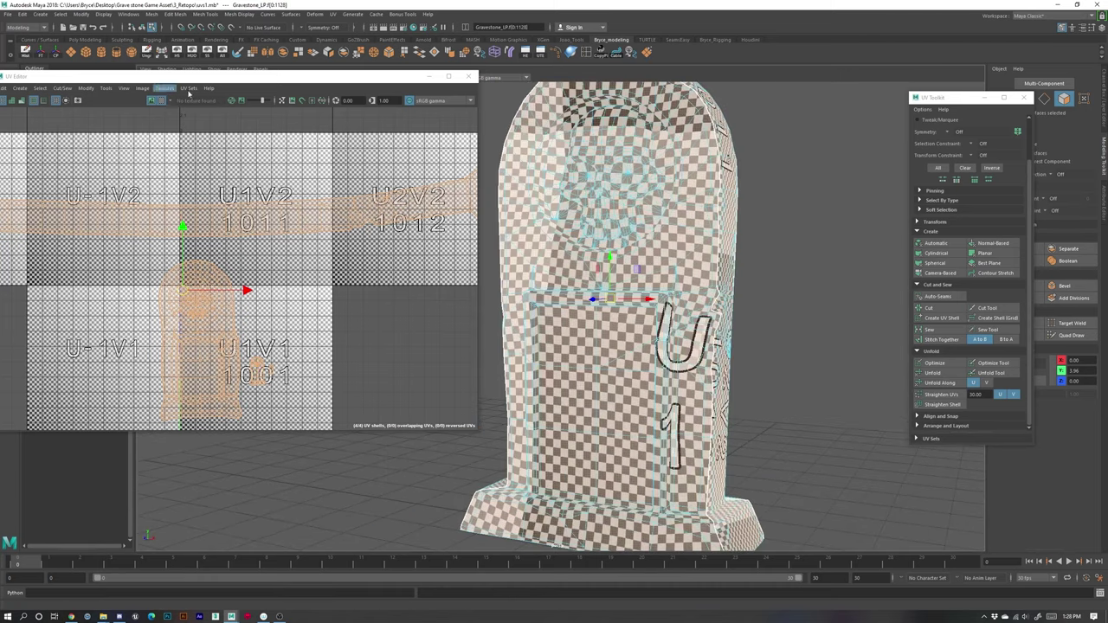
# Step: Compare the checker density of the side faces with the front and back faces where they meet along the edges
pyautogui.keyDown('alt'); pyautogui.moveTo(664, 421); pyautogui.dragTo(651, 424, button='right'); pyautogui.keyUp('alt')
pyautogui.keyDown('alt'); pyautogui.moveTo(651, 424); pyautogui.dragTo(633, 323, button='middle'); pyautogui.keyUp('alt')
pyautogui.keyDown('alt'); pyautogui.moveTo(752, 376); pyautogui.dragTo(689, 423); pyautogui.keyUp('alt')
pyautogui.keyDown('alt'); pyautogui.moveTo(640, 374); pyautogui.dragTo(646, 503, button='middle'); pyautogui.keyUp('alt')
pyautogui.keyDown('alt'); pyautogui.moveTo(584, 286); pyautogui.dragTo(649, 292, button='right'); pyautogui.keyUp('alt')
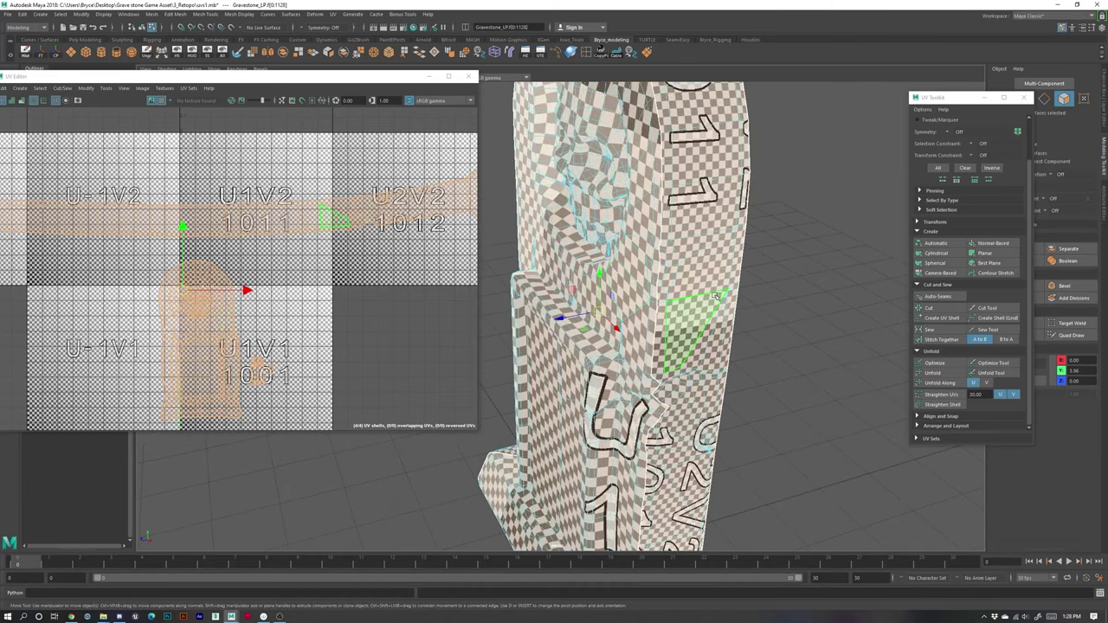
pyautogui.keyDown('alt'); pyautogui.moveTo(716, 296); pyautogui.dragTo(599, 360); pyautogui.keyUp('alt')
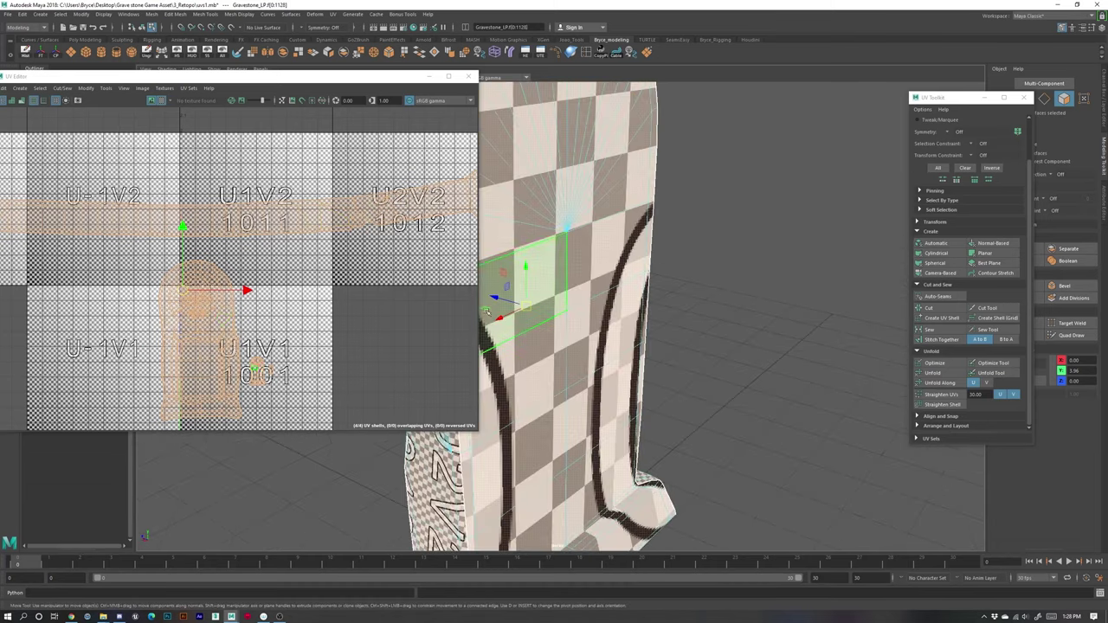
pyautogui.keyDown('alt'); pyautogui.moveTo(599, 361); pyautogui.dragTo(707, 368, button='middle'); pyautogui.keyUp('alt')
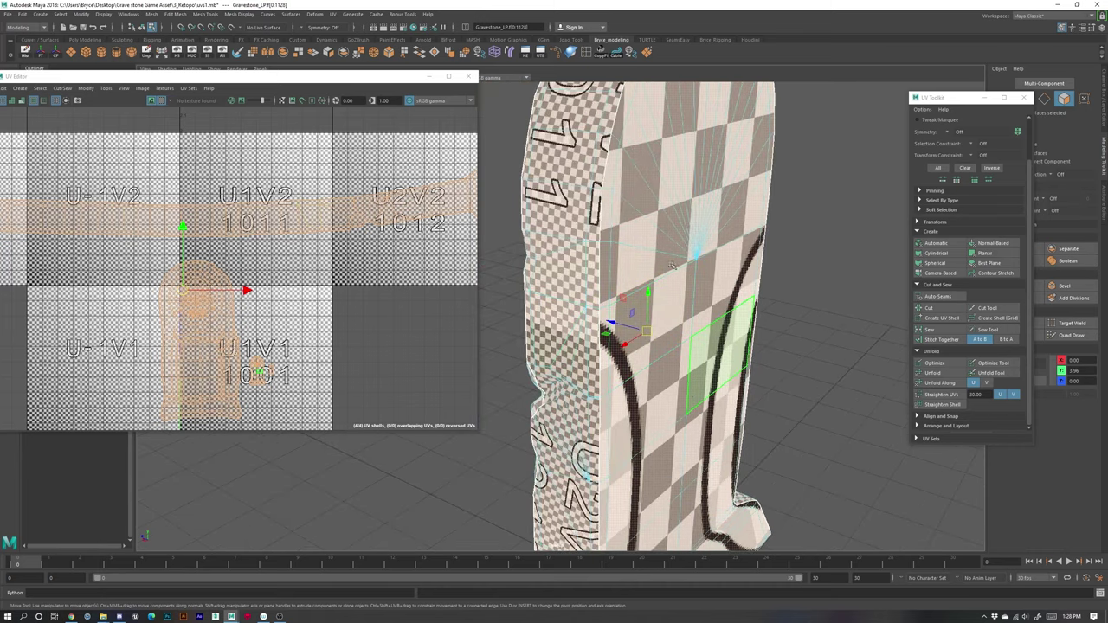
pyautogui.keyDown('alt'); pyautogui.moveTo(660, 384); pyautogui.dragTo(665, 398); pyautogui.keyUp('alt')
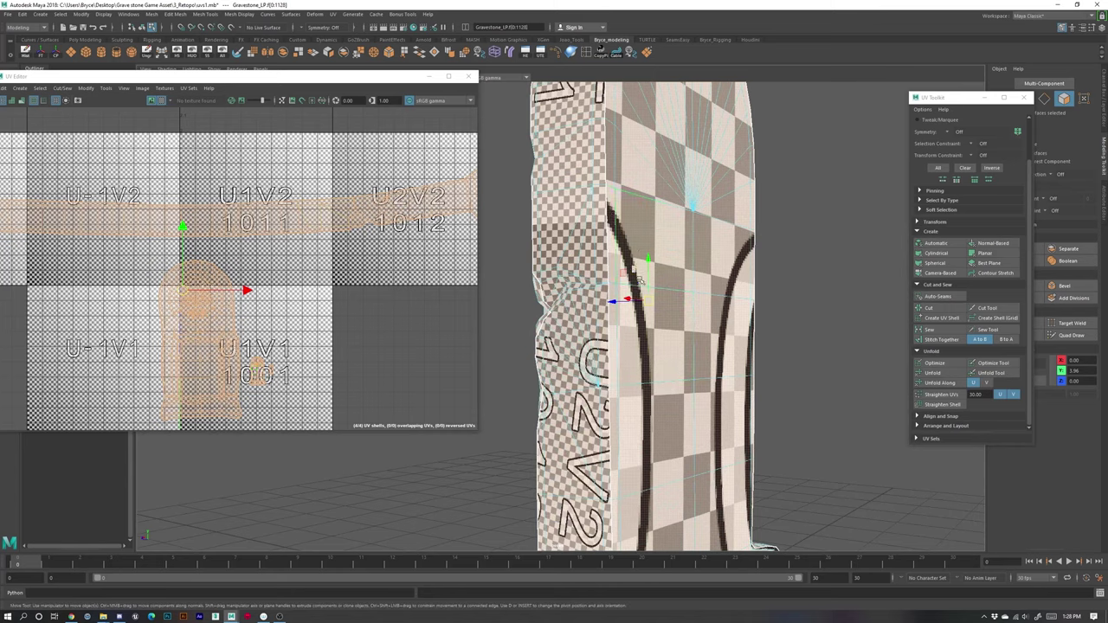
pyautogui.keyDown('alt'); pyautogui.moveTo(641, 272); pyautogui.dragTo(627, 396); pyautogui.keyUp('alt')
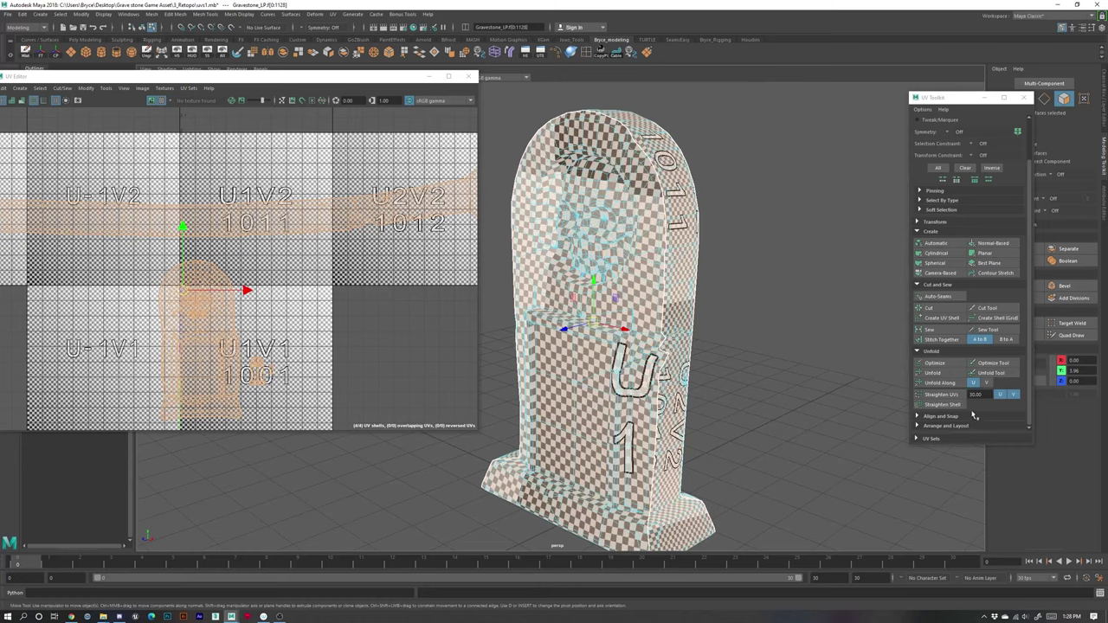
# Step: Set one common texel density of 5.3364 at map size 512 for all four gravestone shells
pyautogui.click(920, 222)
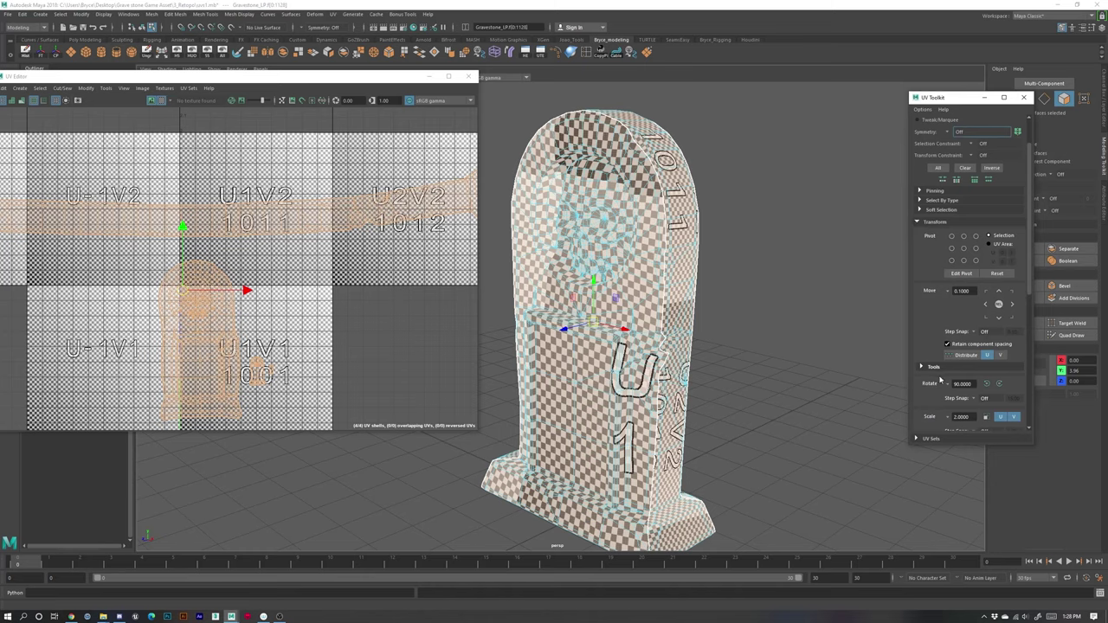
pyautogui.scroll(-5, 929, 317)
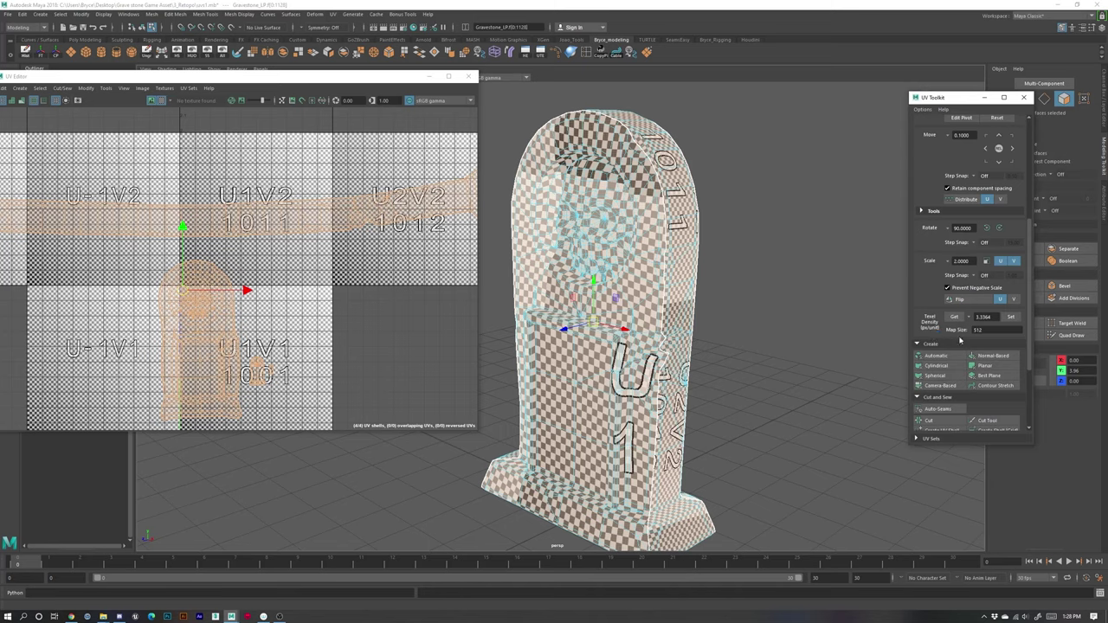
pyautogui.click(1012, 318)
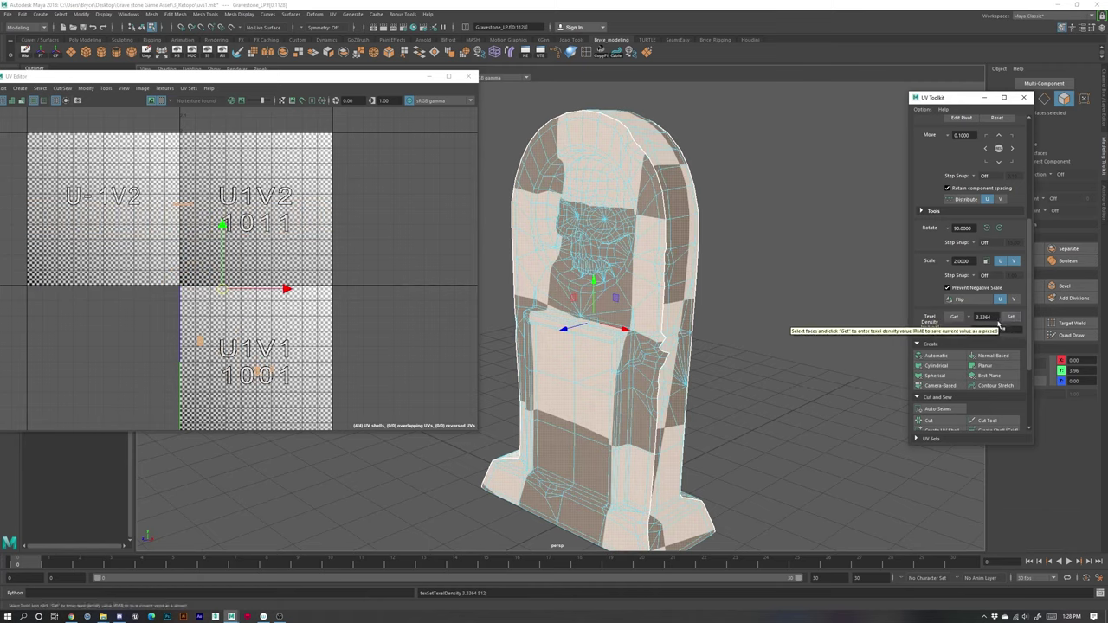
pyautogui.scroll(1, 264, 327)
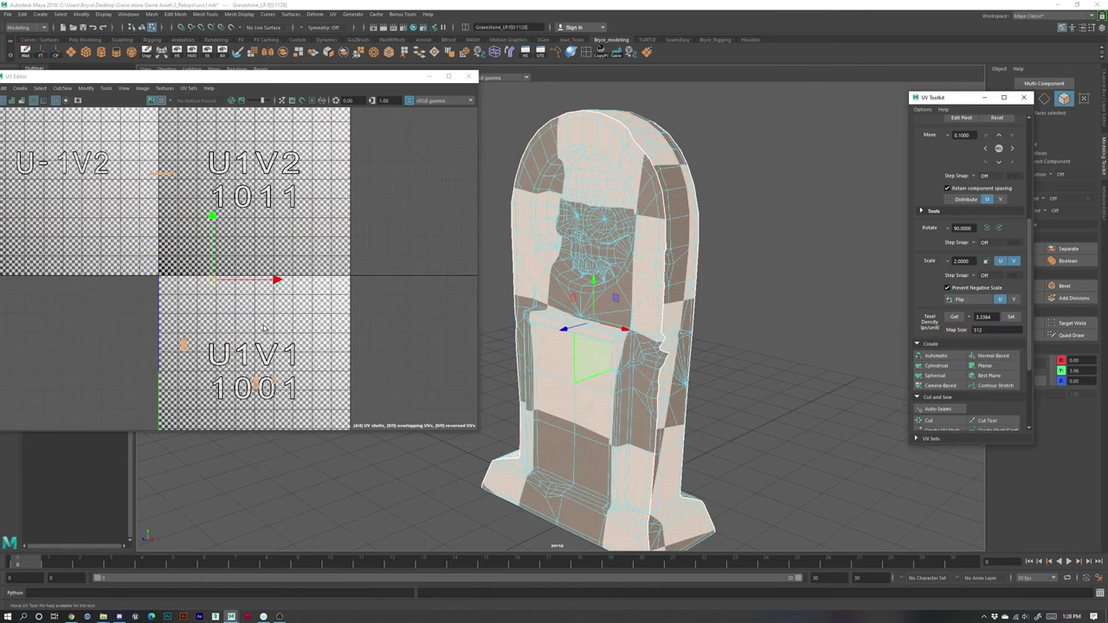
pyautogui.scroll(-1, 243, 321)
pyautogui.scroll(-2, 208, 198)
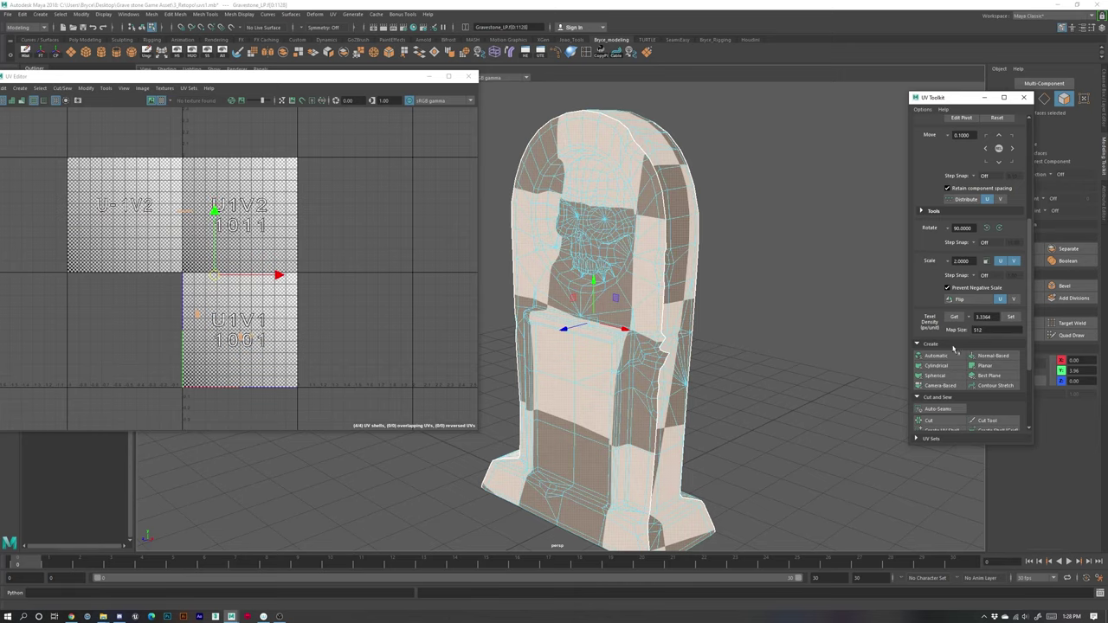
# Step: Run an automatic layout to arrange and scale the four selected shells inside the U1V1 tile
pyautogui.scroll(-3, 966, 355)
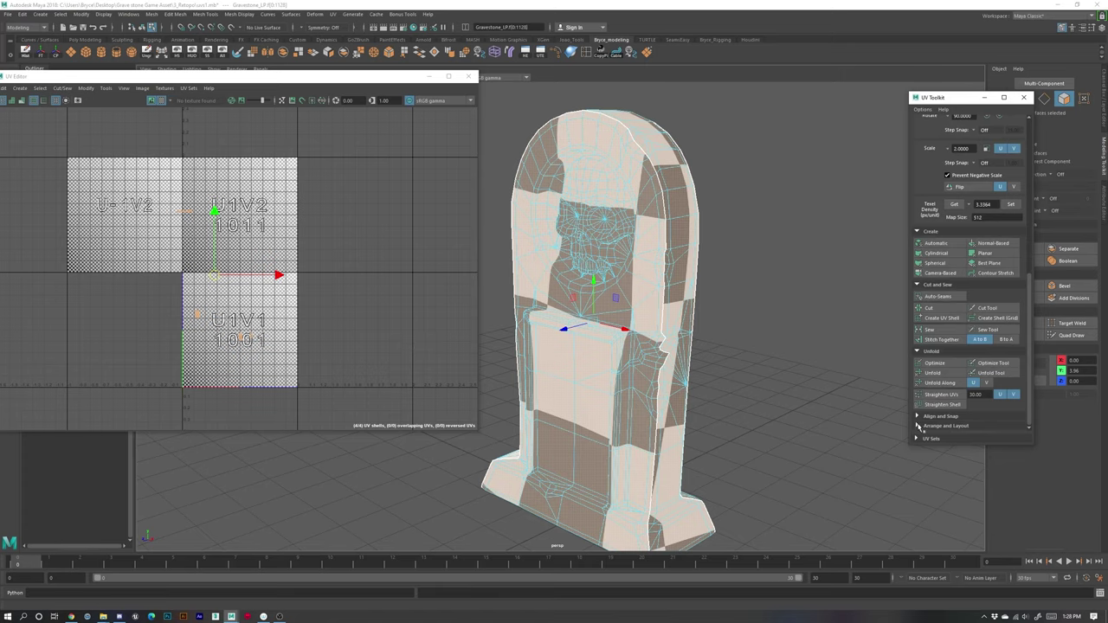
pyautogui.click(920, 426)
pyautogui.scroll(-3, 926, 415)
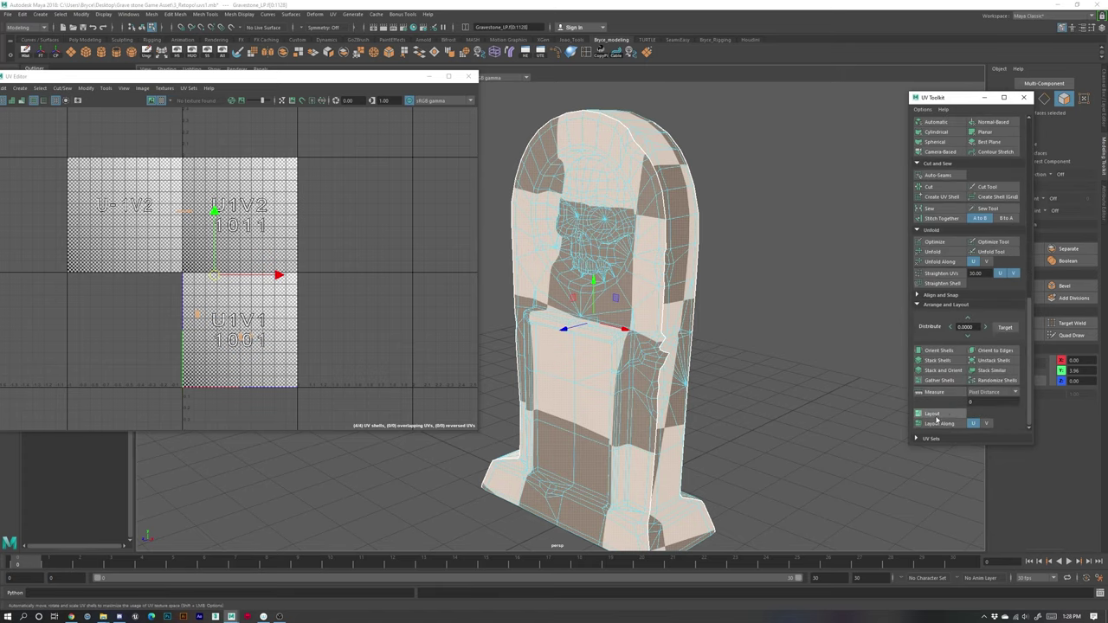
pyautogui.click(934, 415)
pyautogui.scroll(3, 265, 363)
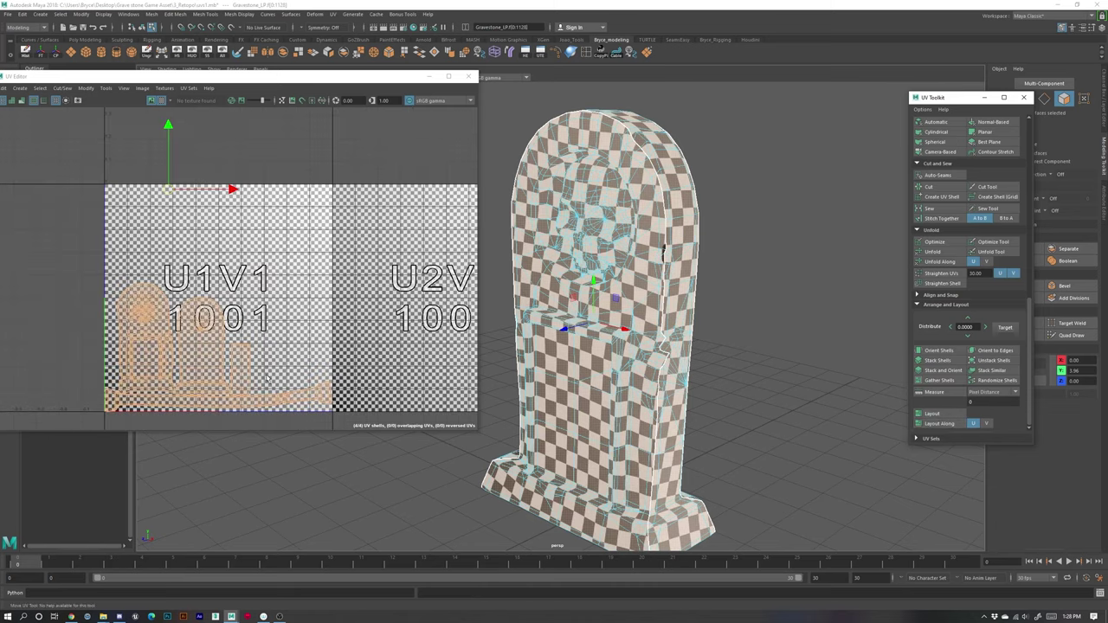
# Step: Check the checker squares on the gravestone, hide the pattern, reposition the UV Editor window and review the unused space in the layout
pyautogui.keyDown('alt'); pyautogui.moveTo(761, 375); pyautogui.dragTo(611, 371); pyautogui.keyUp('alt')
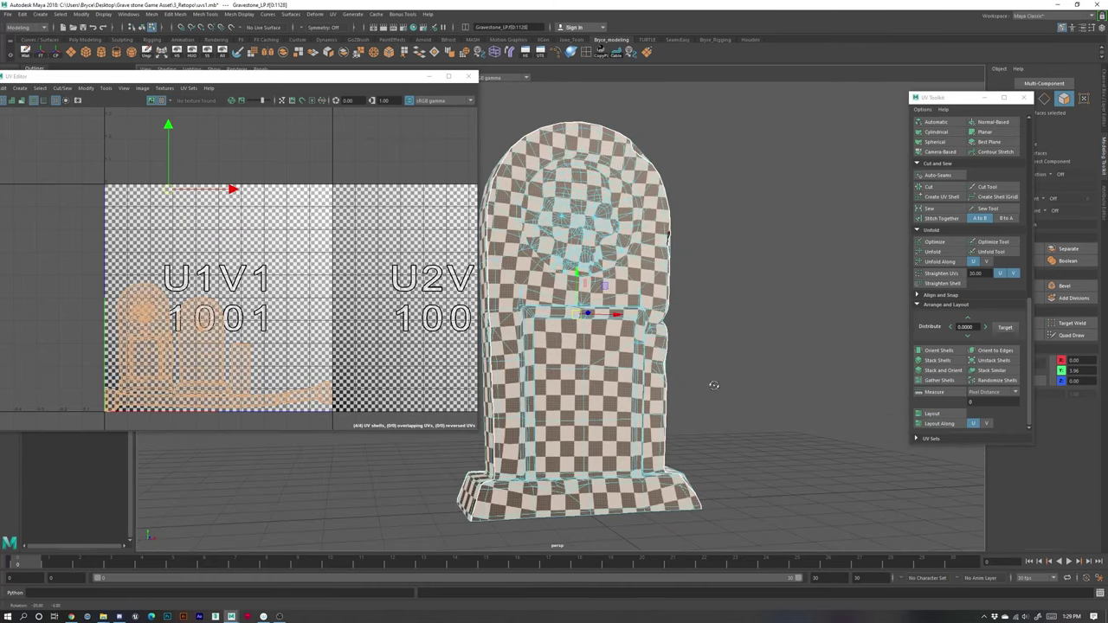
pyautogui.click(156, 100)
pyautogui.scroll(3, 237, 426)
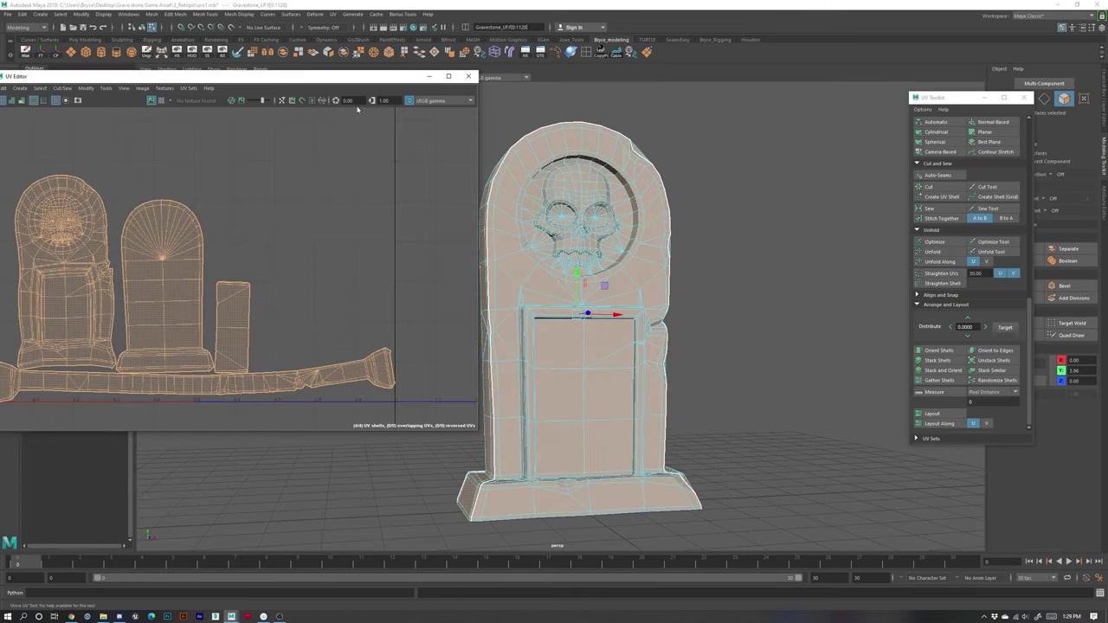
pyautogui.moveTo(340, 82); pyautogui.dragTo(529, 101)
pyautogui.scroll(-4, 485, 364)
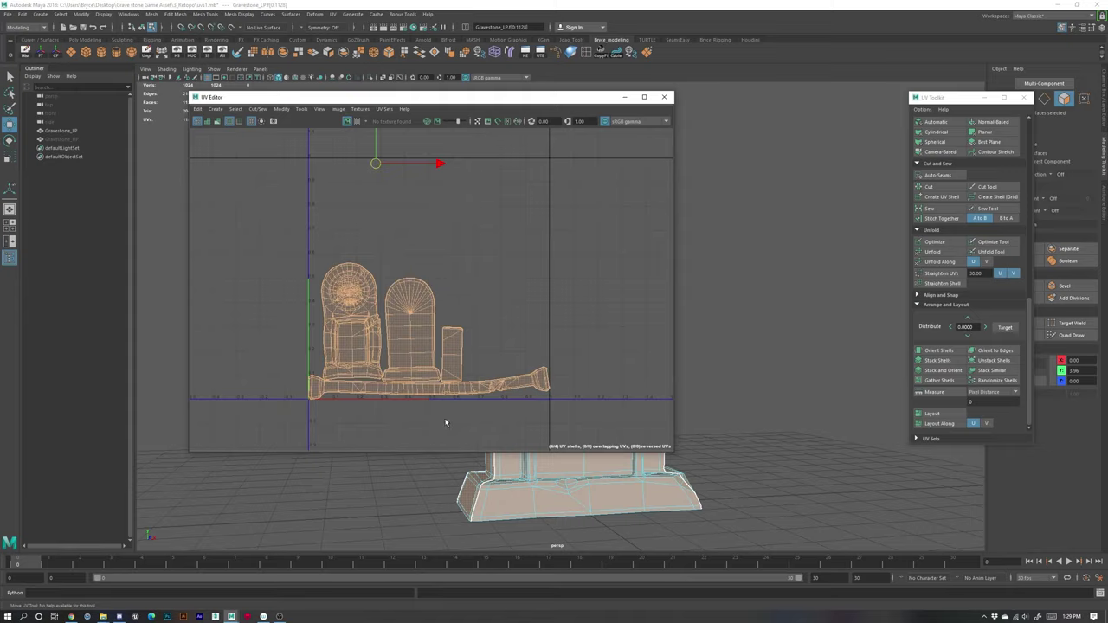
pyautogui.scroll(3, 445, 422)
pyautogui.scroll(-2, 478, 362)
pyautogui.keyDown('alt'); pyautogui.moveTo(368, 170); pyautogui.dragTo(350, 284, button='middle'); pyautogui.keyUp('alt')
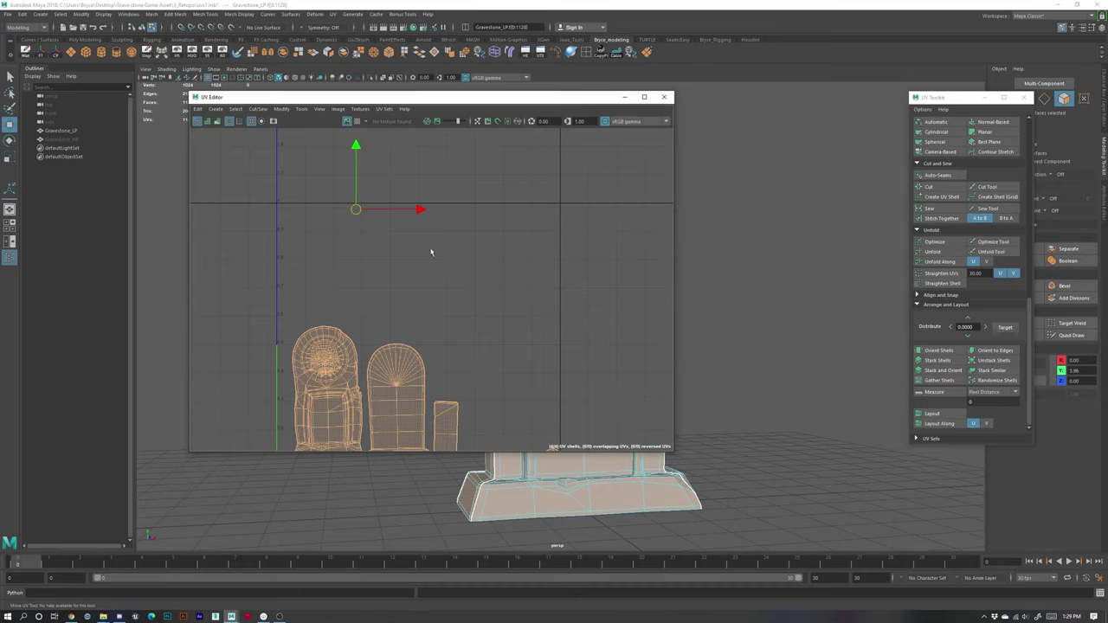
pyautogui.keyDown('alt'); pyautogui.moveTo(450, 343); pyautogui.dragTo(466, 182, button='middle'); pyautogui.keyUp('alt')
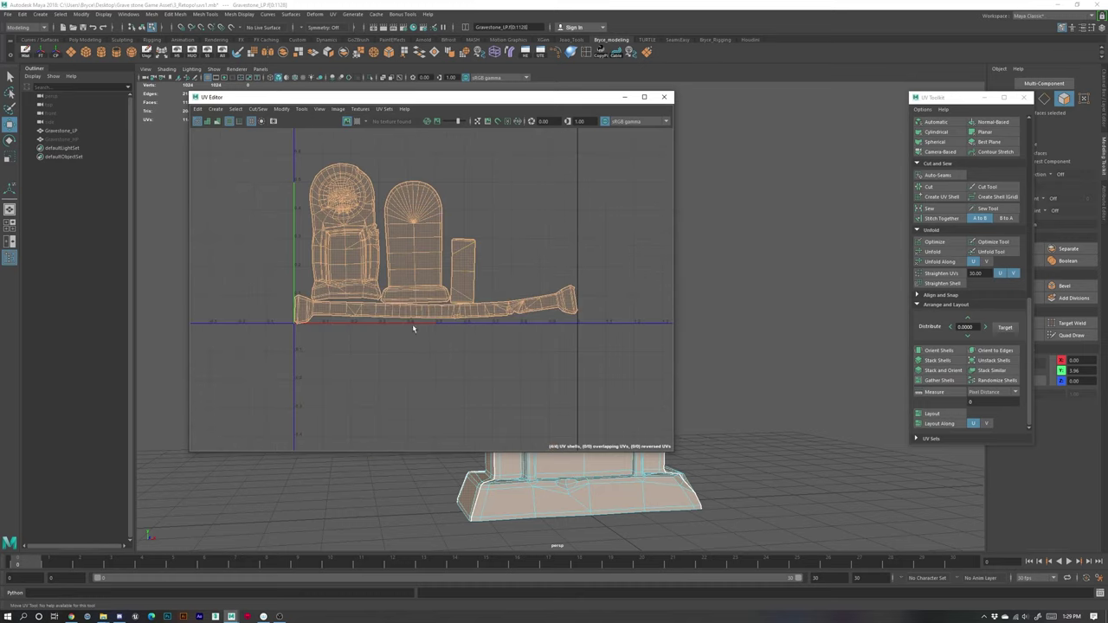
# Step: Switch to edge selection and select the middle cross edge of the side strip at the top of the gravestone's arch
pyautogui.moveTo(431, 317); pyautogui.dragTo(434, 293, button='right')
pyautogui.scroll(4, 435, 349)
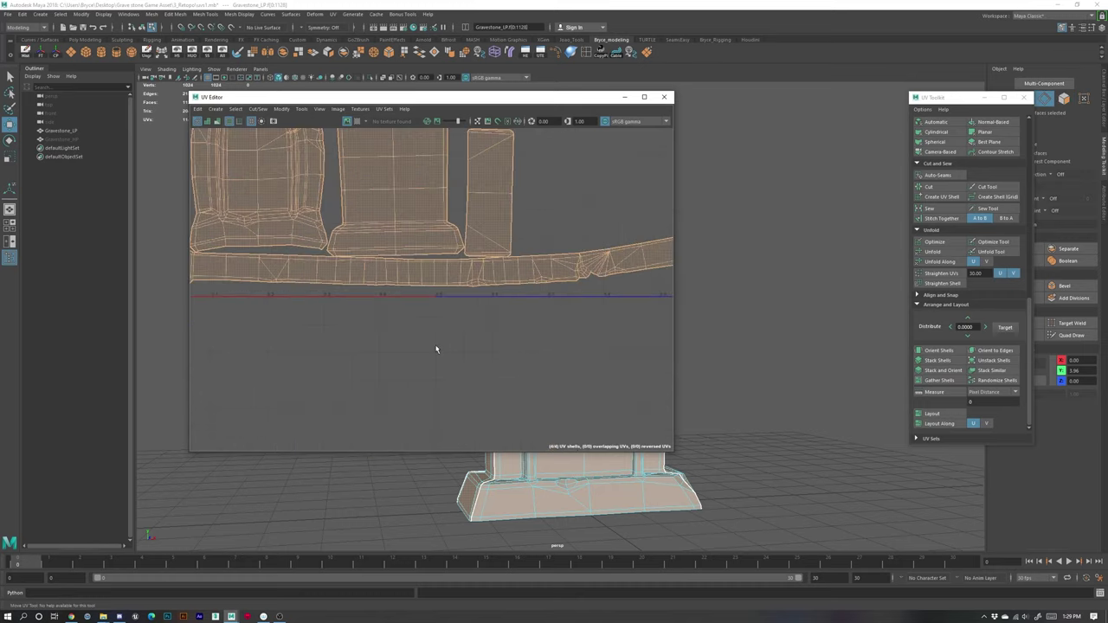
pyautogui.scroll(-3, 417, 364)
pyautogui.keyDown('alt'); pyautogui.moveTo(811, 451); pyautogui.dragTo(952, 471, button='middle'); pyautogui.keyUp('alt')
pyautogui.keyDown('alt'); pyautogui.moveTo(822, 259); pyautogui.dragTo(736, 333); pyautogui.keyUp('alt')
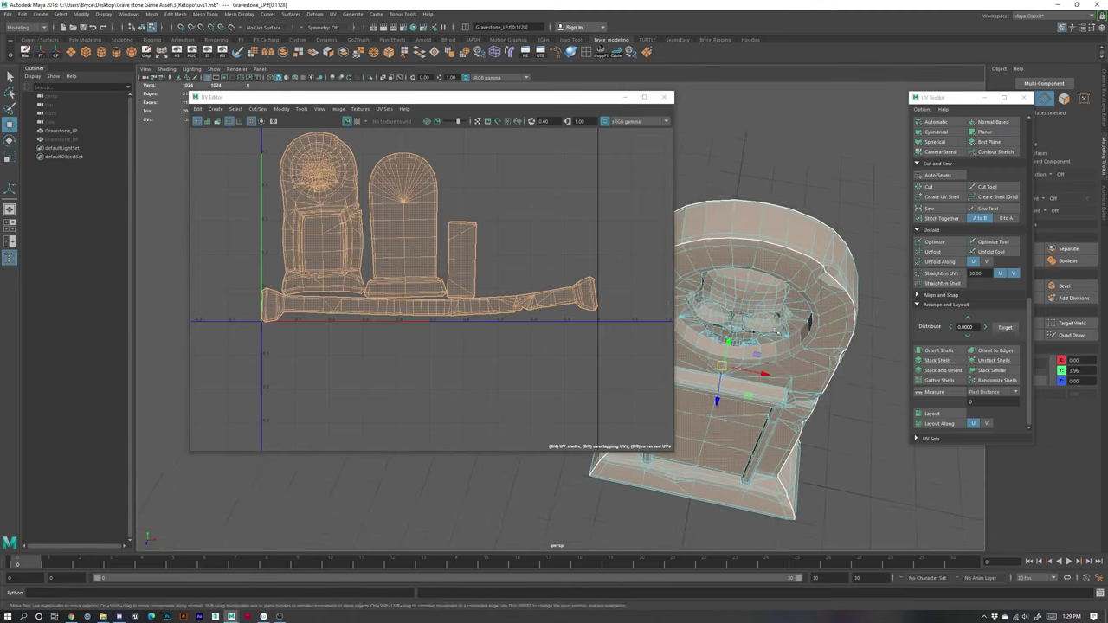
pyautogui.keyDown('alt'); pyautogui.moveTo(720, 260); pyautogui.dragTo(764, 286); pyautogui.keyUp('alt')
pyautogui.scroll(5, 765, 286)
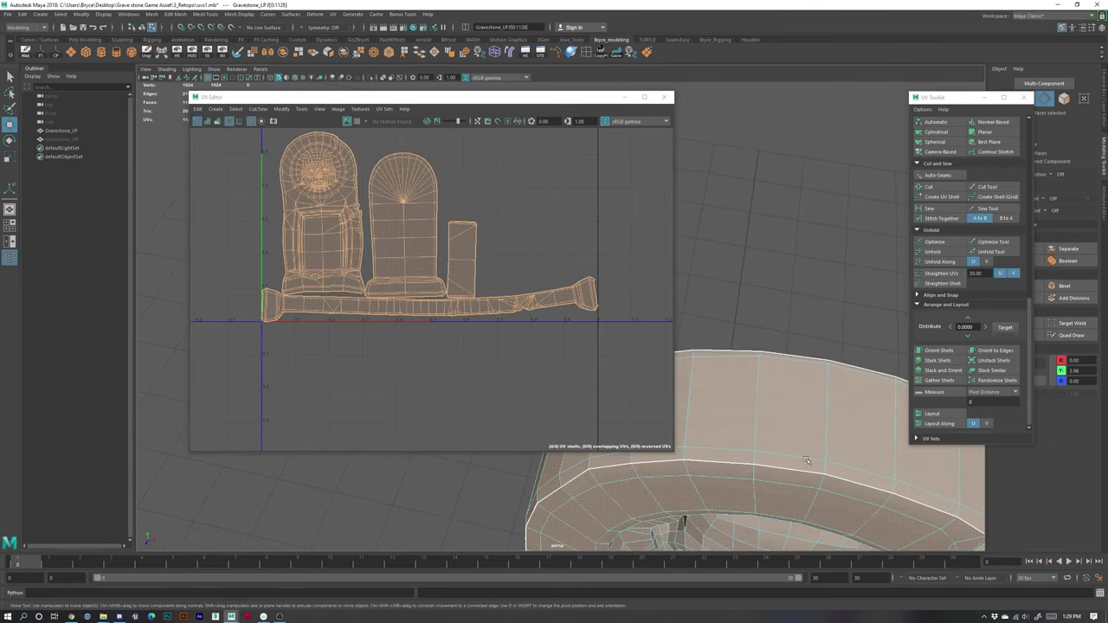
pyautogui.rightClick(762, 372)
pyautogui.click(763, 351)
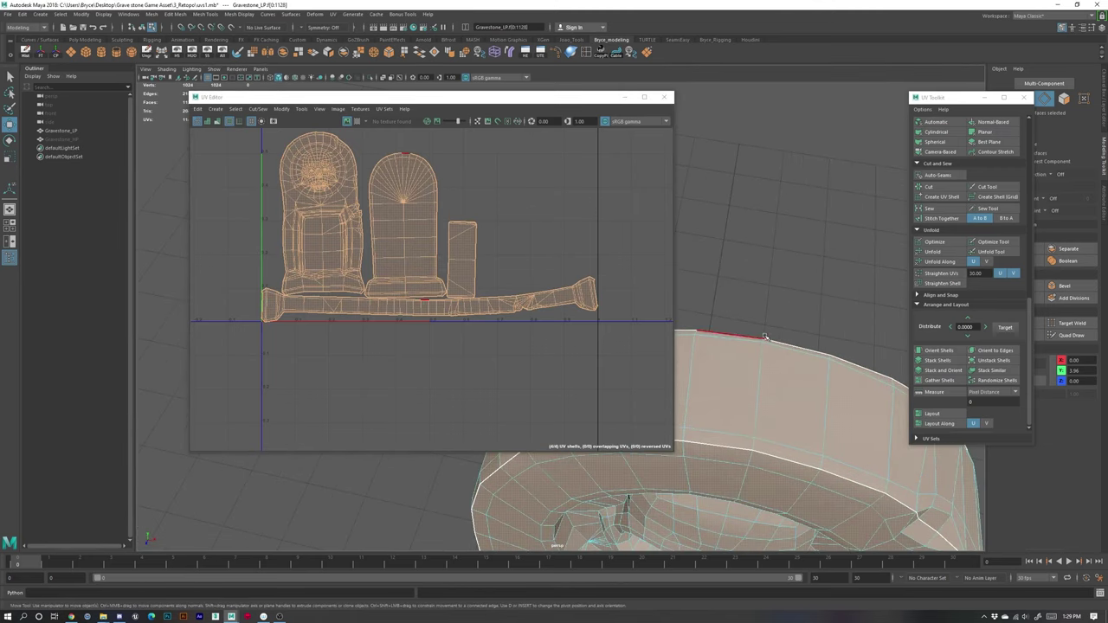
pyautogui.click(763, 337)
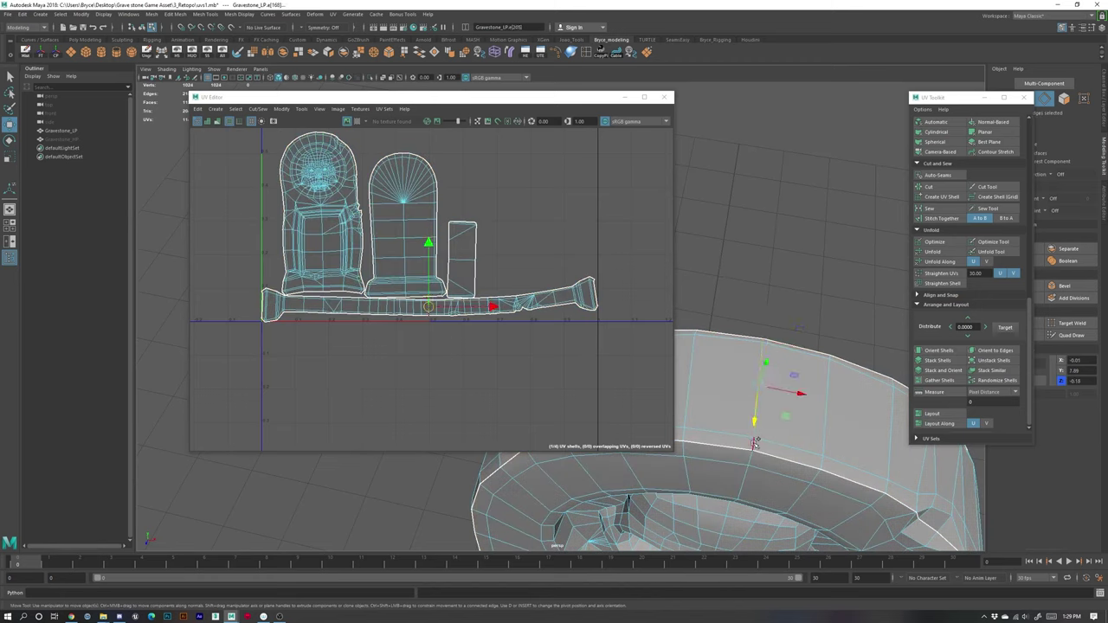
pyautogui.click(483, 307)
# Step: Examine where the selected arch edge divides the long side strip, both on the model and in the UV layout
pyautogui.scroll(-3, 482, 305)
pyautogui.keyDown('alt'); pyautogui.moveTo(485, 243); pyautogui.dragTo(485, 357, button='middle'); pyautogui.keyUp('alt')
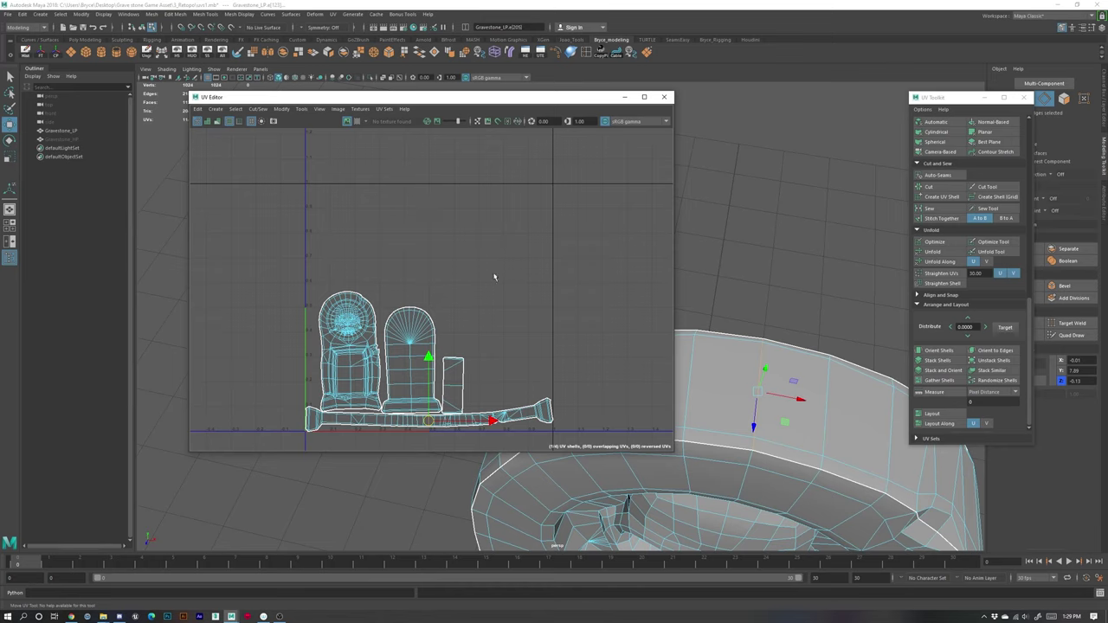
pyautogui.keyDown('alt'); pyautogui.moveTo(770, 381); pyautogui.dragTo(719, 372, button='right'); pyautogui.keyUp('alt')
pyautogui.keyDown('alt'); pyautogui.moveTo(718, 373); pyautogui.dragTo(328, 370); pyautogui.keyUp('alt')
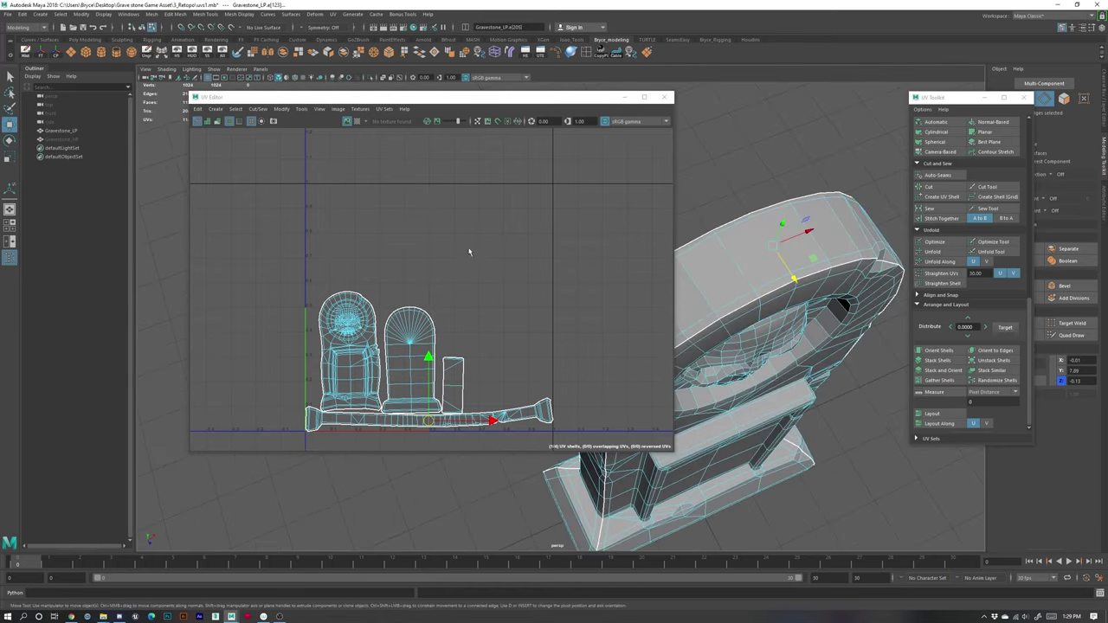
pyautogui.scroll(4, 818, 261)
pyautogui.keyDown('alt'); pyautogui.moveTo(819, 262); pyautogui.dragTo(717, 299, button='middle'); pyautogui.keyUp('alt')
pyautogui.scroll(3, 467, 415)
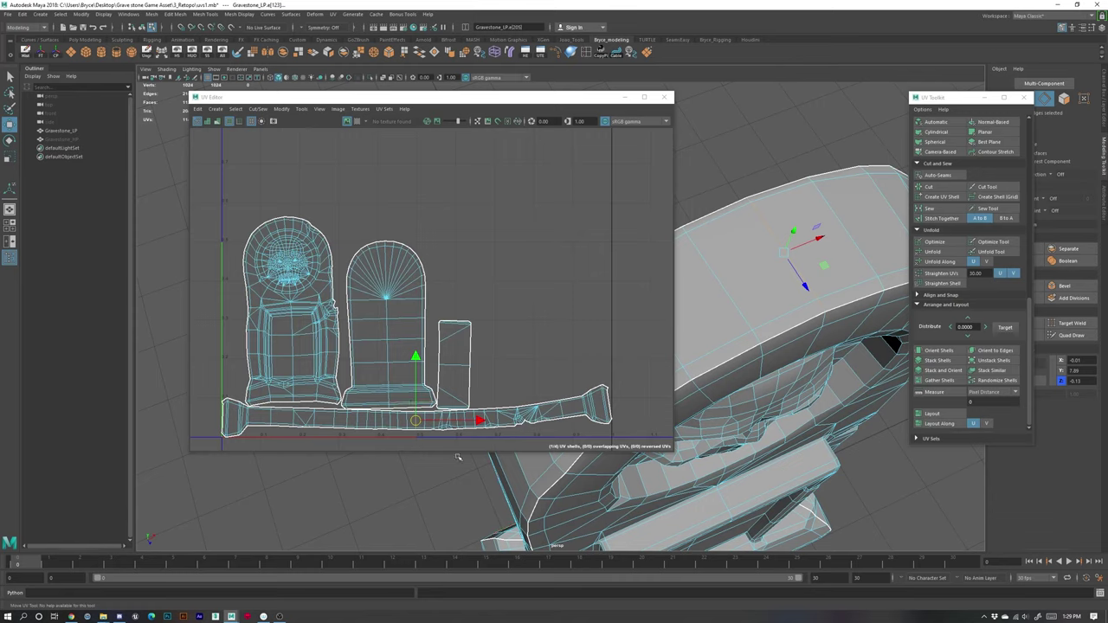
pyautogui.scroll(-2, 478, 435)
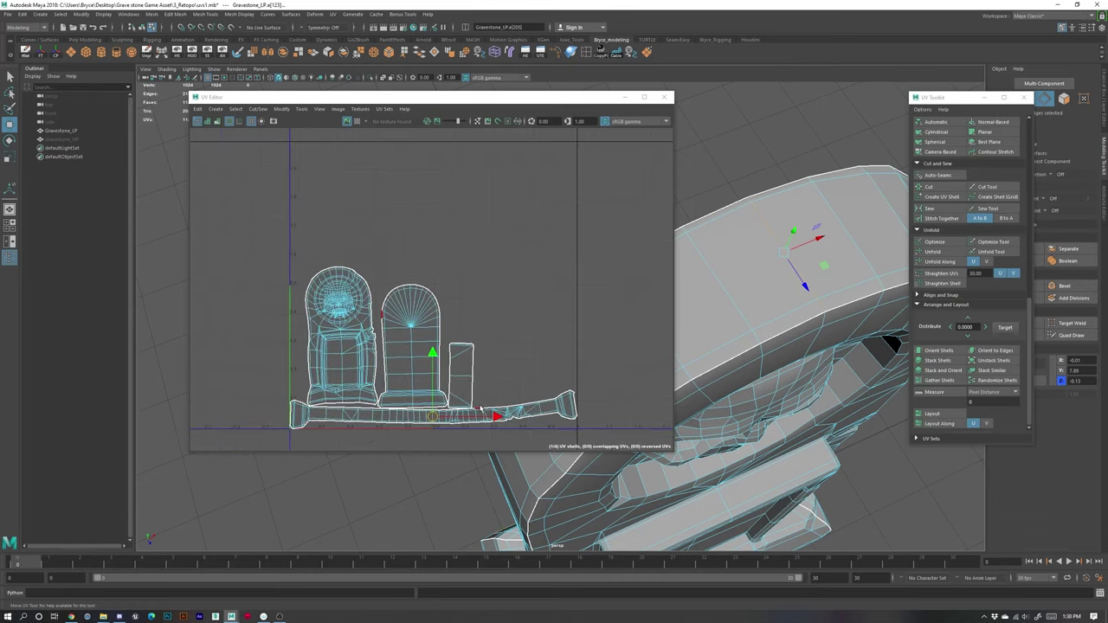
pyautogui.keyDown('alt'); pyautogui.moveTo(500, 393); pyautogui.dragTo(503, 322, button='middle'); pyautogui.keyUp('alt')
pyautogui.scroll(3, 439, 357)
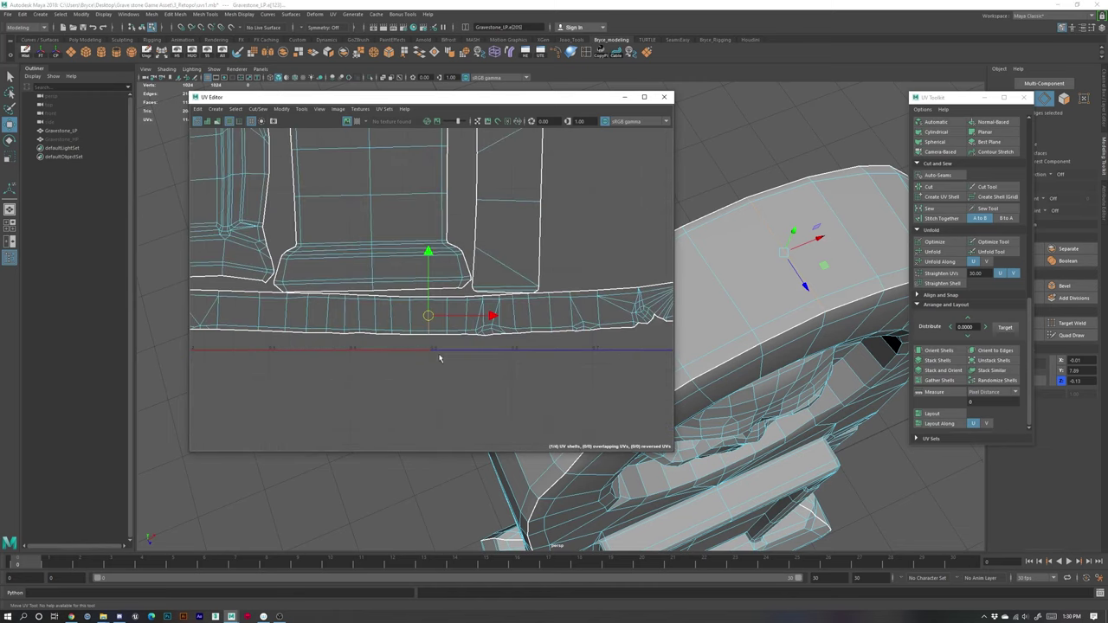
pyautogui.keyDown('alt'); pyautogui.moveTo(750, 303); pyautogui.dragTo(723, 296); pyautogui.keyUp('alt')
pyautogui.keyDown('alt'); pyautogui.moveTo(797, 293); pyautogui.dragTo(783, 303); pyautogui.keyUp('alt')
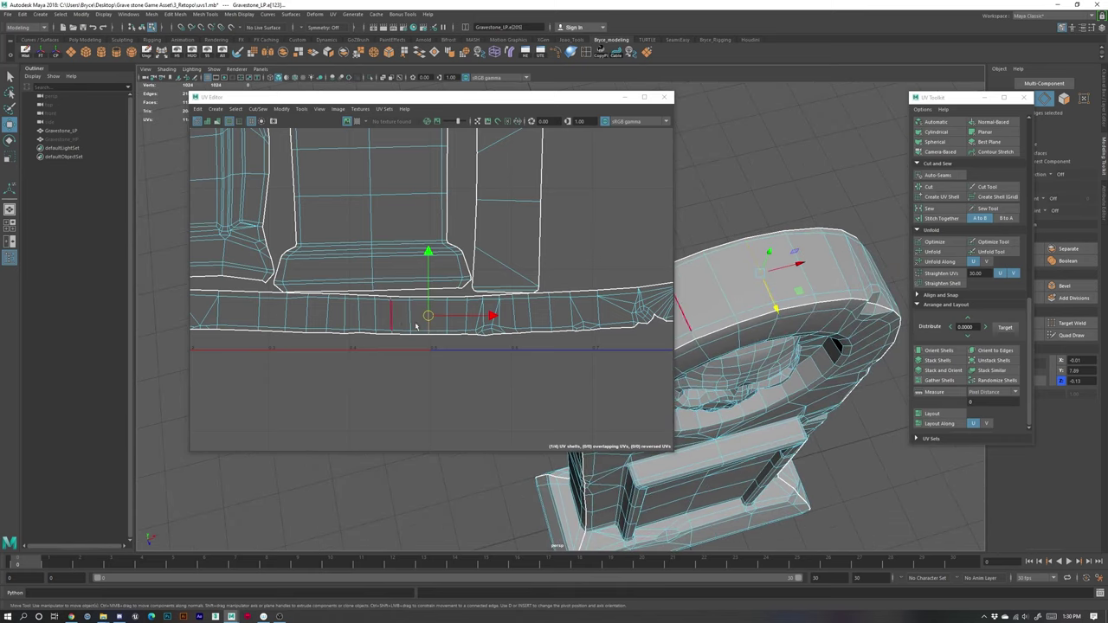
# Step: Cut the side strip's UVs along the middle cross edge at the top of the arch
pyautogui.click(435, 354)
pyautogui.scroll(2, 423, 330)
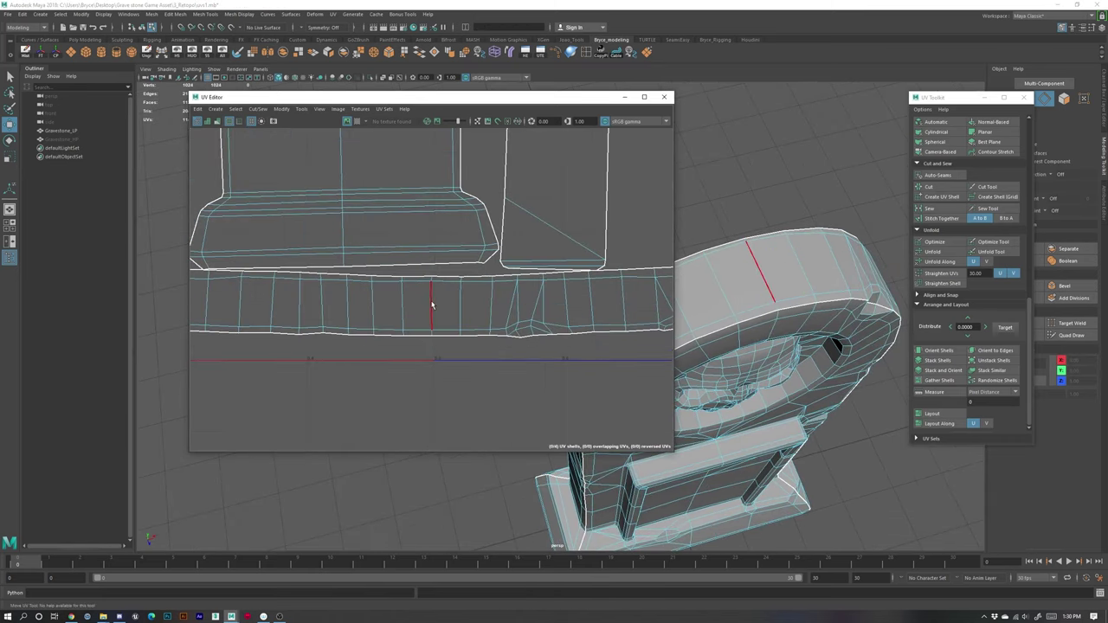
pyautogui.click(433, 307)
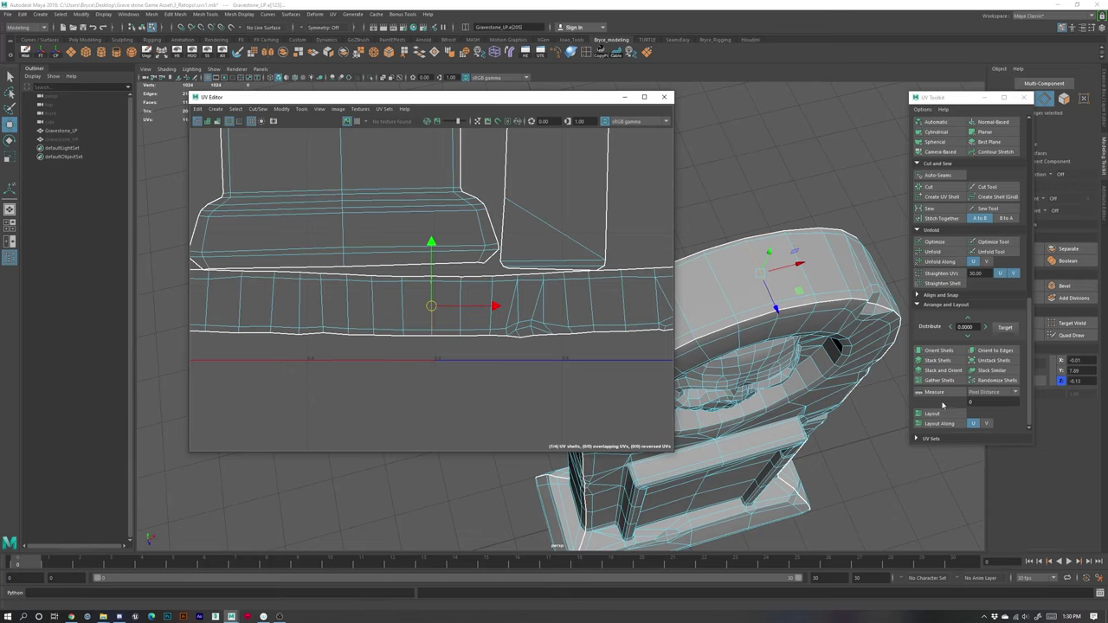
pyautogui.scroll(3, 946, 314)
pyautogui.click(929, 291)
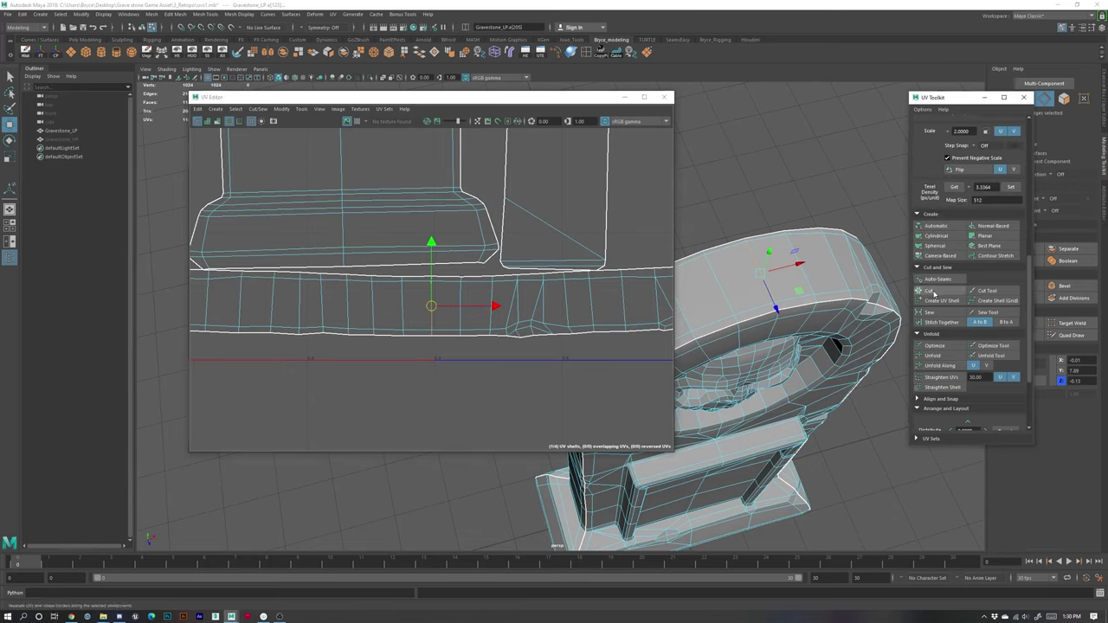
# Step: Move the half of the cut side strip lying beneath the front shell to just above the front and back shells
pyautogui.rightClick(463, 309)
pyautogui.scroll(-4, 468, 364)
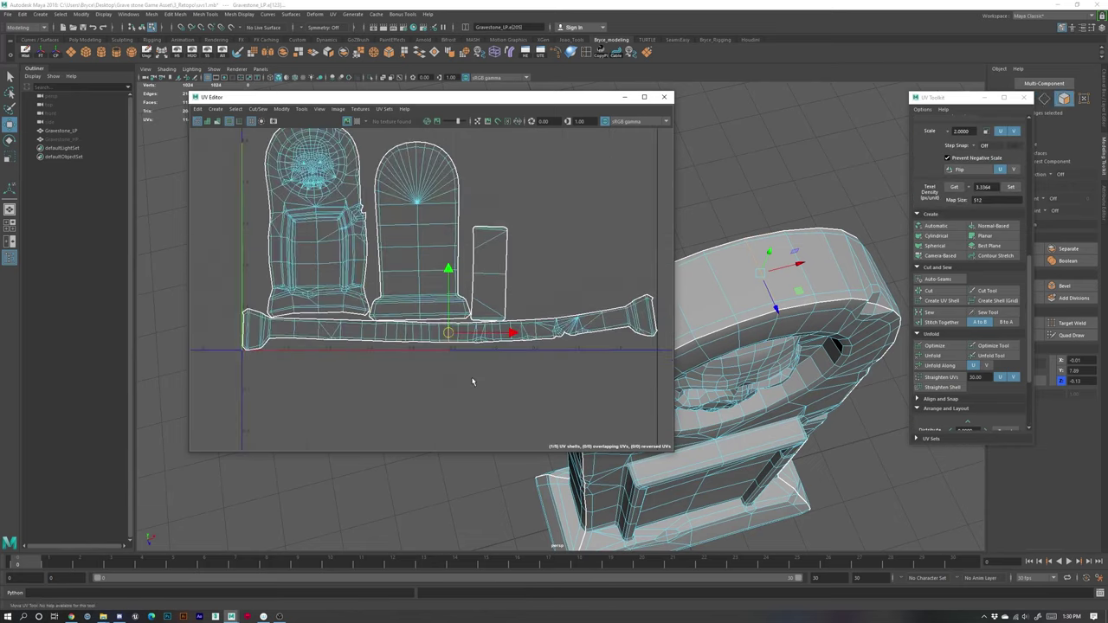
pyautogui.doubleClick(376, 351)
pyautogui.moveTo(376, 350); pyautogui.dragTo(388, 177)
# Step: Stack the remaining half of the side strip above the first half and rotate it slightly so the strips run nearly parallel
pyautogui.doubleClick(564, 345)
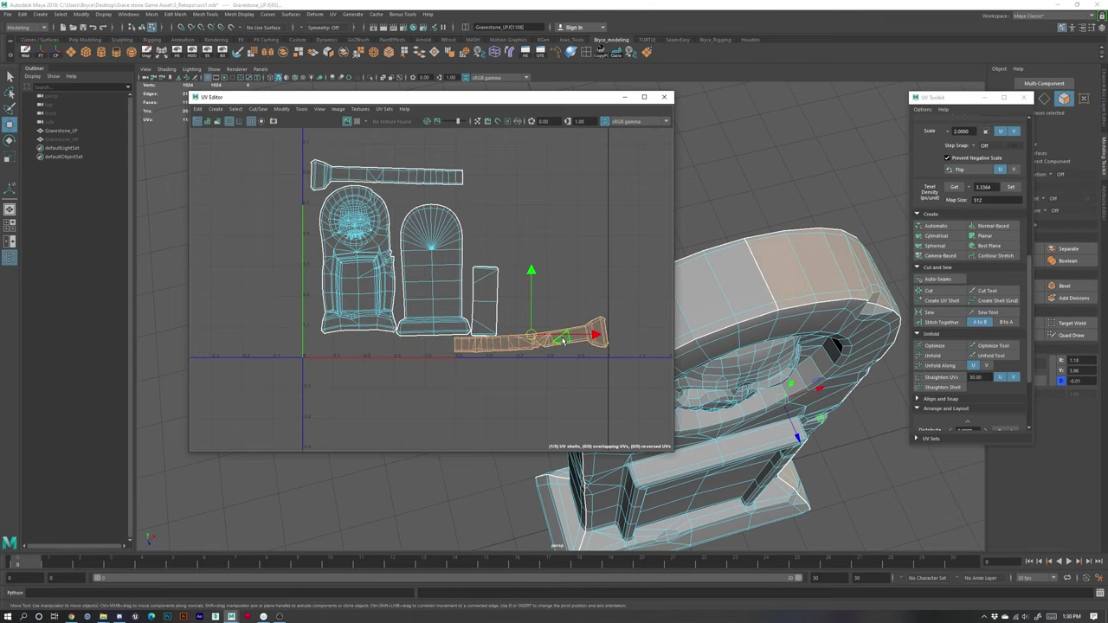
pyautogui.moveTo(543, 335); pyautogui.dragTo(414, 148)
pyautogui.press('e')
pyautogui.press('w')
# Step: Rotate the back shell and the skull front shell slightly so both stand upright
pyautogui.doubleClick(439, 295)
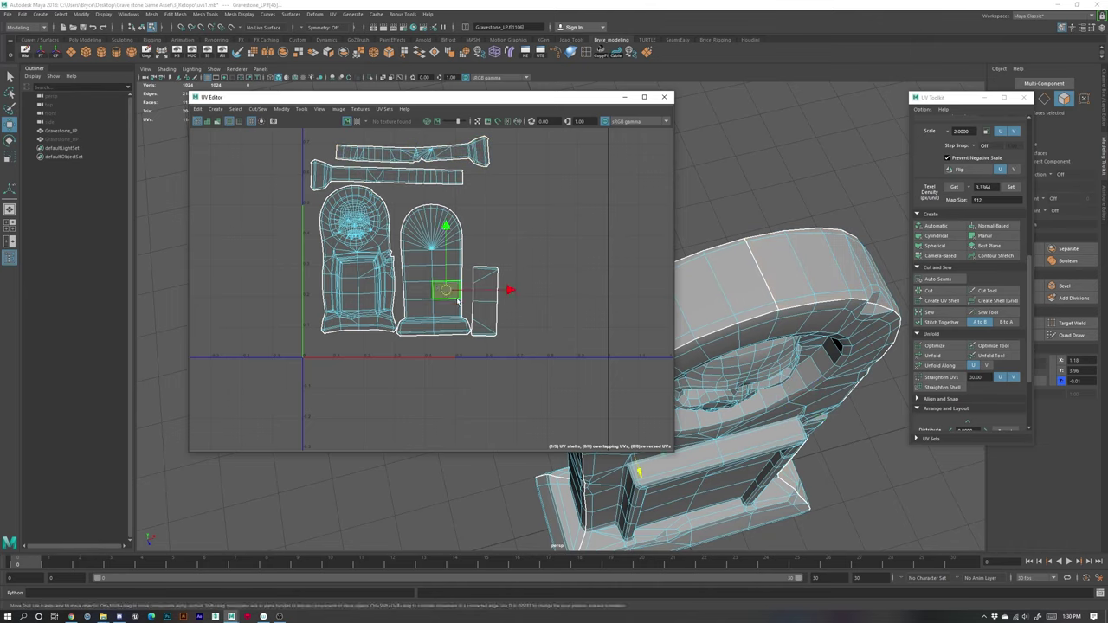
pyautogui.press('e')
pyautogui.moveTo(484, 239); pyautogui.dragTo(486, 241)
pyautogui.doubleClick(342, 246)
pyautogui.moveTo(407, 237); pyautogui.dragTo(405, 235)
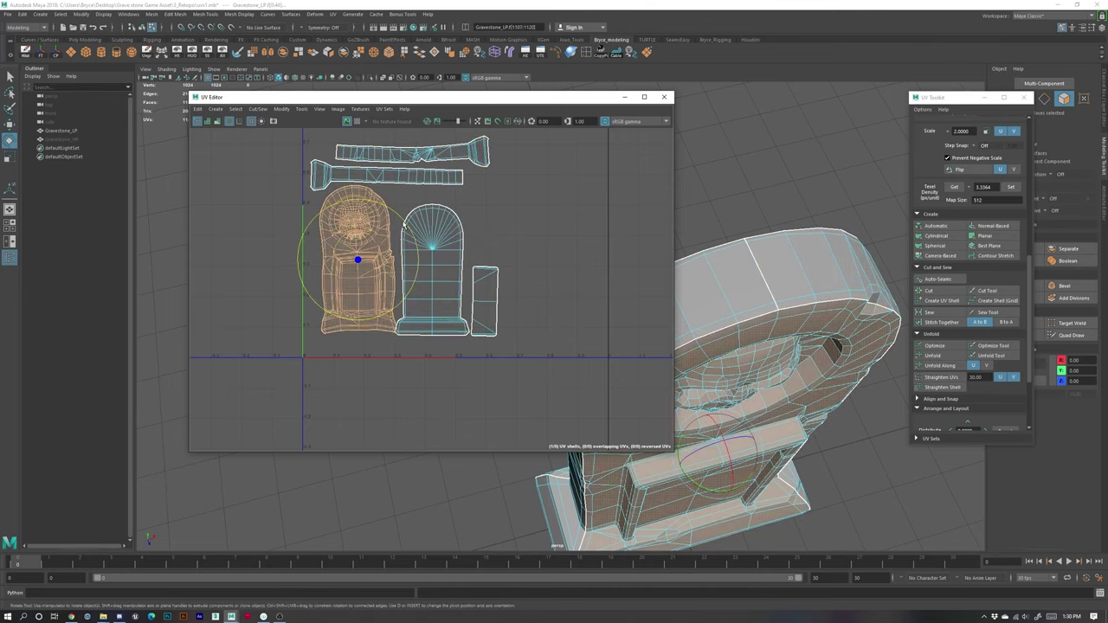
# Step: Move the narrow rectangular underside shell up close beside the back shell, then clear the selection
pyautogui.click(483, 314)
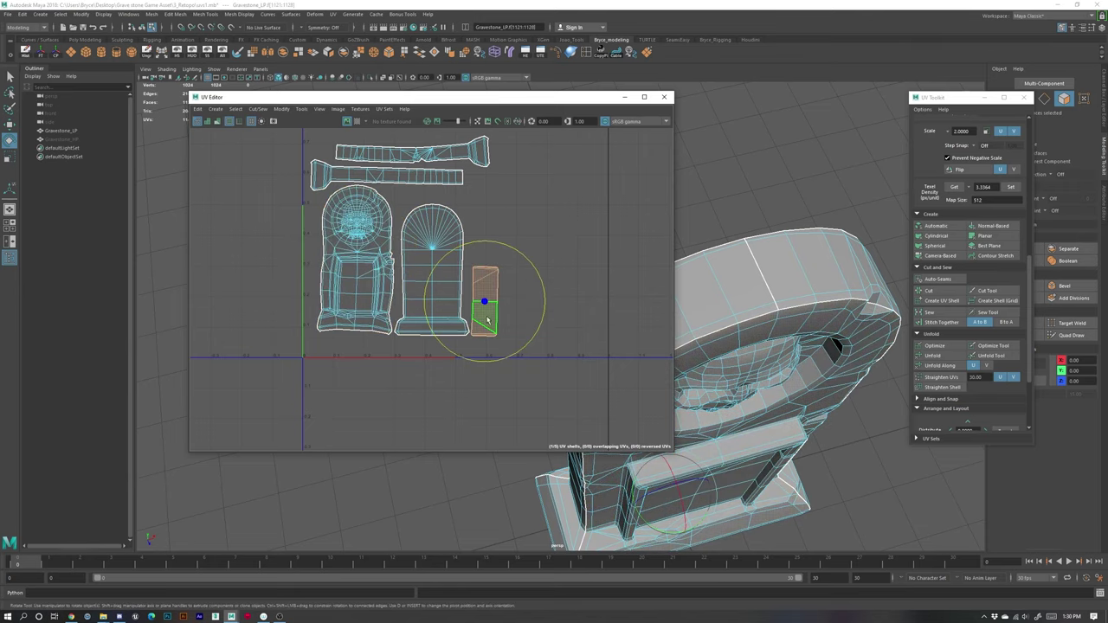
pyautogui.press('w')
pyautogui.moveTo(485, 303); pyautogui.dragTo(478, 237)
pyautogui.click(490, 294)
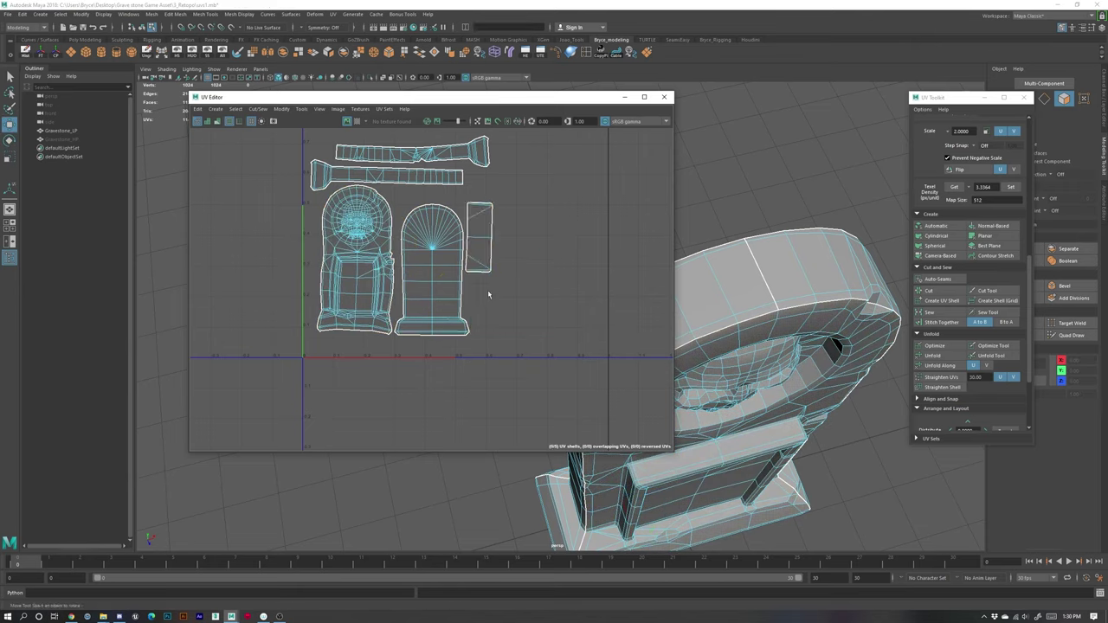
# Step: Select all five gravestone UV shells, then scale them up uniformly and shift them so they fill more of the UV tile
pyautogui.scroll(-3, 490, 295)
pyautogui.keyDown('alt'); pyautogui.moveTo(485, 279); pyautogui.dragTo(521, 327, button='middle'); pyautogui.keyUp('alt')
pyautogui.scroll(-2, 502, 325)
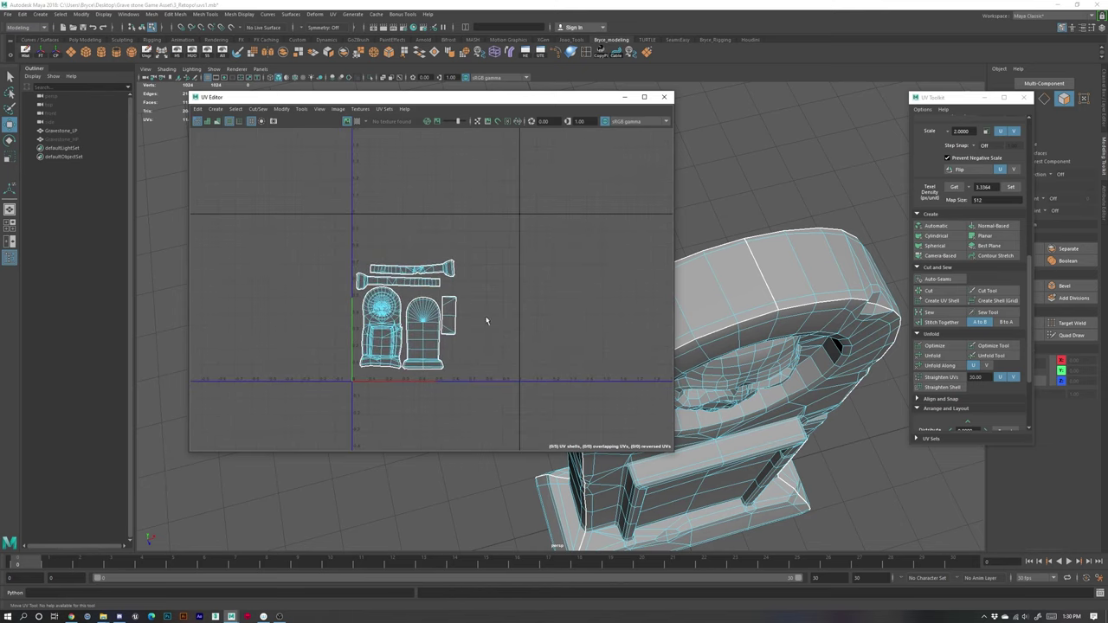
pyautogui.moveTo(330, 220); pyautogui.dragTo(541, 432)
pyautogui.press('e')
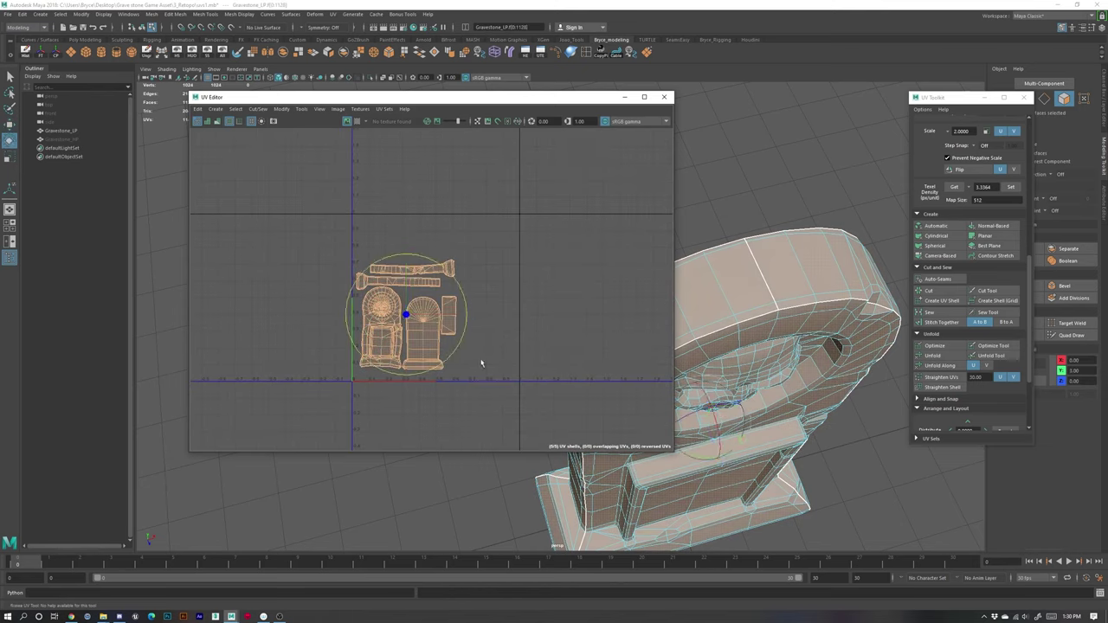
pyautogui.press('r')
pyautogui.moveTo(407, 315); pyautogui.dragTo(437, 294)
pyautogui.press('w')
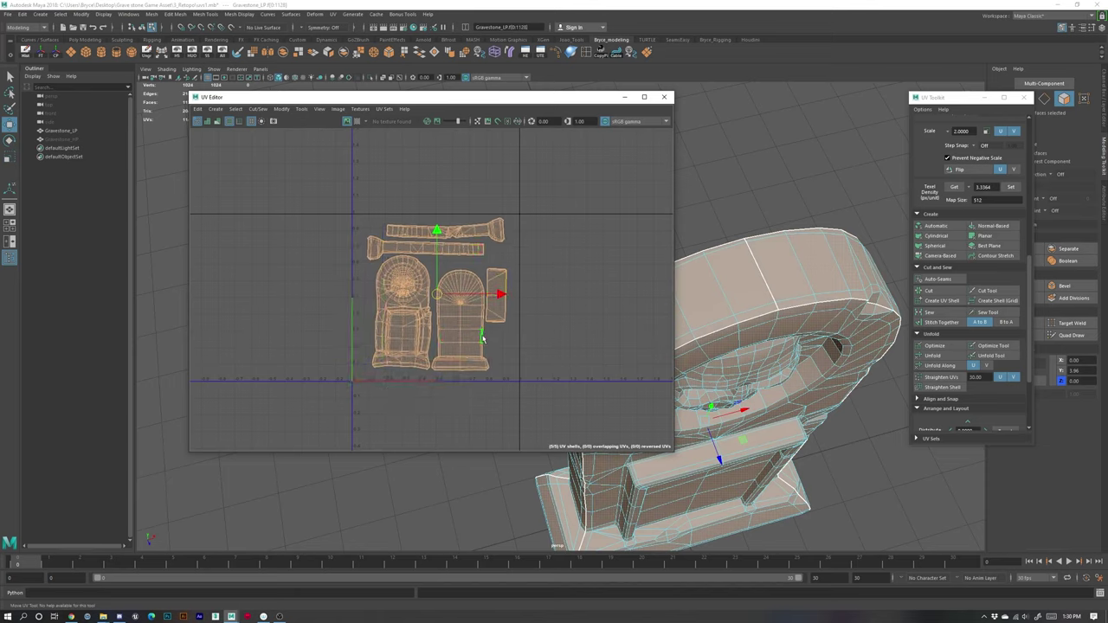
# Step: Automatically lay out all the selected UV shells within the tile, then clear the selection
pyautogui.scroll(-3, 974, 394)
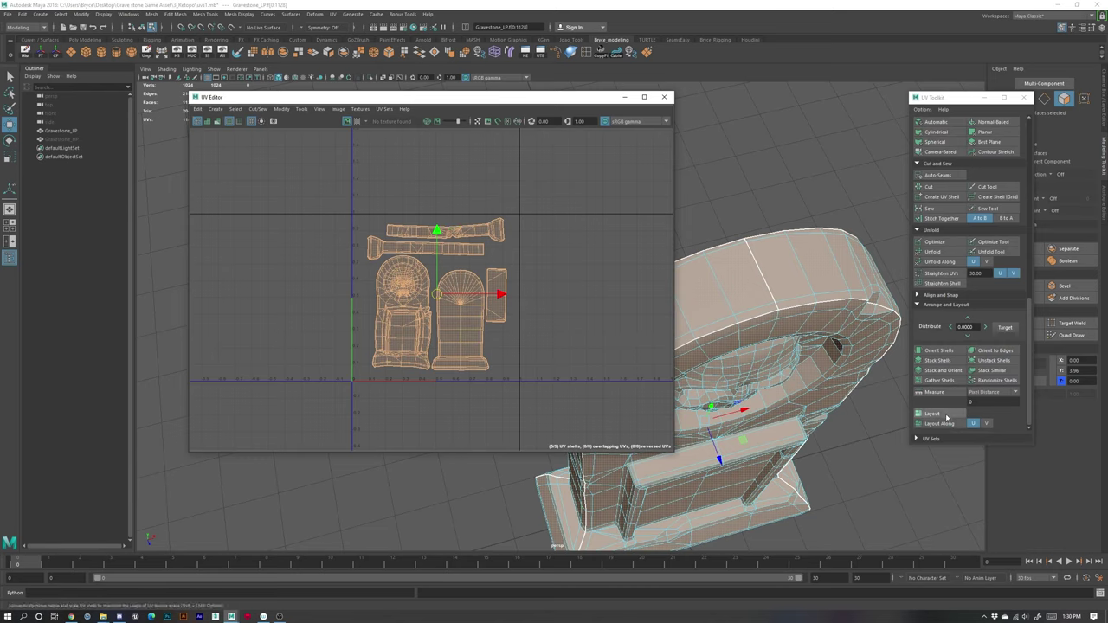
pyautogui.click(946, 415)
pyautogui.click(581, 344)
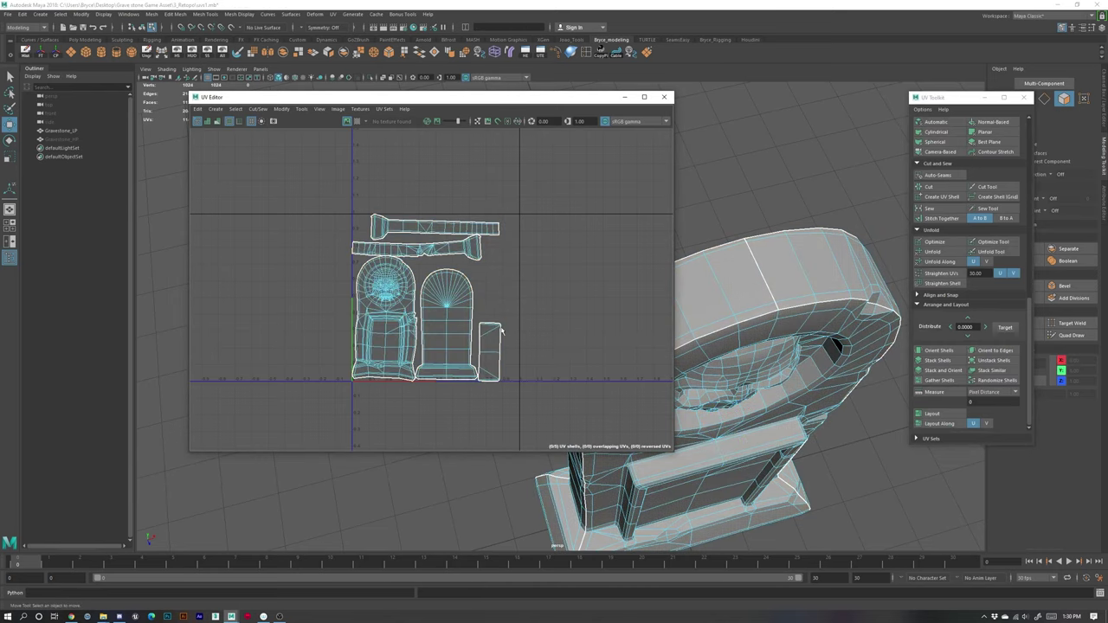
# Step: Move the narrow rectangular underside shell up and away from the back shell, keeping it inside the tile's edge
pyautogui.scroll(3, 489, 308)
pyautogui.keyDown('alt'); pyautogui.moveTo(497, 396); pyautogui.dragTo(512, 337, button='middle'); pyautogui.keyUp('alt')
pyautogui.click(511, 338)
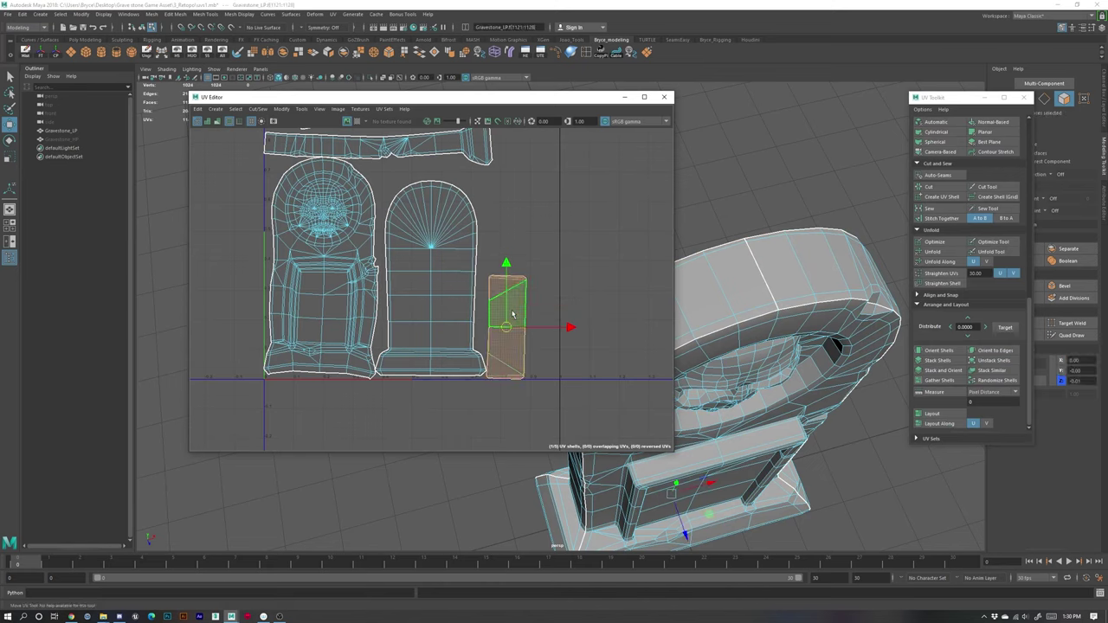
pyautogui.moveTo(505, 327); pyautogui.dragTo(531, 272)
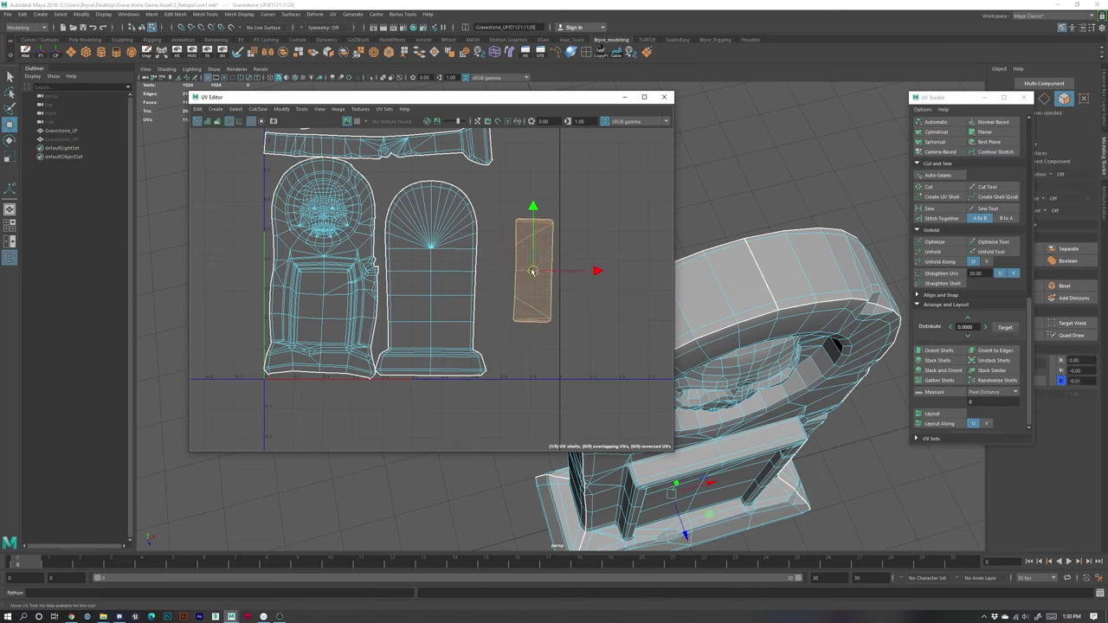
# Step: Rotate the upper side strip slightly to level it and shift the lower strip right to center it in the tile
pyautogui.keyDown('alt'); pyautogui.moveTo(531, 272); pyautogui.dragTo(490, 384, button='middle'); pyautogui.keyUp('alt')
pyautogui.click(458, 221)
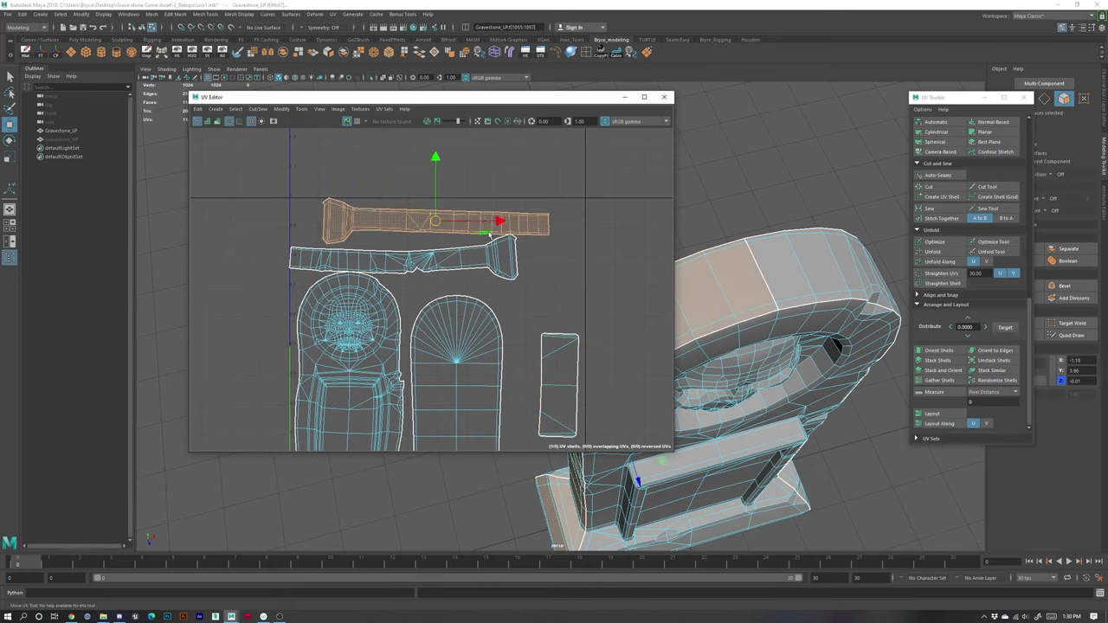
pyautogui.press('e')
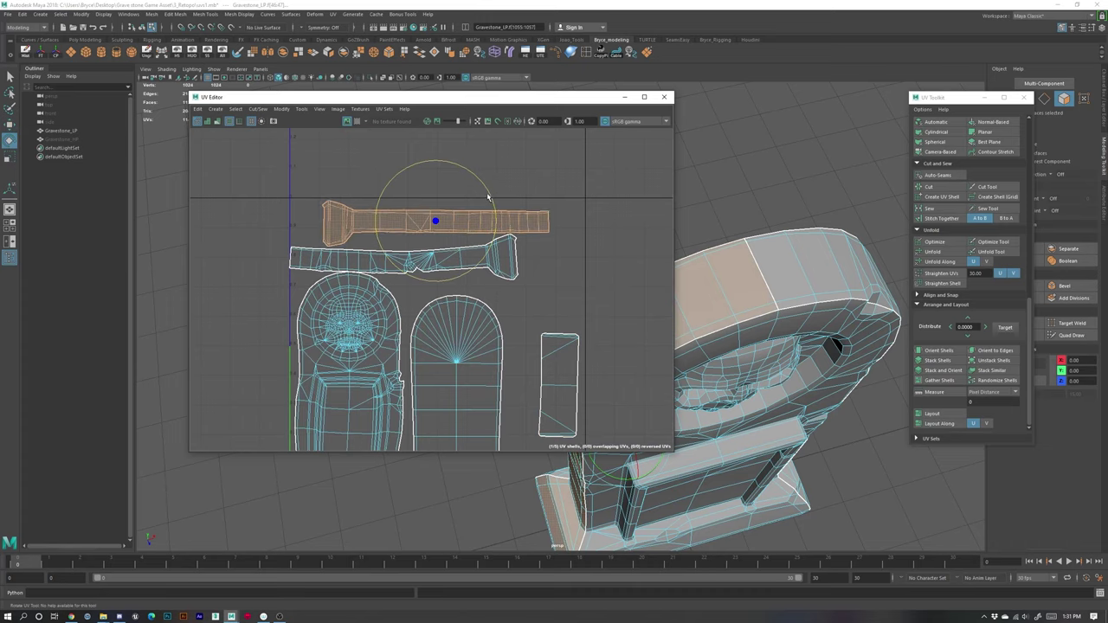
pyautogui.click(437, 262)
pyautogui.press('w')
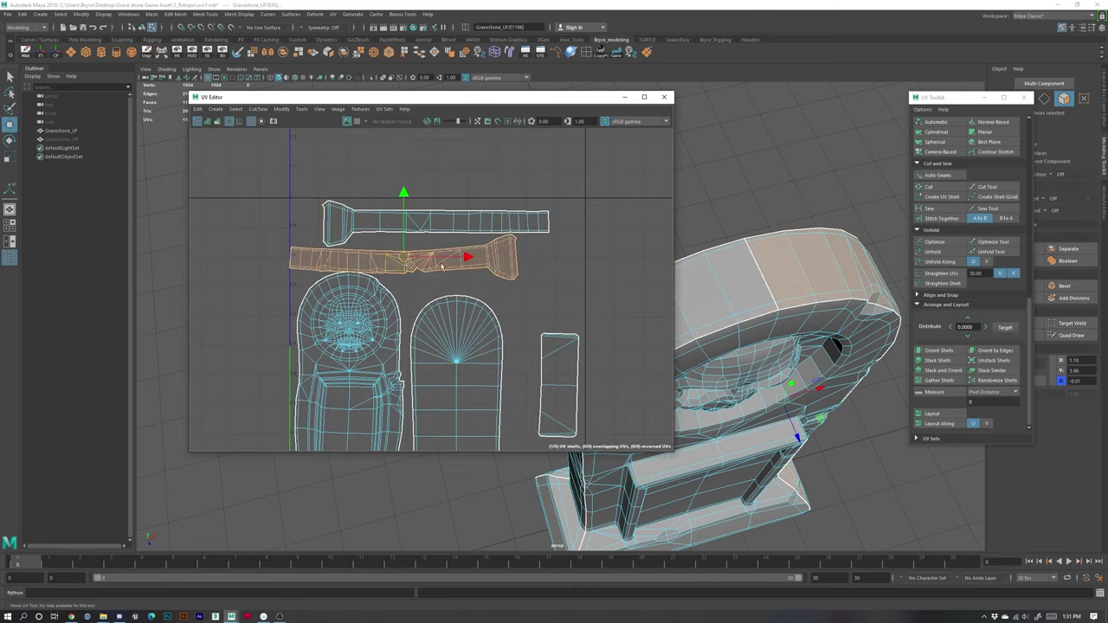
pyautogui.moveTo(403, 257); pyautogui.dragTo(463, 251)
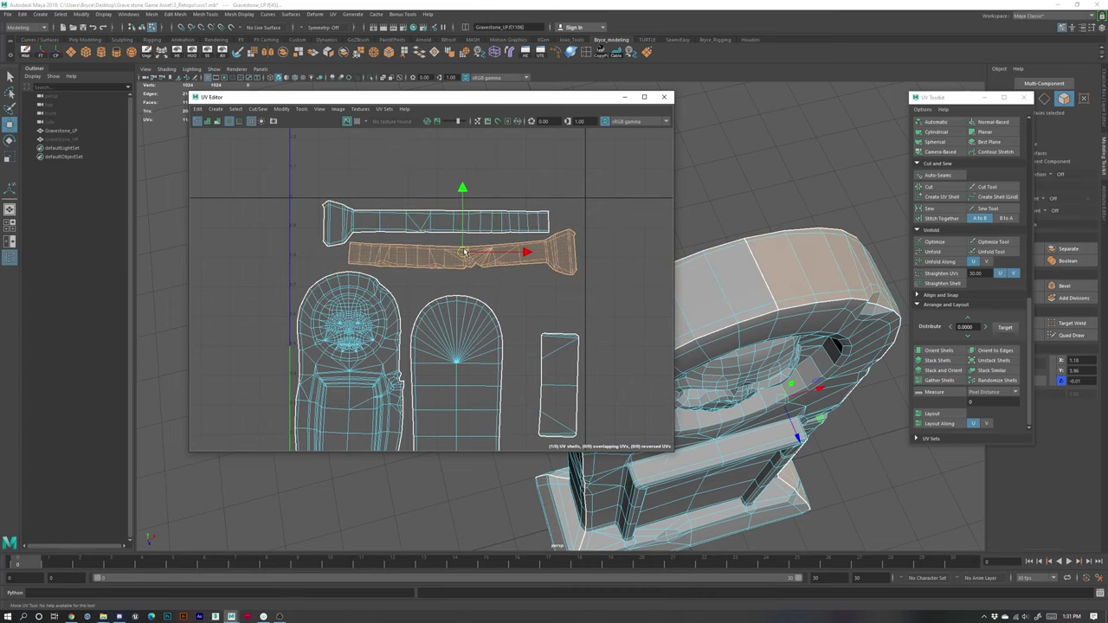
pyautogui.click(516, 329)
# Step: Space the skull front shell off the tile border and place the back shell with a clear gap beside it
pyautogui.keyDown('alt'); pyautogui.moveTo(464, 351); pyautogui.dragTo(490, 277, button='middle'); pyautogui.keyUp('alt')
pyautogui.doubleClick(477, 315)
pyautogui.moveTo(482, 320); pyautogui.dragTo(512, 310)
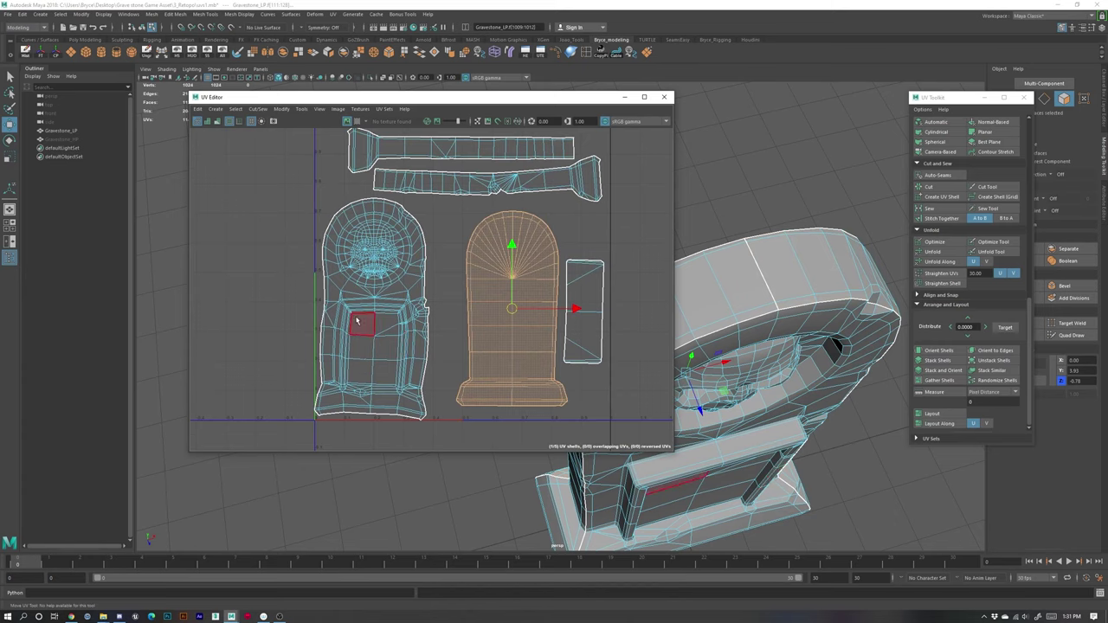
pyautogui.doubleClick(360, 324)
pyautogui.moveTo(372, 309); pyautogui.dragTo(376, 307)
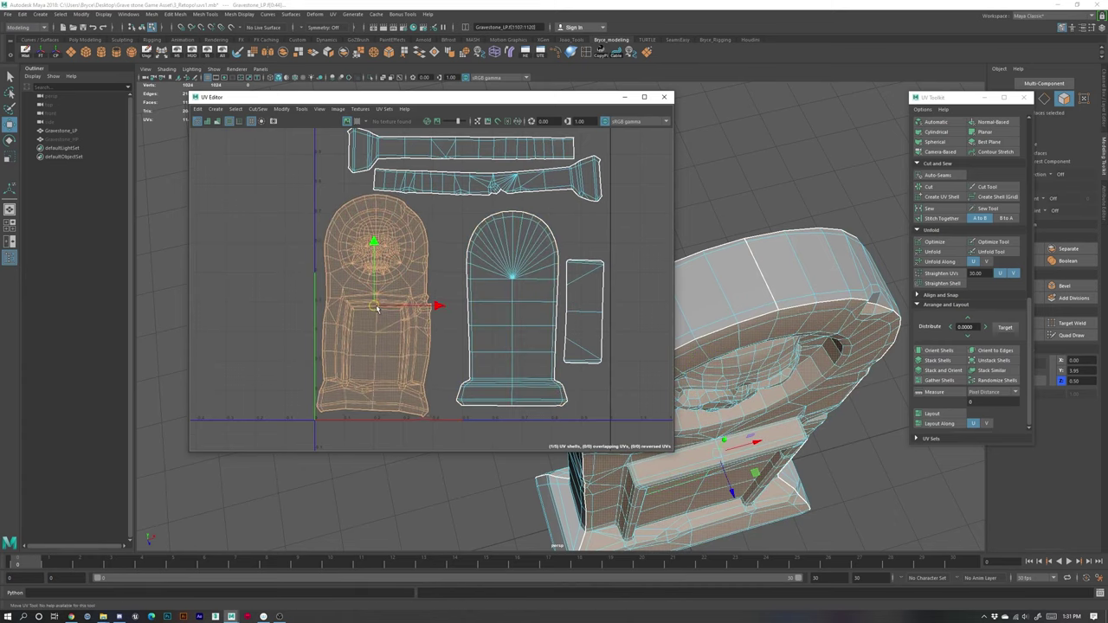
pyautogui.doubleClick(500, 387)
pyautogui.moveTo(512, 309); pyautogui.dragTo(488, 309)
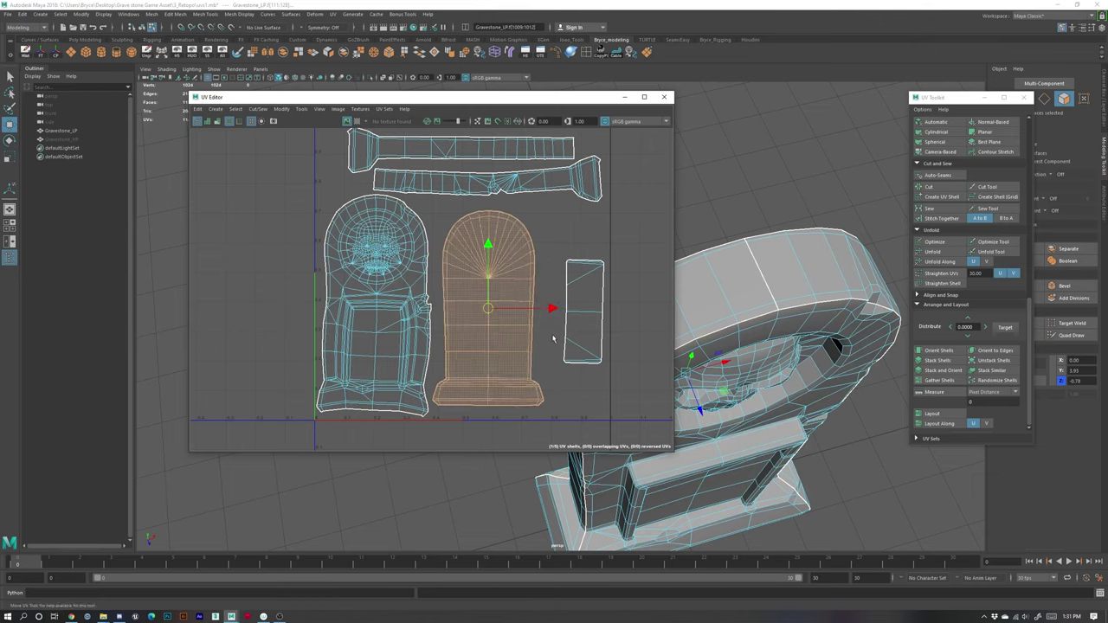
# Step: Select the whole narrow underside shell and move it slightly up and inward from the tile's right border
pyautogui.doubleClick(584, 336)
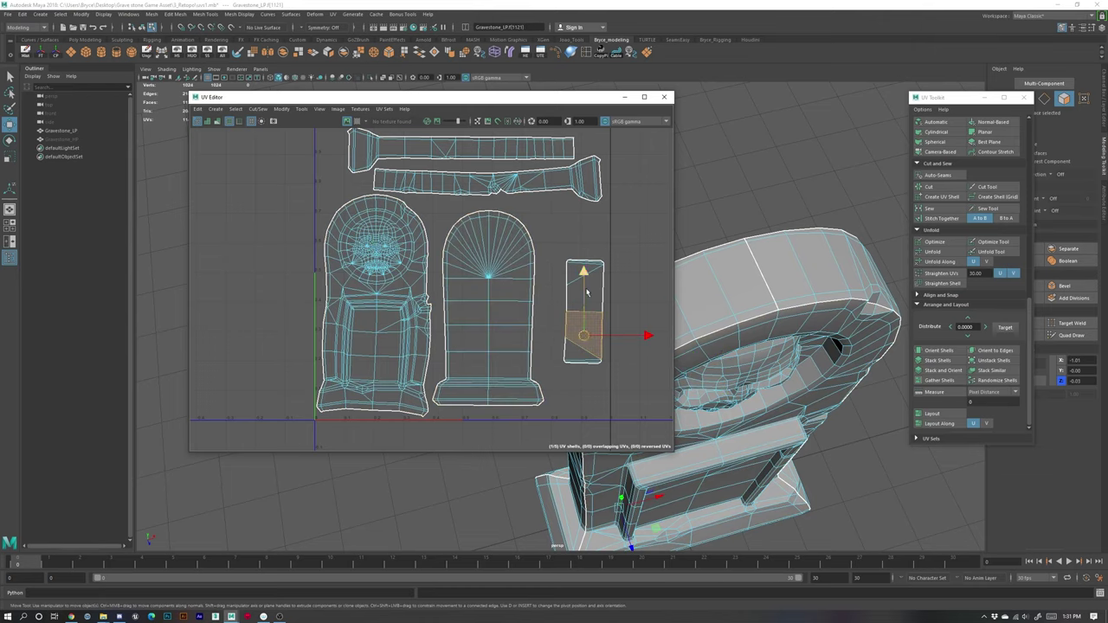
pyautogui.doubleClick(585, 299)
pyautogui.moveTo(584, 309); pyautogui.dragTo(574, 294)
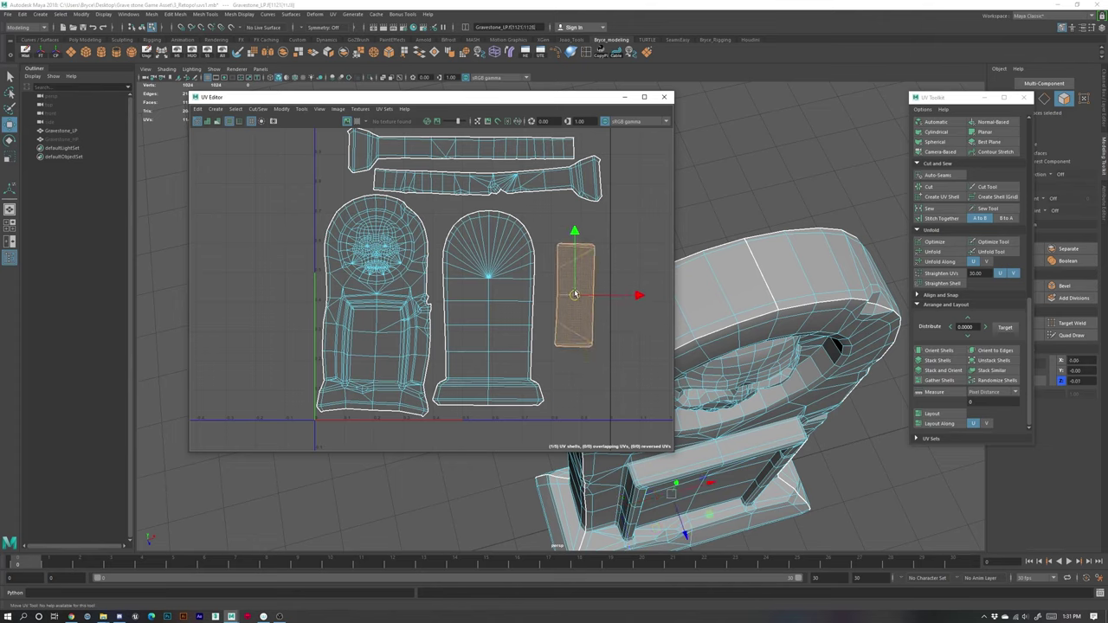
# Step: Examine the UV layout, checking the gaps between shells and the wireframe of the skull front and side strips
pyautogui.keyDown('alt'); pyautogui.moveTo(374, 140); pyautogui.dragTo(383, 267, button='middle'); pyautogui.keyUp('alt')
pyautogui.scroll(-5, 556, 318)
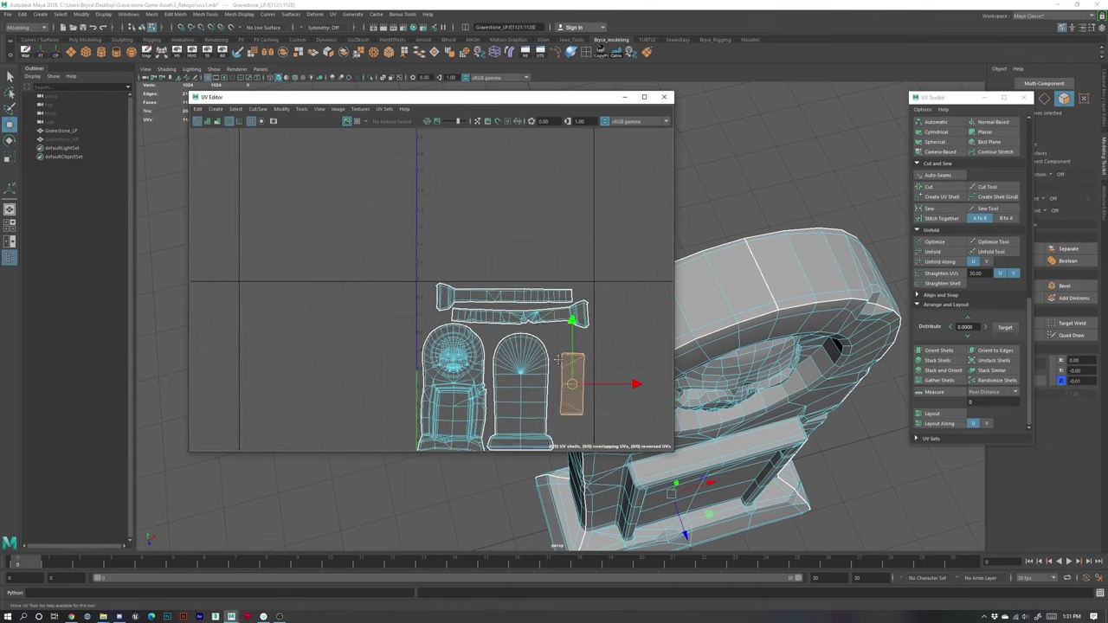
pyautogui.keyDown('alt'); pyautogui.moveTo(556, 319); pyautogui.dragTo(394, 239, button='middle'); pyautogui.keyUp('alt')
pyautogui.scroll(3, 406, 385)
pyautogui.keyDown('alt'); pyautogui.moveTo(403, 389); pyautogui.dragTo(495, 457, button='middle'); pyautogui.keyUp('alt')
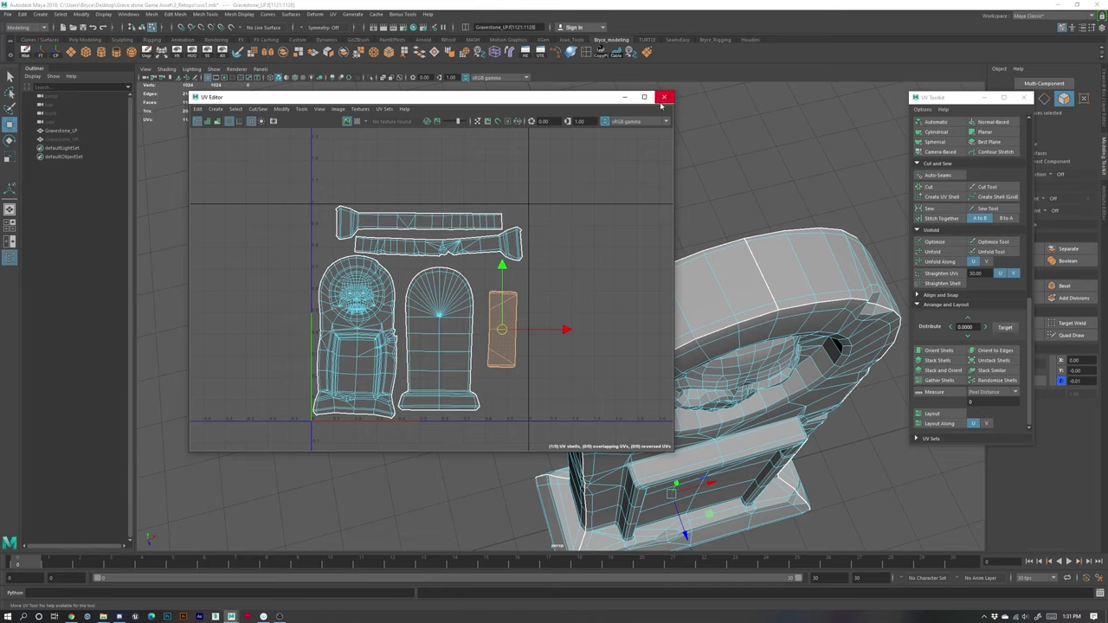
pyautogui.rightClick(382, 324)
pyautogui.moveTo(382, 324); pyautogui.dragTo(383, 348, button='right')
pyautogui.click(390, 364)
pyautogui.scroll(5, 334, 303)
pyautogui.scroll(4, 427, 370)
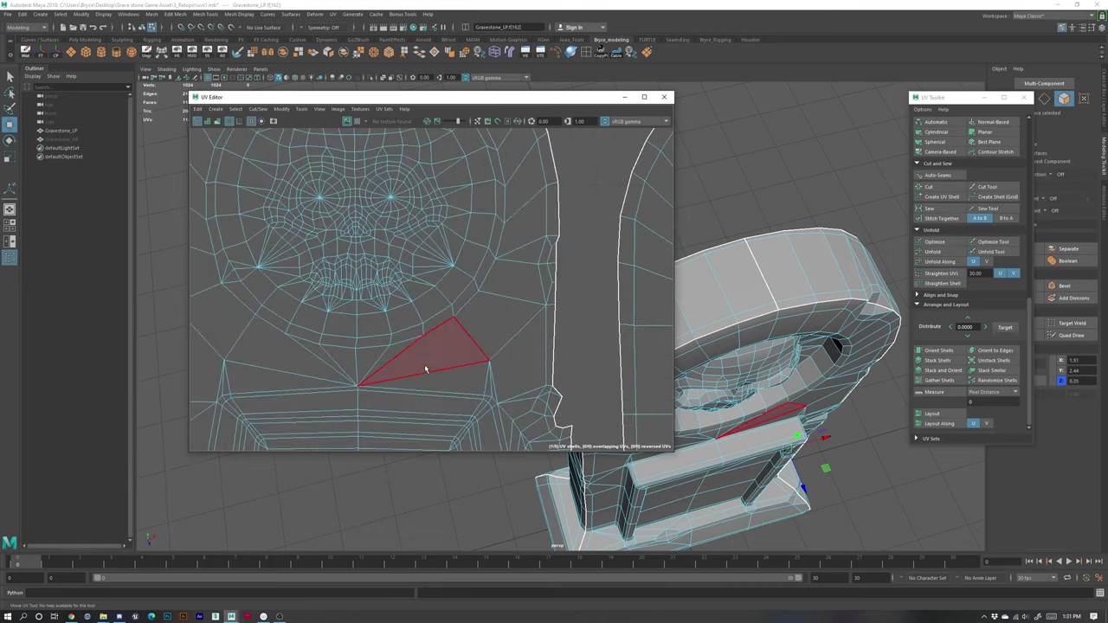
pyautogui.scroll(-3, 376, 364)
pyautogui.keyDown('alt'); pyautogui.moveTo(378, 371); pyautogui.dragTo(488, 227, button='middle'); pyautogui.keyUp('alt')
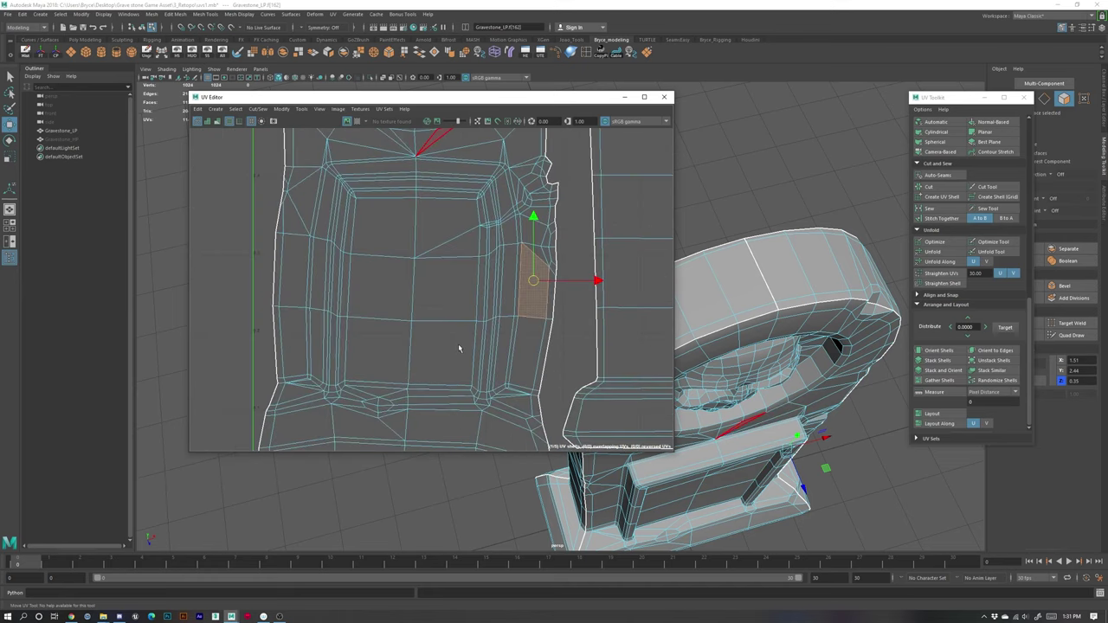
pyautogui.keyDown('alt'); pyautogui.moveTo(459, 348); pyautogui.dragTo(446, 312, button='middle'); pyautogui.keyUp('alt')
pyautogui.scroll(-5, 424, 359)
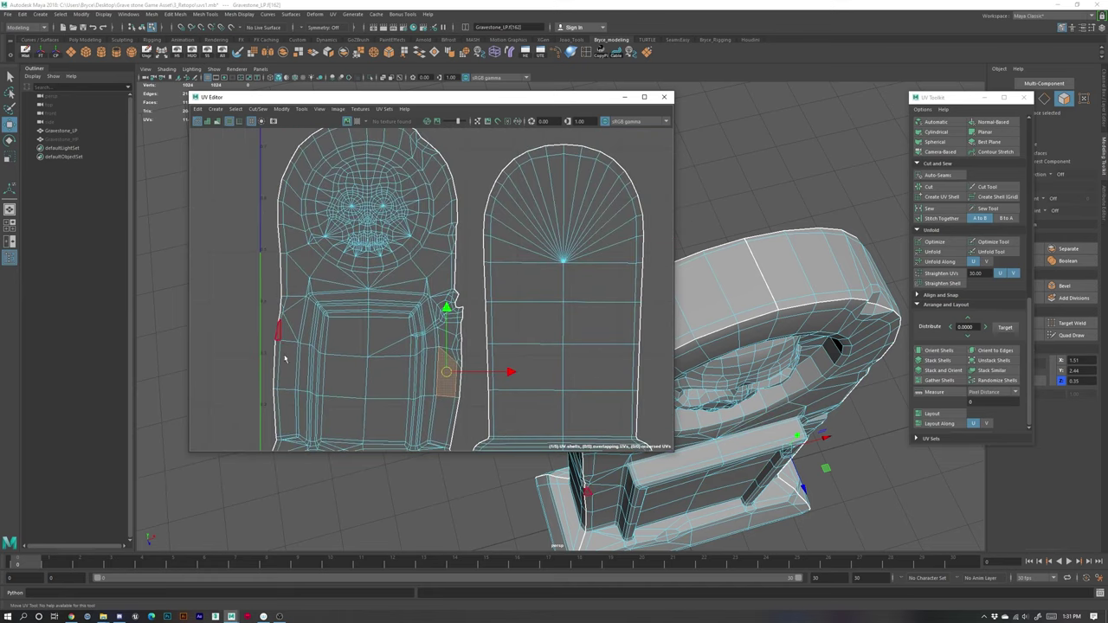
pyautogui.keyDown('alt'); pyautogui.moveTo(383, 370); pyautogui.dragTo(342, 354, button='middle'); pyautogui.keyUp('alt')
pyautogui.keyDown('alt'); pyautogui.moveTo(410, 229); pyautogui.dragTo(395, 330, button='middle'); pyautogui.keyUp('alt')
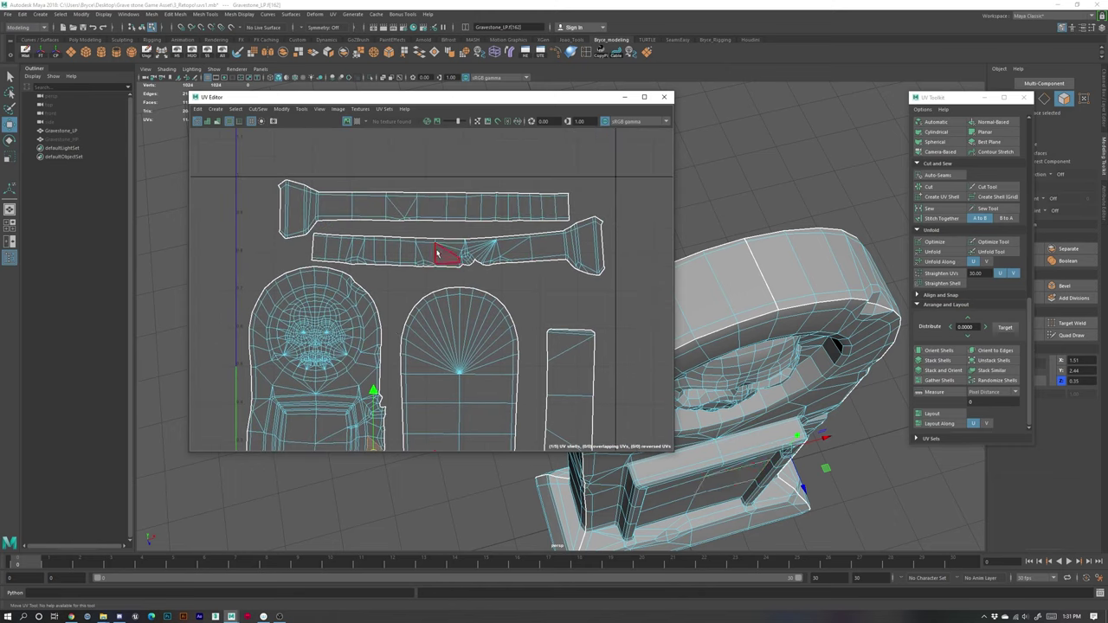
pyautogui.scroll(3, 465, 290)
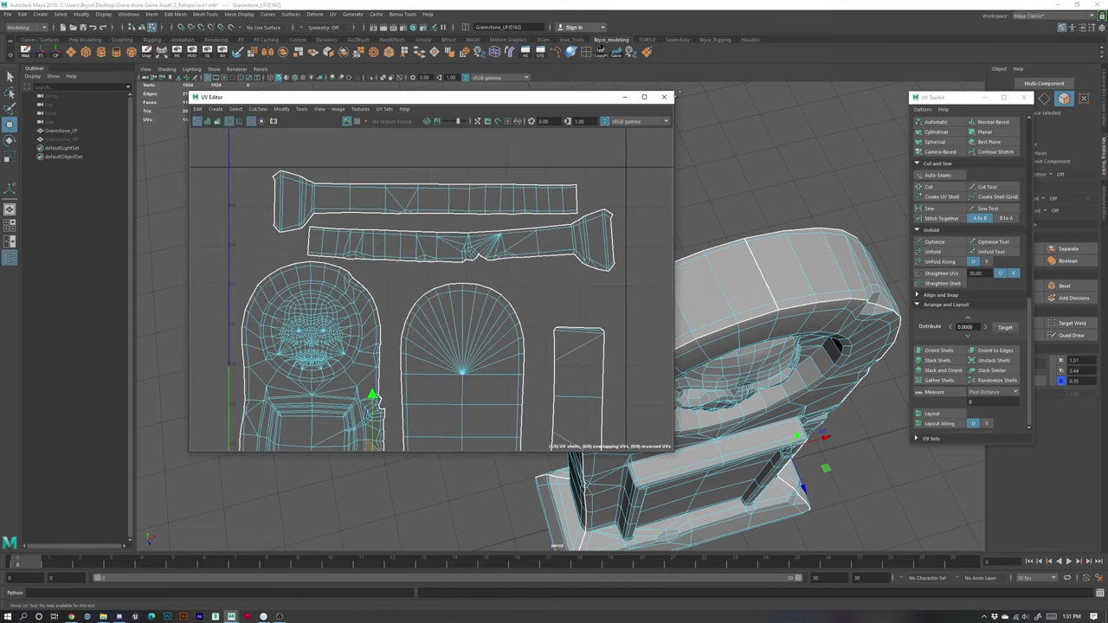
# Step: Close the UV Editor and return the gravestone to object mode with nothing selected
pyautogui.click(664, 96)
pyautogui.scroll(-3, 664, 100)
pyautogui.keyDown('alt'); pyautogui.moveTo(578, 385); pyautogui.dragTo(450, 350, button='middle'); pyautogui.keyUp('alt')
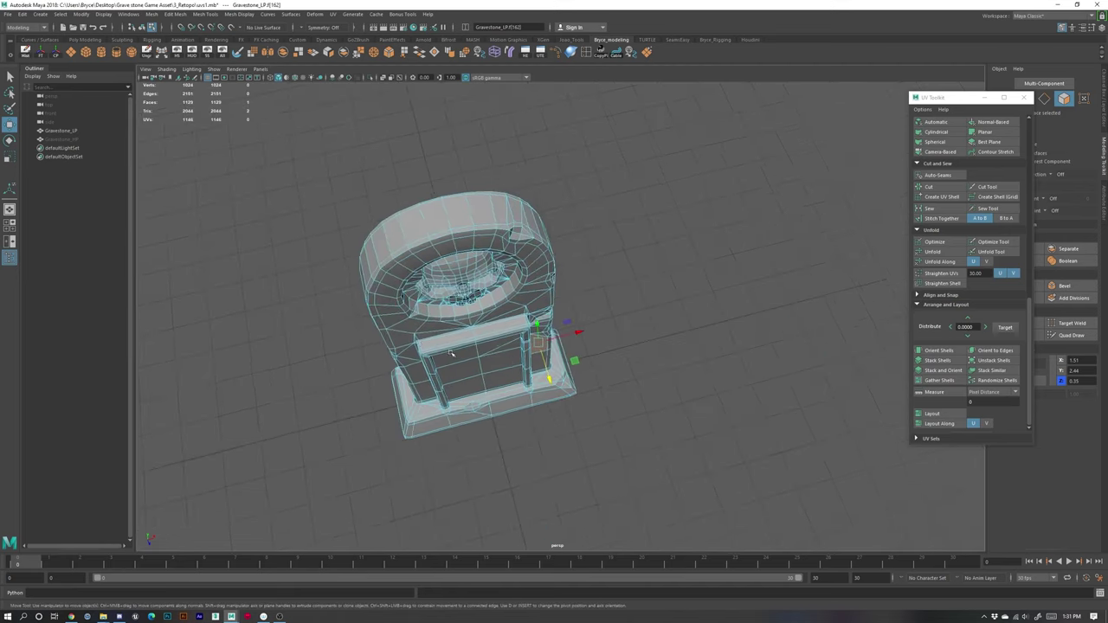
pyautogui.keyDown('alt'); pyautogui.moveTo(450, 349); pyautogui.dragTo(509, 329); pyautogui.keyUp('alt')
pyautogui.moveTo(517, 277); pyautogui.dragTo(561, 265, button='right')
pyautogui.click(600, 332)
# Step: Examine the shading of the low-poly gravestone's front, cracked side and rounded top from several angles
pyautogui.scroll(-4, 603, 346)
pyautogui.keyDown('alt'); pyautogui.moveTo(608, 473); pyautogui.dragTo(641, 440); pyautogui.keyUp('alt')
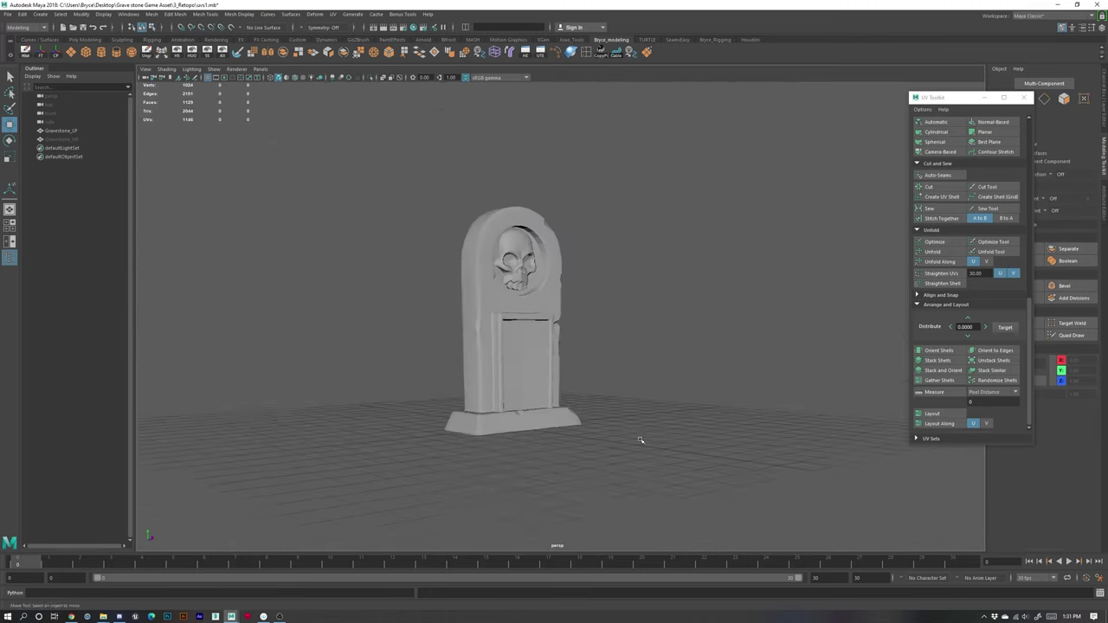
pyautogui.scroll(4, 661, 495)
pyautogui.keyDown('alt'); pyautogui.moveTo(663, 499); pyautogui.dragTo(566, 490); pyautogui.keyUp('alt')
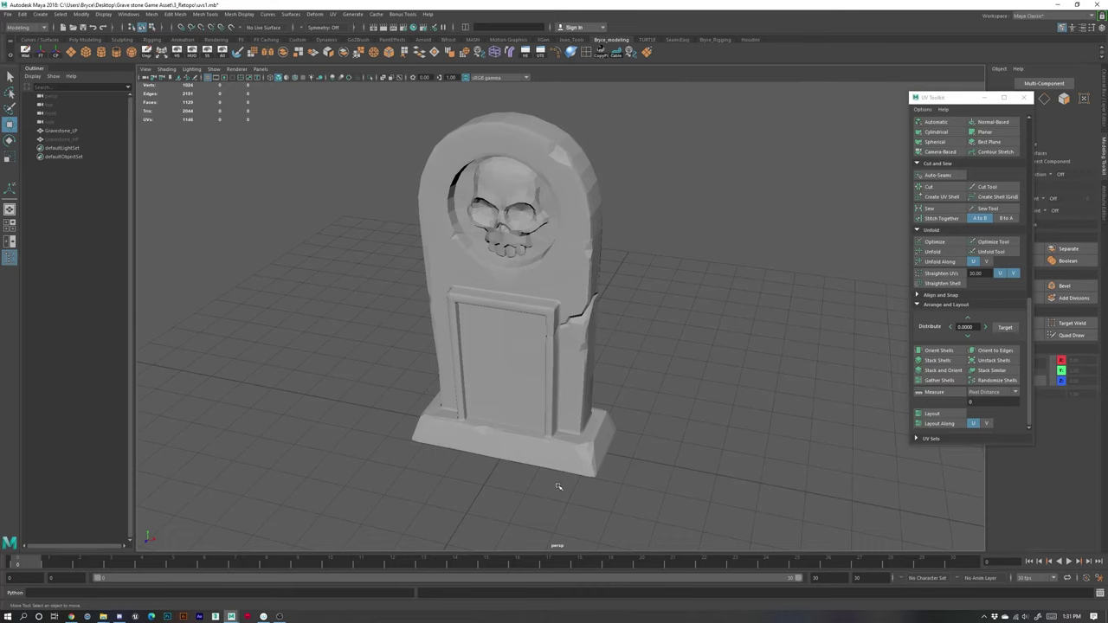
pyautogui.click(488, 277)
pyautogui.keyDown('alt'); pyautogui.moveTo(758, 453); pyautogui.dragTo(687, 440); pyautogui.keyUp('alt')
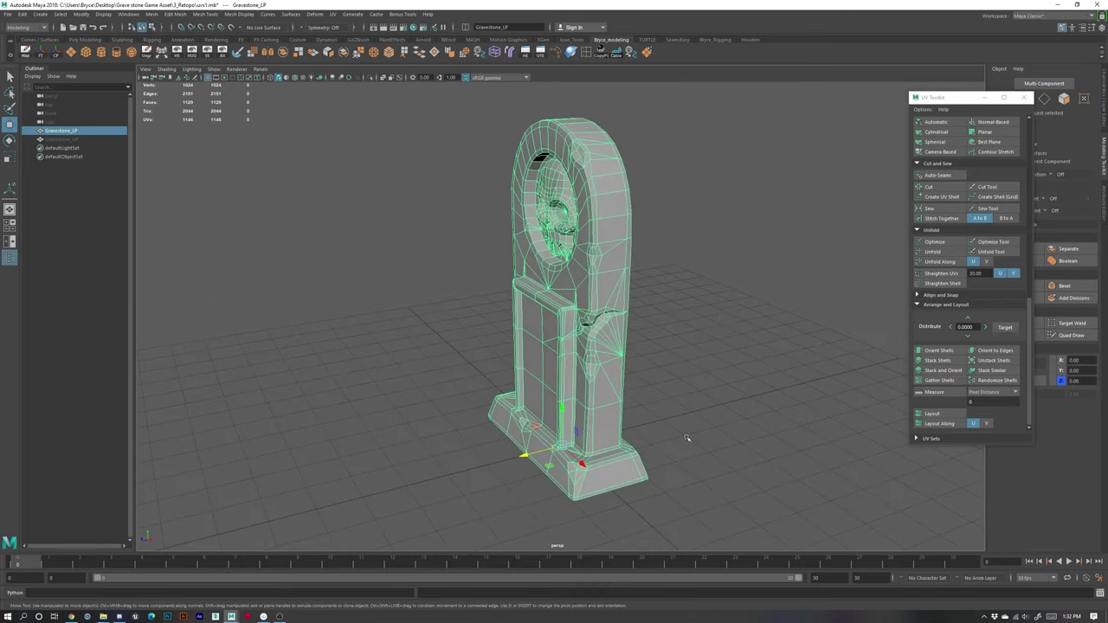
pyautogui.click(684, 426)
pyautogui.keyDown('alt'); pyautogui.moveTo(586, 150); pyautogui.dragTo(504, 189, button='middle'); pyautogui.keyUp('alt')
pyautogui.scroll(5, 562, 211)
pyautogui.scroll(-3, 615, 356)
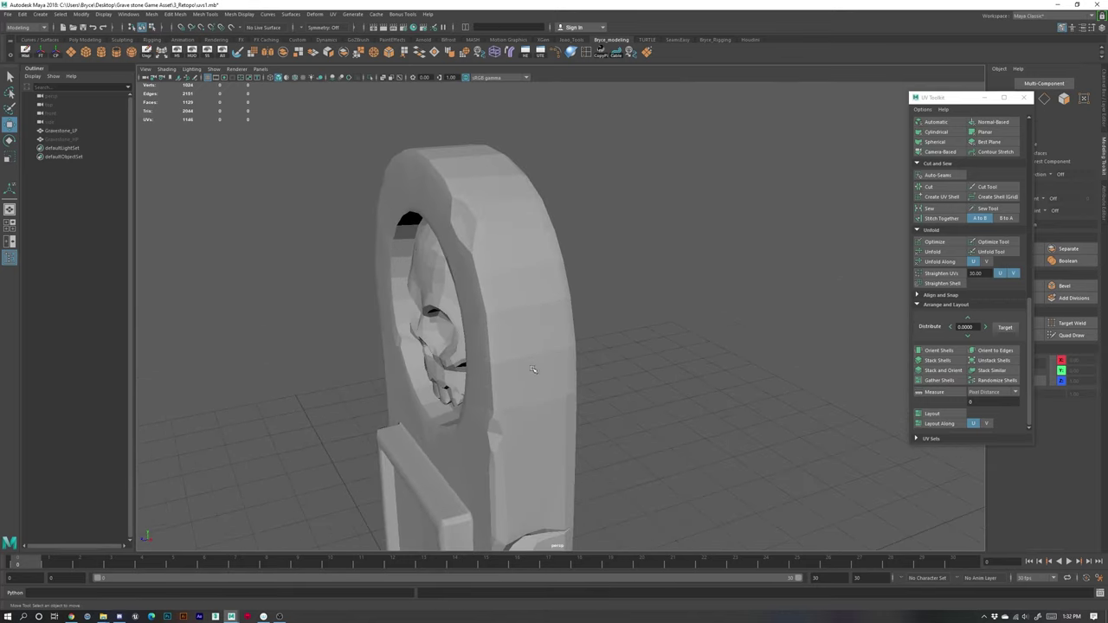
pyautogui.keyDown('alt'); pyautogui.moveTo(530, 284); pyautogui.dragTo(536, 304); pyautogui.keyUp('alt')
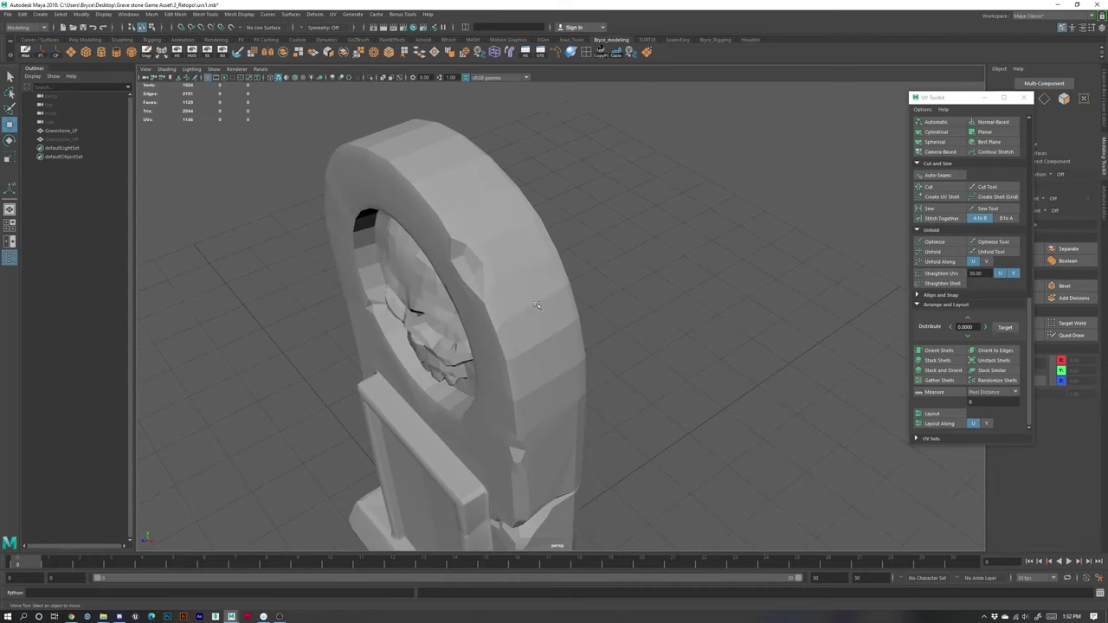
pyautogui.keyDown('alt'); pyautogui.moveTo(502, 243); pyautogui.dragTo(513, 299); pyautogui.keyUp('alt')
pyautogui.scroll(-4, 512, 301)
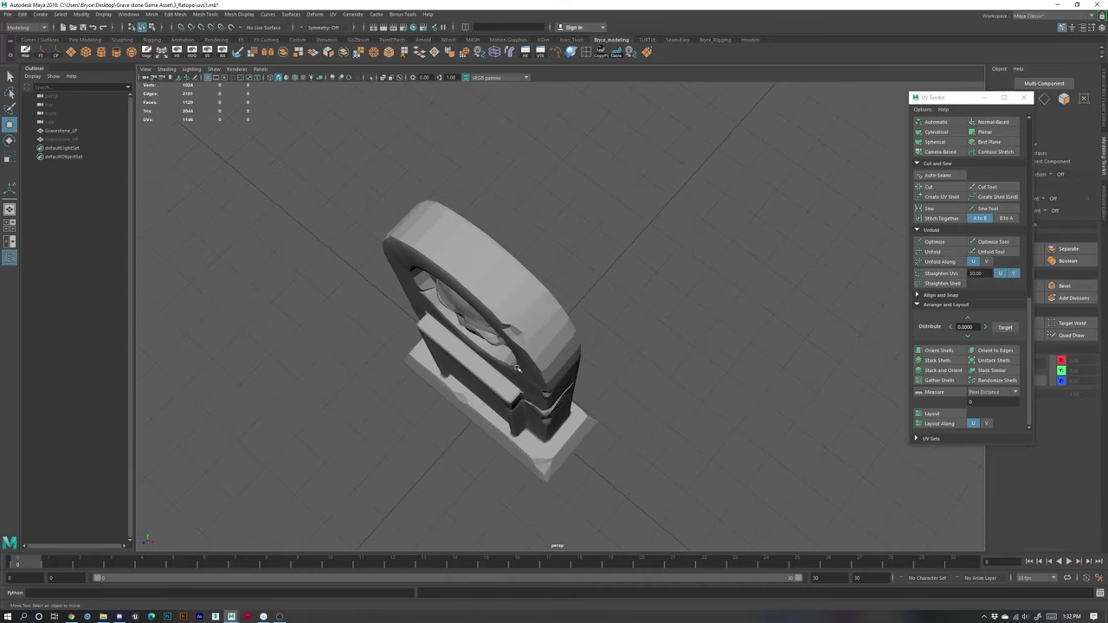
# Step: Select all faces of the low-poly gravestone and apply Soften Edge to its normals, then clear the selection
pyautogui.keyDown('alt'); pyautogui.moveTo(515, 346); pyautogui.dragTo(498, 309); pyautogui.keyUp('alt')
pyautogui.moveTo(498, 309); pyautogui.dragTo(494, 338, button='right')
pyautogui.keyDown('alt'); pyautogui.moveTo(494, 338); pyautogui.dragTo(444, 297); pyautogui.keyUp('alt')
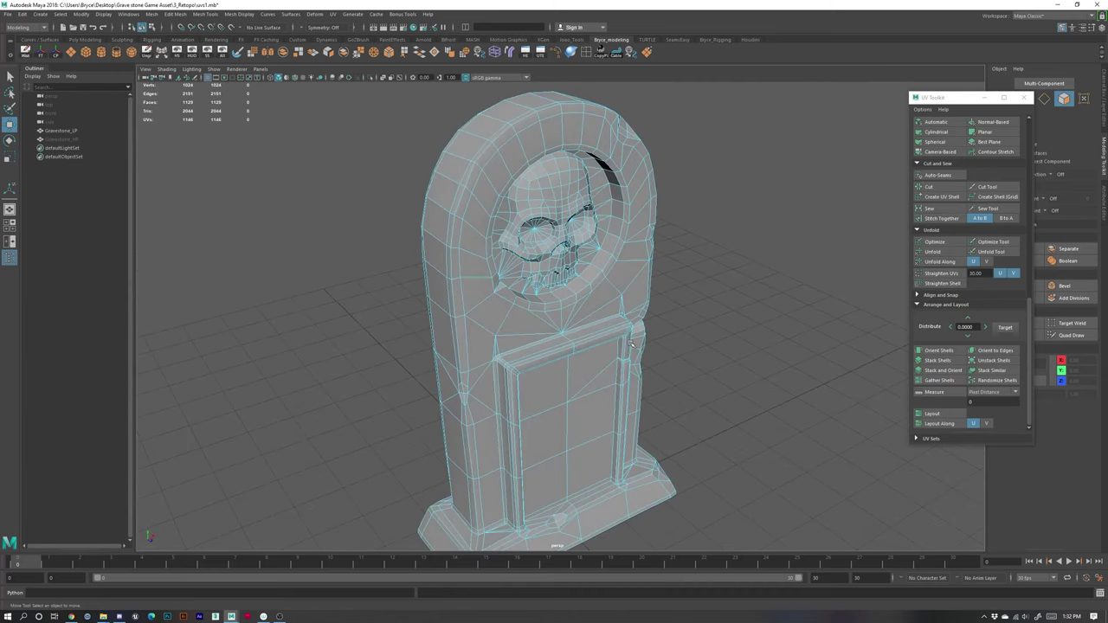
pyautogui.doubleClick(463, 270)
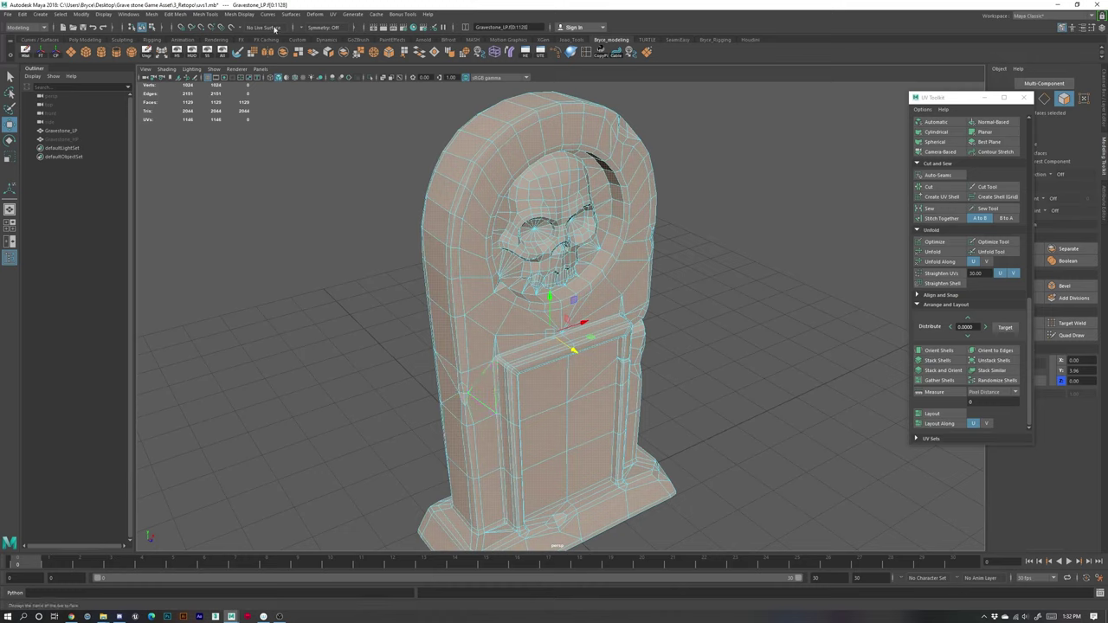
pyautogui.click(242, 14)
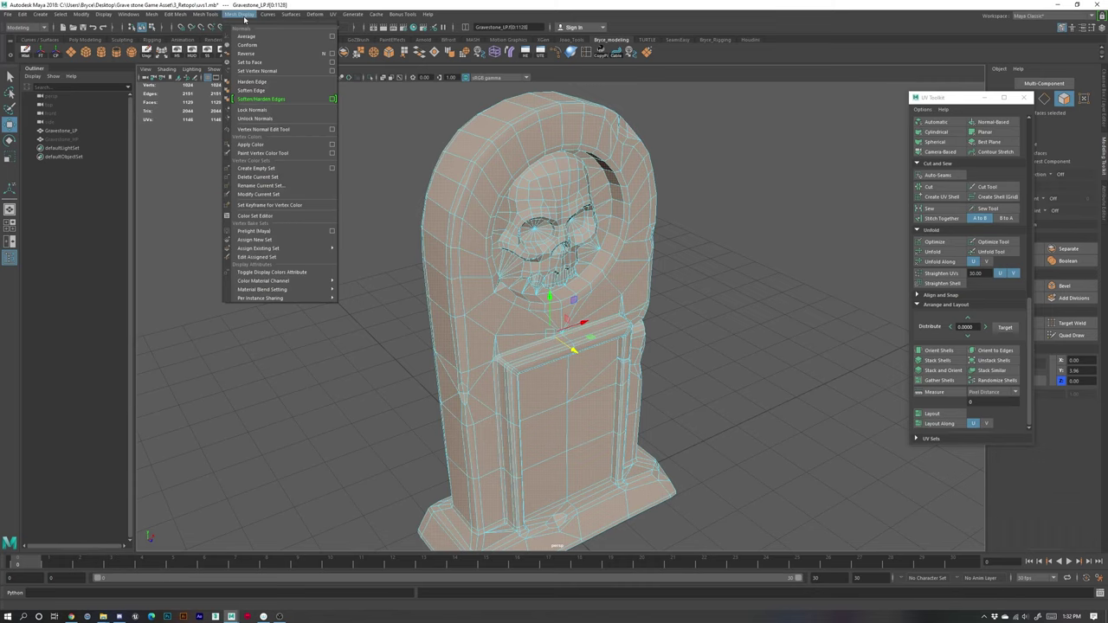
pyautogui.click(256, 90)
pyautogui.click(724, 392)
# Step: Return the gravestone to object mode with nothing selected and view the softened shading from the cracked side
pyautogui.scroll(-2, 715, 384)
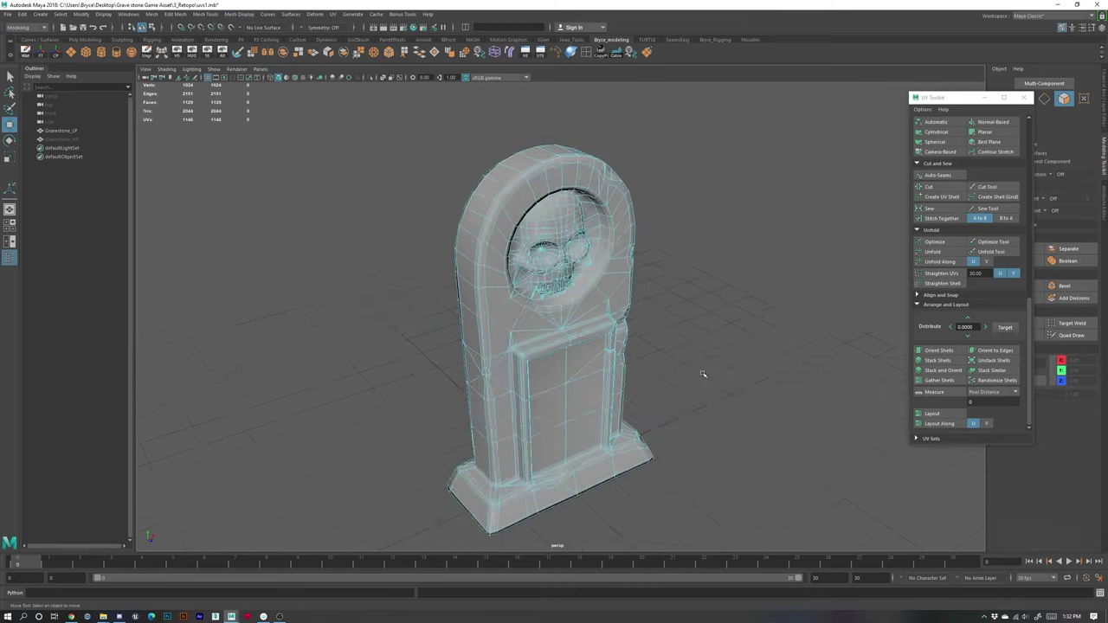
pyautogui.keyDown('alt'); pyautogui.moveTo(703, 375); pyautogui.dragTo(613, 324); pyautogui.keyUp('alt')
pyautogui.moveTo(583, 281); pyautogui.dragTo(623, 270, button='right')
pyautogui.click(727, 381)
pyautogui.keyDown('alt'); pyautogui.moveTo(727, 381); pyautogui.dragTo(595, 202); pyautogui.keyUp('alt')
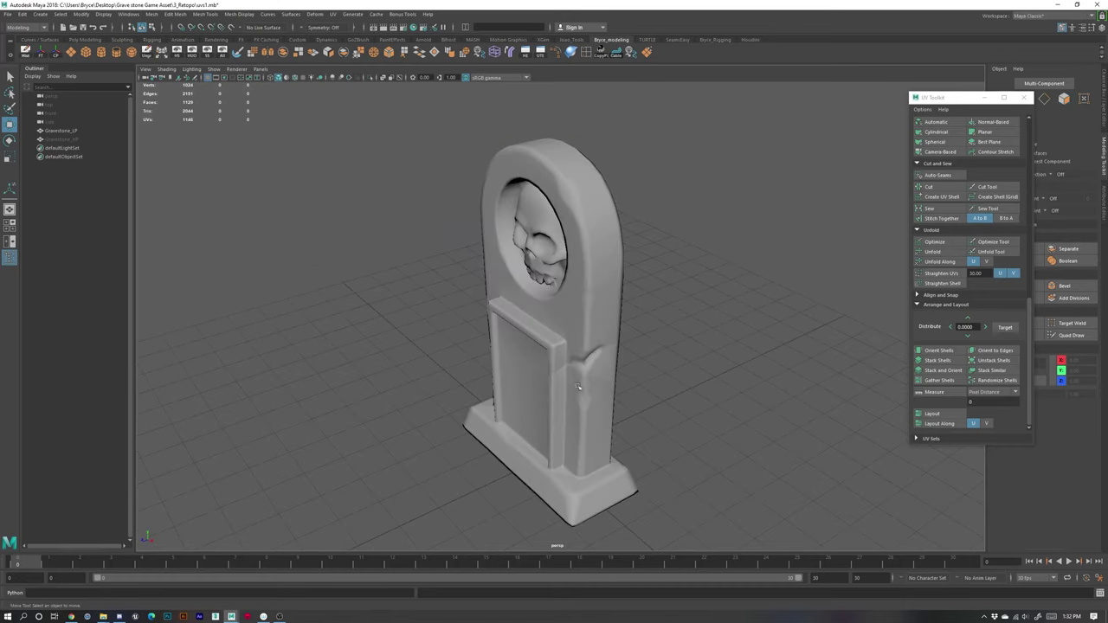
# Step: Examine the softened shading of the whole low-poly gravestone from the front, sides and above
pyautogui.keyDown('alt'); pyautogui.moveTo(578, 386); pyautogui.dragTo(542, 384); pyautogui.keyUp('alt')
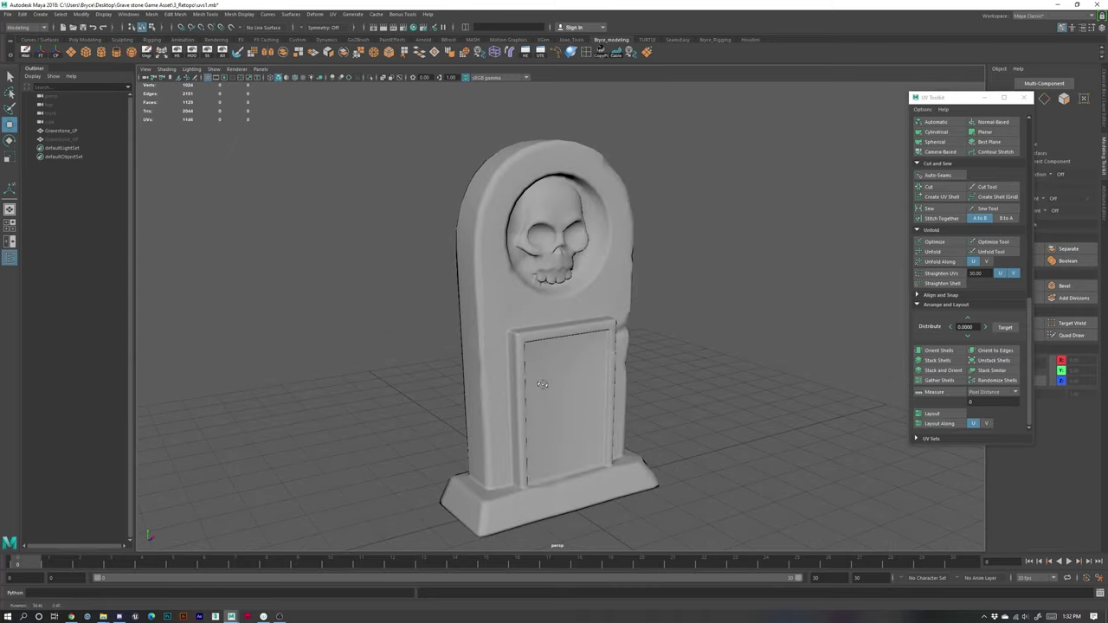
pyautogui.keyDown('alt'); pyautogui.moveTo(491, 326); pyautogui.dragTo(531, 202); pyautogui.keyUp('alt')
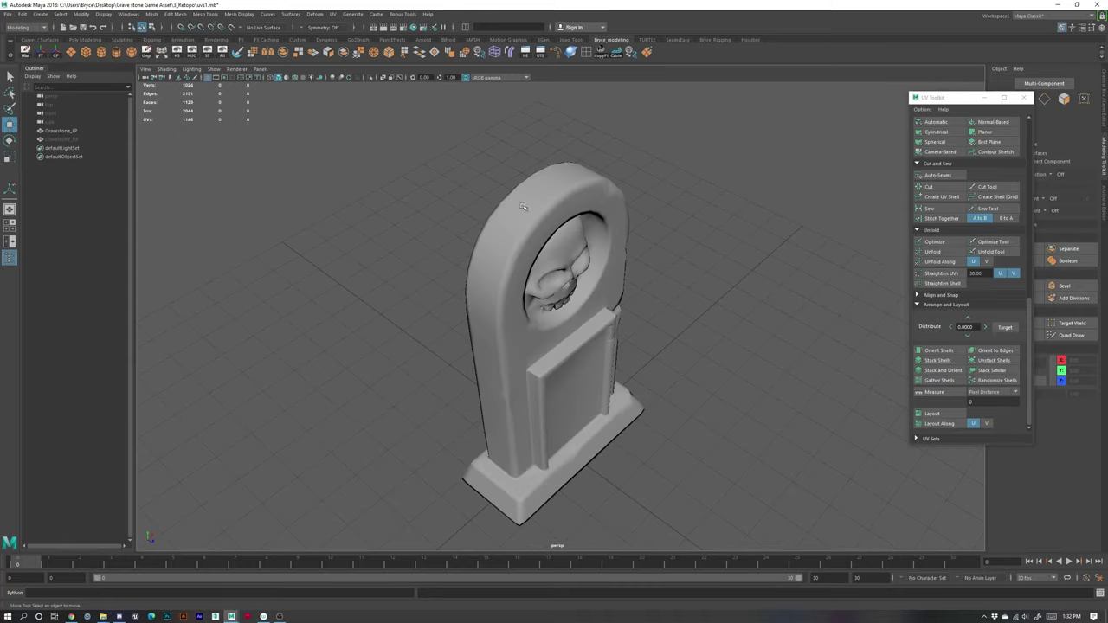
pyautogui.keyDown('alt'); pyautogui.moveTo(564, 191); pyautogui.dragTo(563, 307); pyautogui.keyUp('alt')
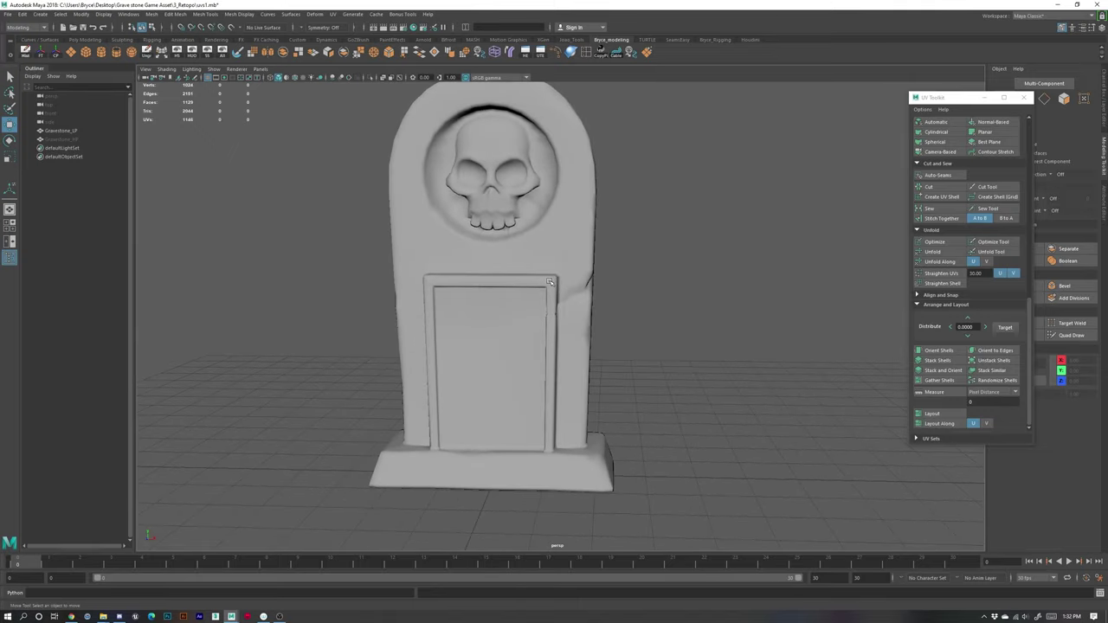
pyautogui.keyDown('alt'); pyautogui.moveTo(526, 390); pyautogui.dragTo(541, 340); pyautogui.keyUp('alt')
pyautogui.keyDown('alt'); pyautogui.moveTo(602, 393); pyautogui.dragTo(548, 188); pyautogui.keyUp('alt')
# Step: Inspect the shading around the skull, its teeth and the circular recess close up, and bring the whole gravestone back into view
pyautogui.keyDown('alt'); pyautogui.moveTo(490, 445); pyautogui.dragTo(504, 383); pyautogui.keyUp('alt')
pyautogui.keyDown('alt'); pyautogui.moveTo(505, 384); pyautogui.dragTo(792, 472, button='right'); pyautogui.keyUp('alt')
pyautogui.keyDown('alt'); pyautogui.moveTo(425, 282); pyautogui.dragTo(495, 535, button='middle'); pyautogui.keyUp('alt')
pyautogui.keyDown('alt'); pyautogui.moveTo(496, 535); pyautogui.dragTo(496, 428); pyautogui.keyUp('alt')
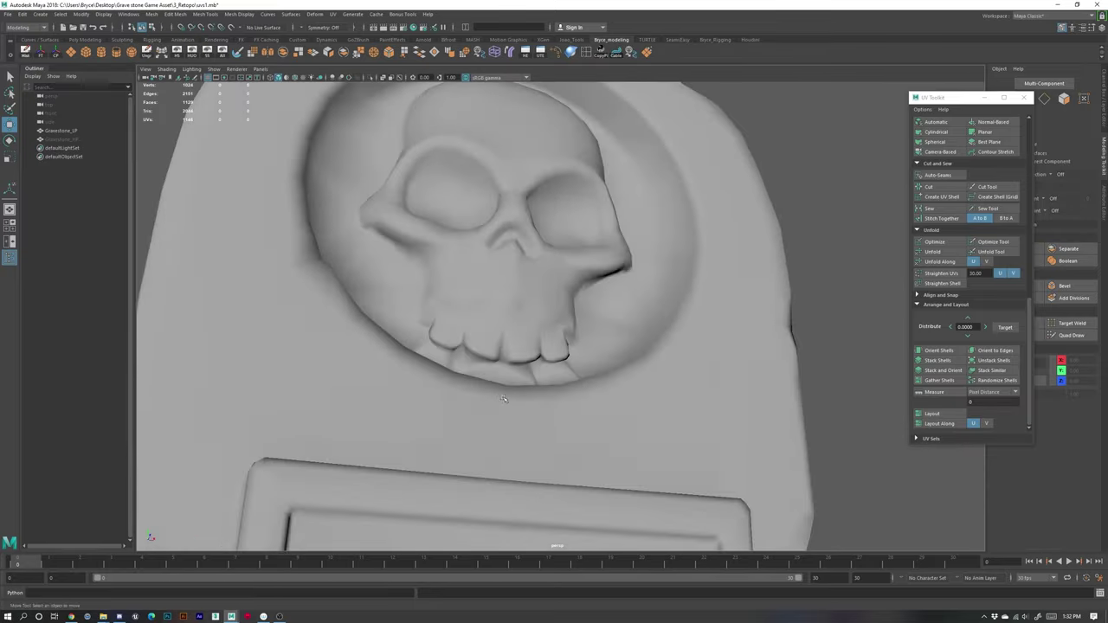
pyautogui.keyDown('alt'); pyautogui.moveTo(496, 427); pyautogui.dragTo(685, 460, button='right'); pyautogui.keyUp('alt')
pyautogui.keyDown('alt'); pyautogui.moveTo(430, 431); pyautogui.dragTo(491, 362, button='middle'); pyautogui.keyUp('alt')
pyautogui.keyDown('alt'); pyautogui.moveTo(491, 361); pyautogui.dragTo(628, 389); pyautogui.keyUp('alt')
pyautogui.click(657, 397)
pyautogui.keyDown('alt'); pyautogui.moveTo(628, 388); pyautogui.dragTo(594, 383, button='right'); pyautogui.keyUp('alt')
pyautogui.keyDown('alt'); pyautogui.moveTo(594, 384); pyautogui.dragTo(601, 433); pyautogui.keyUp('alt')
pyautogui.keyDown('alt'); pyautogui.moveTo(602, 433); pyautogui.dragTo(551, 329, button='middle'); pyautogui.keyUp('alt')
# Step: Select all faces of the low-poly gravestone, try Set to Face on its normals, and return to object mode with nothing selected
pyautogui.moveTo(504, 280); pyautogui.dragTo(430, 320, button='right')
pyautogui.doubleClick(498, 315)
pyautogui.keyDown('alt'); pyautogui.moveTo(429, 321); pyautogui.dragTo(511, 322); pyautogui.keyUp('alt')
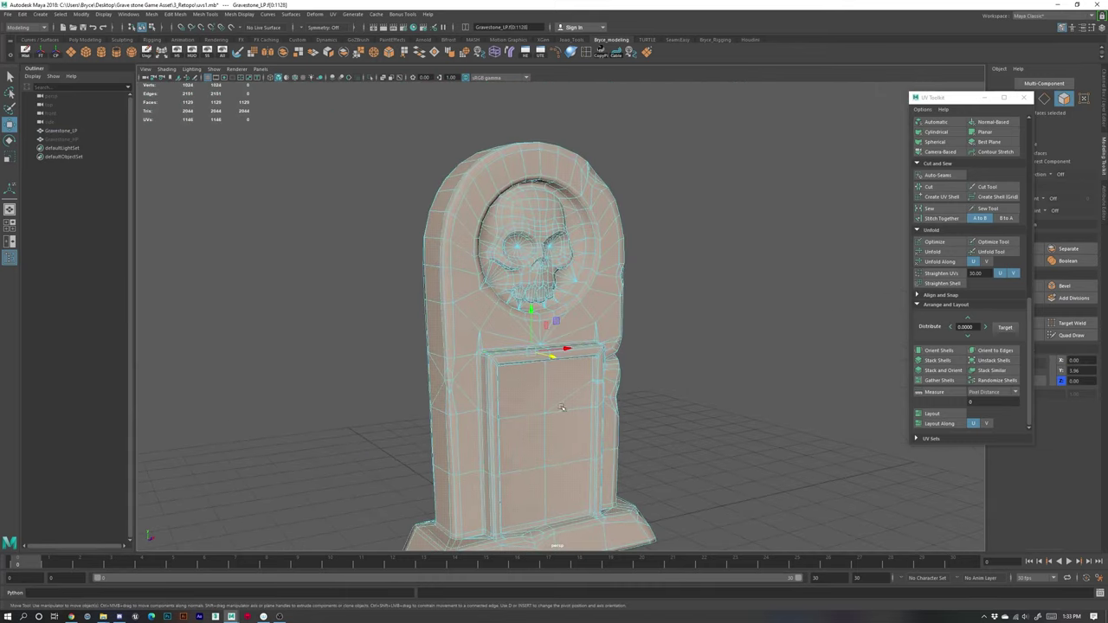
pyautogui.keyDown('alt'); pyautogui.moveTo(511, 322); pyautogui.dragTo(479, 322, button='right'); pyautogui.keyUp('alt')
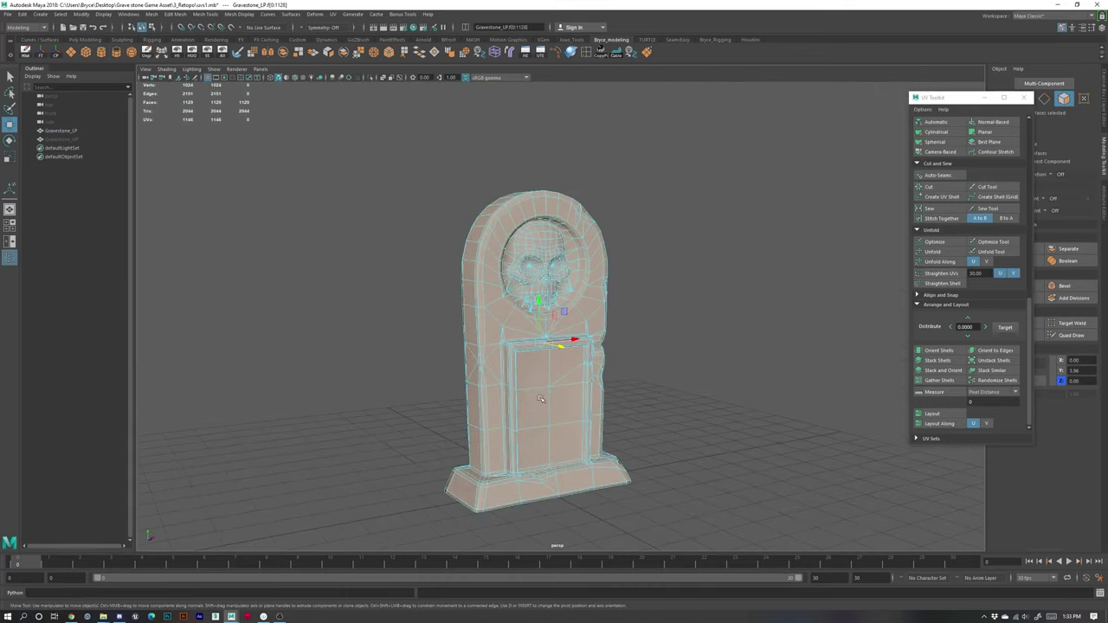
pyautogui.click(240, 14)
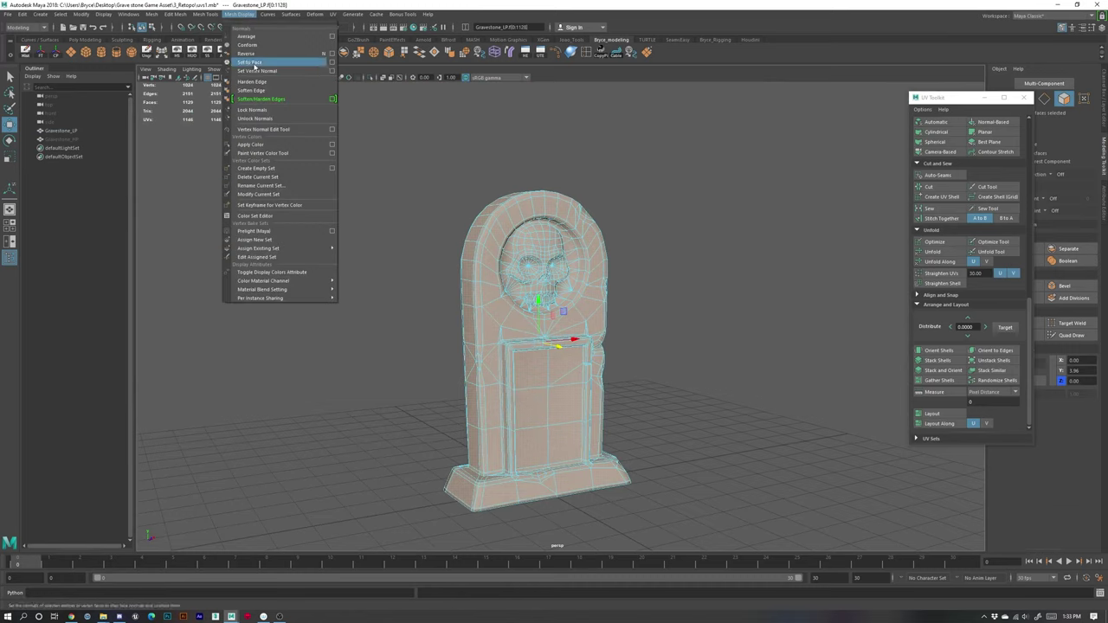
pyautogui.click(251, 63)
pyautogui.moveTo(547, 257); pyautogui.dragTo(596, 243, button='right')
pyautogui.click(669, 350)
pyautogui.keyDown('alt'); pyautogui.moveTo(660, 351); pyautogui.dragTo(597, 351); pyautogui.keyUp('alt')
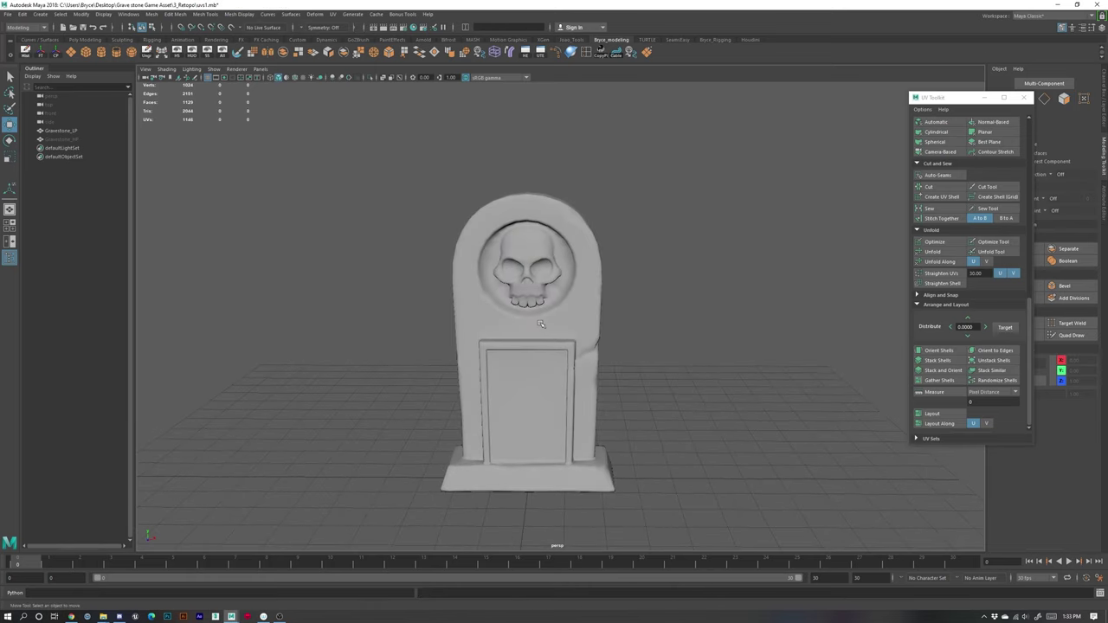
# Step: Select all faces of the low-poly gravestone and apply Harden Edge to its normals
pyautogui.click(542, 325)
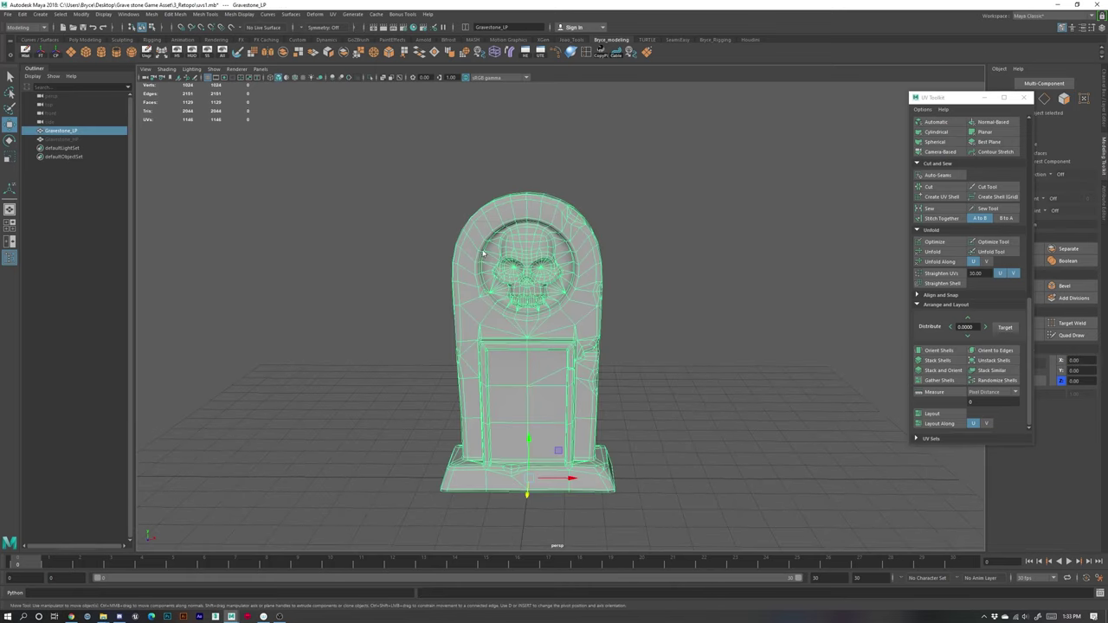
pyautogui.moveTo(482, 249); pyautogui.dragTo(482, 274, button='right')
pyautogui.moveTo(373, 136); pyautogui.dragTo(727, 516)
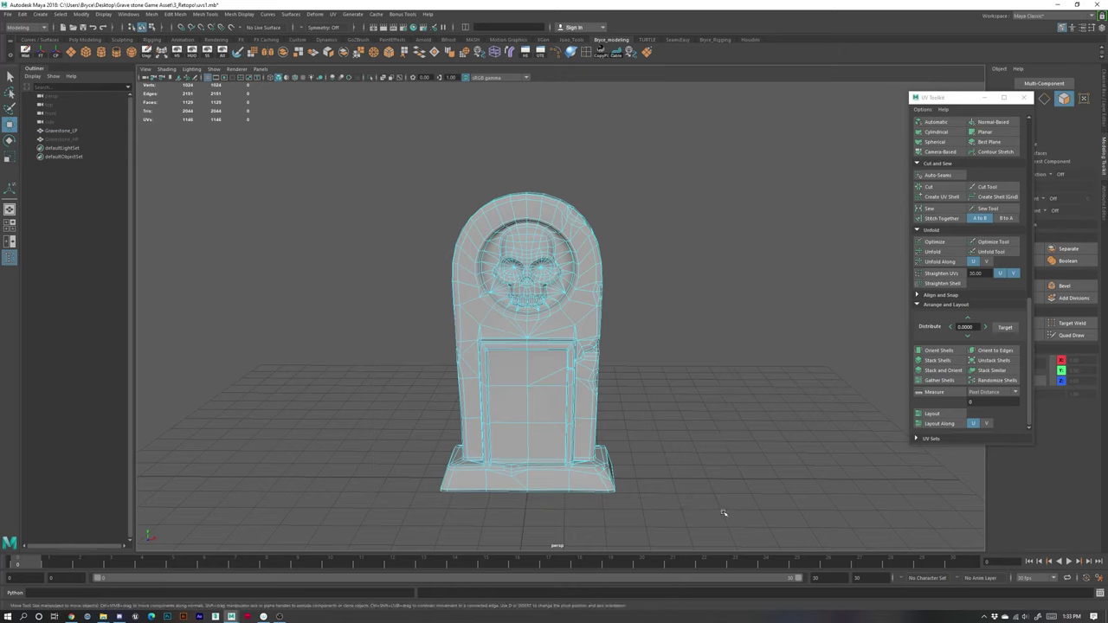
pyautogui.click(203, 16)
pyautogui.moveTo(238, 14)
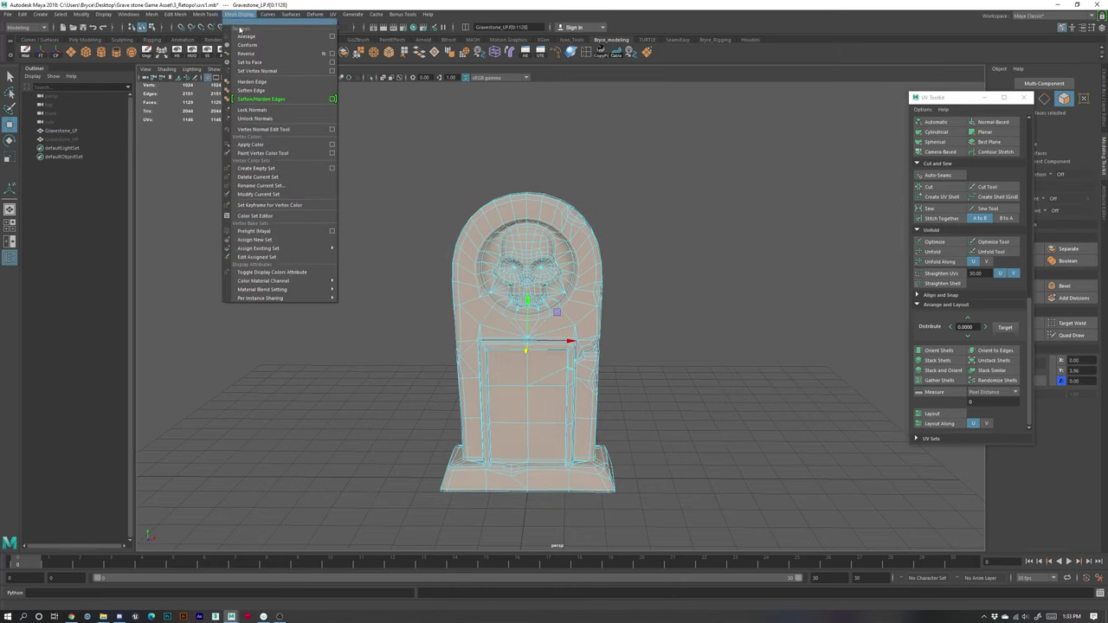
pyautogui.click(249, 86)
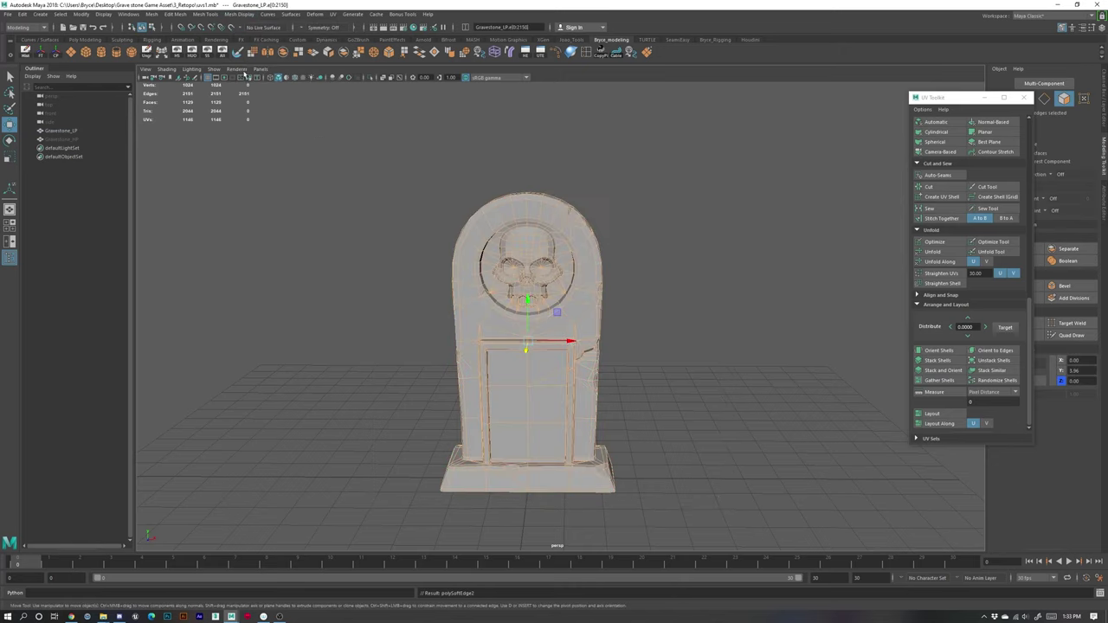
# Step: Reverse the low-poly gravestone's normals and switch back to face selection
pyautogui.click(235, 16)
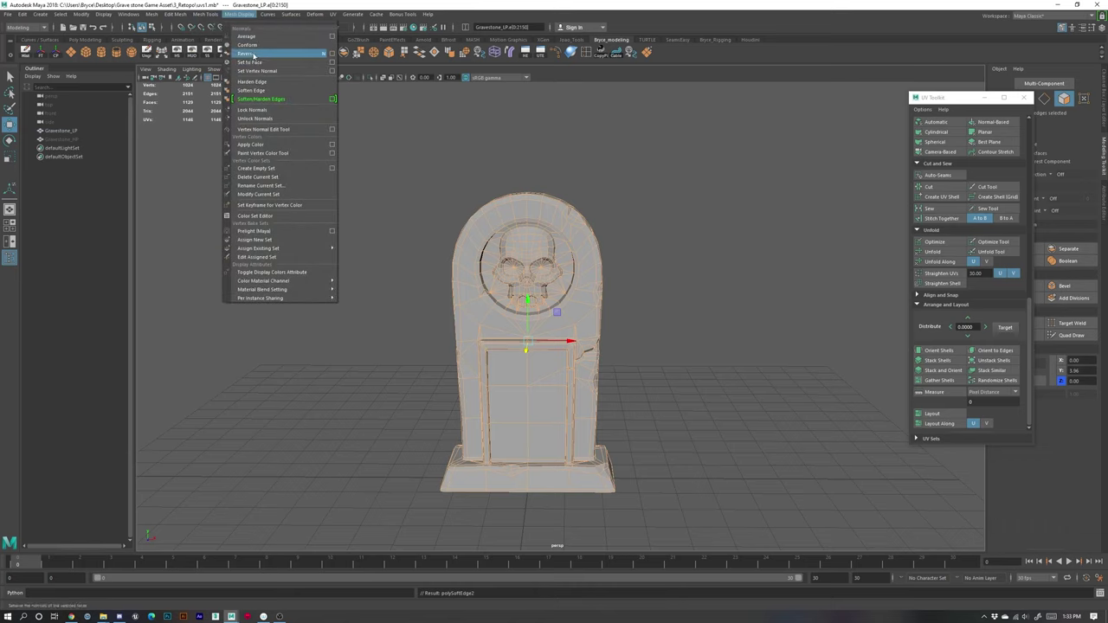
pyautogui.click(250, 53)
pyautogui.press('F11')
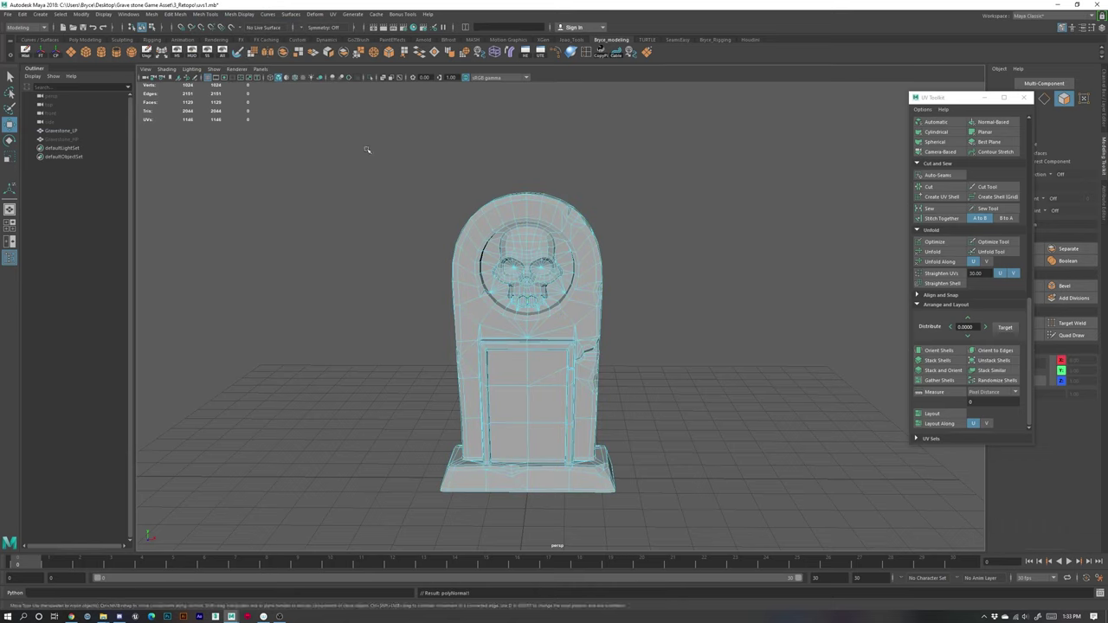
# Step: Apply Soften Edge to all faces of the low-poly gravestone, clear the selection and return to object mode
pyautogui.moveTo(355, 145); pyautogui.dragTo(702, 519)
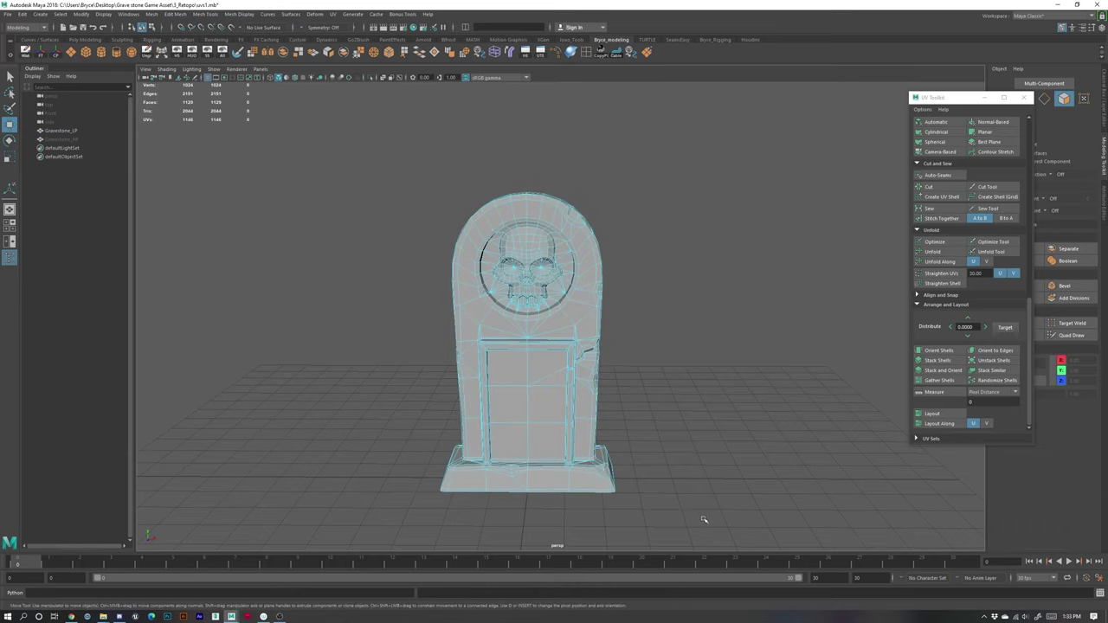
pyautogui.click(242, 13)
pyautogui.click(269, 90)
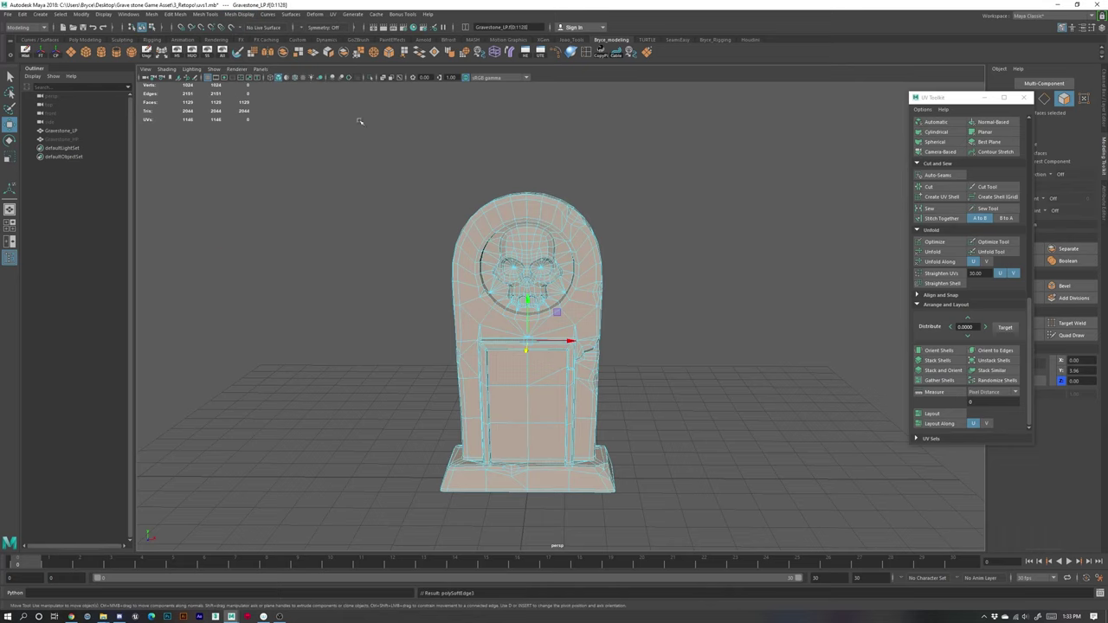
pyautogui.click(359, 121)
pyautogui.scroll(4, 521, 282)
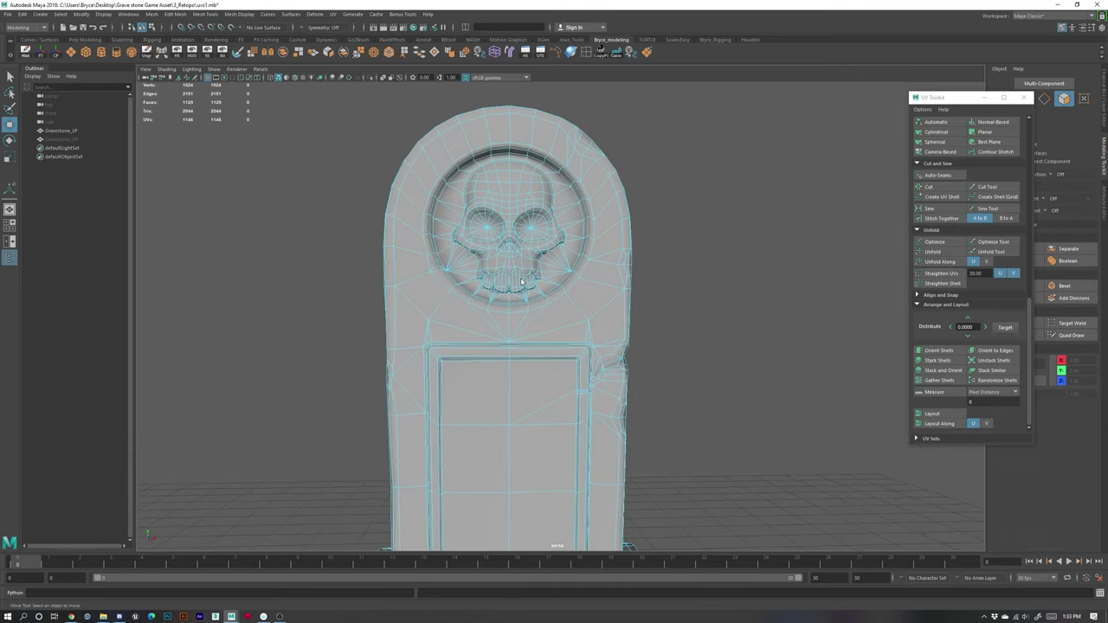
pyautogui.moveTo(521, 282); pyautogui.dragTo(554, 265, button='right')
# Step: Examine the softened shading and the wireframe around the skull's teeth and the lower rim of the recess
pyautogui.scroll(4, 522, 370)
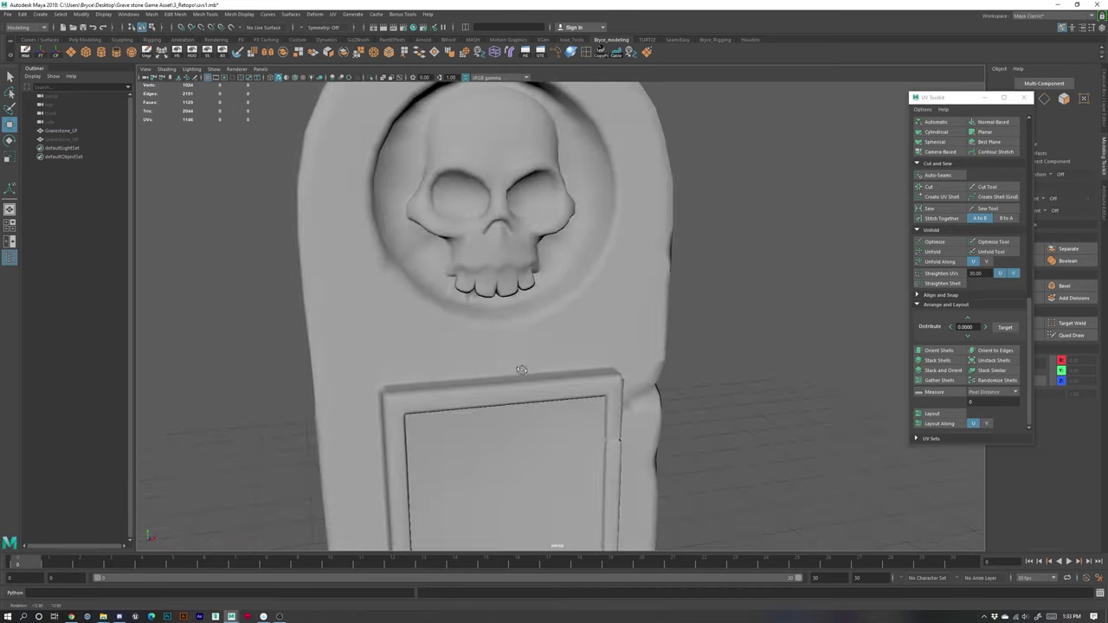
pyautogui.keyDown('alt'); pyautogui.moveTo(521, 370); pyautogui.dragTo(616, 355); pyautogui.keyUp('alt')
pyautogui.scroll(5, 617, 355)
pyautogui.keyDown('alt'); pyautogui.moveTo(616, 277); pyautogui.dragTo(621, 407, button='middle'); pyautogui.keyUp('alt')
pyautogui.scroll(3, 620, 406)
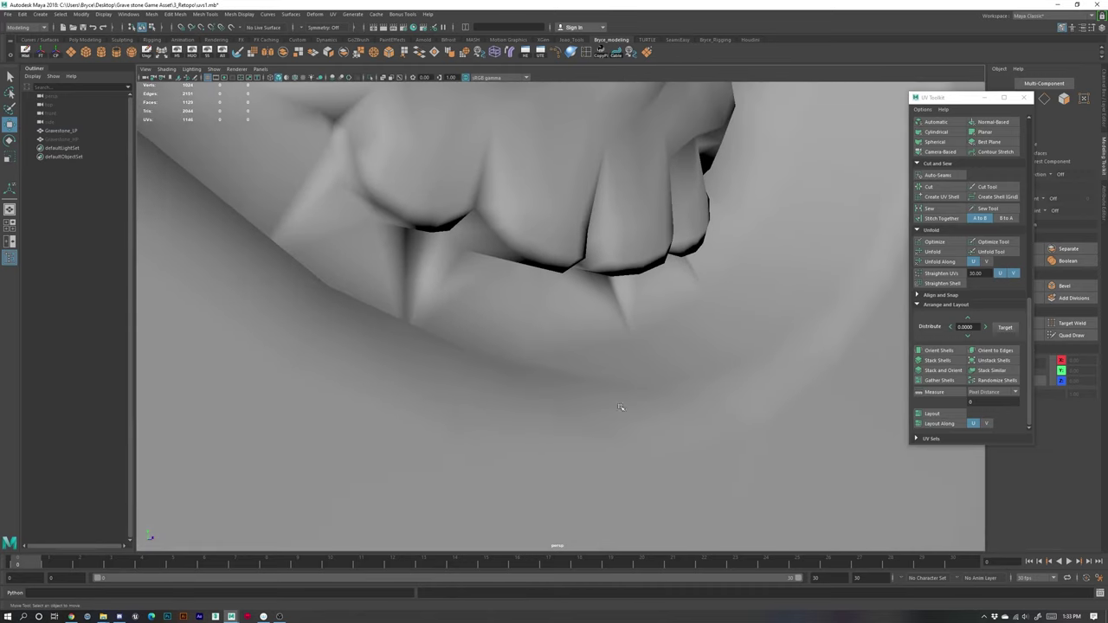
pyautogui.click(620, 406)
pyautogui.keyDown('alt'); pyautogui.moveTo(427, 277); pyautogui.dragTo(412, 269); pyautogui.keyUp('alt')
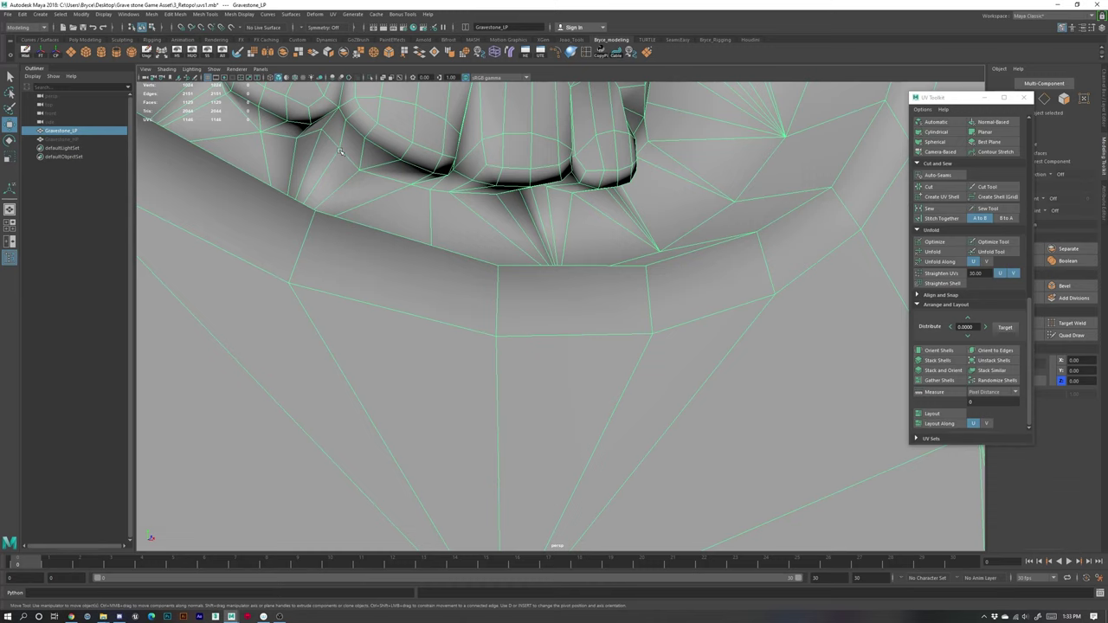
# Step: View the whole low-poly gravestone from several angles in object mode with nothing selected
pyautogui.scroll(-6, 575, 302)
pyautogui.keyDown('alt'); pyautogui.moveTo(620, 398); pyautogui.dragTo(644, 471); pyautogui.keyUp('alt')
pyautogui.scroll(-7, 688, 488)
pyautogui.scroll(-1, 663, 490)
pyautogui.keyDown('alt'); pyautogui.moveTo(633, 490); pyautogui.dragTo(638, 445, button='middle'); pyautogui.keyUp('alt')
pyautogui.scroll(3, 636, 446)
pyautogui.keyDown('alt'); pyautogui.moveTo(604, 466); pyautogui.dragTo(620, 467); pyautogui.keyUp('alt')
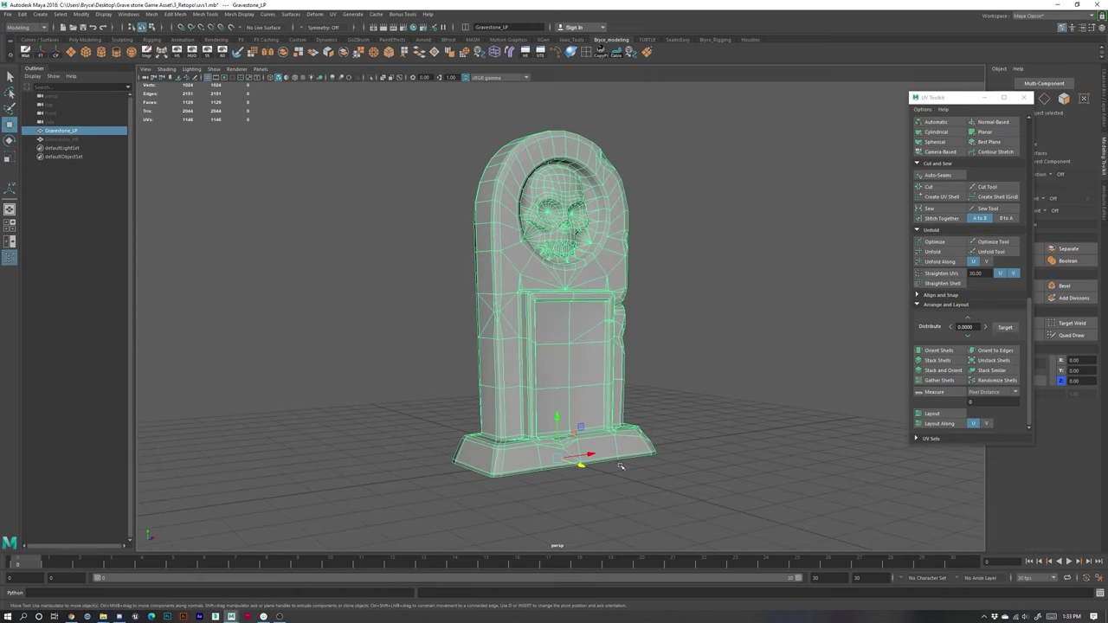
pyautogui.keyDown('alt'); pyautogui.moveTo(621, 467); pyautogui.dragTo(573, 464); pyautogui.keyUp('alt')
pyautogui.moveTo(578, 258); pyautogui.dragTo(608, 248, button='right')
pyautogui.click(702, 425)
pyautogui.keyDown('alt'); pyautogui.moveTo(701, 424); pyautogui.dragTo(614, 451); pyautogui.keyUp('alt')
# Step: Select Gravestone_LP and start exporting the selection with the Desktop folder as the destination
pyautogui.click(64, 131)
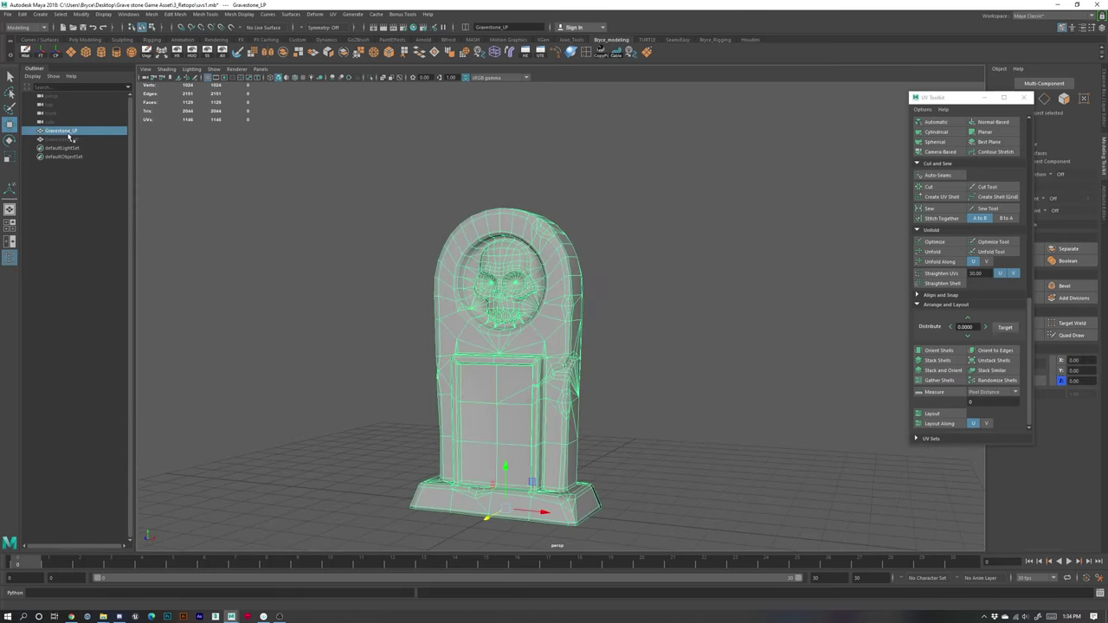
pyautogui.click(7, 14)
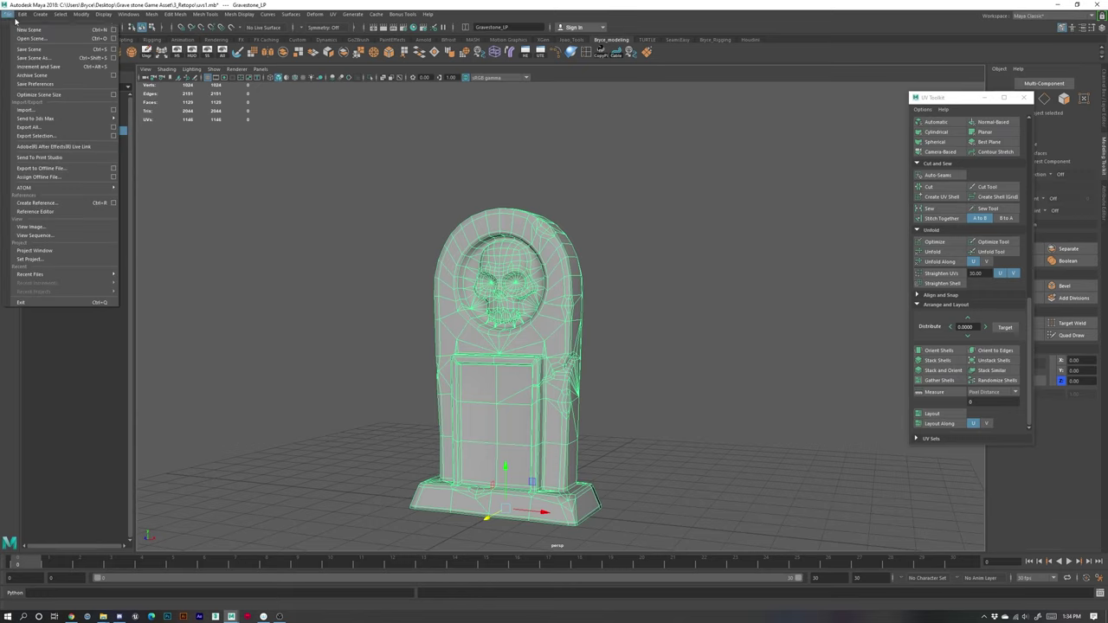
pyautogui.click(52, 136)
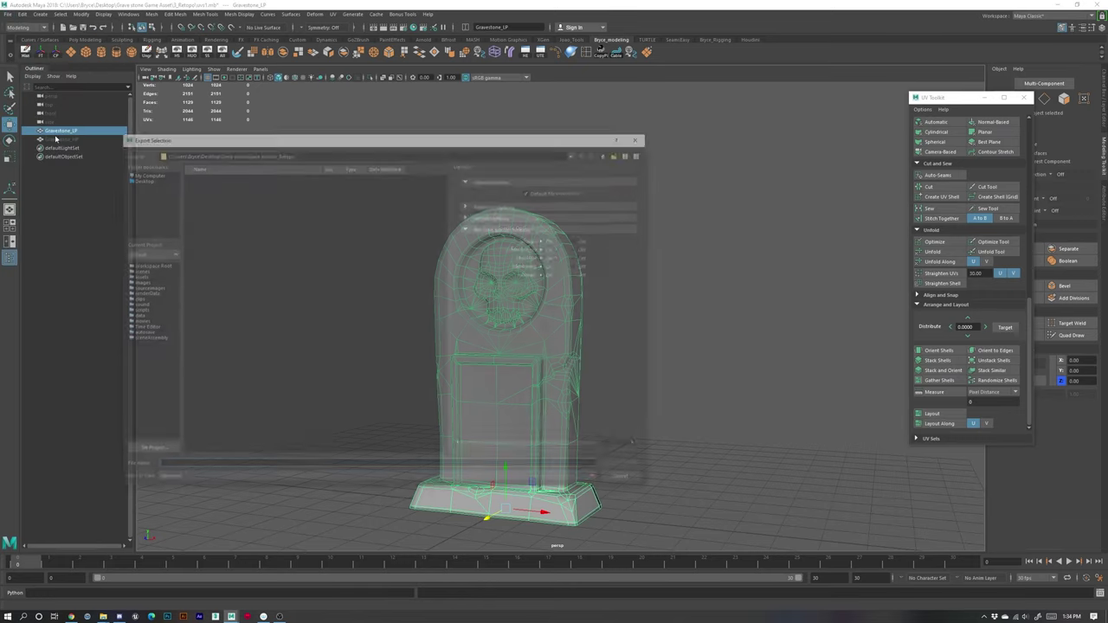
pyautogui.click(139, 178)
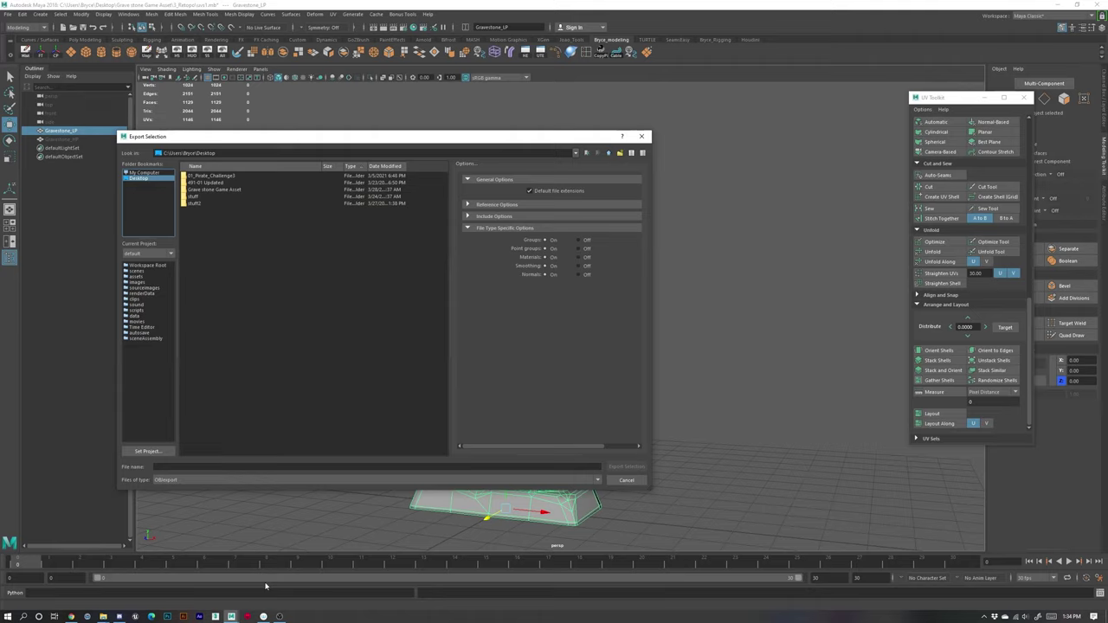
# Step: Name the export file Gravestone_LP, set its type to FBX export, and export the selection
pyautogui.click(172, 466)
pyautogui.write('Grav')
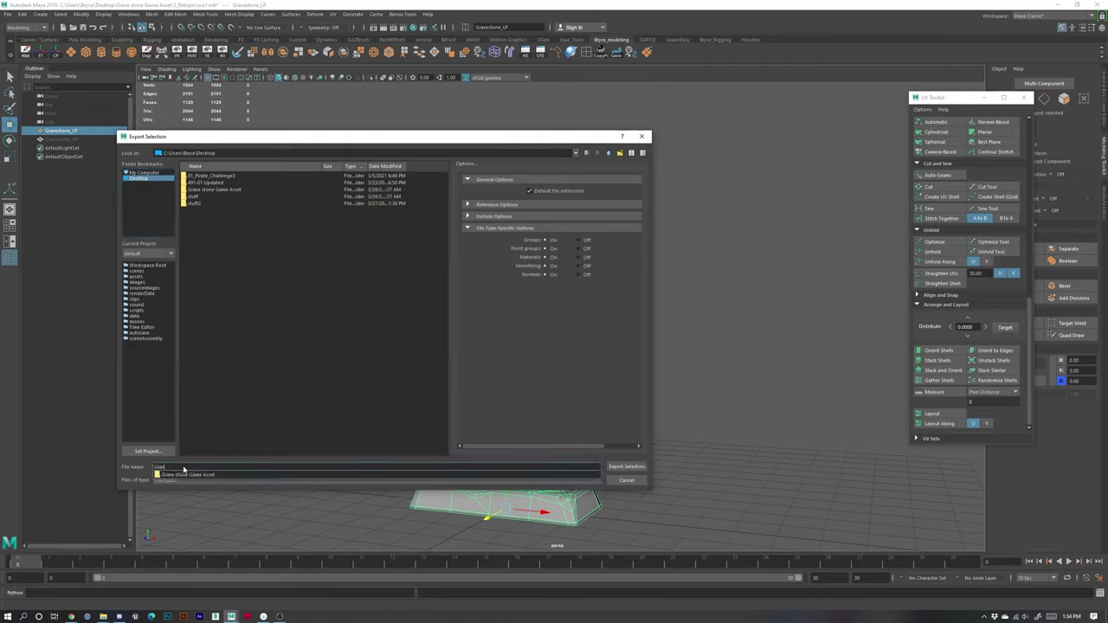
pyautogui.write('estone_LP')
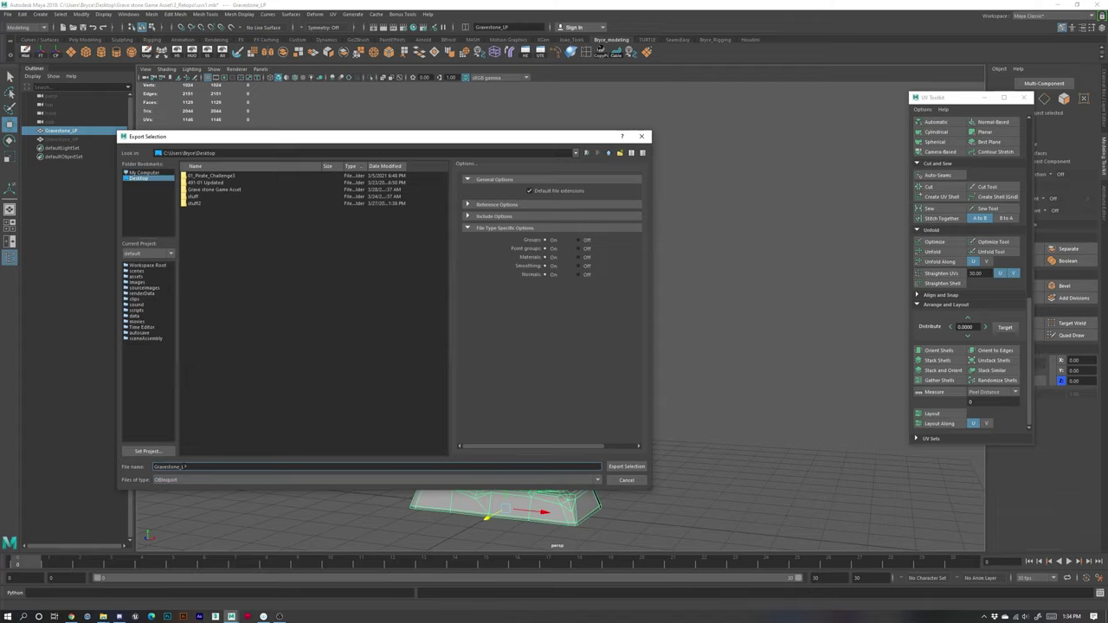
pyautogui.click(221, 481)
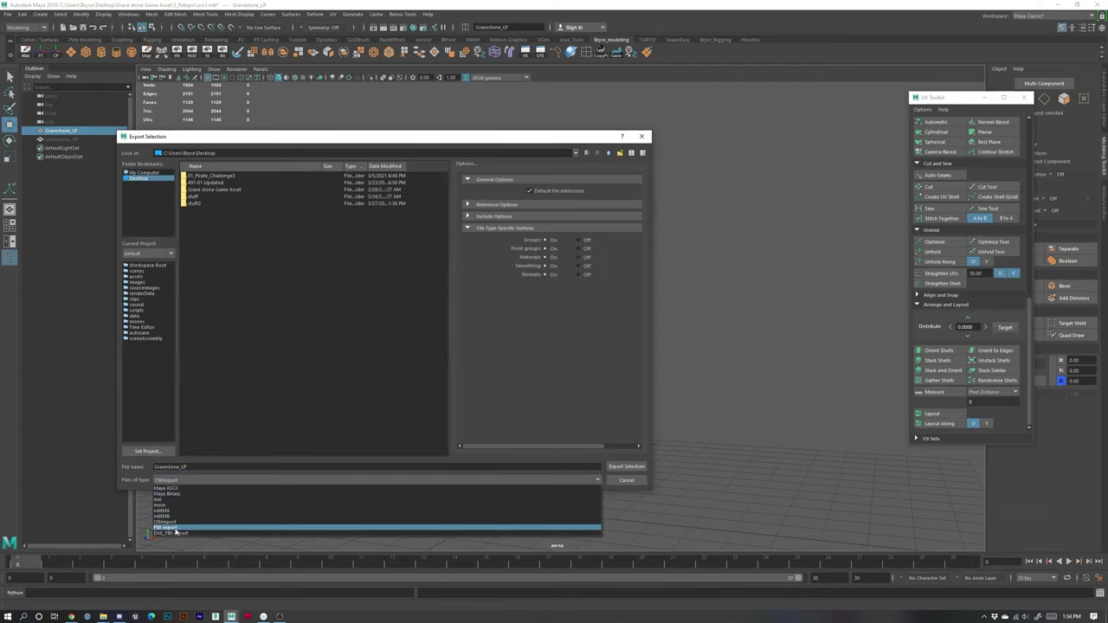
pyautogui.click(169, 527)
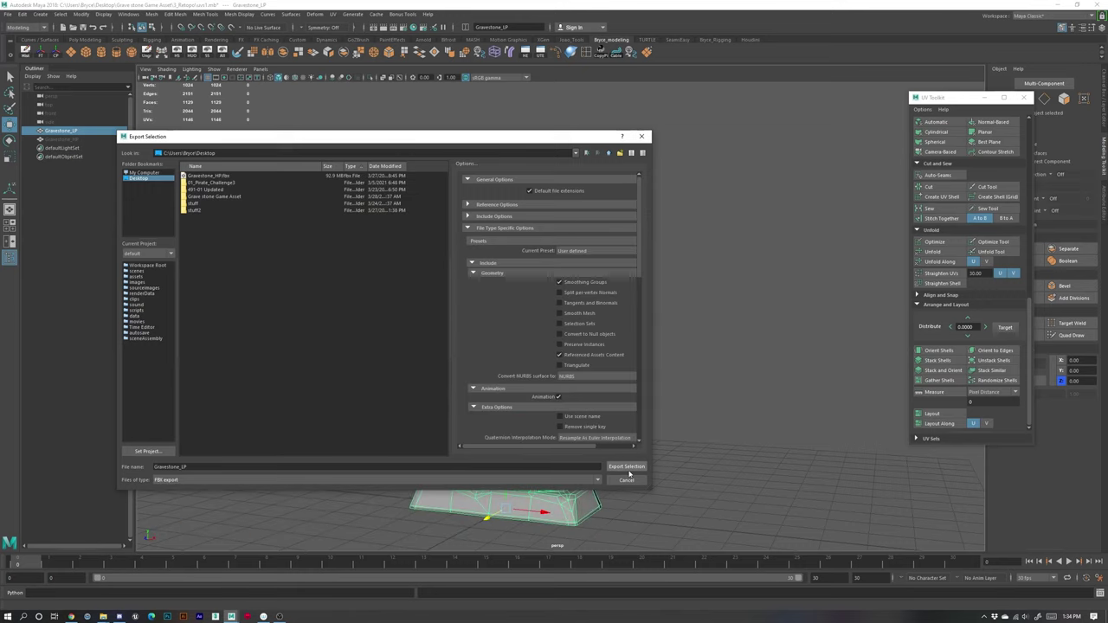
pyautogui.click(627, 468)
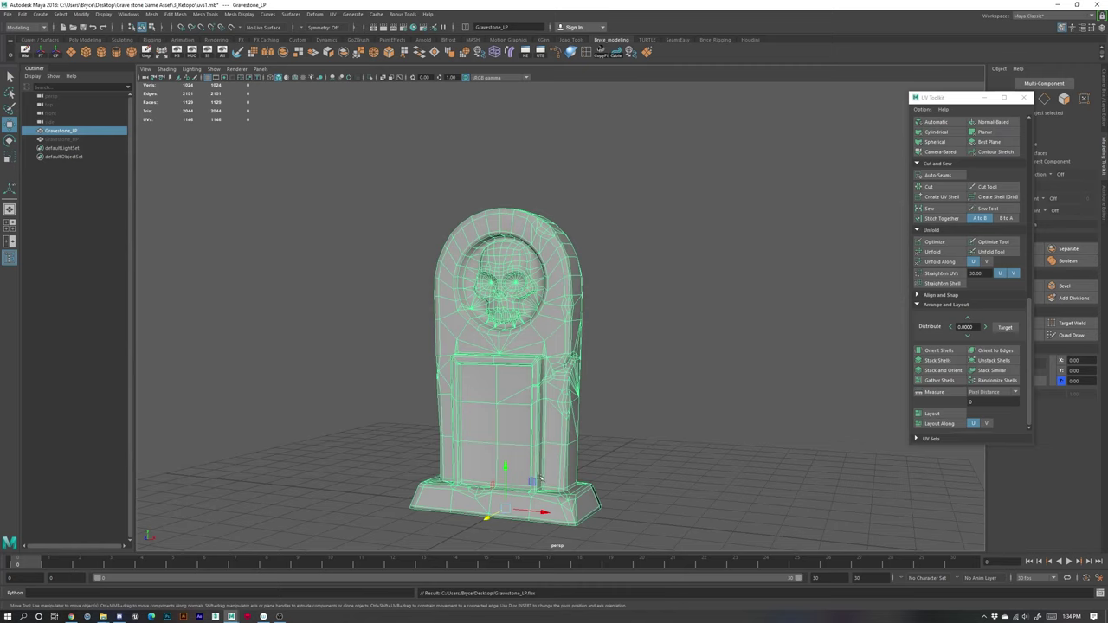
# Step: Select the hidden high-poly mesh Gravestone_HP and show it over the low-poly gravestone
pyautogui.keyDown('alt'); pyautogui.moveTo(540, 458); pyautogui.dragTo(620, 496, button='right'); pyautogui.keyUp('alt')
pyautogui.keyDown('alt'); pyautogui.moveTo(620, 497); pyautogui.dragTo(614, 442, button='middle'); pyautogui.keyUp('alt')
pyautogui.keyDown('alt'); pyautogui.moveTo(615, 443); pyautogui.dragTo(604, 442, button='right'); pyautogui.keyUp('alt')
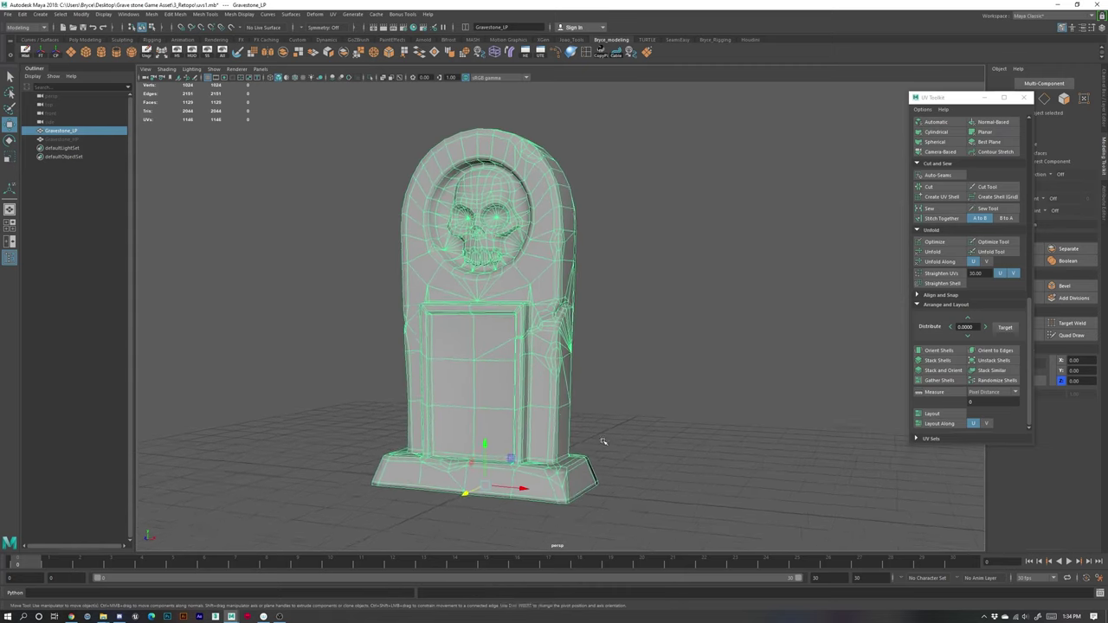
pyautogui.keyDown('alt'); pyautogui.moveTo(603, 443); pyautogui.dragTo(591, 444); pyautogui.keyUp('alt')
pyautogui.click(62, 139)
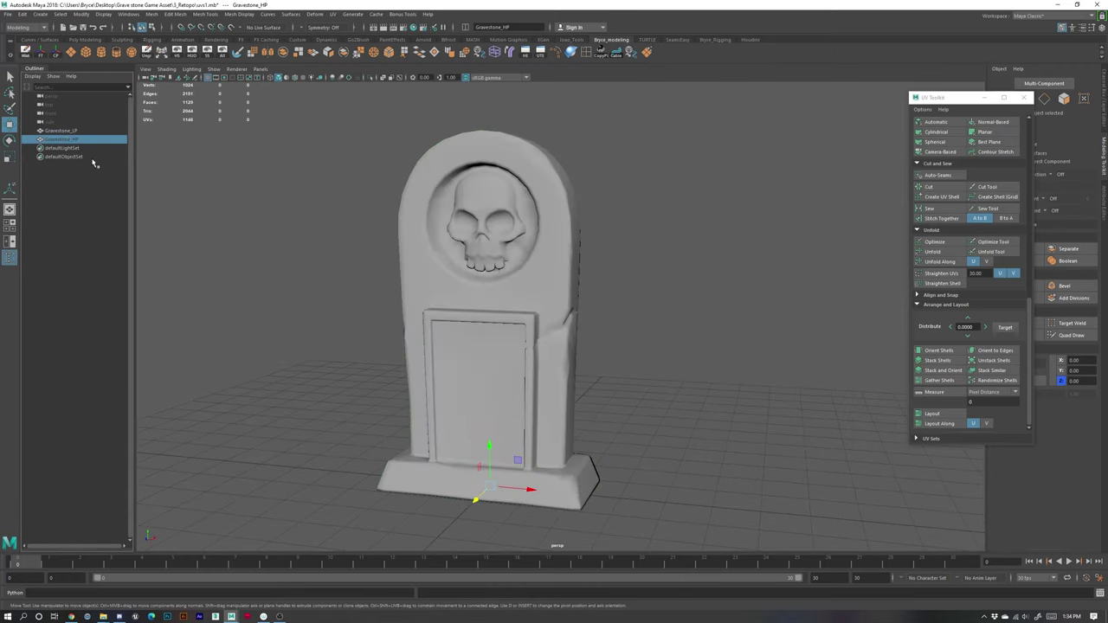
pyautogui.hotkey('shift', 'h')
pyautogui.keyDown('alt'); pyautogui.moveTo(611, 442); pyautogui.dragTo(637, 440); pyautogui.keyUp('alt')
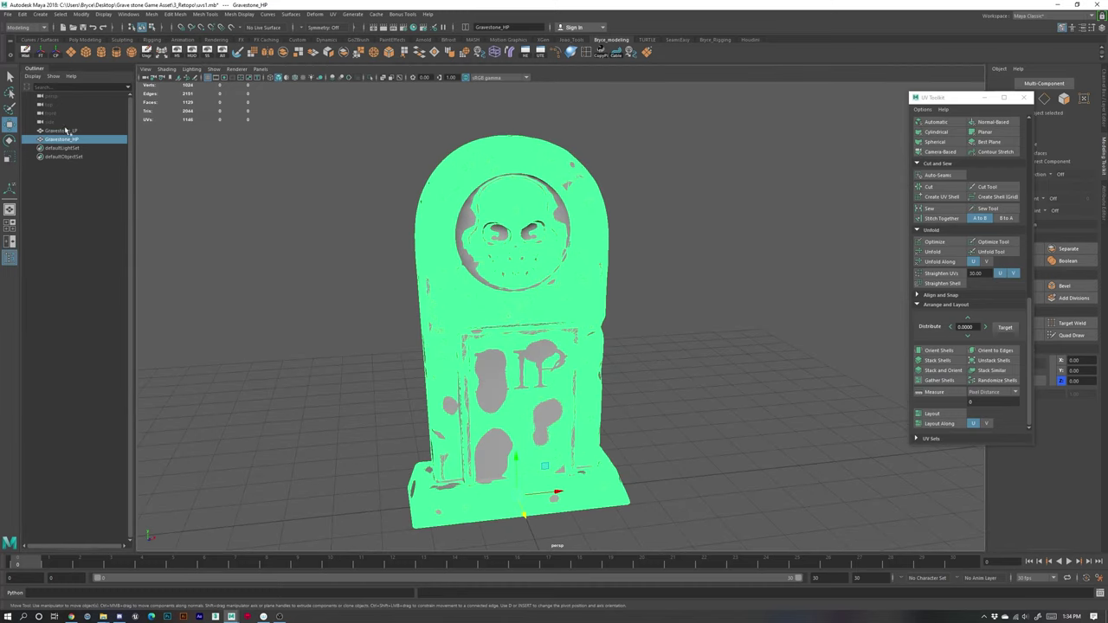
# Step: Deselect the high-poly mesh and select Gravestone_LP to compare its wireframe with the high-poly surface
pyautogui.click(672, 378)
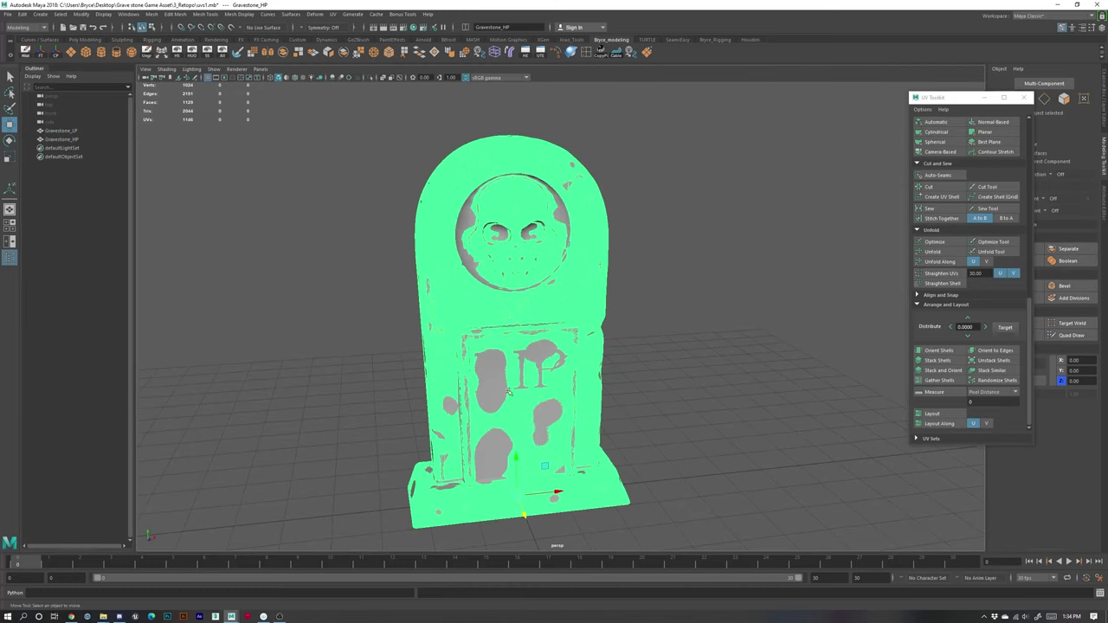
pyautogui.scroll(3, 471, 223)
pyautogui.click(436, 223)
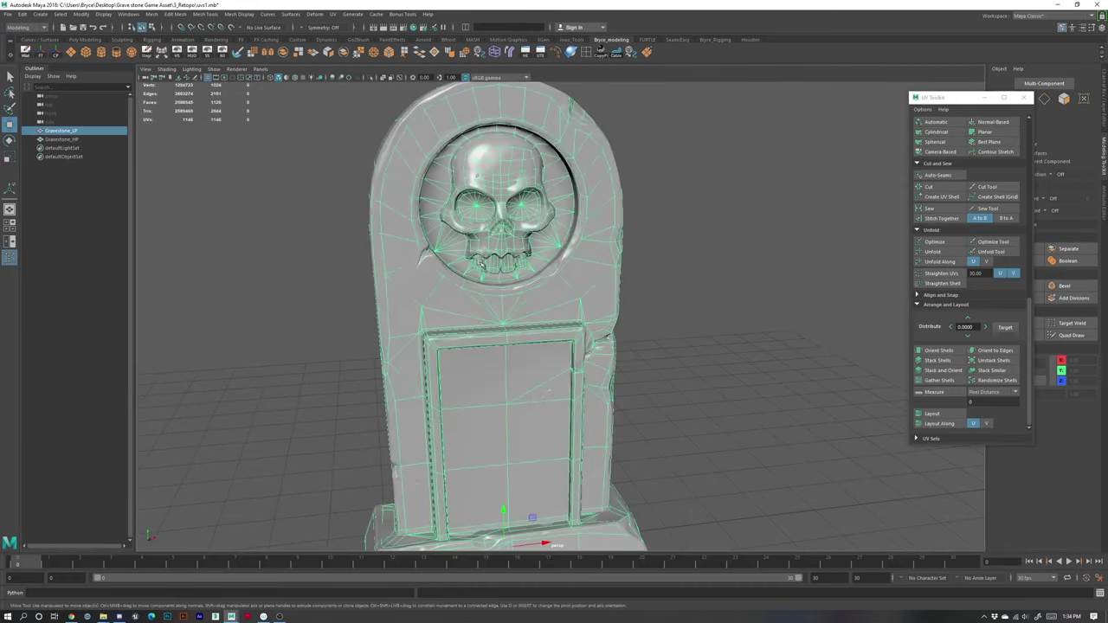
# Step: Examine from several angles how closely the Gravestone_LP wireframe follows the high-poly surface around the skull, cracks and base
pyautogui.scroll(2, 437, 225)
pyautogui.keyDown('alt'); pyautogui.moveTo(493, 259); pyautogui.dragTo(500, 351); pyautogui.keyUp('alt')
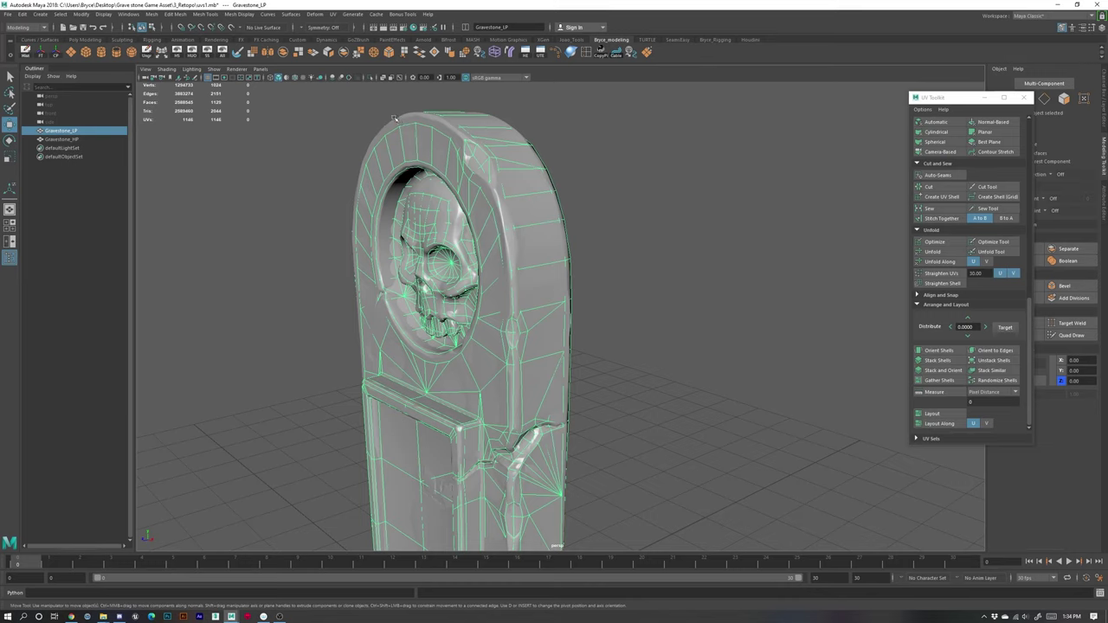
pyautogui.scroll(-3, 560, 280)
pyautogui.keyDown('alt'); pyautogui.moveTo(560, 280); pyautogui.dragTo(605, 343); pyautogui.keyUp('alt')
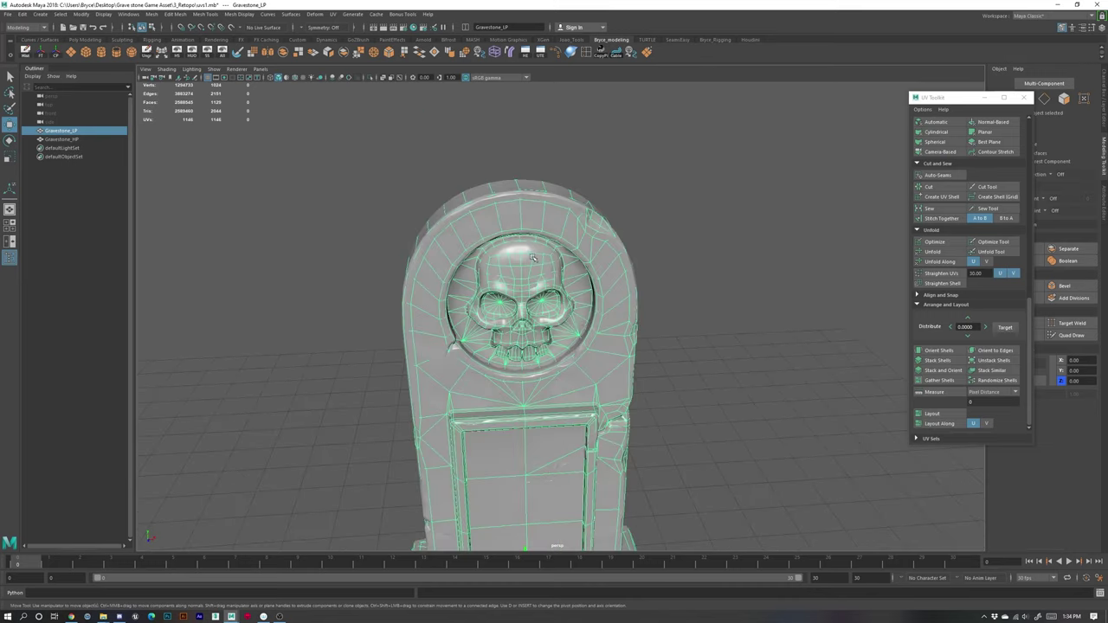
pyautogui.keyDown('alt'); pyautogui.moveTo(605, 344); pyautogui.dragTo(556, 240, button='middle'); pyautogui.keyUp('alt')
pyautogui.keyDown('alt'); pyautogui.moveTo(551, 333); pyautogui.dragTo(585, 307); pyautogui.keyUp('alt')
pyautogui.scroll(-4, 572, 459)
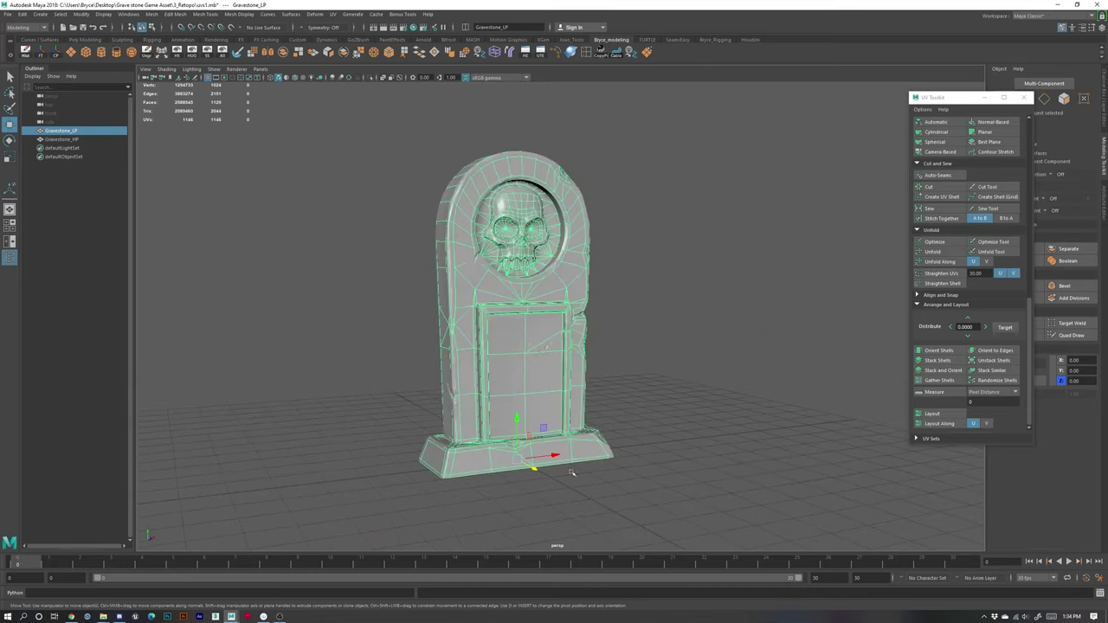
pyautogui.keyDown('alt'); pyautogui.moveTo(571, 473); pyautogui.dragTo(572, 541); pyautogui.keyUp('alt')
# Step: Move Gravestone_LP along the X axis beside the high-poly mesh for comparison, and undo the move
pyautogui.moveTo(538, 452); pyautogui.dragTo(431, 454)
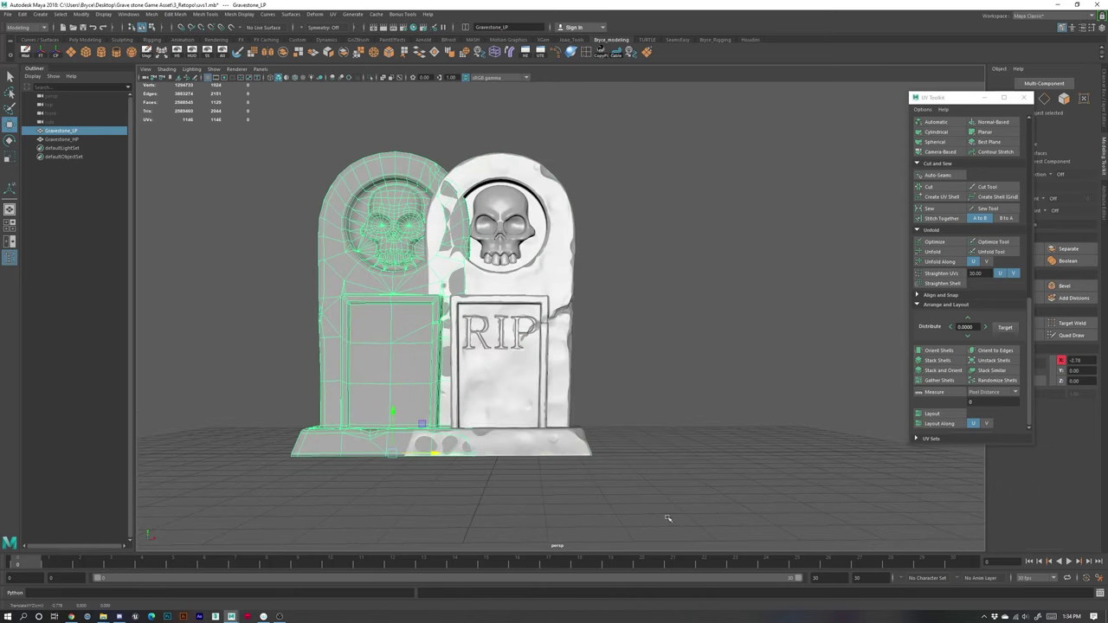
pyautogui.moveTo(433, 462); pyautogui.dragTo(340, 435, button='middle')
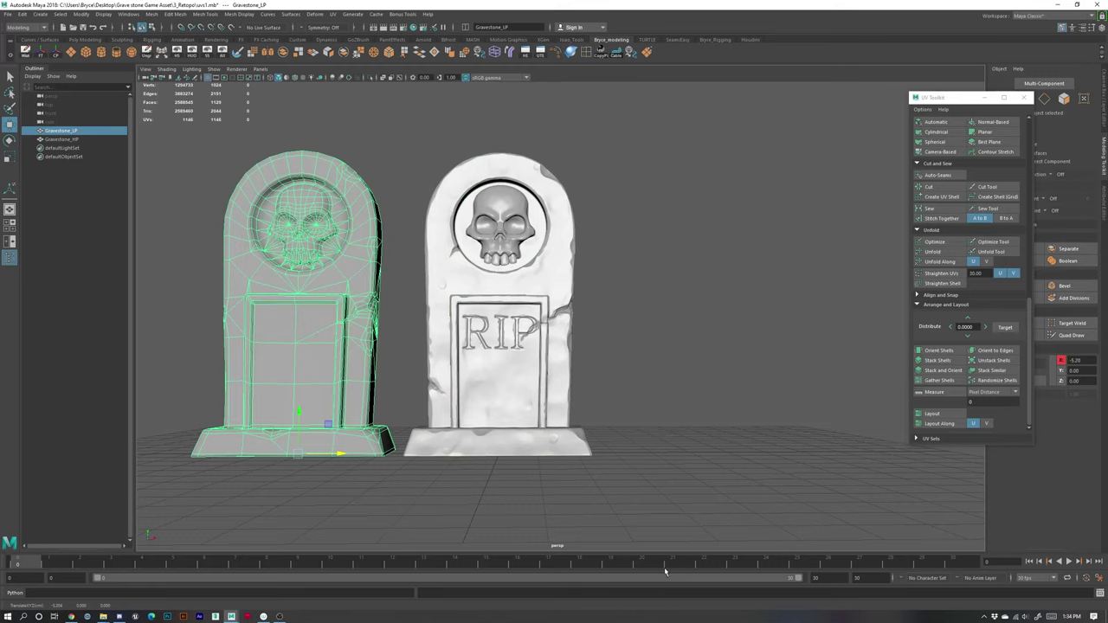
pyautogui.hotkey('ctrl', 'z')
pyautogui.hotkey('ctrl', 'z')
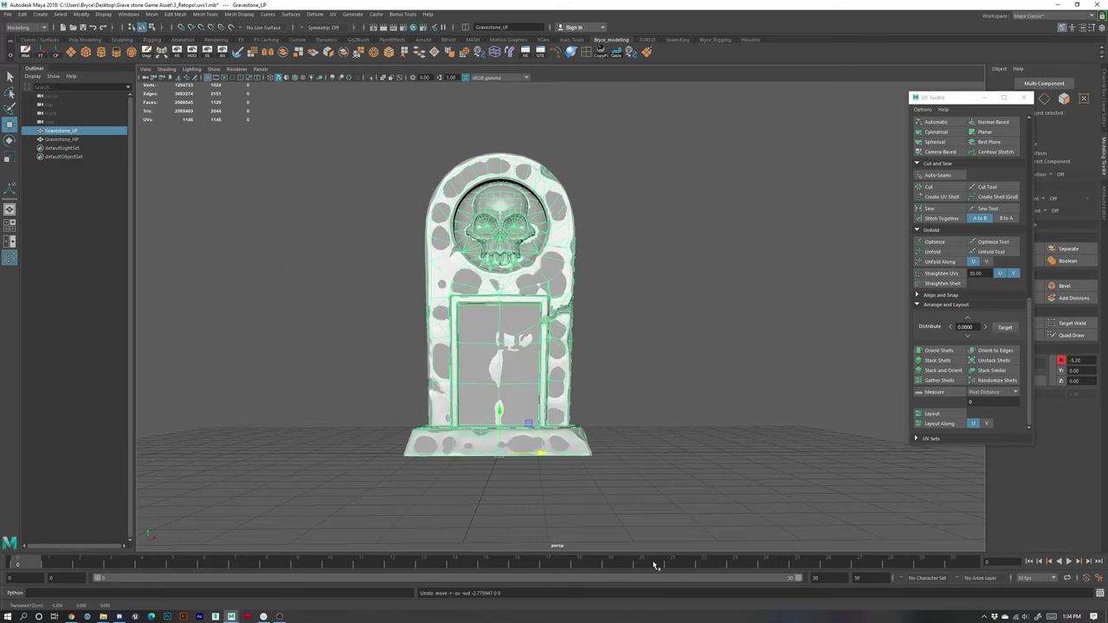
# Step: Delete the construction history of Gravestone_LP and freeze its transformations
pyautogui.keyDown('alt'); pyautogui.moveTo(581, 389); pyautogui.dragTo(568, 400); pyautogui.keyUp('alt')
pyautogui.keyDown('alt'); pyautogui.moveTo(568, 401); pyautogui.dragTo(563, 454, button='middle'); pyautogui.keyUp('alt')
pyautogui.keyDown('alt'); pyautogui.moveTo(563, 454); pyautogui.dragTo(586, 453, button='right'); pyautogui.keyUp('alt')
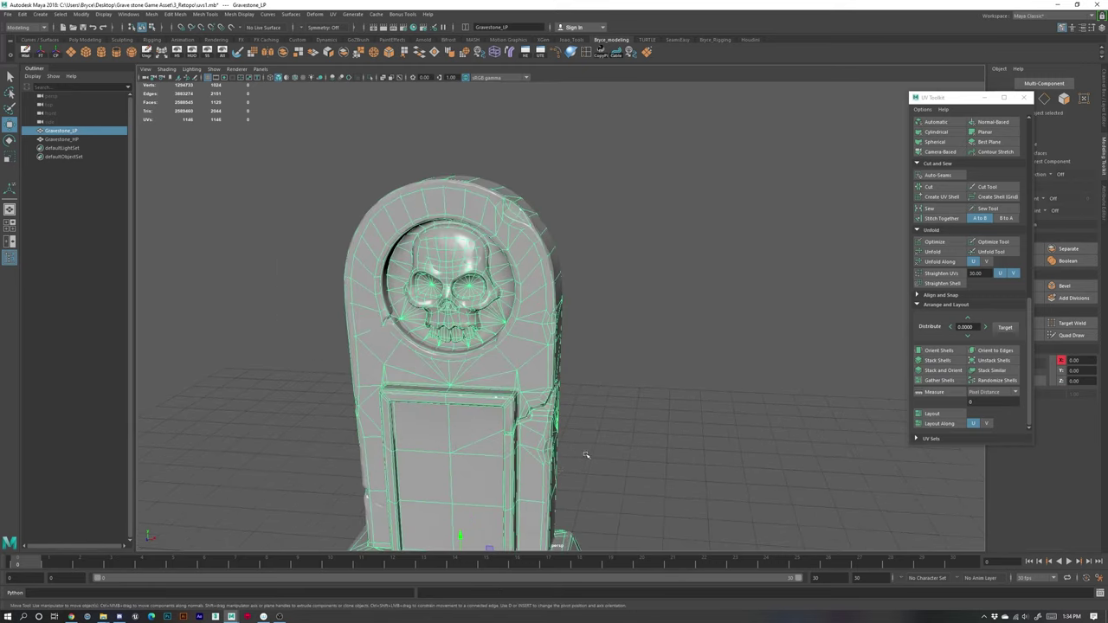
pyautogui.keyDown('alt'); pyautogui.moveTo(586, 453); pyautogui.dragTo(597, 359, button='middle'); pyautogui.keyUp('alt')
pyautogui.keyDown('alt'); pyautogui.moveTo(630, 453); pyautogui.dragTo(616, 454); pyautogui.keyUp('alt')
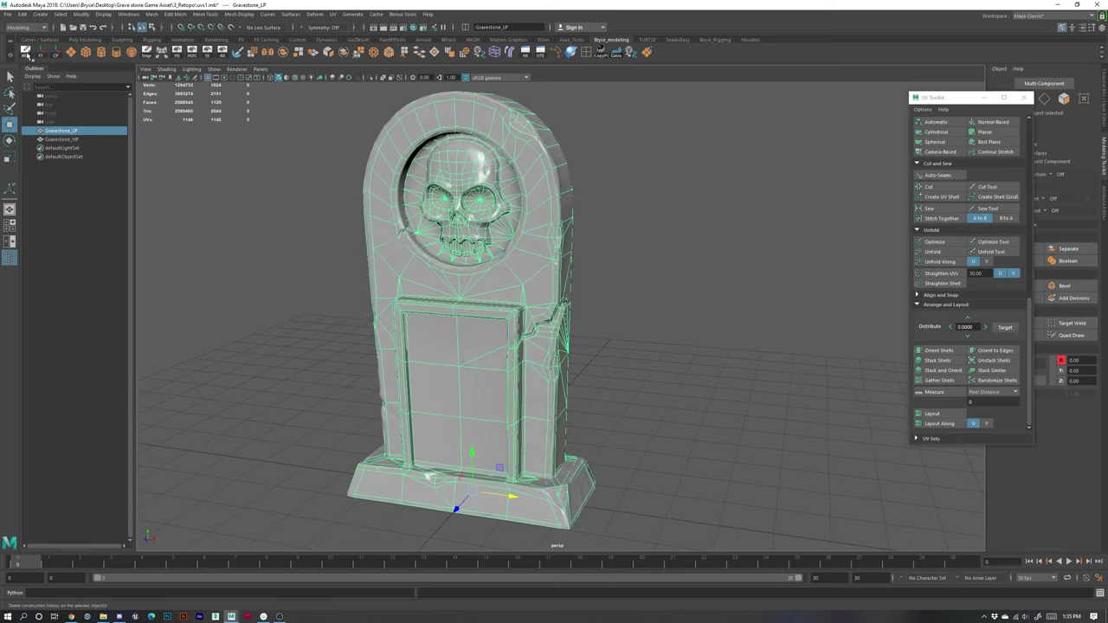
pyautogui.click(27, 54)
pyautogui.click(41, 56)
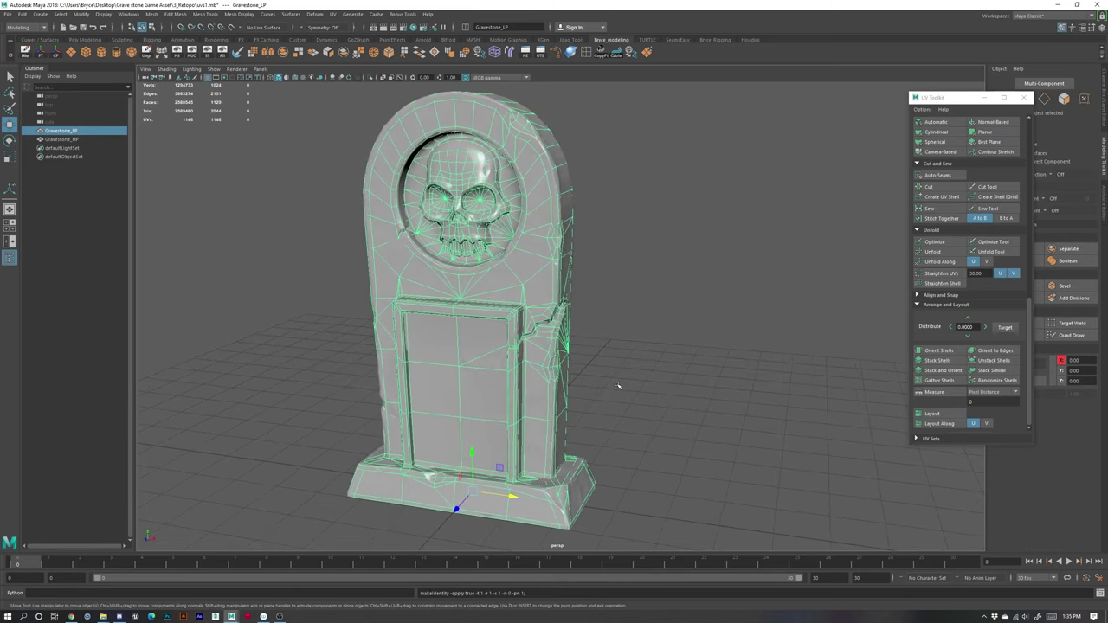
# Step: Select the high-poly mesh Gravestone_HP and view it over the low-poly gravestone
pyautogui.keyDown('alt'); pyautogui.moveTo(511, 424); pyautogui.dragTo(519, 378); pyautogui.keyUp('alt')
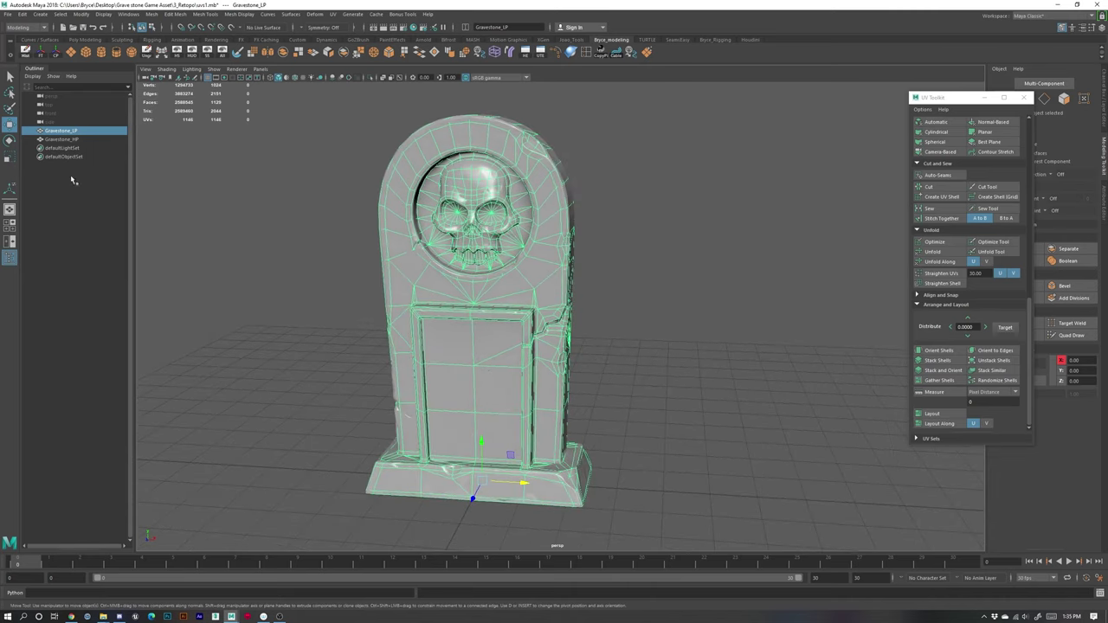
pyautogui.click(72, 139)
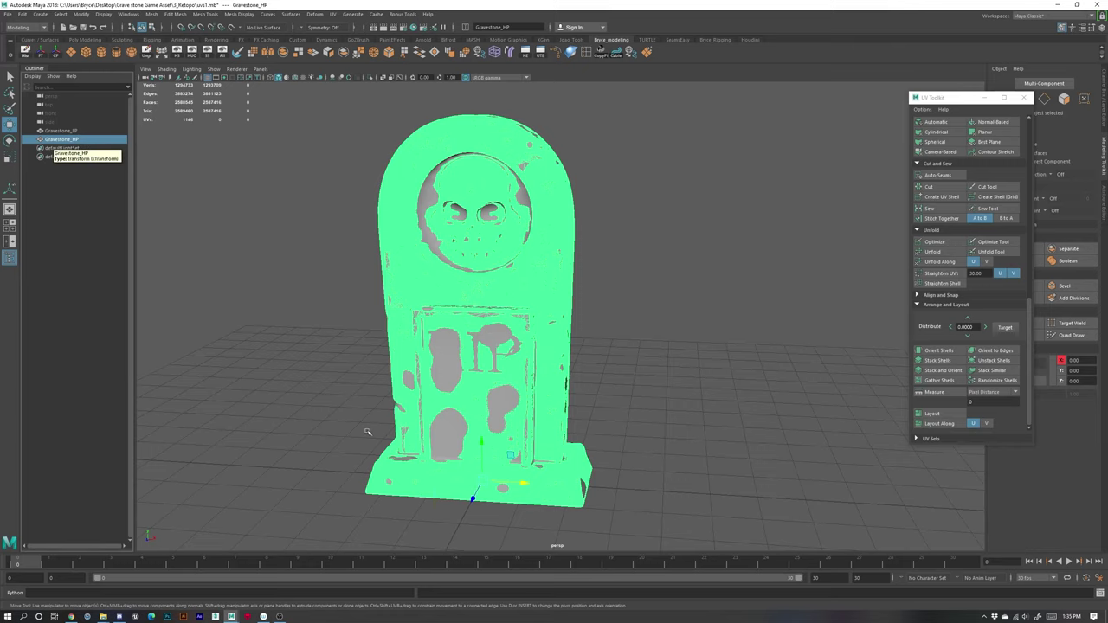
pyautogui.keyDown('alt'); pyautogui.moveTo(379, 425); pyautogui.dragTo(402, 423); pyautogui.keyUp('alt')
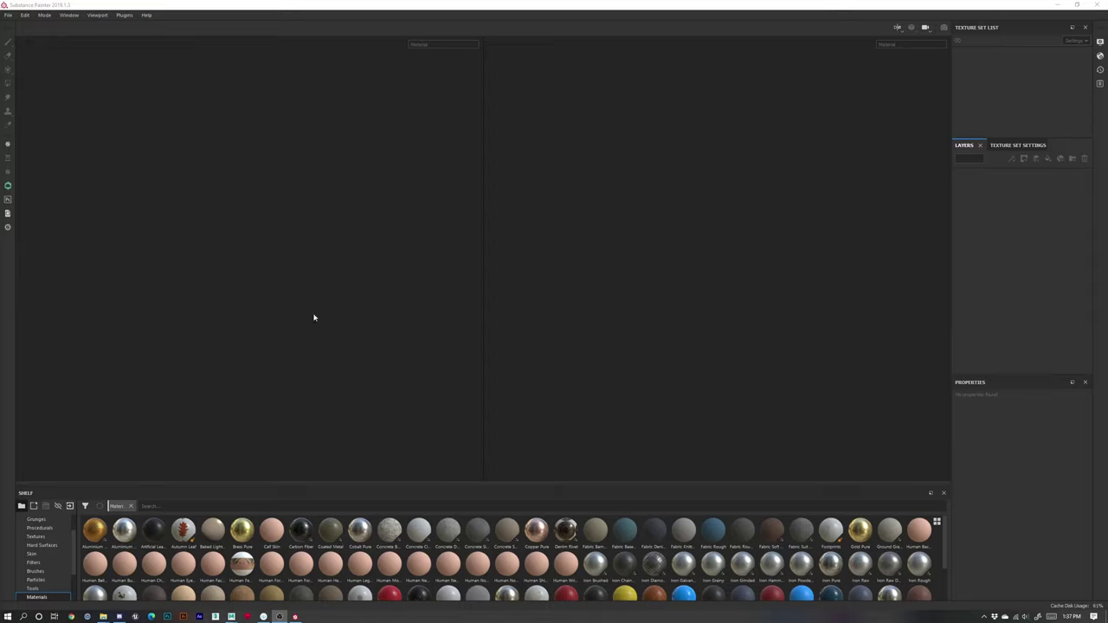
# Step: Switch to Substance Painter and start a new project with the Unreal Engine 4 (allegorithmic) template
pyautogui.click(8, 15)
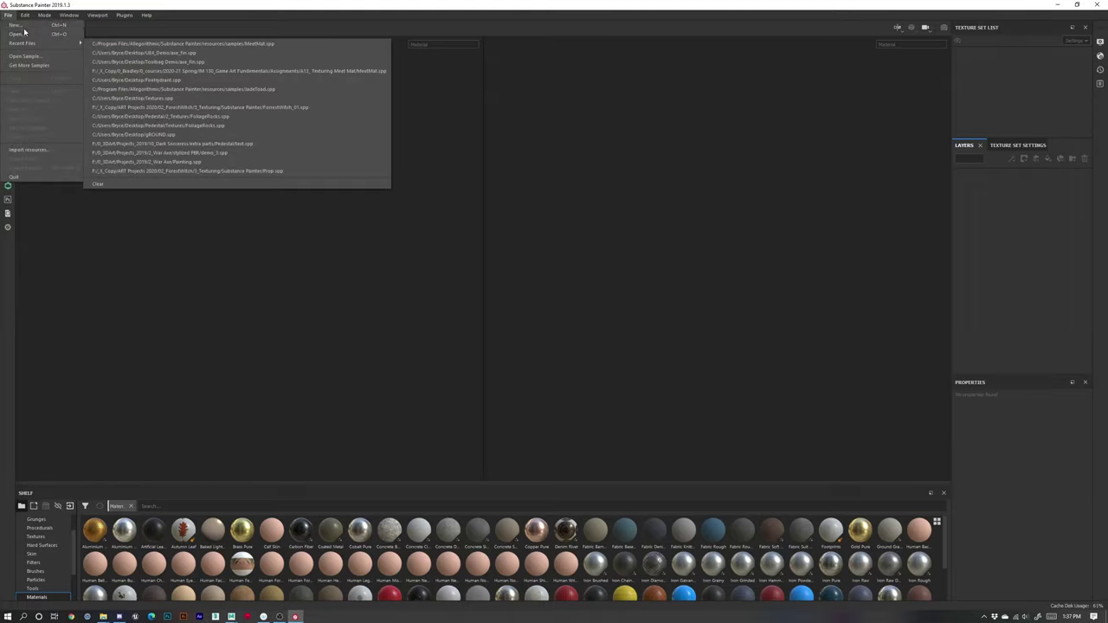
pyautogui.click(17, 24)
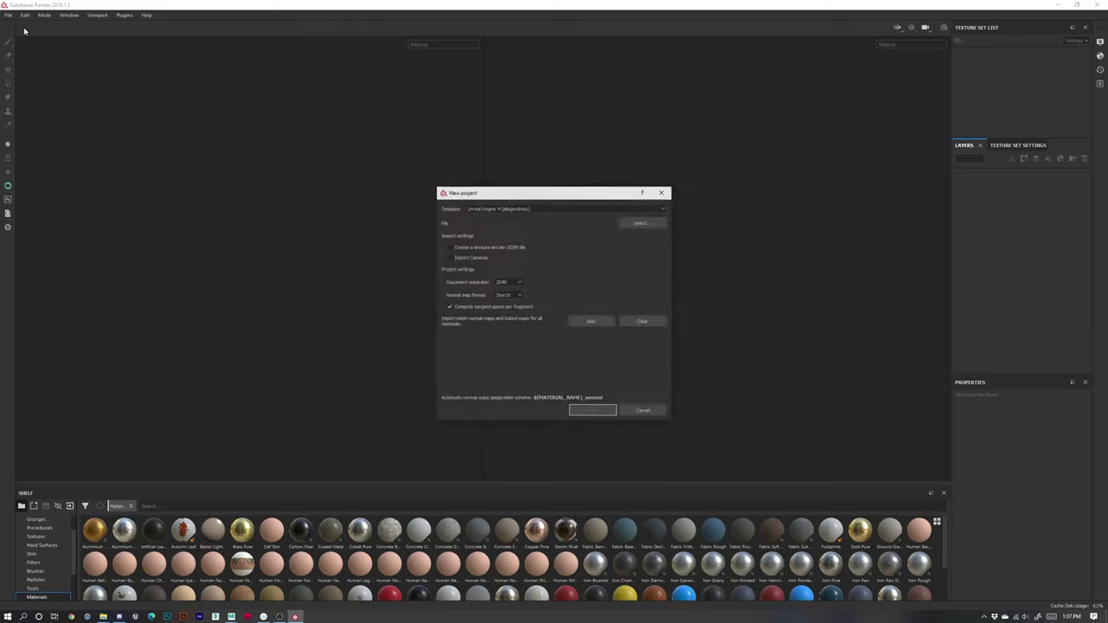
pyautogui.click(524, 209)
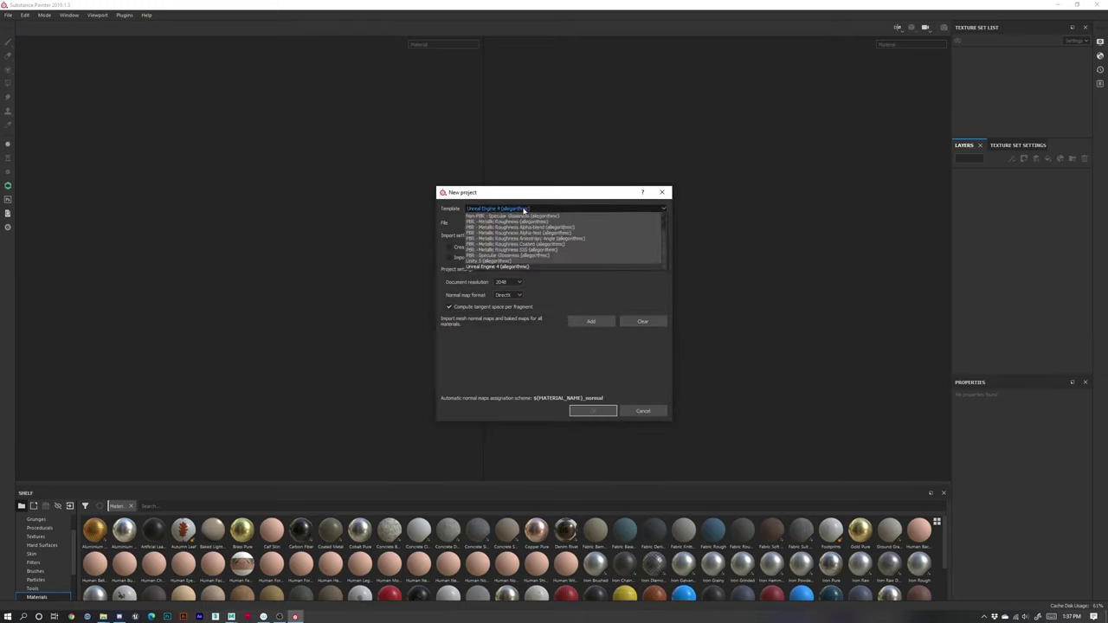
pyautogui.click(524, 210)
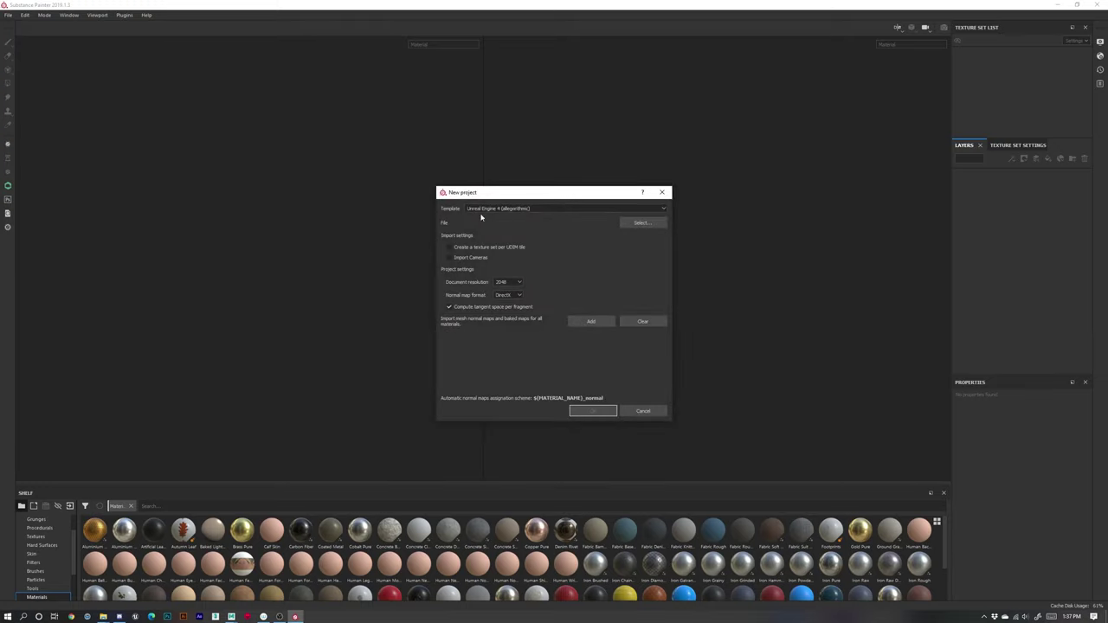
pyautogui.click(502, 207)
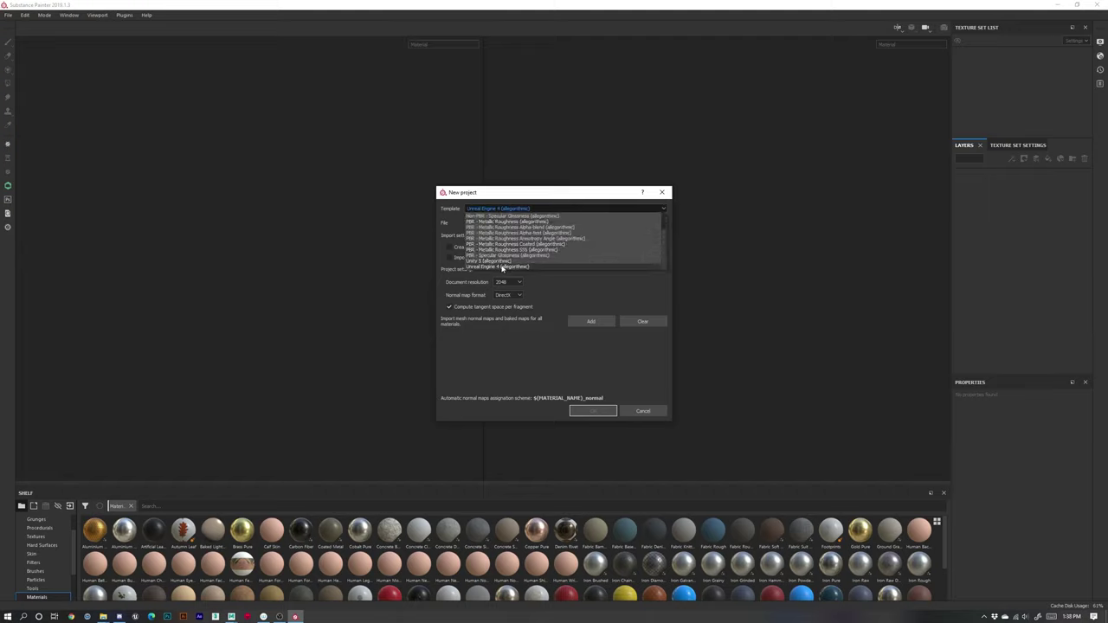
pyautogui.scroll(2, 502, 268)
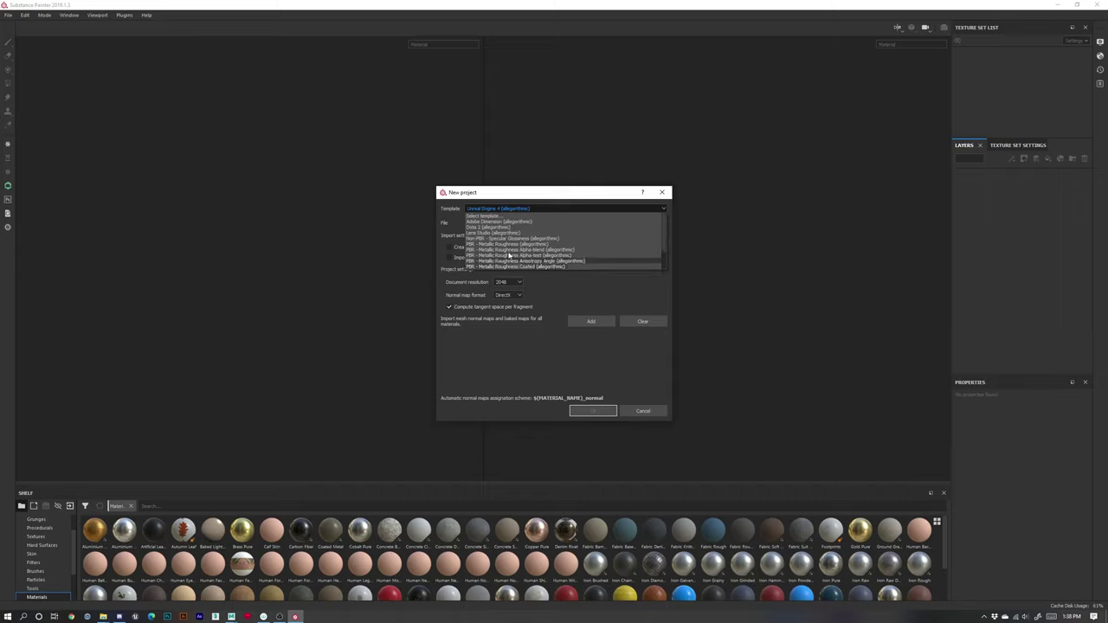
pyautogui.scroll(-2, 509, 256)
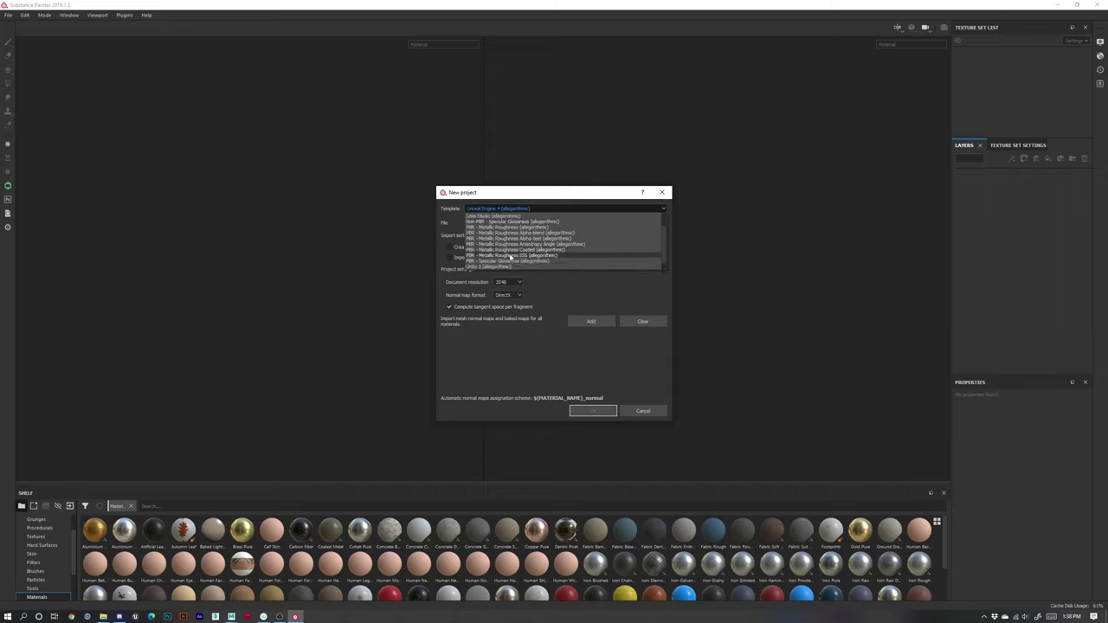
pyautogui.scroll(-1, 558, 246)
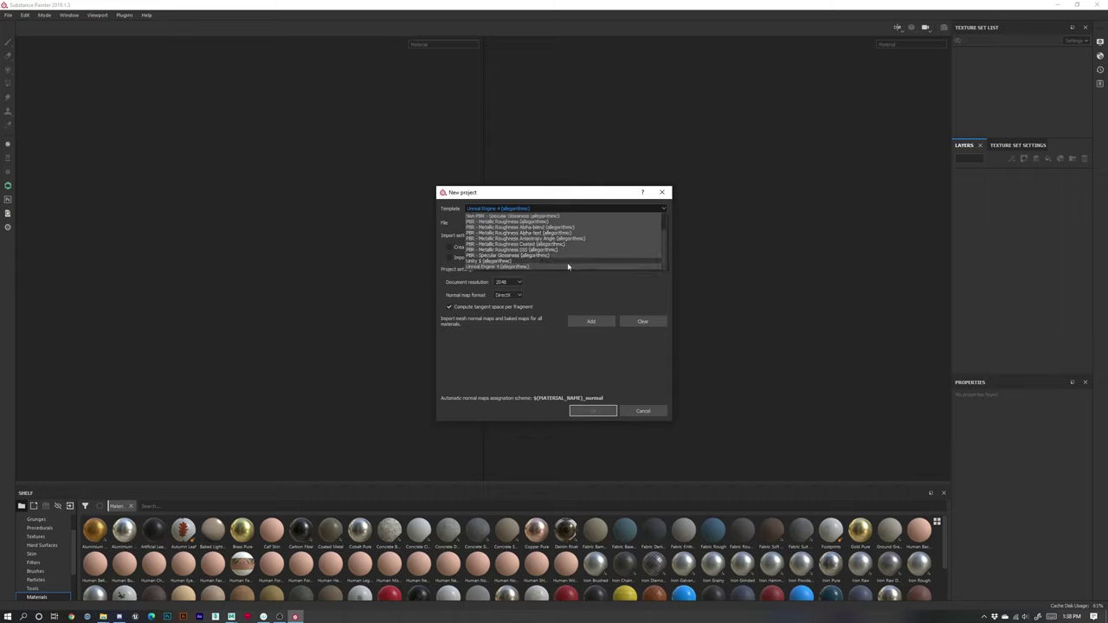
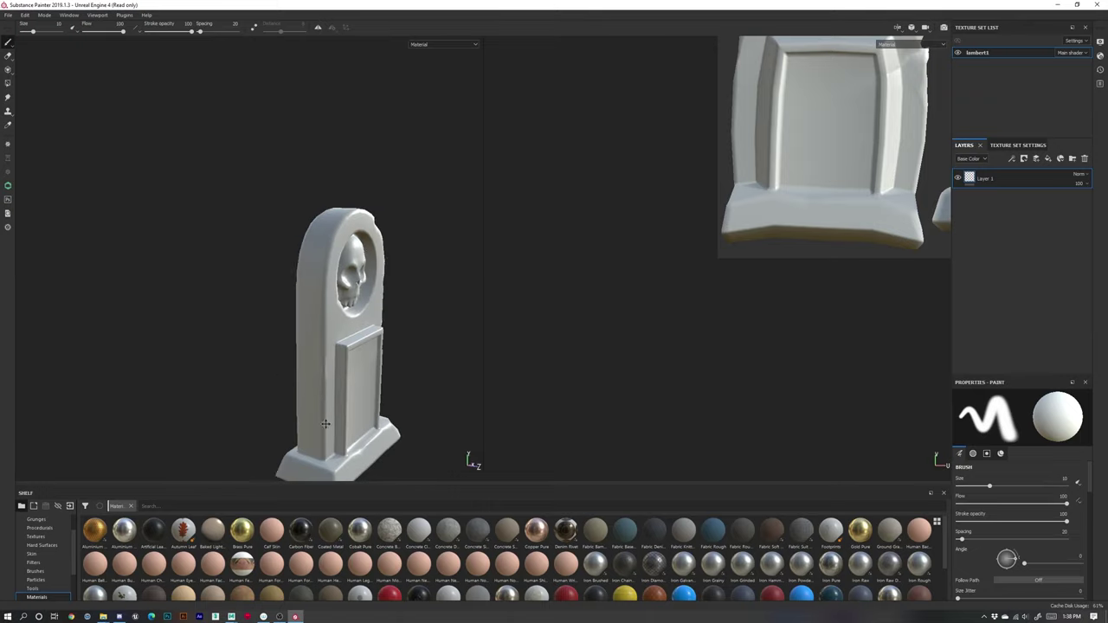
# Step: Inspect the imported low-poly gravestone from the front and sides in the 3D view
pyautogui.scroll(3, 362, 374)
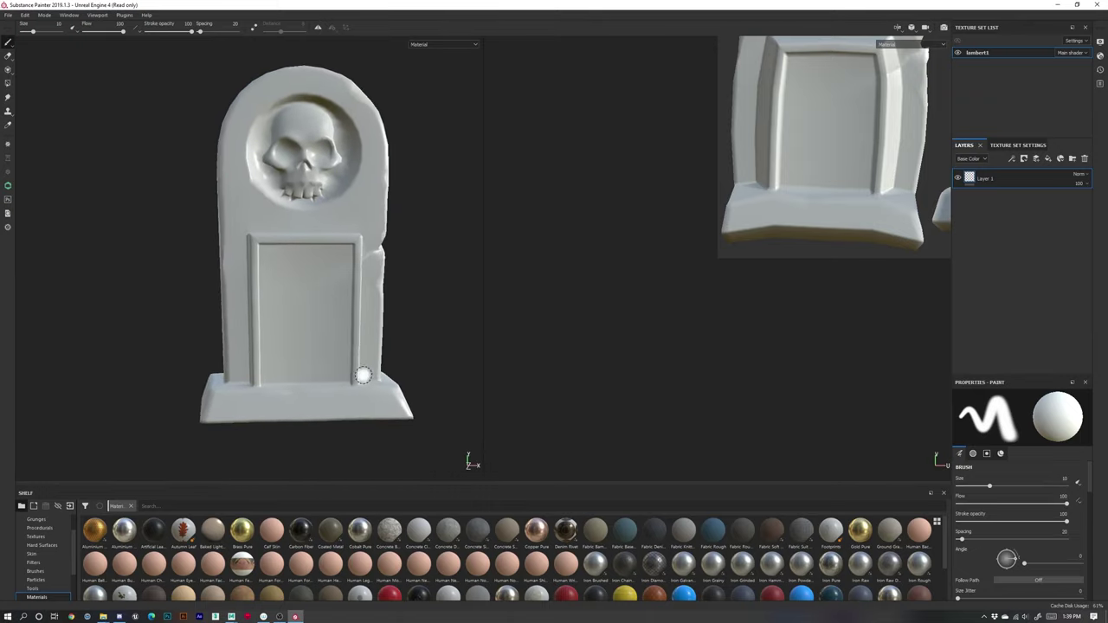
pyautogui.keyDown('alt'); pyautogui.moveTo(363, 375); pyautogui.dragTo(324, 361); pyautogui.keyUp('alt')
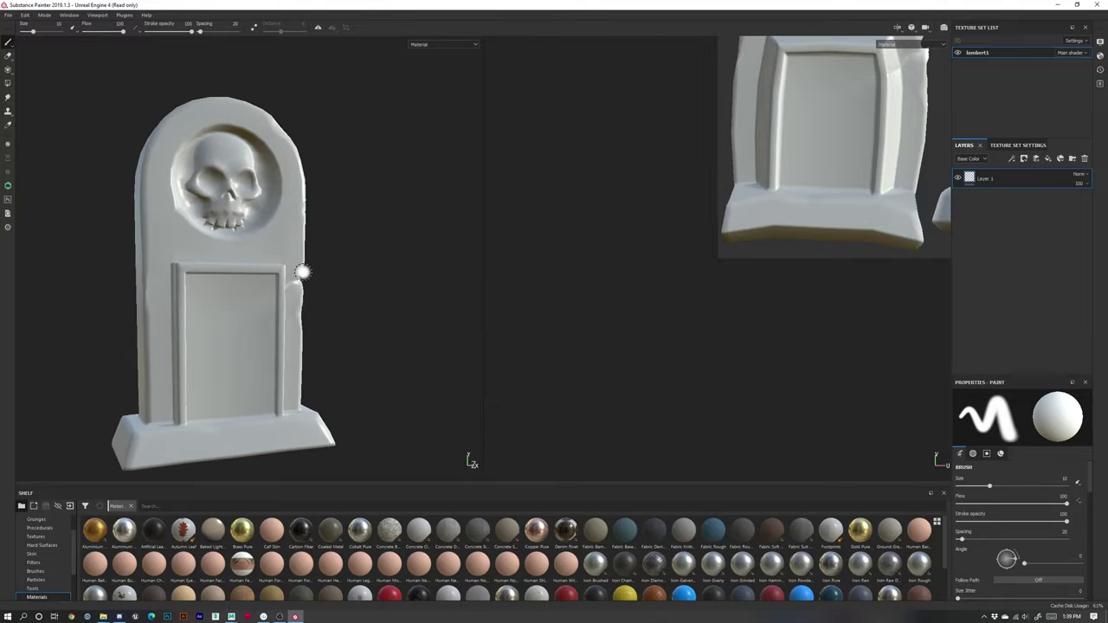
pyautogui.keyDown('alt'); pyautogui.moveTo(299, 180); pyautogui.dragTo(34, 289); pyautogui.keyUp('alt')
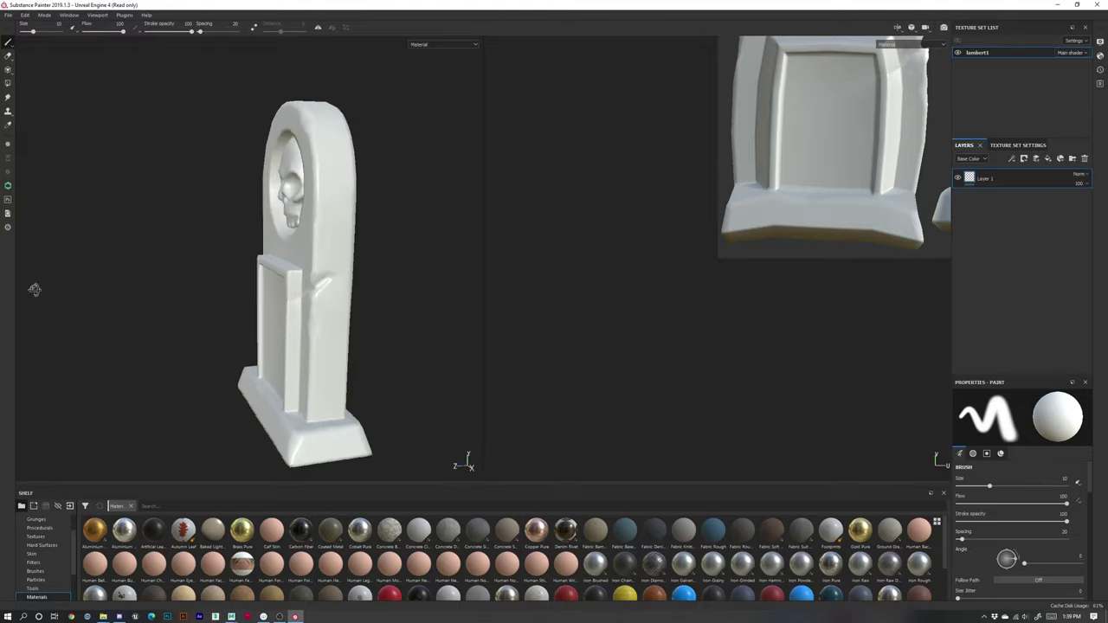
pyautogui.keyDown('alt'); pyautogui.moveTo(297, 344); pyautogui.dragTo(498, 324); pyautogui.keyUp('alt')
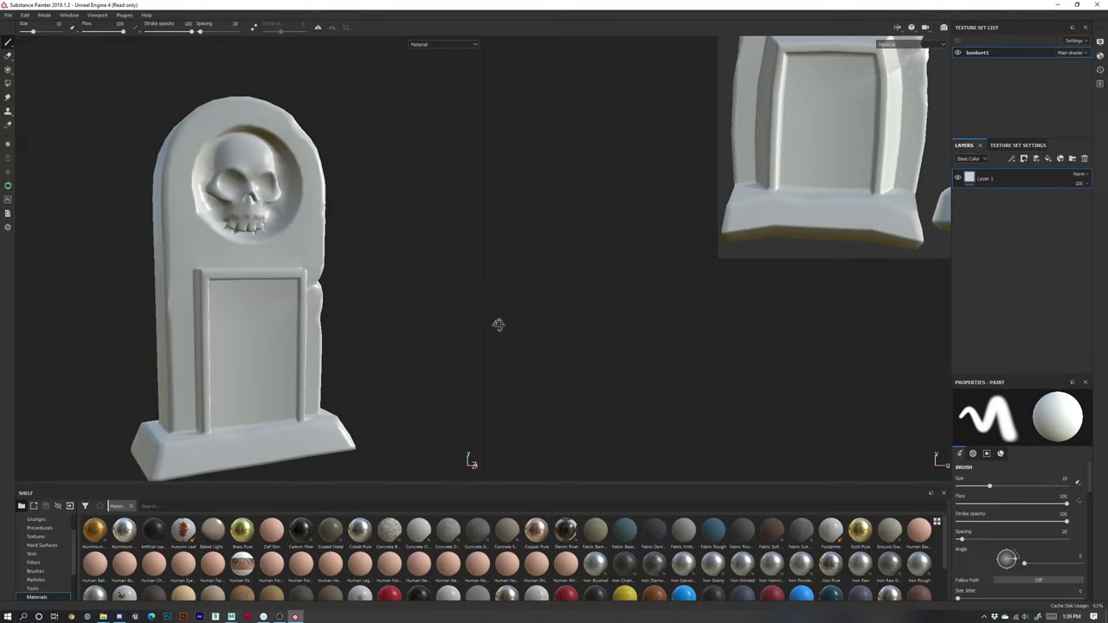
pyautogui.keyDown('alt'); pyautogui.moveTo(424, 375); pyautogui.dragTo(359, 338, button='right'); pyautogui.keyUp('alt')
pyautogui.moveTo(309, 423)
pyautogui.keyDown('alt'); pyautogui.mouseDown(button='middle')
pyautogui.moveTo(323, 384)
pyautogui.moveTo(341, 431)
pyautogui.mouseUp(button='middle'); pyautogui.keyUp('alt')
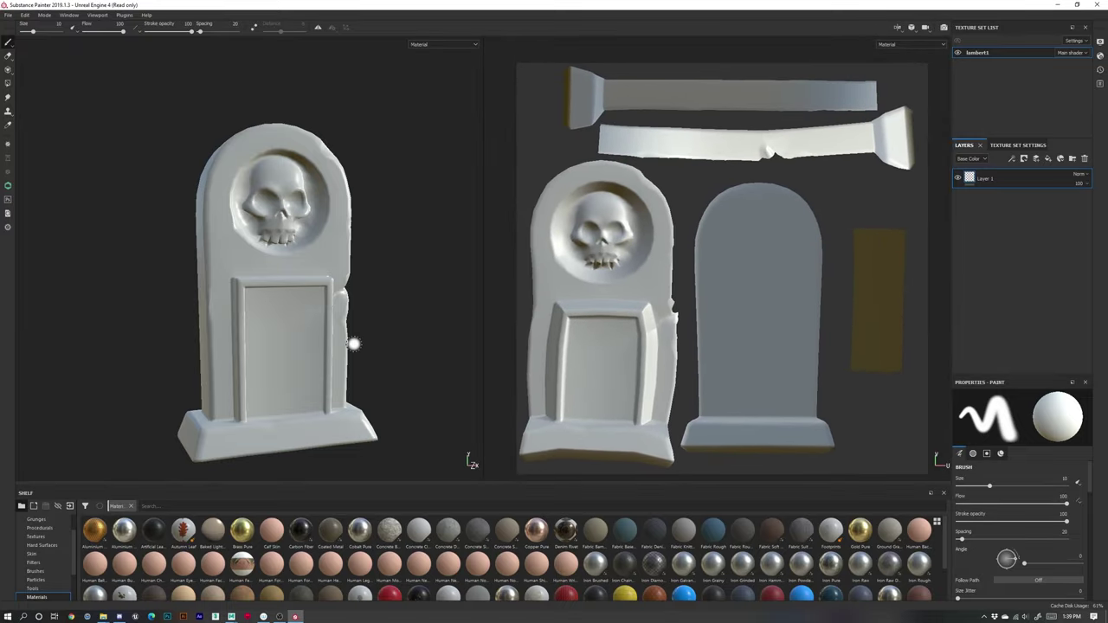
# Step: Open the mesh map baking settings for the lambert1 texture set, enlarge the dialog and set the output size to 4096
pyautogui.click(1020, 146)
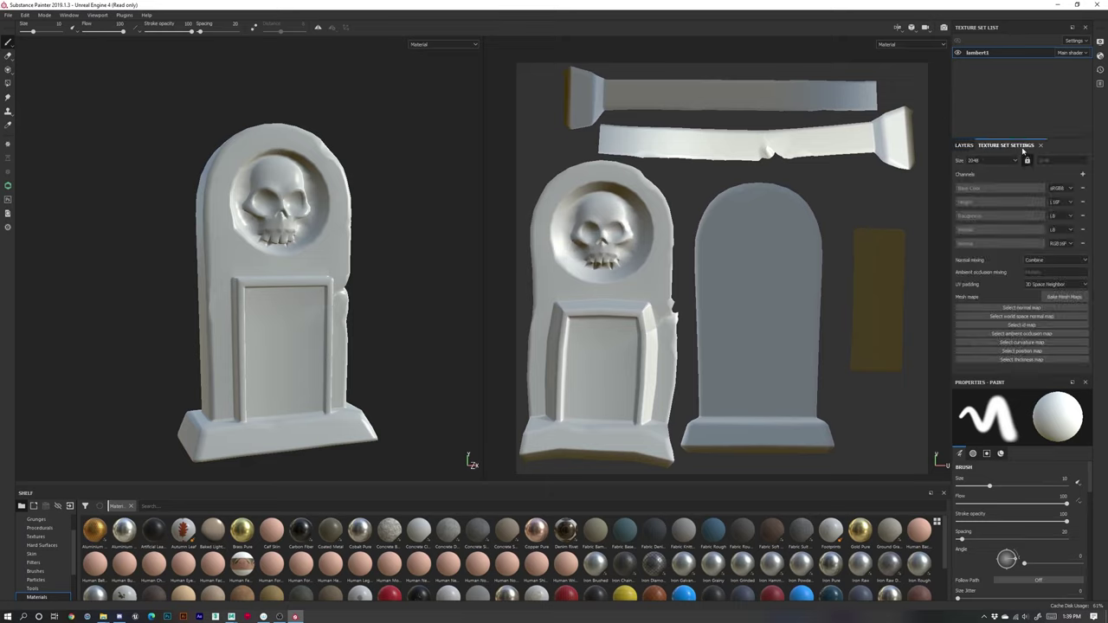
pyautogui.click(1058, 298)
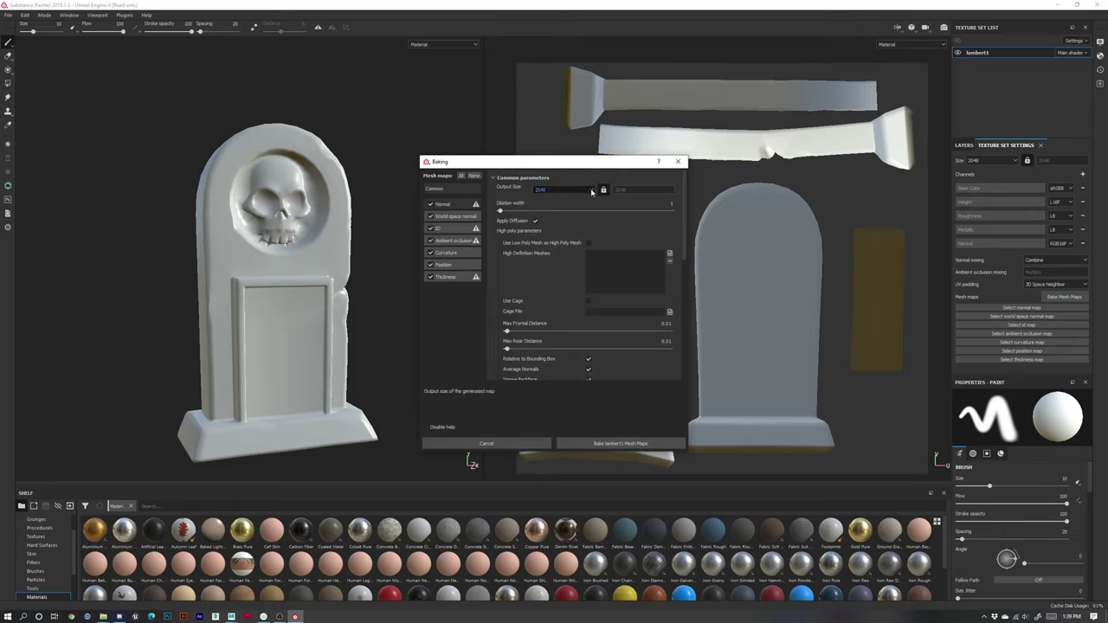
pyautogui.click(563, 189)
pyautogui.click(541, 237)
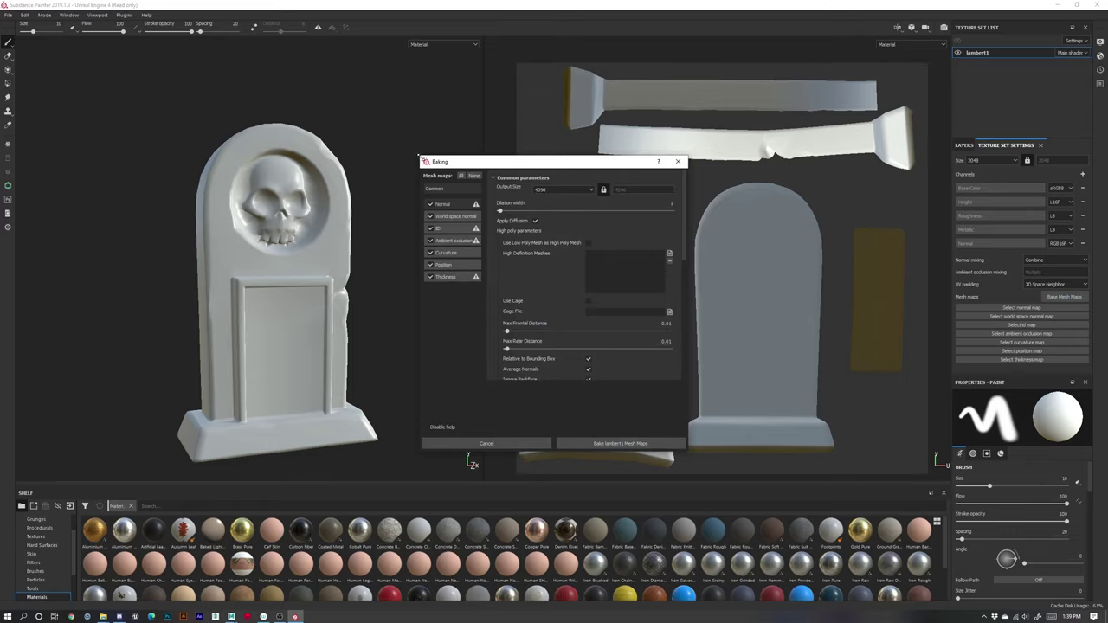
pyautogui.moveTo(419, 158); pyautogui.dragTo(360, 128)
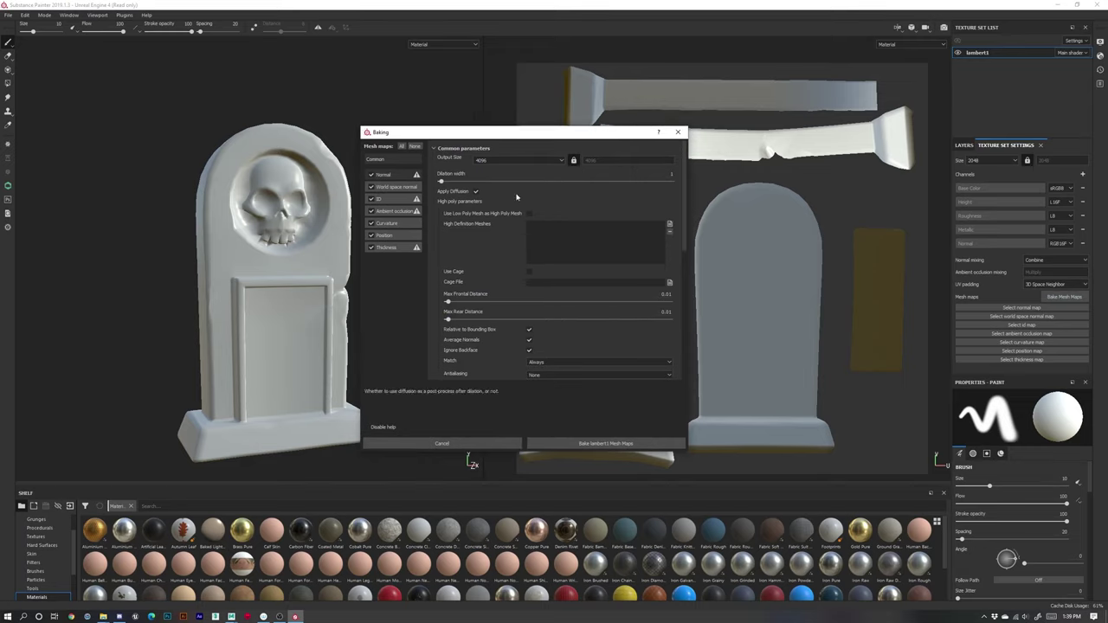
pyautogui.doubleClick(501, 160)
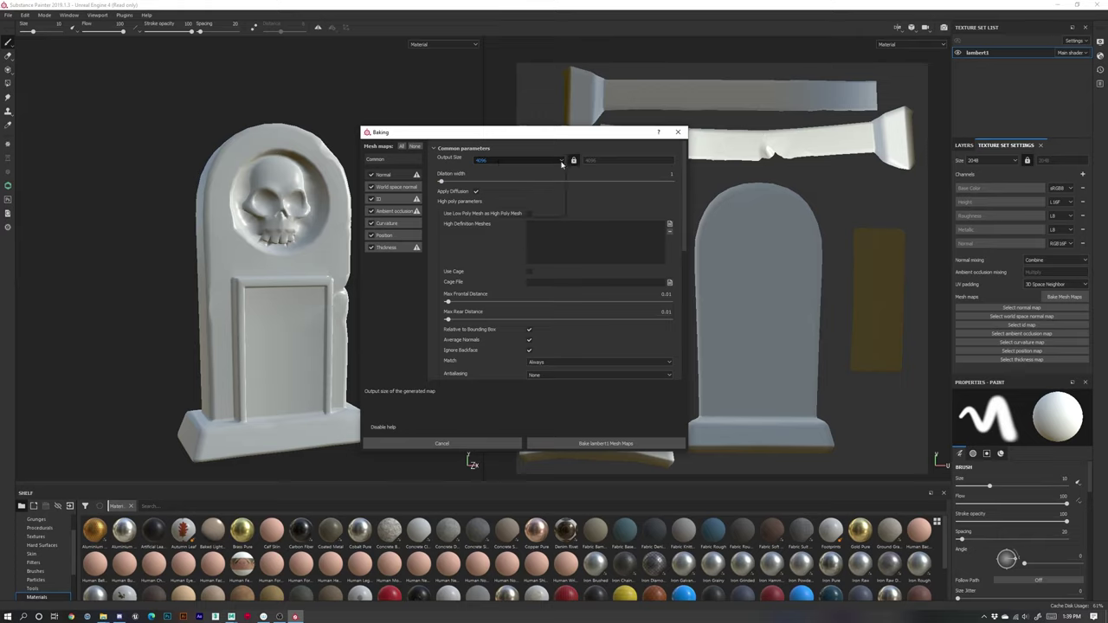
pyautogui.click(500, 161)
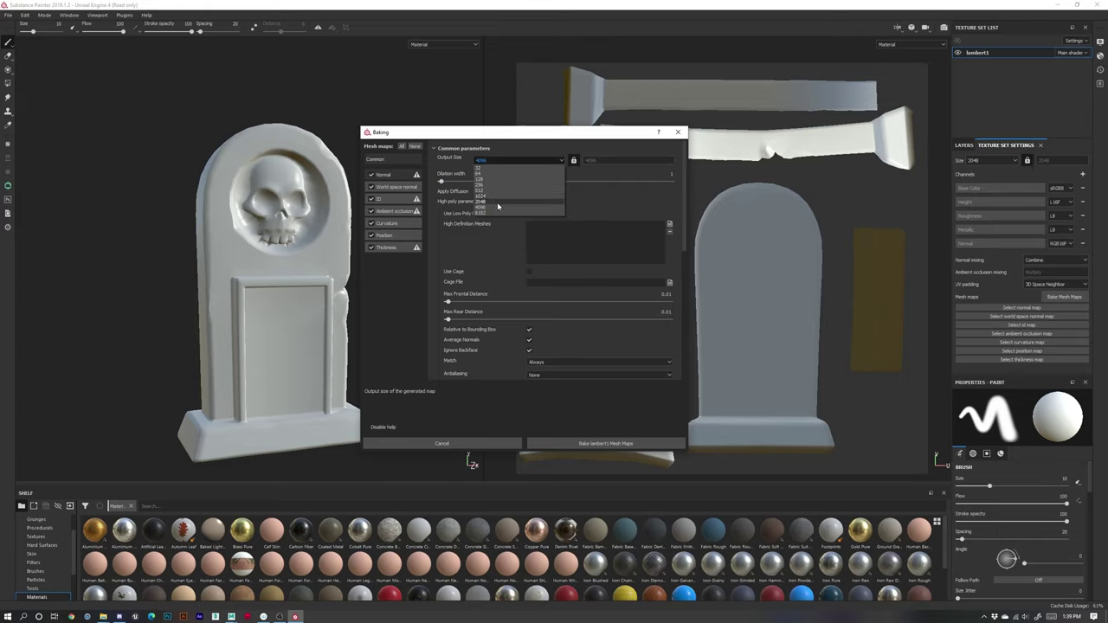
pyautogui.click(643, 215)
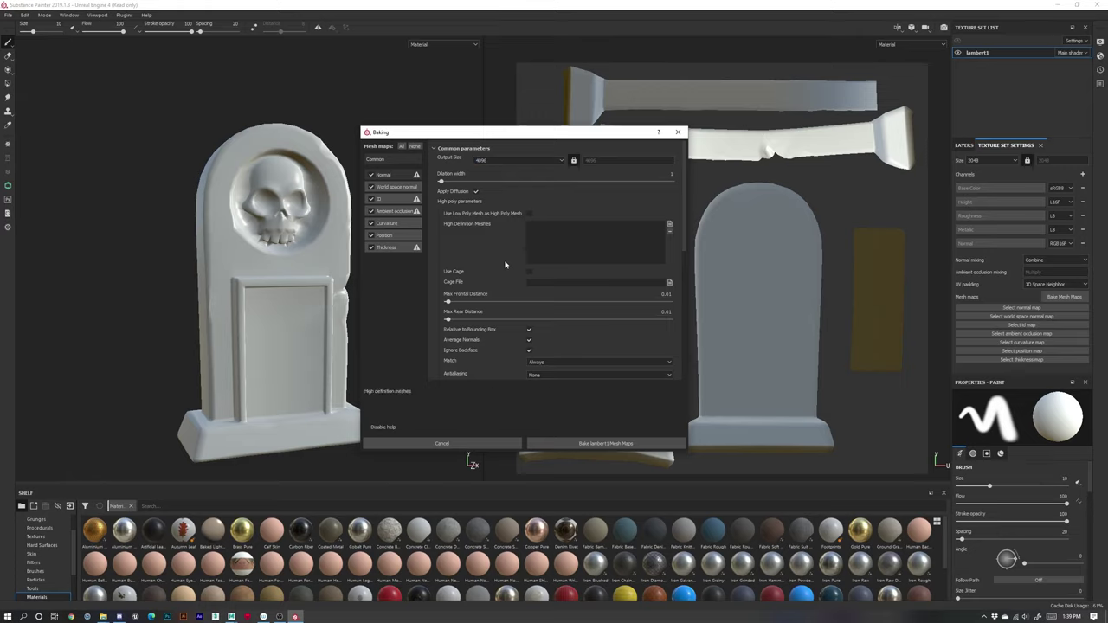
# Step: Load Gravestone_HP.fbx from the Desktop as the high definition mesh for baking
pyautogui.scroll(-1, 505, 264)
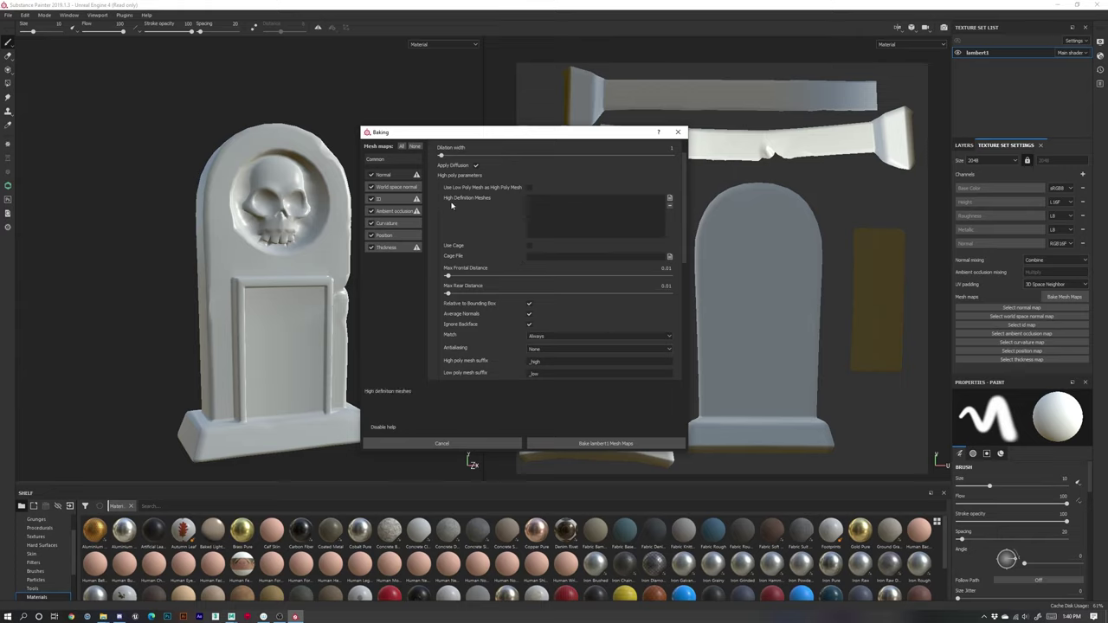
pyautogui.click(669, 199)
pyautogui.doubleClick(622, 206)
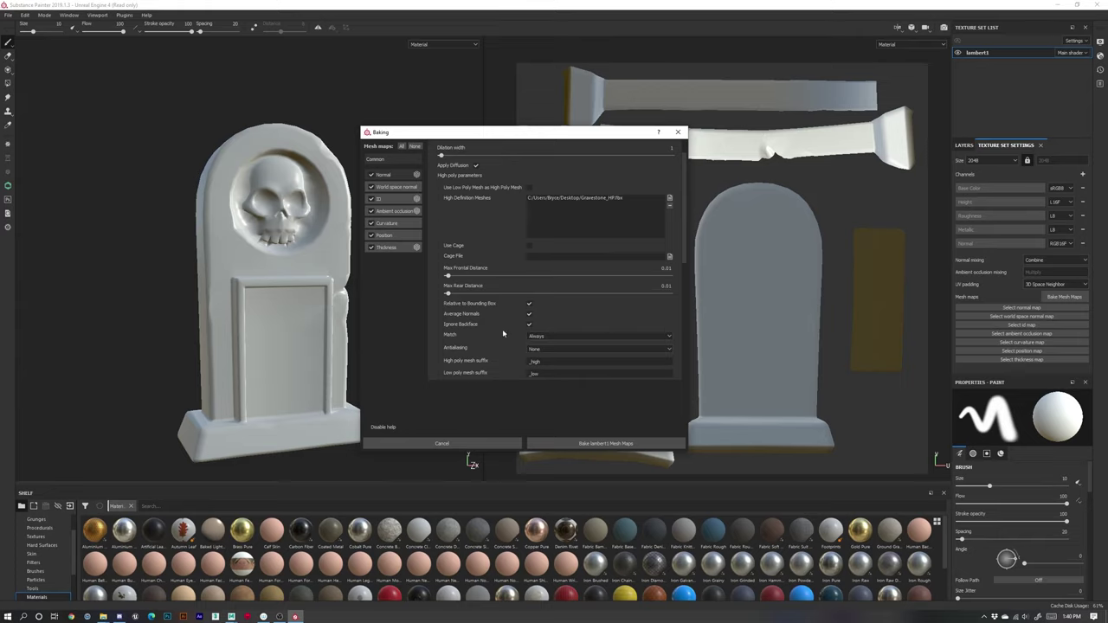
# Step: Check the _high and _low mesh suffixes in the baking settings and bake all the lambert1 mesh maps
pyautogui.scroll(-5, 500, 360)
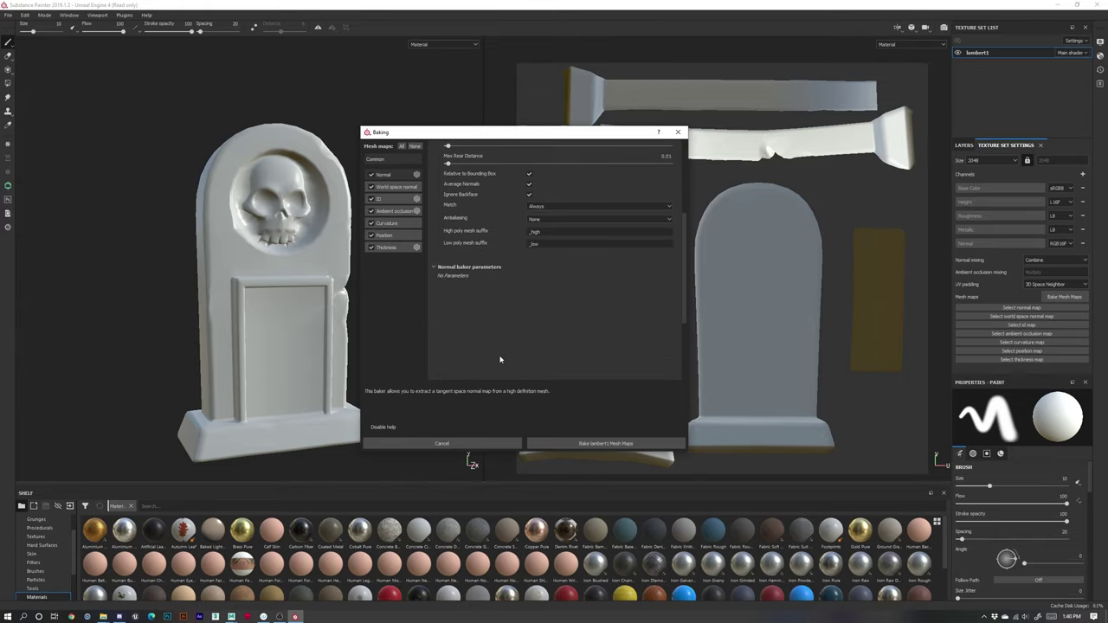
pyautogui.scroll(1, 540, 322)
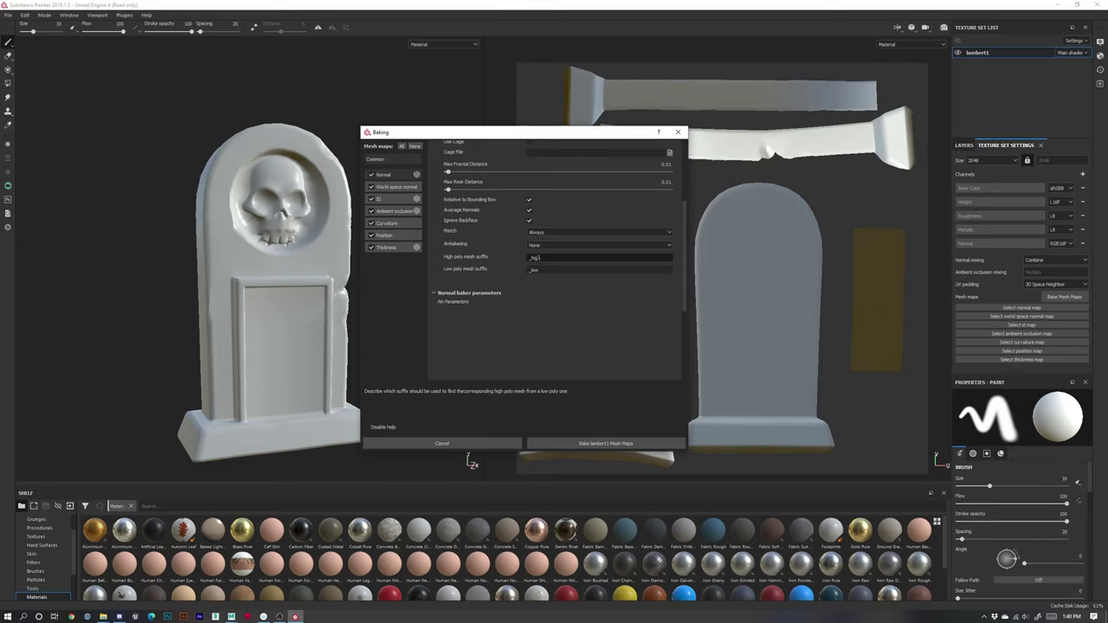
pyautogui.click(534, 269)
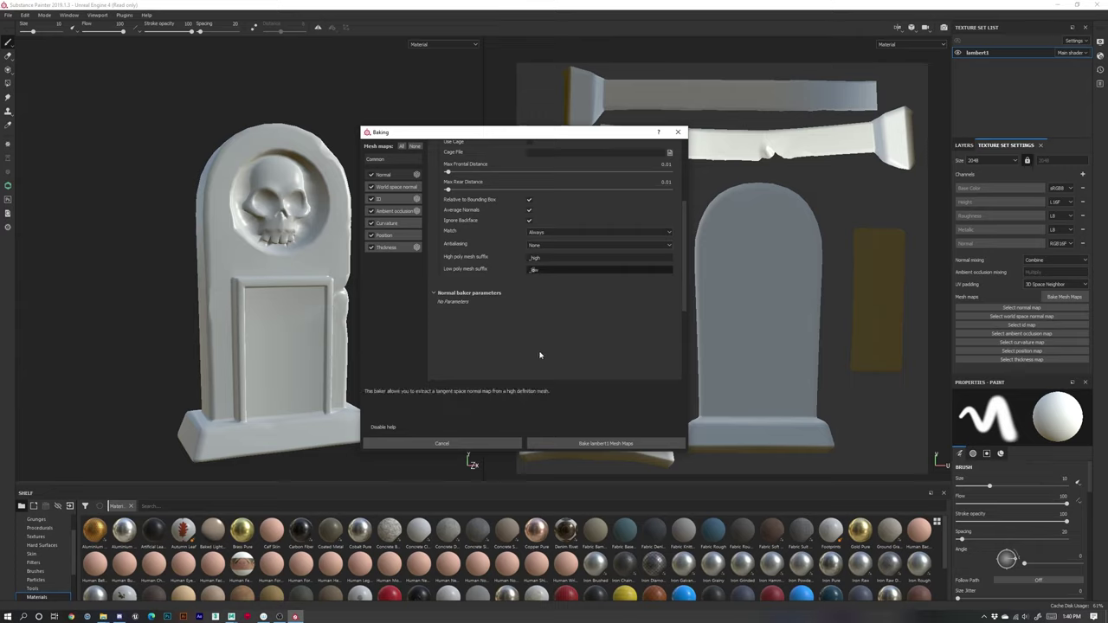
pyautogui.write('w')
pyautogui.scroll(1, 528, 332)
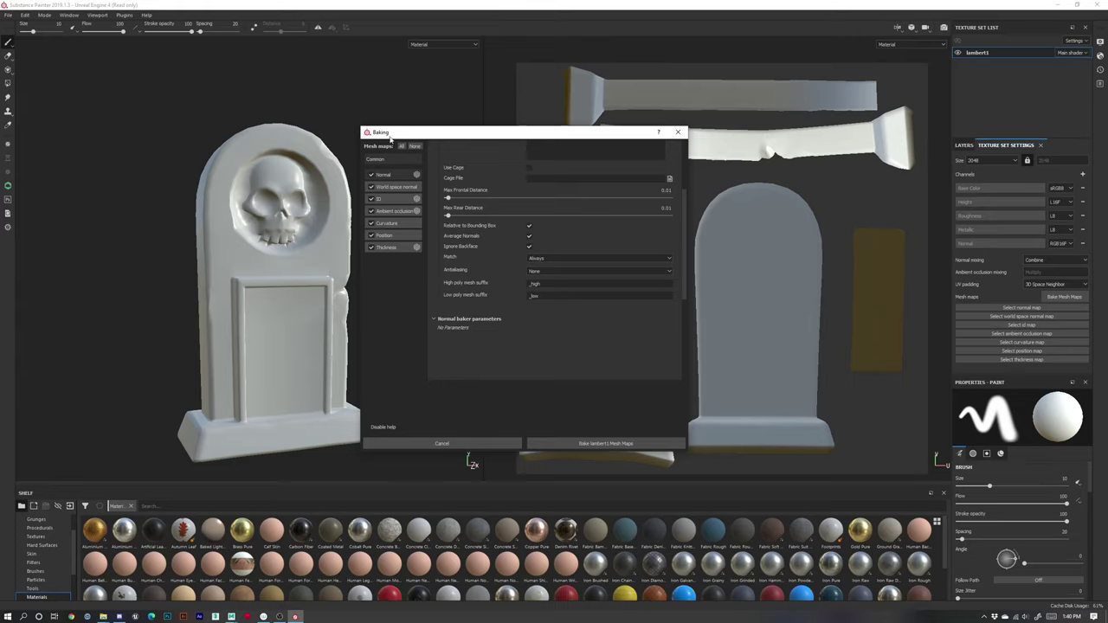
pyautogui.click(608, 444)
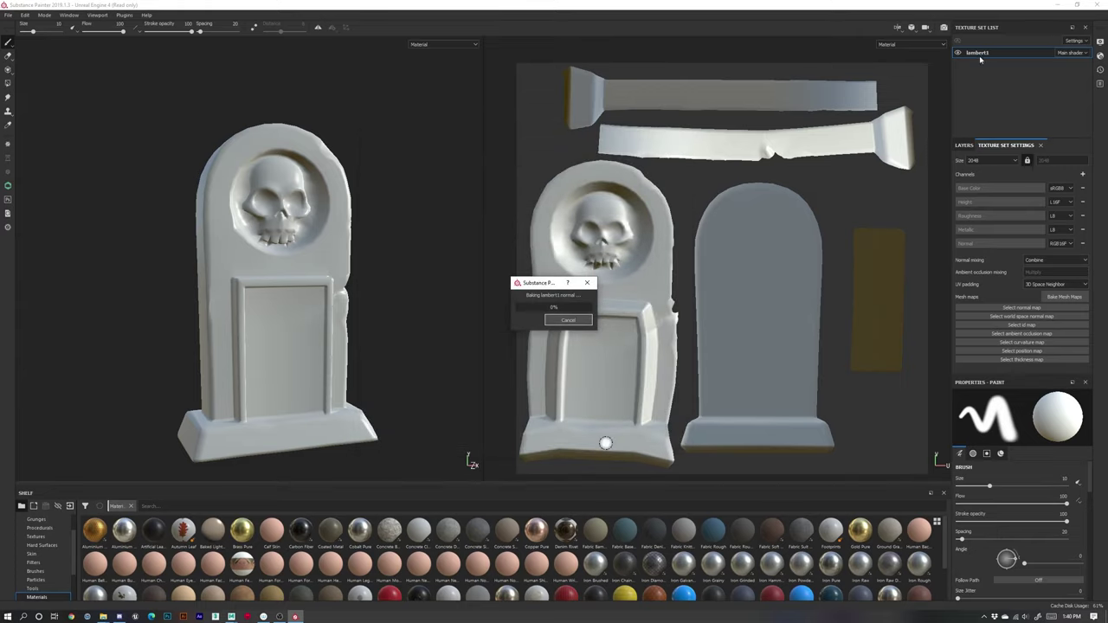
pyautogui.click(978, 54)
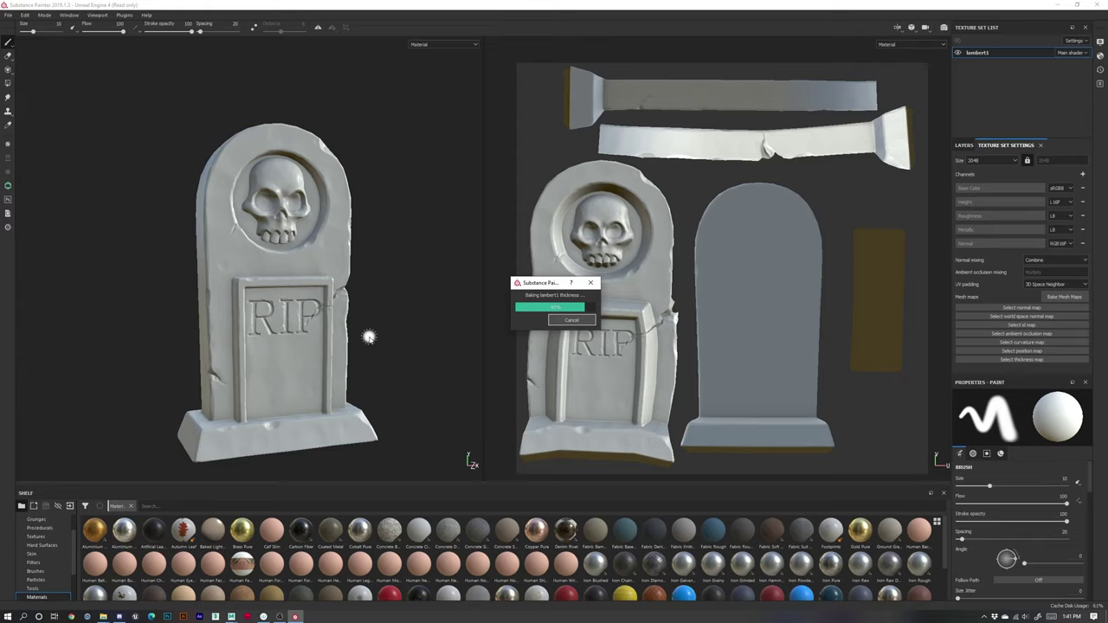
pyautogui.press('Return')
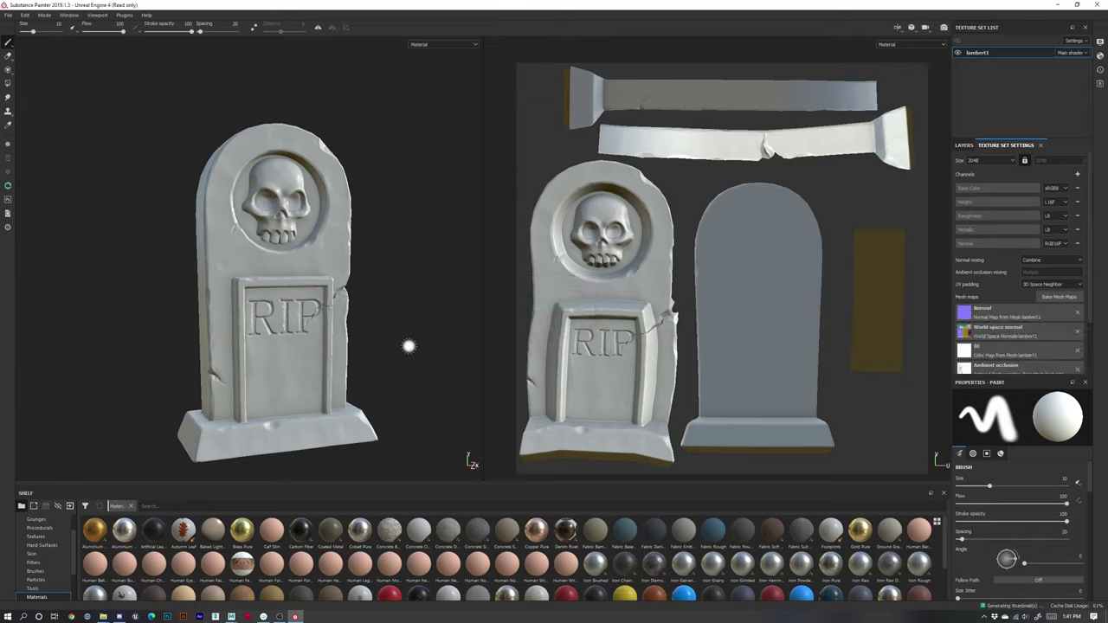
# Step: Examine the baked crack and the edges on the gravestone's side up close in the 3D view
pyautogui.keyDown('alt'); pyautogui.moveTo(398, 347); pyautogui.dragTo(456, 356); pyautogui.keyUp('alt')
pyautogui.keyDown('alt'); pyautogui.moveTo(240, 376); pyautogui.dragTo(295, 325, button='middle'); pyautogui.keyUp('alt')
pyautogui.keyDown('alt'); pyautogui.moveTo(294, 299); pyautogui.dragTo(876, 373, button='right'); pyautogui.keyUp('alt')
pyautogui.keyDown('alt'); pyautogui.moveTo(150, 302); pyautogui.dragTo(331, 300); pyautogui.keyUp('alt')
pyautogui.keyDown('alt'); pyautogui.moveTo(119, 329); pyautogui.dragTo(195, 318, button='middle'); pyautogui.keyUp('alt')
pyautogui.keyDown('alt'); pyautogui.moveTo(171, 282); pyautogui.dragTo(262, 323, button='right'); pyautogui.keyUp('alt')
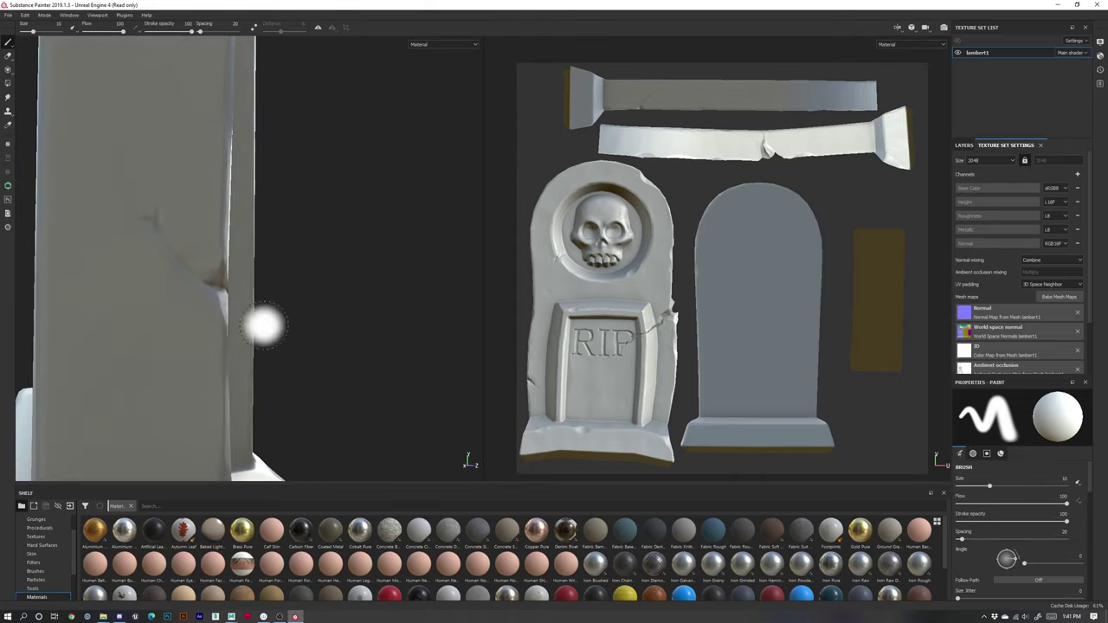
pyautogui.moveTo(228, 300)
pyautogui.keyDown('alt'); pyautogui.mouseDown()
pyautogui.moveTo(295, 317)
pyautogui.moveTo(116, 314)
pyautogui.moveTo(96, 337)
pyautogui.mouseUp(); pyautogui.keyUp('alt')
pyautogui.keyDown('alt'); pyautogui.moveTo(203, 334); pyautogui.dragTo(354, 337); pyautogui.keyUp('alt')
# Step: Examine the baked detail on the gravestone's base and the lower part of the RIP panel
pyautogui.keyDown('alt'); pyautogui.moveTo(355, 337); pyautogui.dragTo(290, 352, button='right'); pyautogui.keyUp('alt')
pyautogui.keyDown('alt'); pyautogui.moveTo(342, 366); pyautogui.dragTo(315, 289, button='middle'); pyautogui.keyUp('alt')
pyautogui.keyDown('alt'); pyautogui.moveTo(314, 289); pyautogui.dragTo(373, 349, button='right'); pyautogui.keyUp('alt')
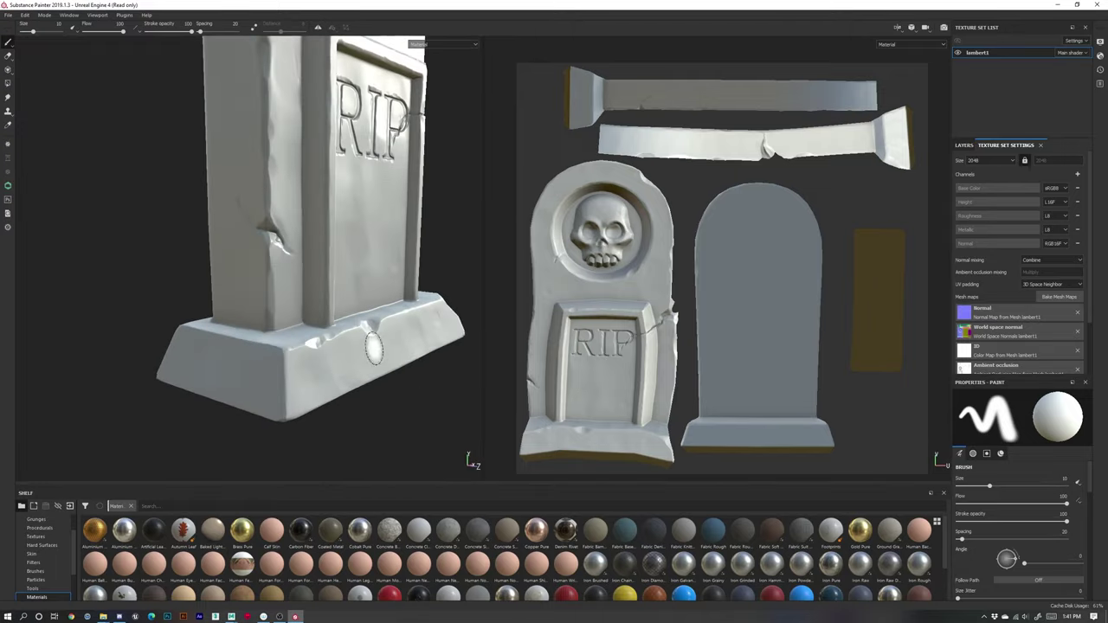
pyautogui.keyDown('alt'); pyautogui.moveTo(373, 349); pyautogui.dragTo(257, 358); pyautogui.keyUp('alt')
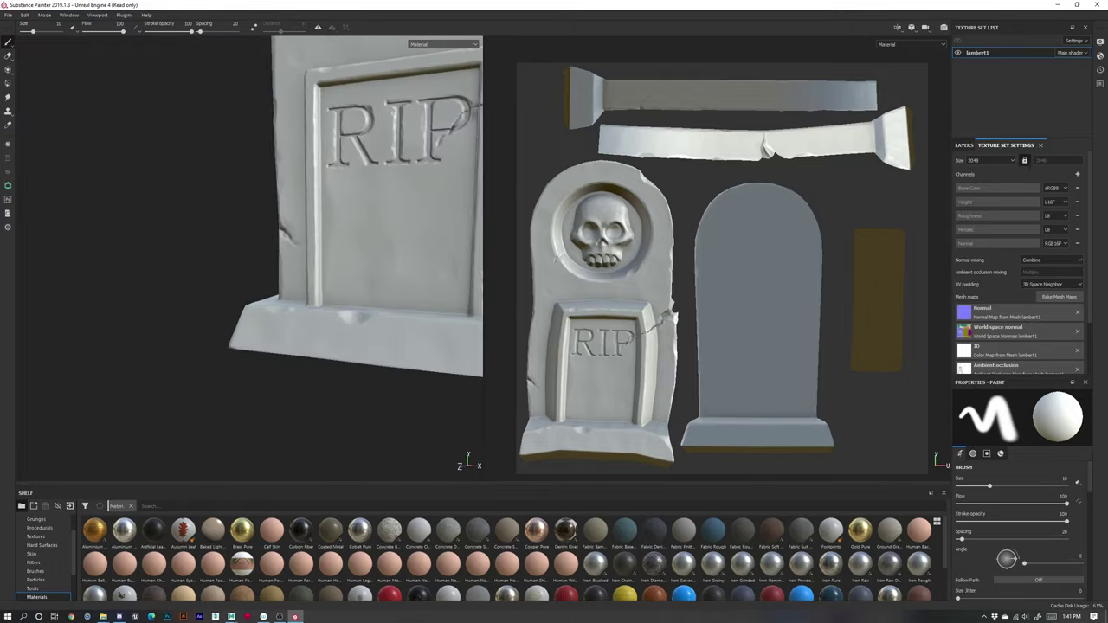
pyautogui.keyDown('alt'); pyautogui.moveTo(320, 354); pyautogui.dragTo(426, 358, button='right'); pyautogui.keyUp('alt')
pyautogui.keyDown('alt'); pyautogui.moveTo(343, 293); pyautogui.dragTo(217, 350, button='middle'); pyautogui.keyUp('alt')
pyautogui.keyDown('alt'); pyautogui.moveTo(217, 351); pyautogui.dragTo(210, 366); pyautogui.keyUp('alt')
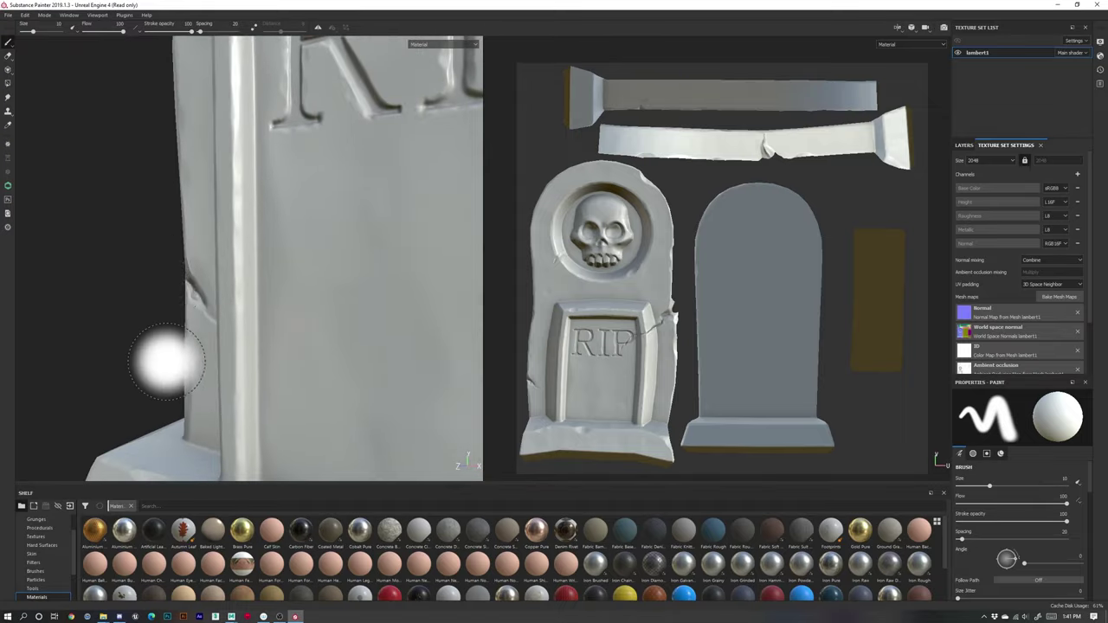
pyautogui.keyDown('alt'); pyautogui.moveTo(299, 392); pyautogui.dragTo(208, 386, button='right'); pyautogui.keyUp('alt')
pyautogui.keyDown('alt'); pyautogui.moveTo(354, 351); pyautogui.dragTo(117, 254, button='right'); pyautogui.keyUp('alt')
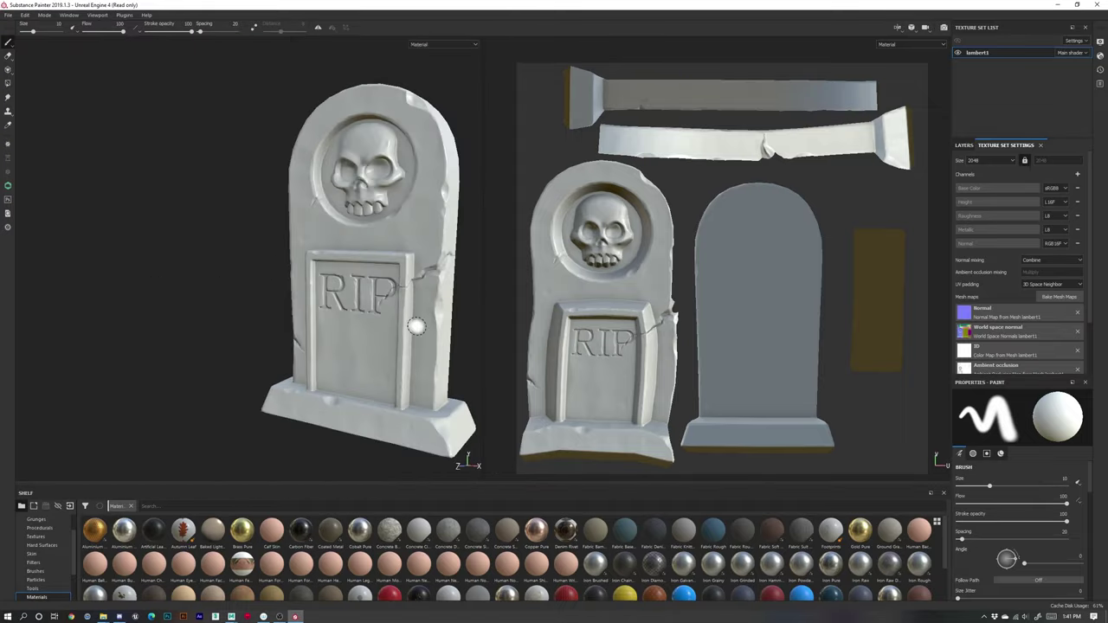
# Step: Examine the baked skull, the RIP lettering and the crack beside the panel from several angles
pyautogui.keyDown('alt'); pyautogui.moveTo(418, 325); pyautogui.dragTo(456, 331); pyautogui.keyUp('alt')
pyautogui.keyDown('alt'); pyautogui.moveTo(431, 335); pyautogui.dragTo(313, 336, button='middle'); pyautogui.keyUp('alt')
pyautogui.keyDown('alt'); pyautogui.moveTo(390, 377); pyautogui.dragTo(532, 367, button='right'); pyautogui.keyUp('alt')
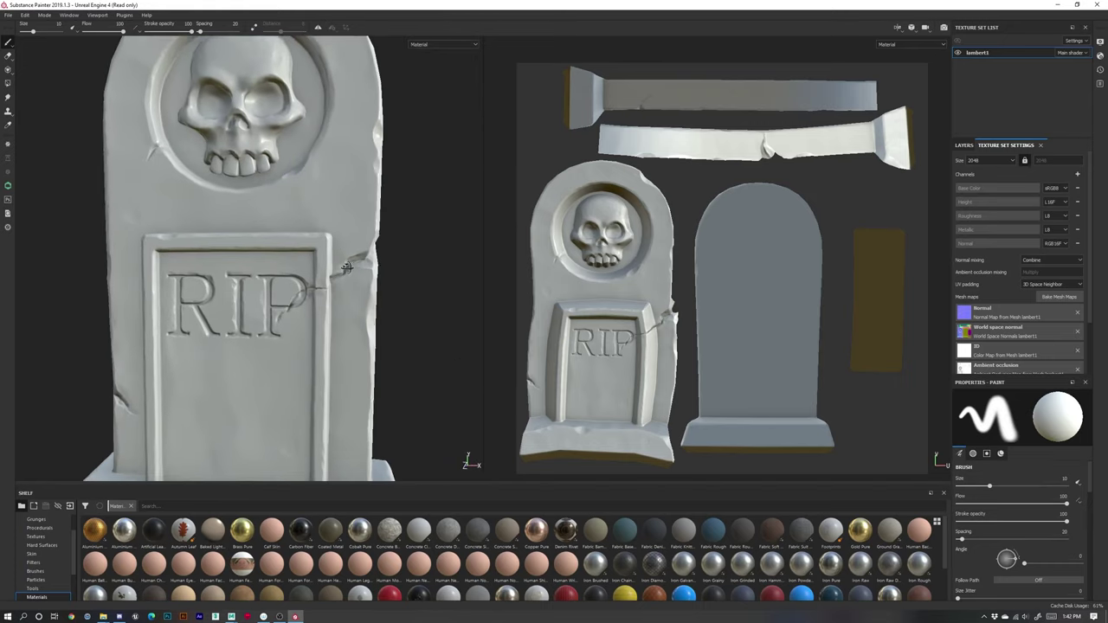
pyautogui.keyDown('alt'); pyautogui.moveTo(357, 262); pyautogui.dragTo(399, 256); pyautogui.keyUp('alt')
pyautogui.keyDown('alt'); pyautogui.moveTo(417, 298); pyautogui.dragTo(367, 292); pyautogui.keyUp('alt')
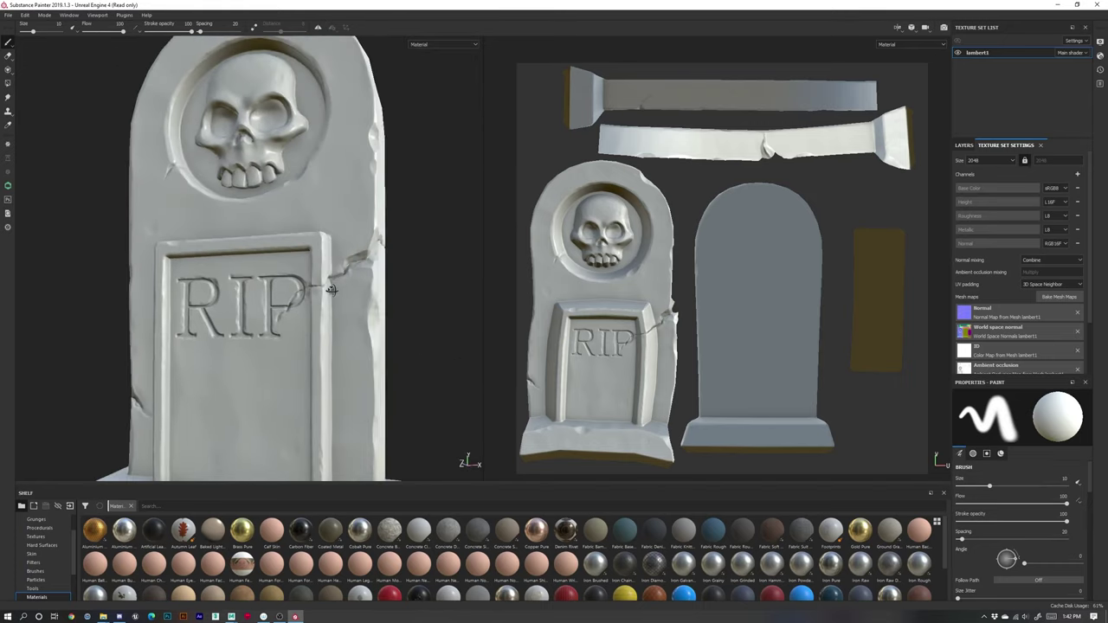
pyautogui.keyDown('alt'); pyautogui.moveTo(150, 429); pyautogui.dragTo(240, 291, button='middle'); pyautogui.keyUp('alt')
pyautogui.keyDown('alt'); pyautogui.moveTo(239, 292); pyautogui.dragTo(317, 312); pyautogui.keyUp('alt')
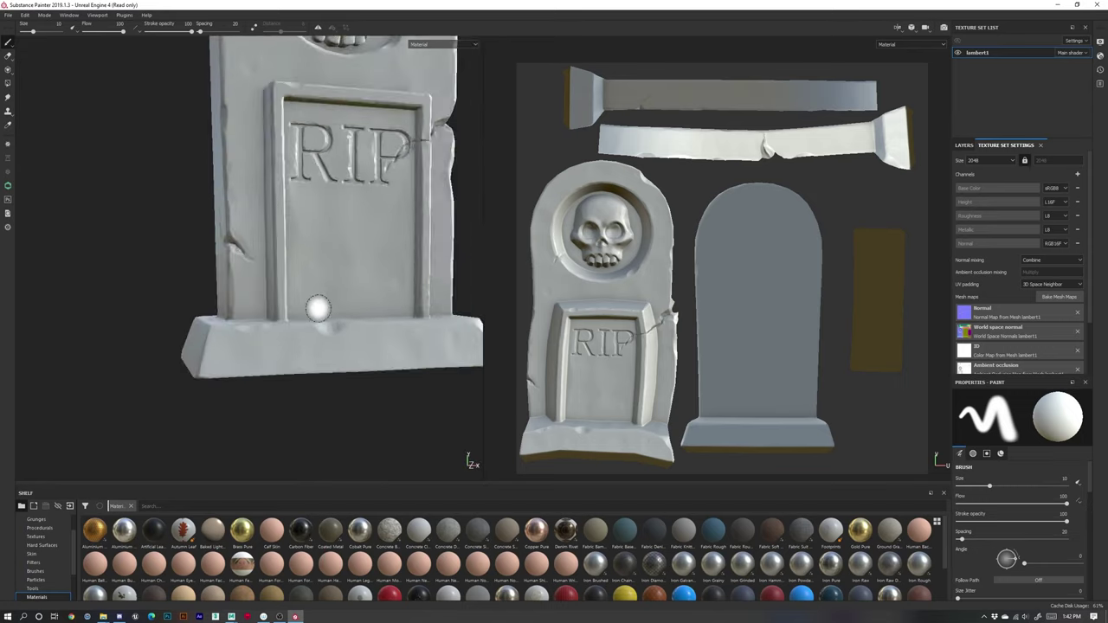
pyautogui.keyDown('alt'); pyautogui.moveTo(317, 311); pyautogui.dragTo(262, 277, button='right'); pyautogui.keyUp('alt')
pyautogui.keyDown('alt'); pyautogui.moveTo(290, 242); pyautogui.dragTo(216, 344, button='middle'); pyautogui.keyUp('alt')
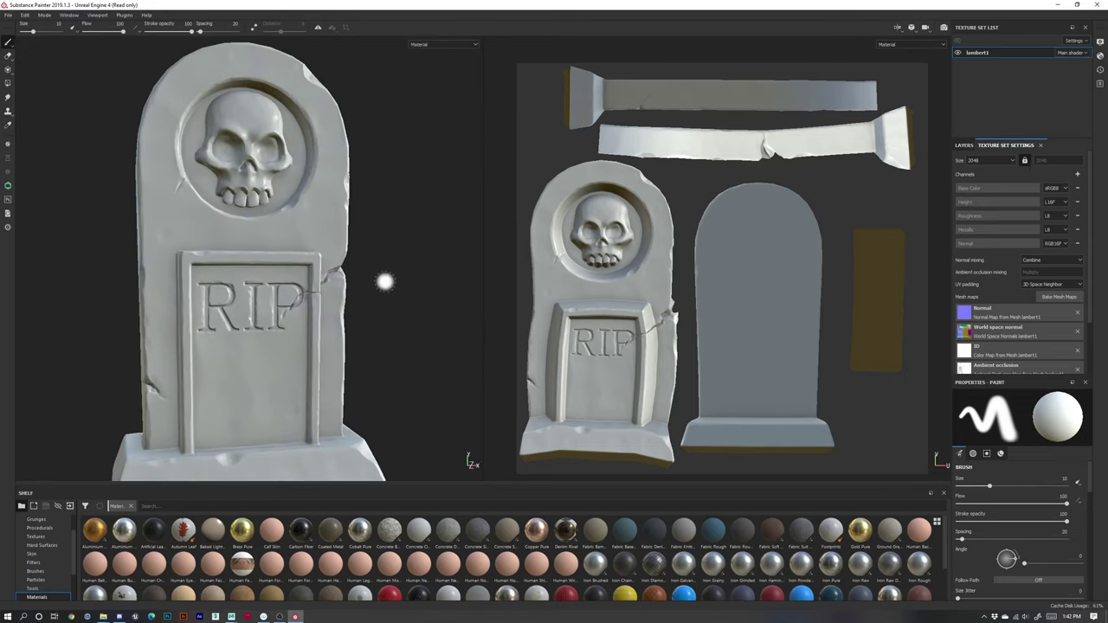
pyautogui.moveTo(384, 280)
pyautogui.keyDown('alt'); pyautogui.mouseDown()
pyautogui.moveTo(364, 263)
pyautogui.moveTo(304, 281)
pyautogui.mouseUp(); pyautogui.keyUp('alt')
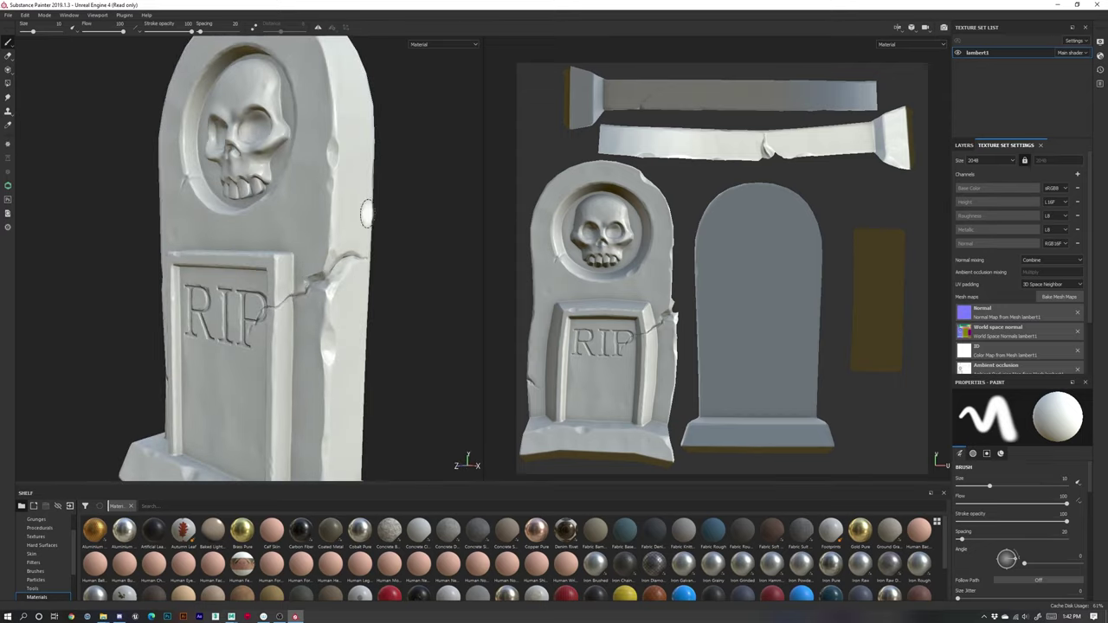
# Step: Judge how the baked gravestone reads from a distance and from different angles
pyautogui.keyDown('alt'); pyautogui.moveTo(373, 222); pyautogui.dragTo(327, 284, button='right'); pyautogui.keyUp('alt')
pyautogui.keyDown('alt'); pyautogui.moveTo(327, 284); pyautogui.dragTo(278, 337, button='middle'); pyautogui.keyUp('alt')
pyautogui.keyDown('alt'); pyautogui.moveTo(279, 338); pyautogui.dragTo(335, 341); pyautogui.keyUp('alt')
pyautogui.keyDown('alt'); pyautogui.moveTo(148, 287); pyautogui.dragTo(134, 287, button='right'); pyautogui.keyUp('alt')
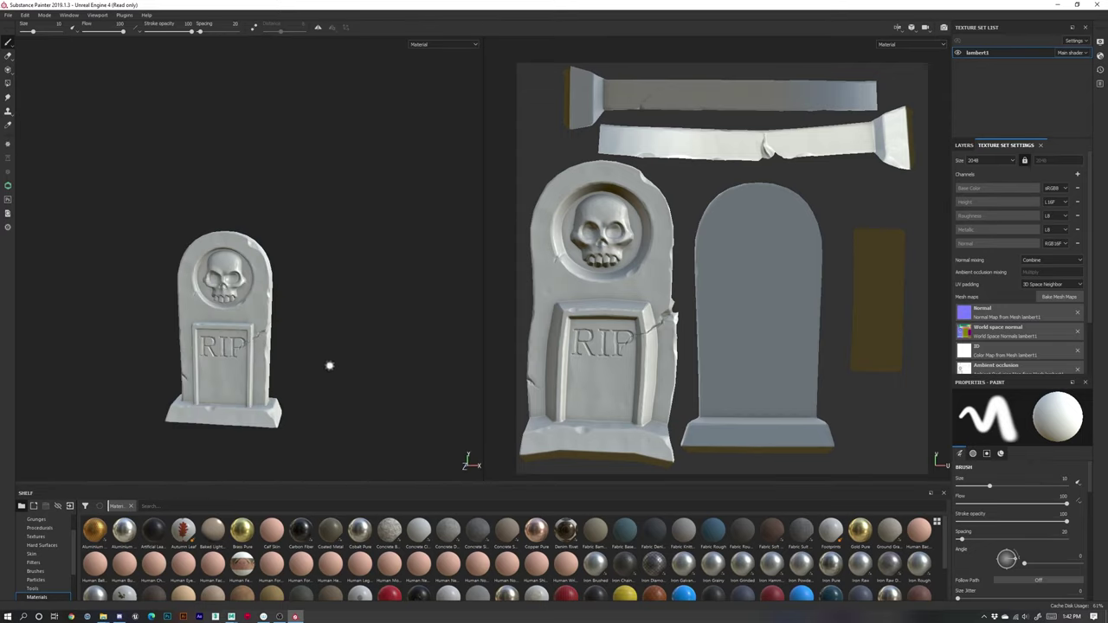
pyautogui.keyDown('alt'); pyautogui.moveTo(330, 365); pyautogui.dragTo(397, 260, button='middle'); pyautogui.keyUp('alt')
pyautogui.keyDown('alt'); pyautogui.moveTo(374, 371); pyautogui.dragTo(407, 374); pyautogui.keyUp('alt')
pyautogui.keyDown('alt'); pyautogui.moveTo(408, 374); pyautogui.dragTo(198, 308, button='right'); pyautogui.keyUp('alt')
pyautogui.keyDown('alt'); pyautogui.moveTo(303, 353); pyautogui.dragTo(368, 344); pyautogui.keyUp('alt')
pyautogui.keyDown('alt'); pyautogui.moveTo(368, 343); pyautogui.dragTo(356, 439, button='middle'); pyautogui.keyUp('alt')
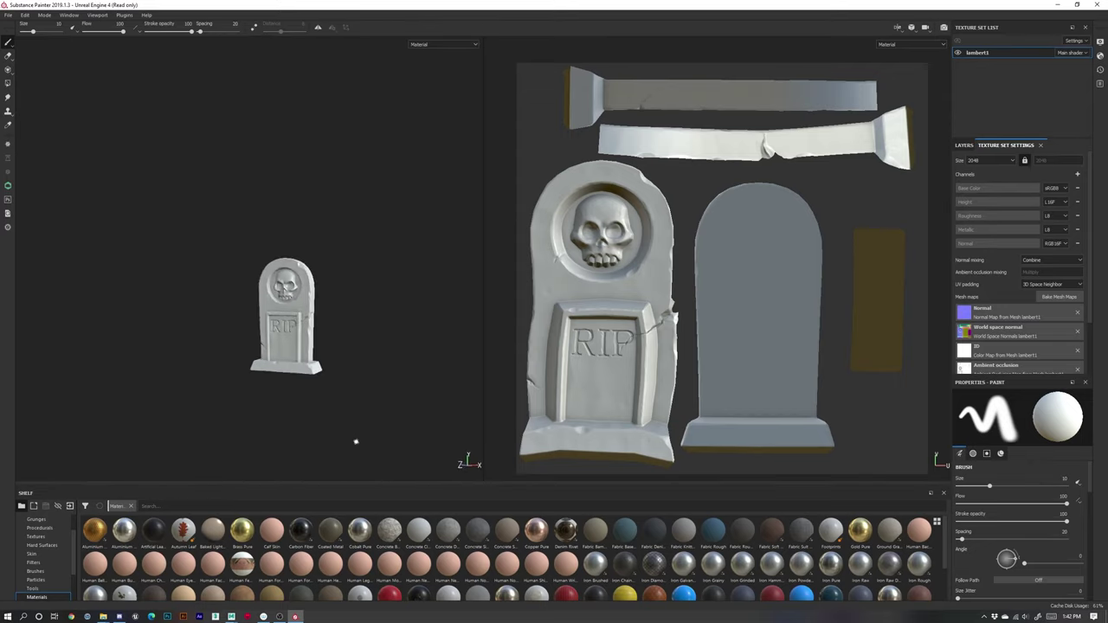
pyautogui.keyDown('alt'); pyautogui.moveTo(357, 436); pyautogui.dragTo(488, 434); pyautogui.keyUp('alt')
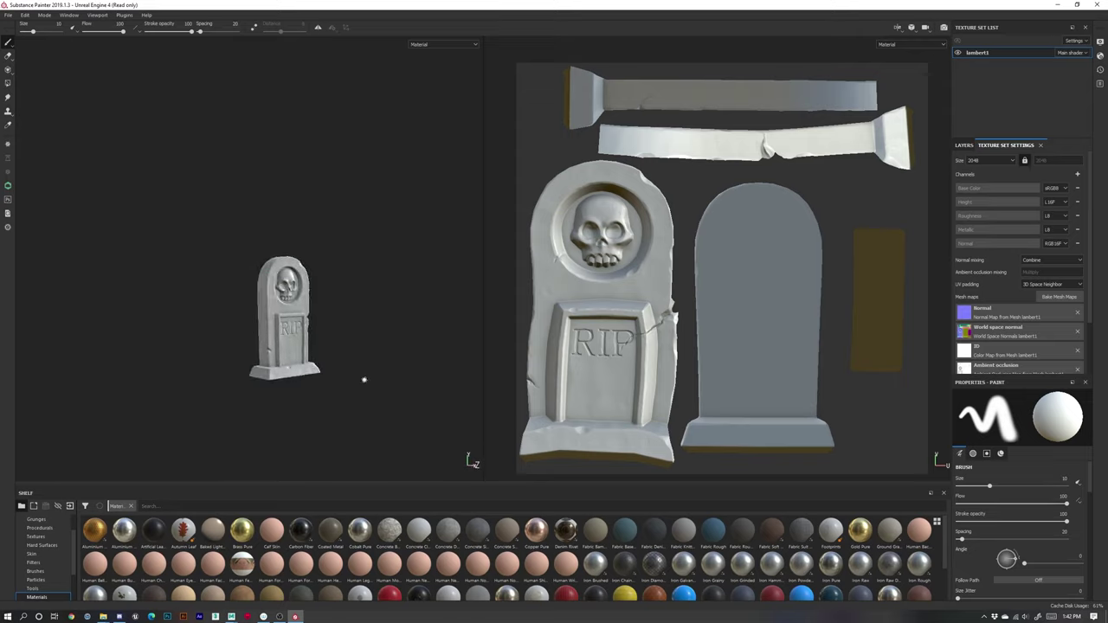
pyautogui.keyDown('alt'); pyautogui.moveTo(365, 379); pyautogui.dragTo(470, 471, button='right'); pyautogui.keyUp('alt')
pyautogui.keyDown('alt'); pyautogui.moveTo(371, 421); pyautogui.dragTo(404, 405, button='middle'); pyautogui.keyUp('alt')
pyautogui.keyDown('alt'); pyautogui.moveTo(403, 432); pyautogui.dragTo(357, 429); pyautogui.keyUp('alt')
pyautogui.keyDown('alt'); pyautogui.moveTo(356, 379); pyautogui.dragTo(370, 415, button='right'); pyautogui.keyUp('alt')
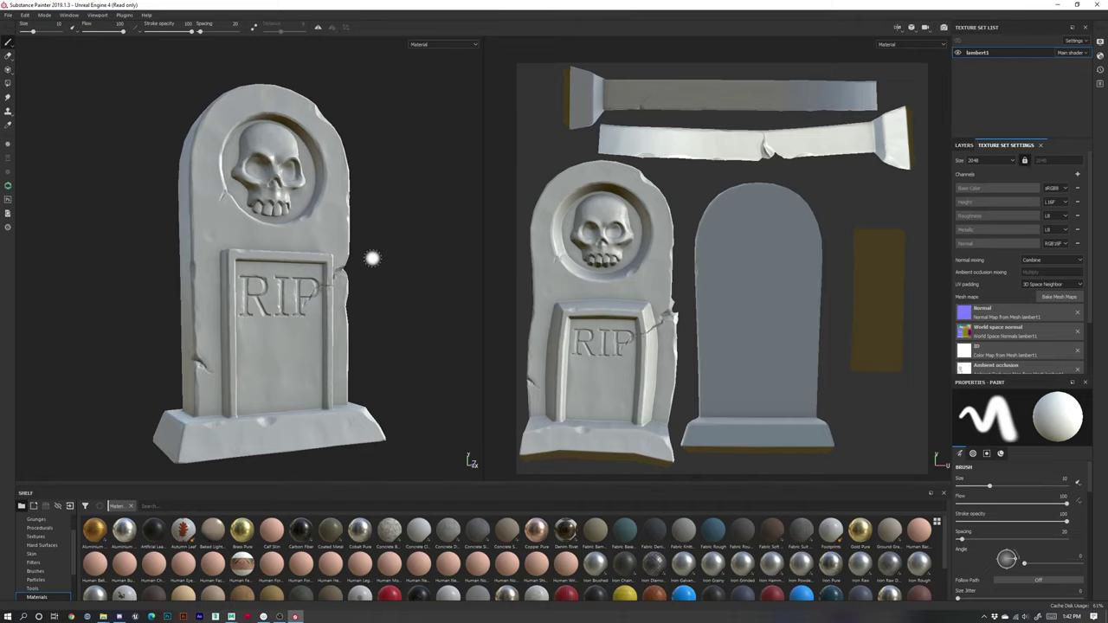
# Step: Cycle the viewports through the baked mesh maps, viewing world space normal, ID, ambient occlusion and curvature
pyautogui.press('b')
pyautogui.keyDown('alt'); pyautogui.moveTo(398, 276); pyautogui.dragTo(418, 319, button='right'); pyautogui.keyUp('alt')
pyautogui.keyDown('alt'); pyautogui.moveTo(431, 321); pyautogui.dragTo(406, 370); pyautogui.keyUp('alt')
pyautogui.press('b')
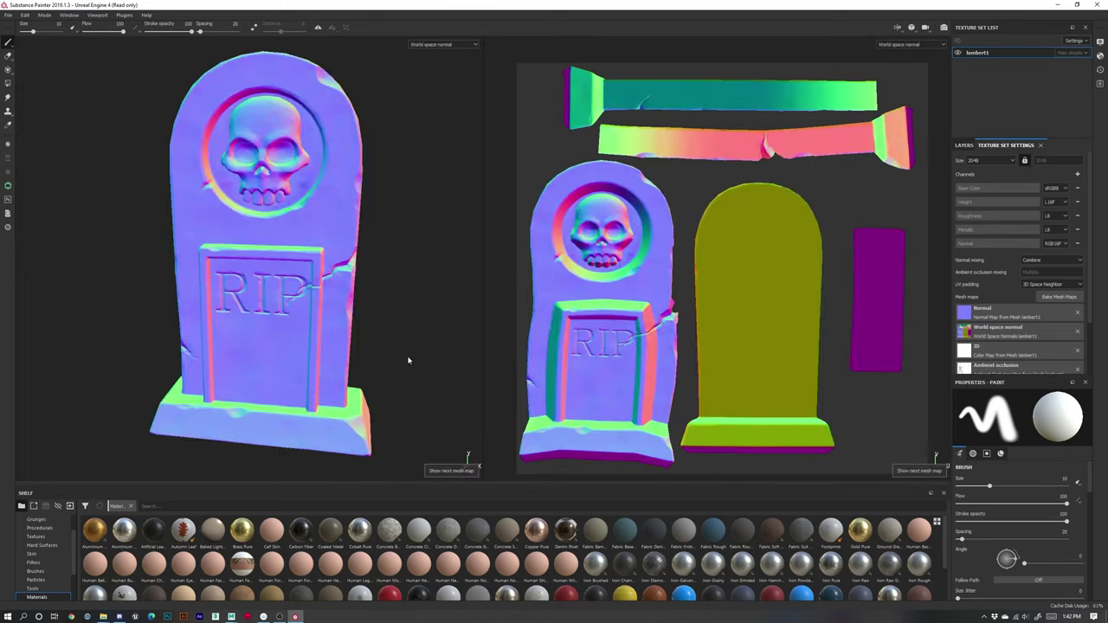
pyautogui.press('b')
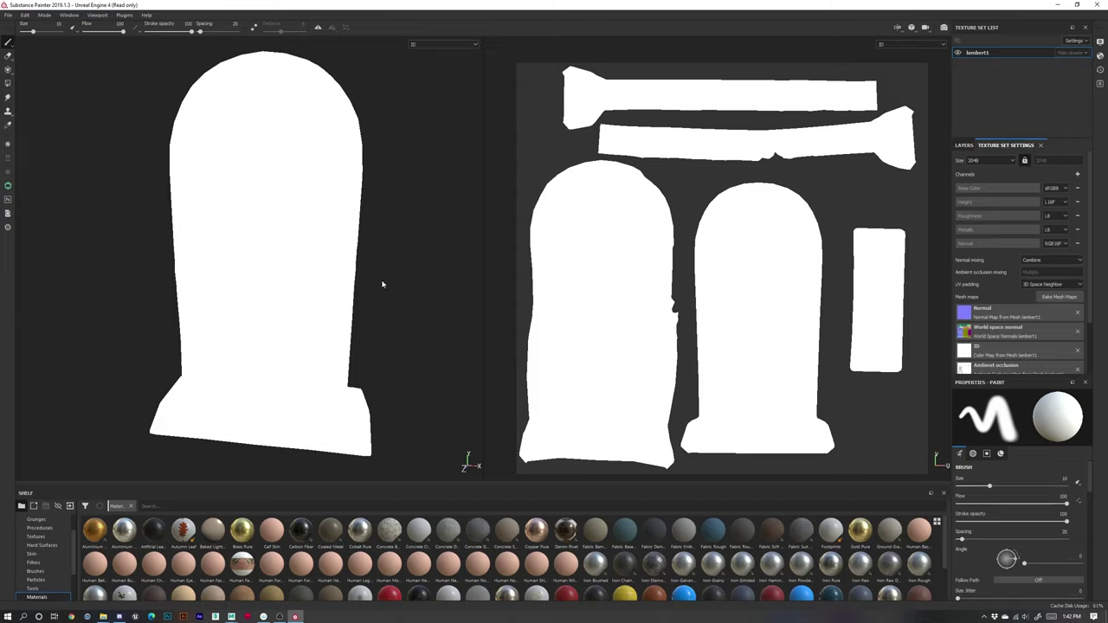
pyautogui.press('b')
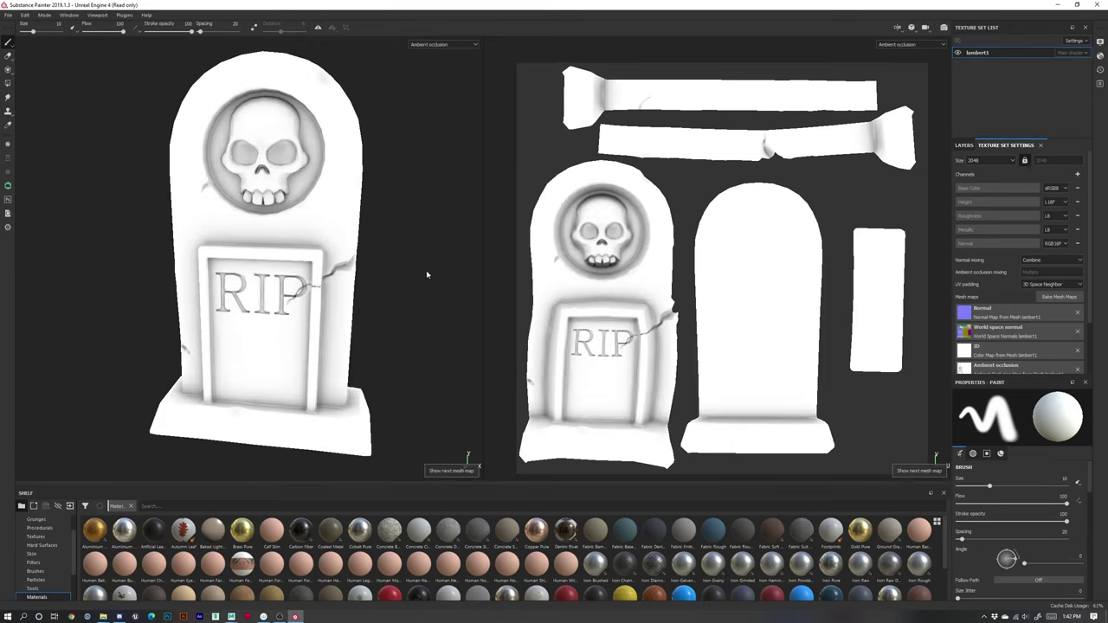
pyautogui.moveTo(440, 306)
pyautogui.keyDown('alt'); pyautogui.mouseDown()
pyautogui.moveTo(421, 292)
pyautogui.moveTo(425, 299)
pyautogui.mouseUp(); pyautogui.keyUp('alt')
pyautogui.press('b')
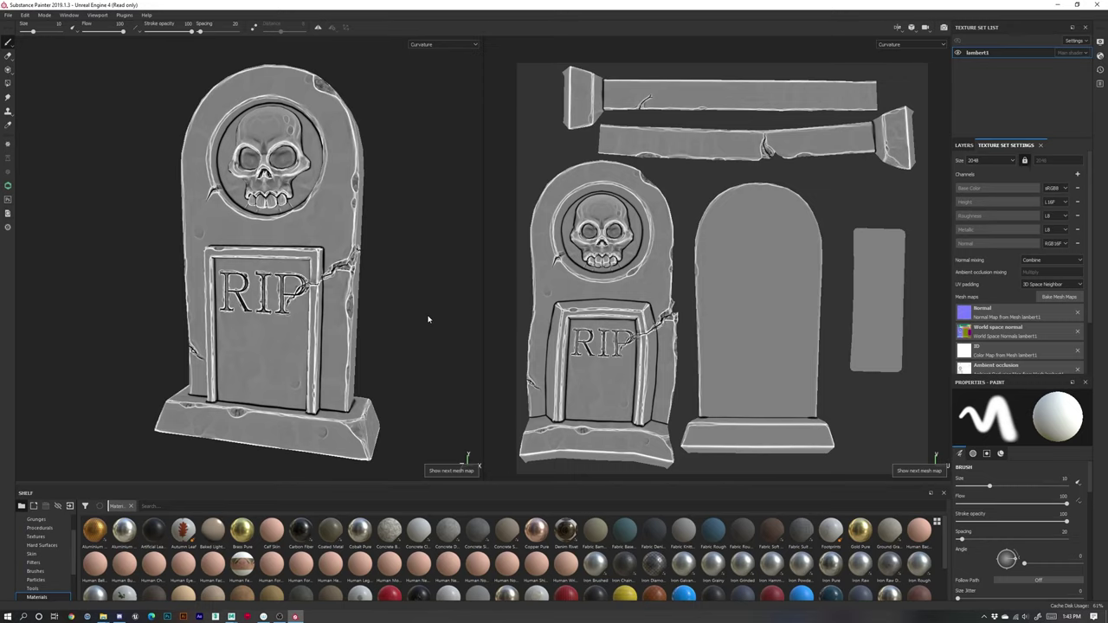
# Step: Examine the curvature map up close around the skull, the RIP lettering and the stone's edges
pyautogui.keyDown('alt'); pyautogui.moveTo(428, 317); pyautogui.dragTo(502, 326); pyautogui.keyUp('alt')
pyautogui.keyDown('alt'); pyautogui.moveTo(314, 229); pyautogui.dragTo(453, 339, button='right'); pyautogui.keyUp('alt')
pyautogui.keyDown('alt'); pyautogui.moveTo(210, 203); pyautogui.dragTo(464, 309, button='right'); pyautogui.keyUp('alt')
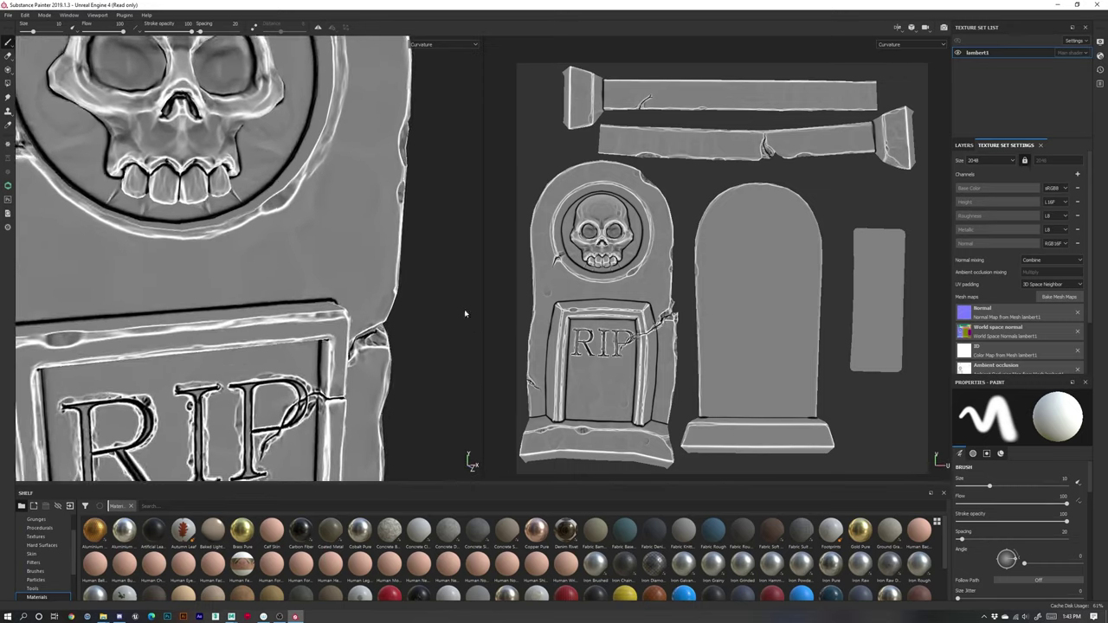
pyautogui.keyDown('alt'); pyautogui.moveTo(344, 213); pyautogui.dragTo(341, 334, button='middle'); pyautogui.keyUp('alt')
pyautogui.keyDown('alt'); pyautogui.moveTo(341, 334); pyautogui.dragTo(294, 306); pyautogui.keyUp('alt')
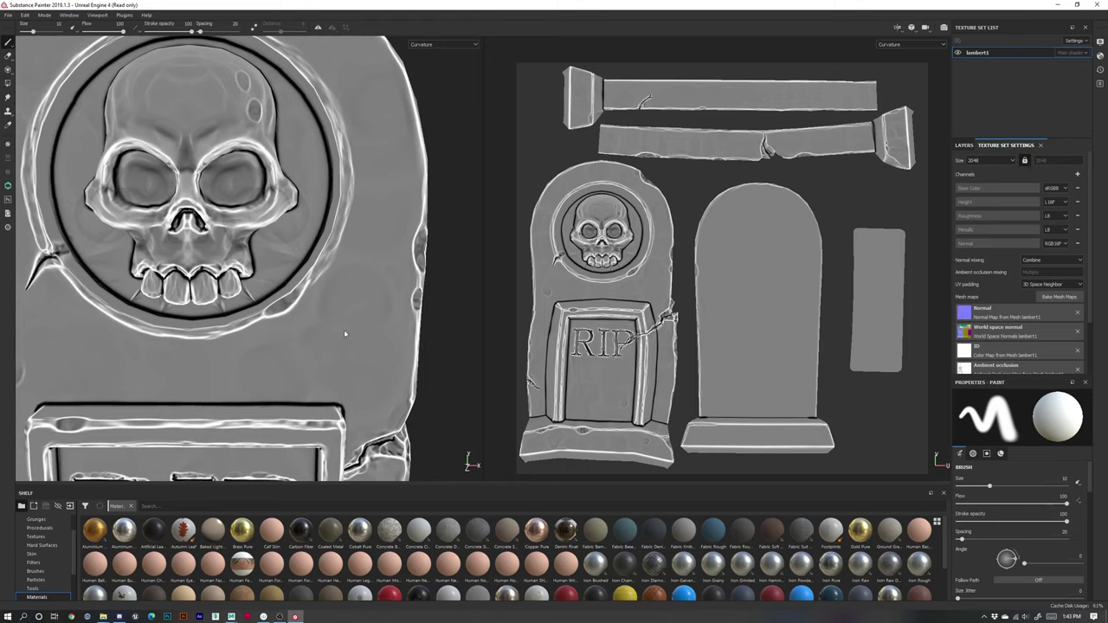
pyautogui.keyDown('alt'); pyautogui.moveTo(345, 334); pyautogui.dragTo(198, 318, button='right'); pyautogui.keyUp('alt')
pyautogui.keyDown('alt'); pyautogui.moveTo(198, 317); pyautogui.dragTo(325, 371); pyautogui.keyUp('alt')
pyautogui.keyDown('alt'); pyautogui.moveTo(325, 371); pyautogui.dragTo(353, 312, button='middle'); pyautogui.keyUp('alt')
pyautogui.keyDown('alt'); pyautogui.moveTo(307, 448); pyautogui.dragTo(309, 236); pyautogui.keyUp('alt')
# Step: View the base color channel and the position, thickness, normal and world space normal maps on the gravestone
pyautogui.press('c')
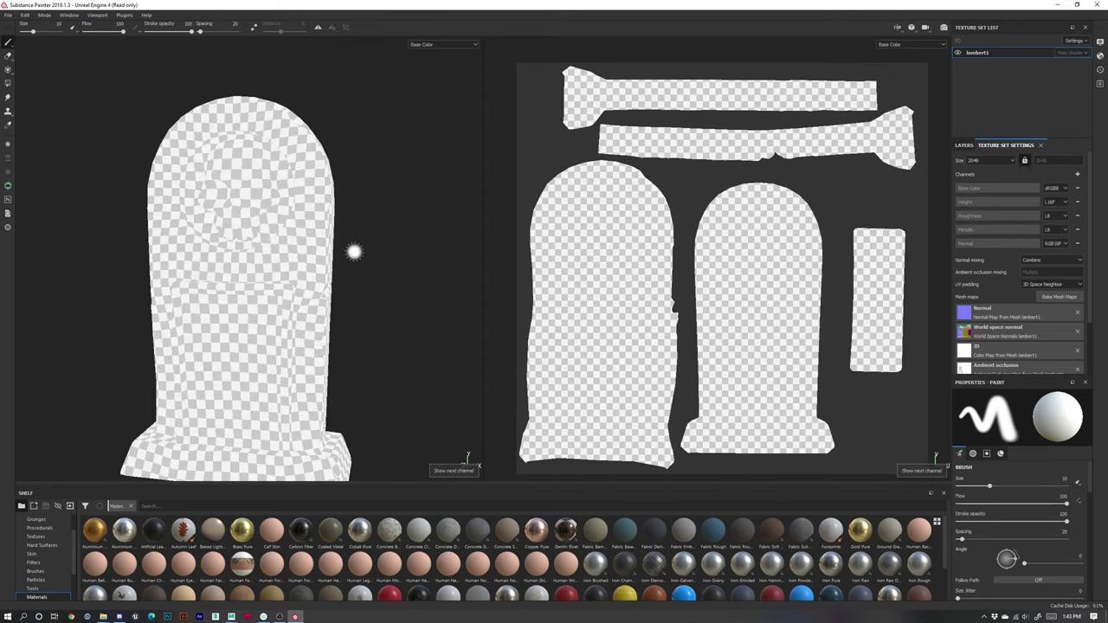
pyautogui.keyDown('alt'); pyautogui.moveTo(381, 352); pyautogui.dragTo(384, 285); pyautogui.keyUp('alt')
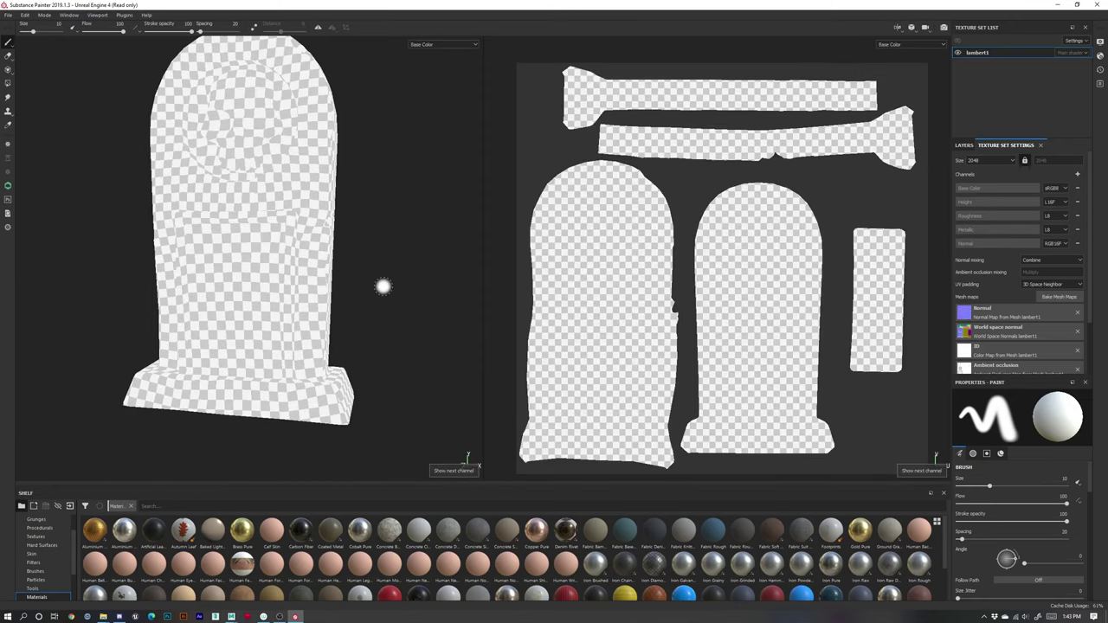
pyautogui.press('m')
pyautogui.press('m')
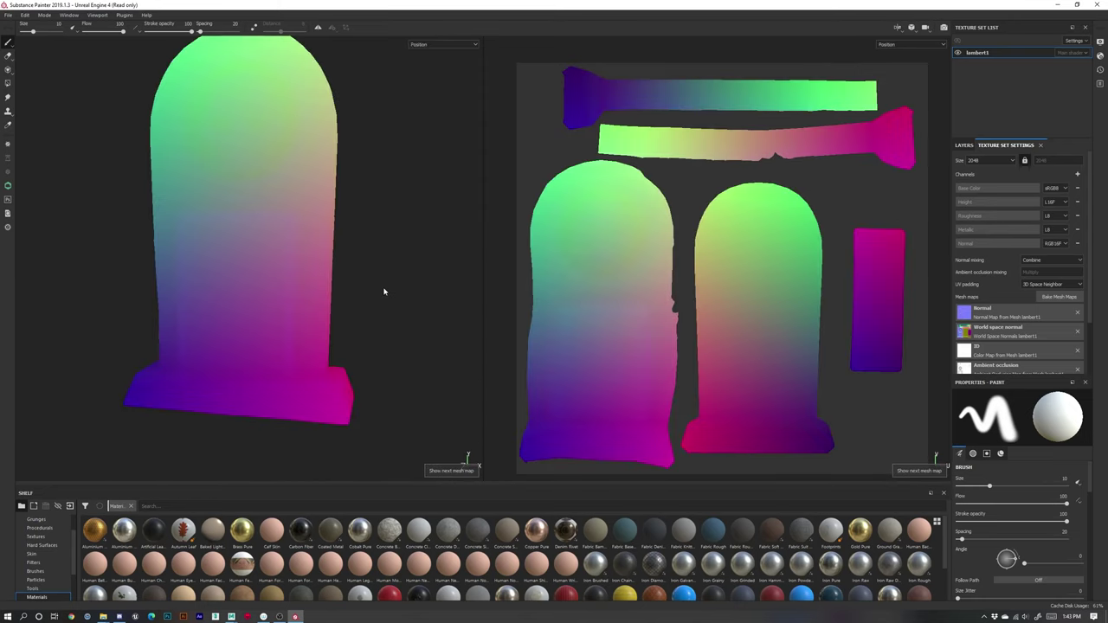
pyautogui.press('m')
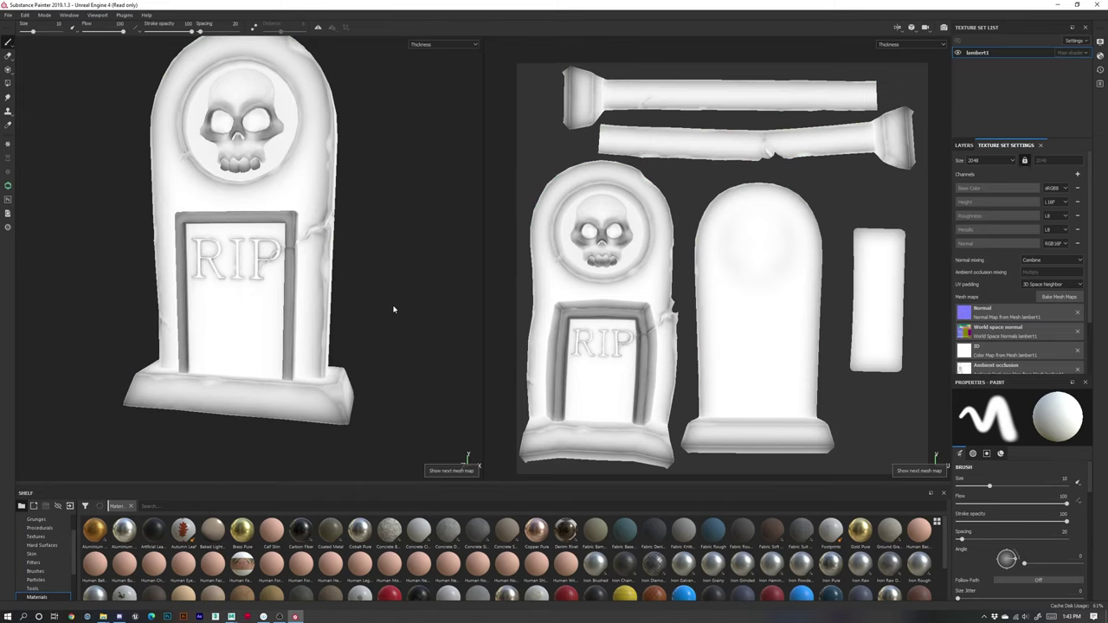
pyautogui.press('m')
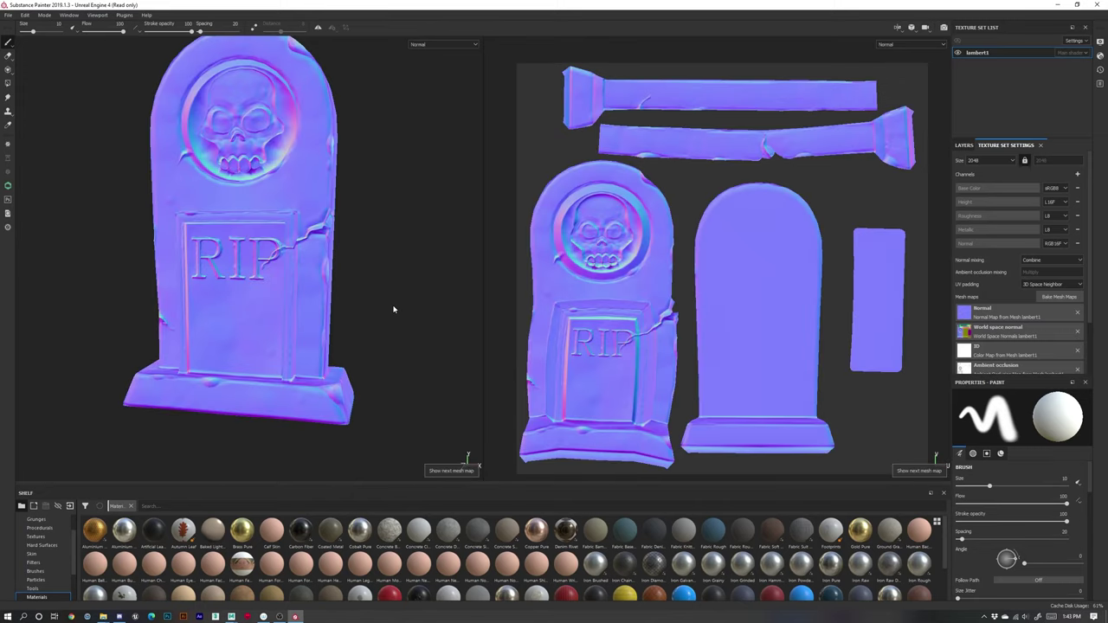
pyautogui.press('m')
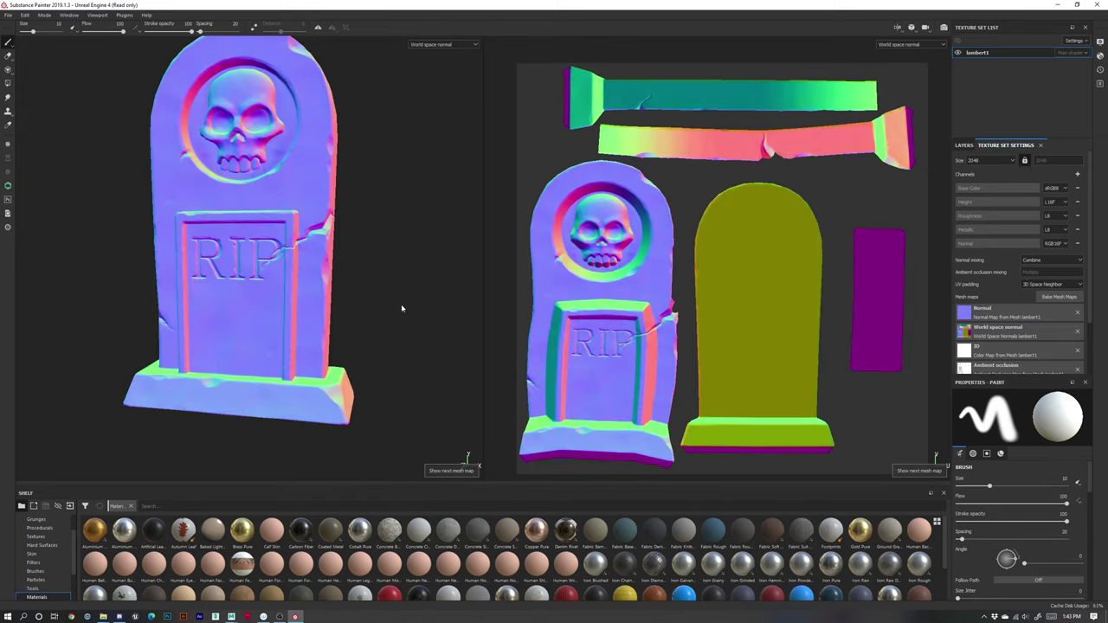
pyautogui.keyDown('alt'); pyautogui.moveTo(365, 292); pyautogui.dragTo(379, 327, button='middle'); pyautogui.keyUp('alt')
# Step: Return the viewports to the material display and look over the whole baked gravestone
pyautogui.press('m')
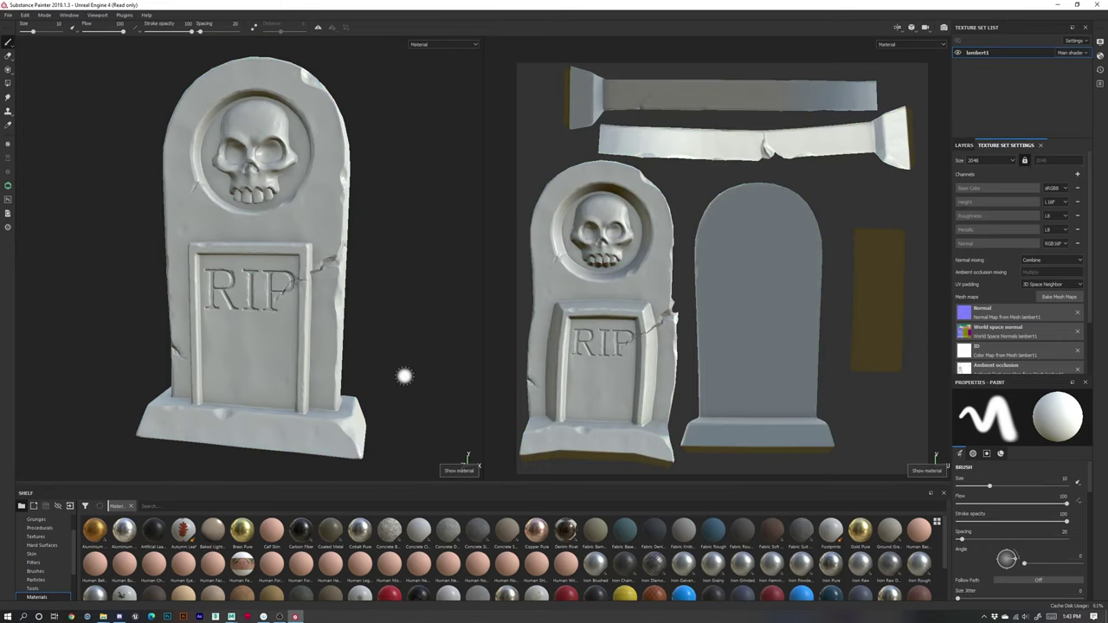
pyautogui.keyDown('alt'); pyautogui.moveTo(405, 376); pyautogui.dragTo(343, 349); pyautogui.keyUp('alt')
pyautogui.keyDown('alt'); pyautogui.moveTo(344, 349); pyautogui.dragTo(341, 312, button='middle'); pyautogui.keyUp('alt')
pyautogui.keyDown('alt'); pyautogui.moveTo(340, 311); pyautogui.dragTo(400, 387, button='right'); pyautogui.keyUp('alt')
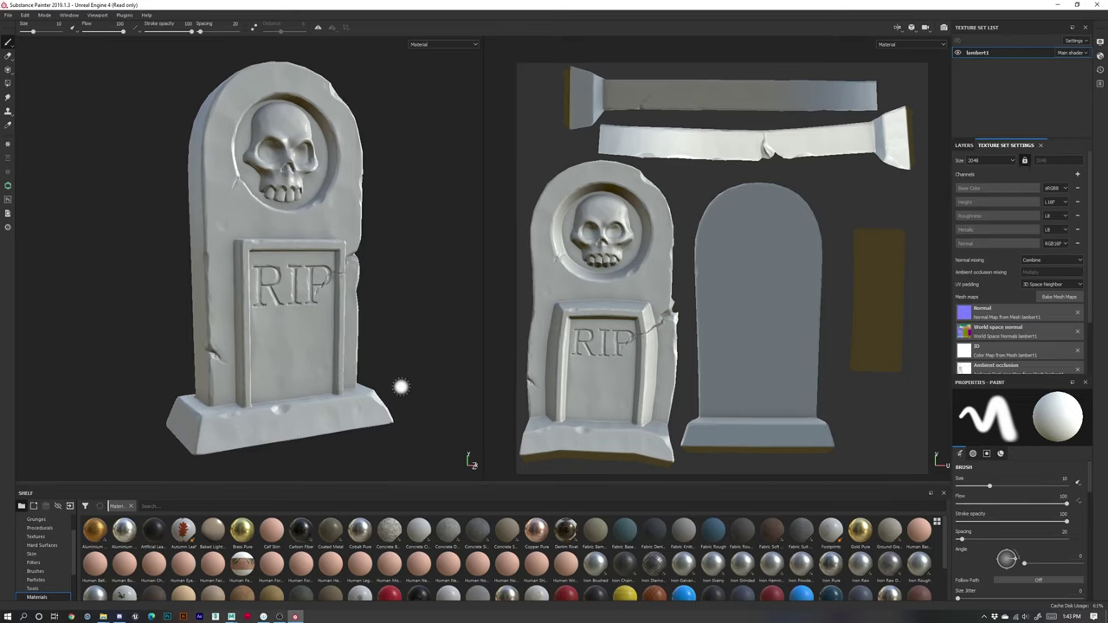